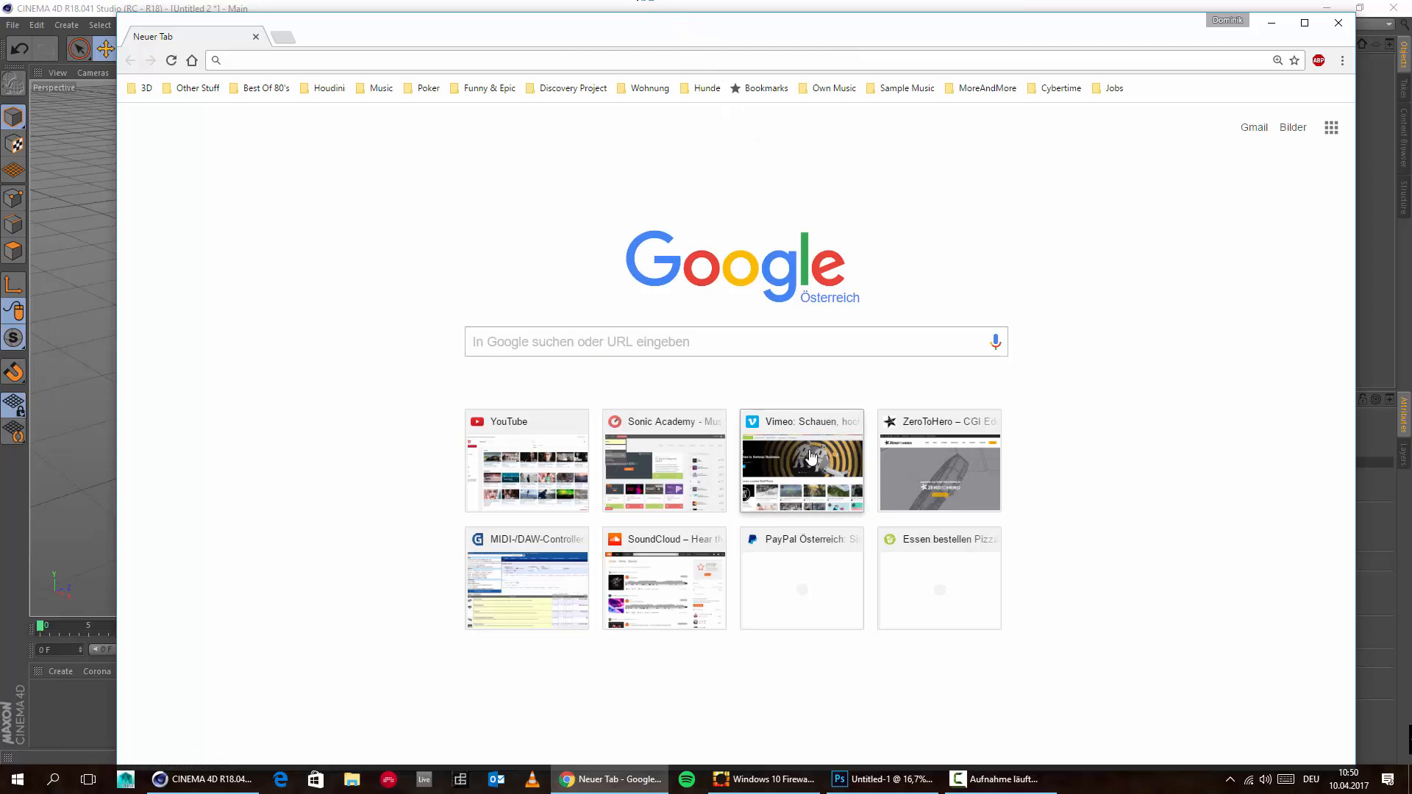
# Step: Open Vimeo and search its videos for "gorilla"
pyautogui.click(811, 457)
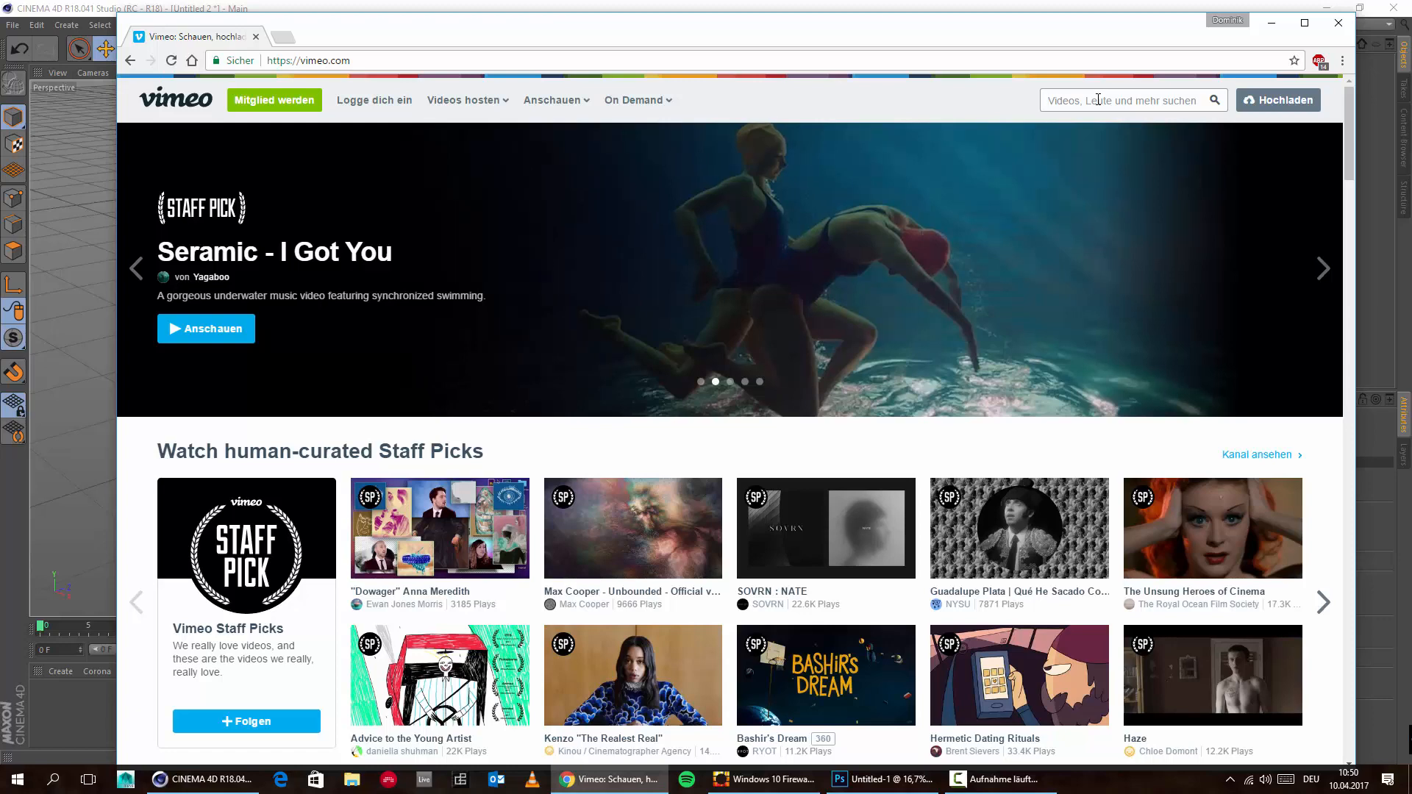
pyautogui.click(1098, 100)
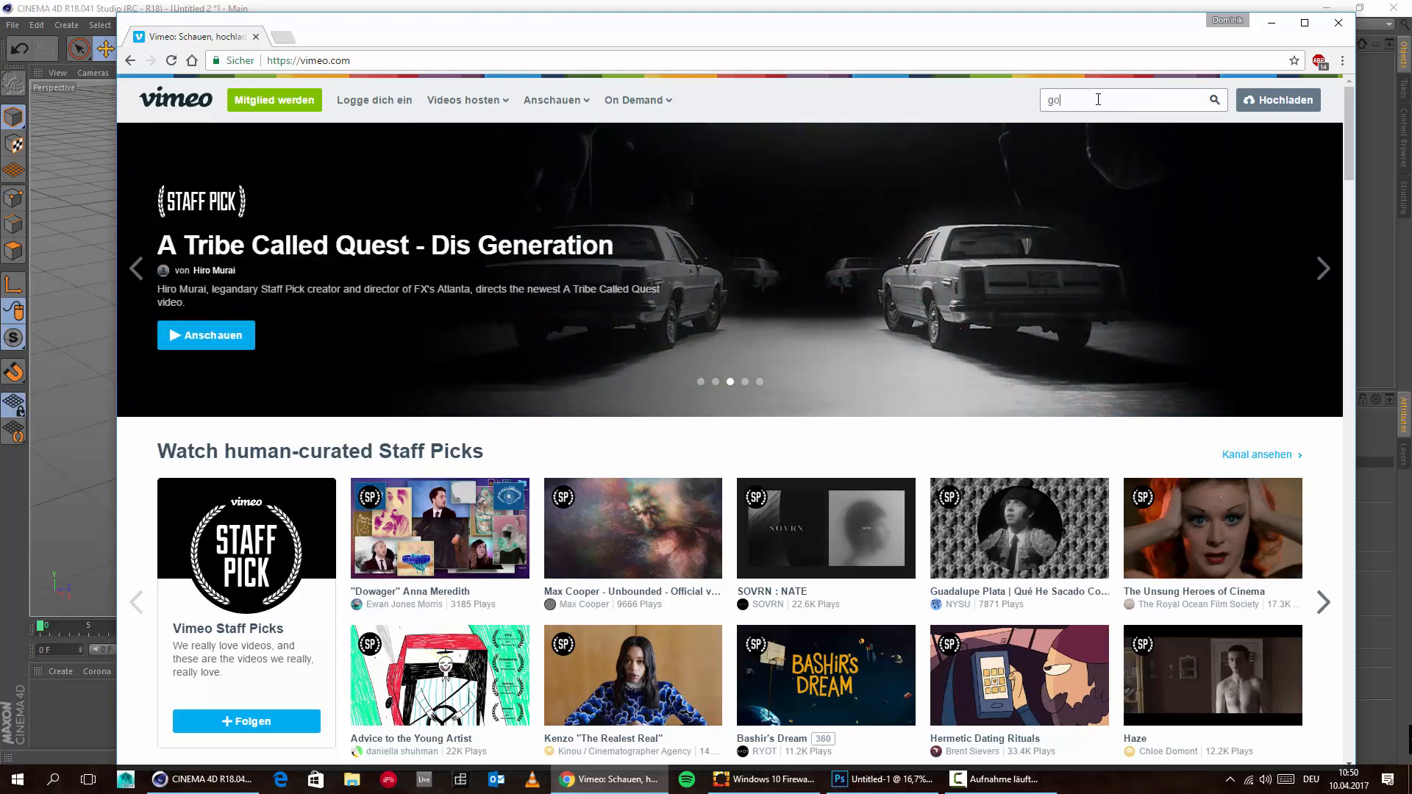
pyautogui.press('Return')
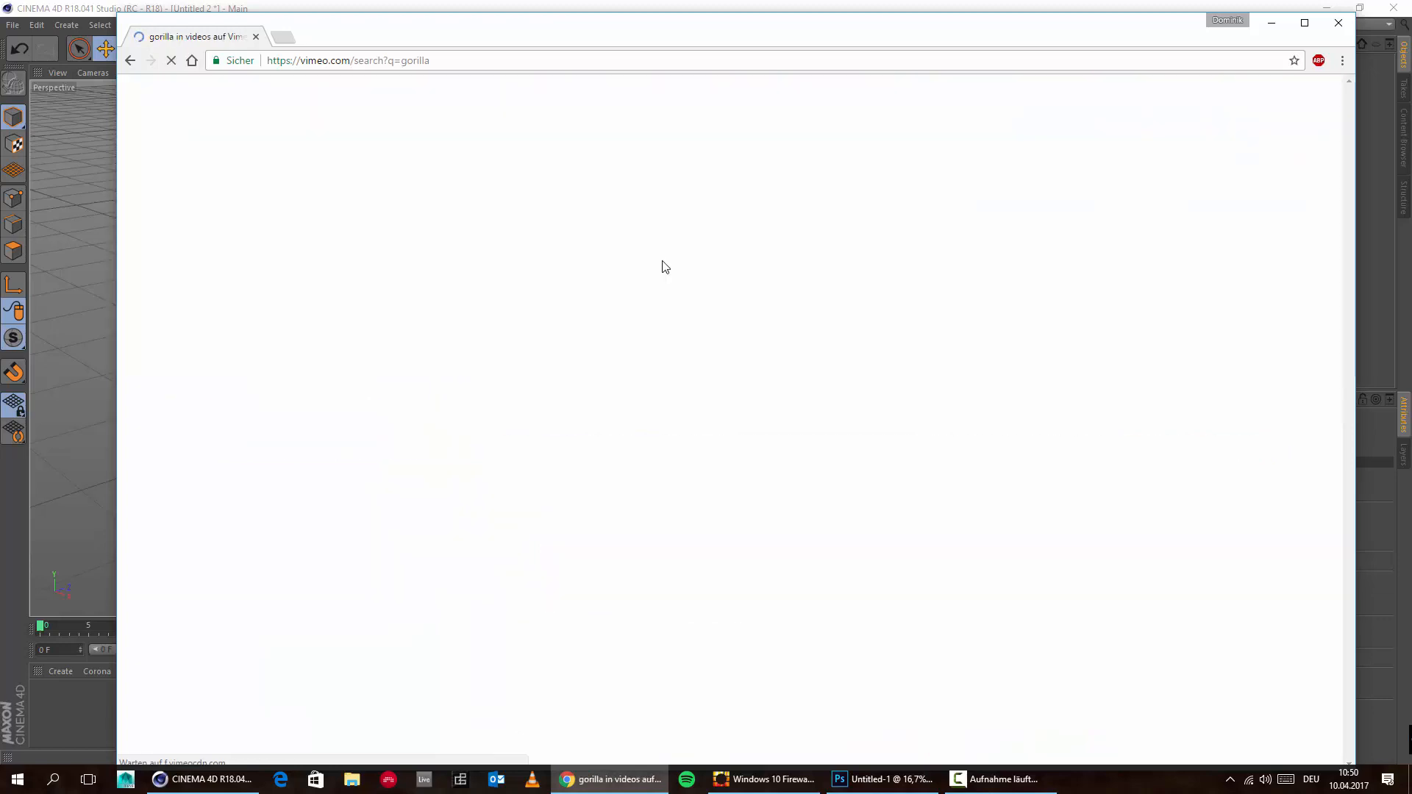
# Step: Go to the Gorilla studio's Vimeo profile from the search results and open its Essentials by Artistry video
pyautogui.scroll(-6, 691, 353)
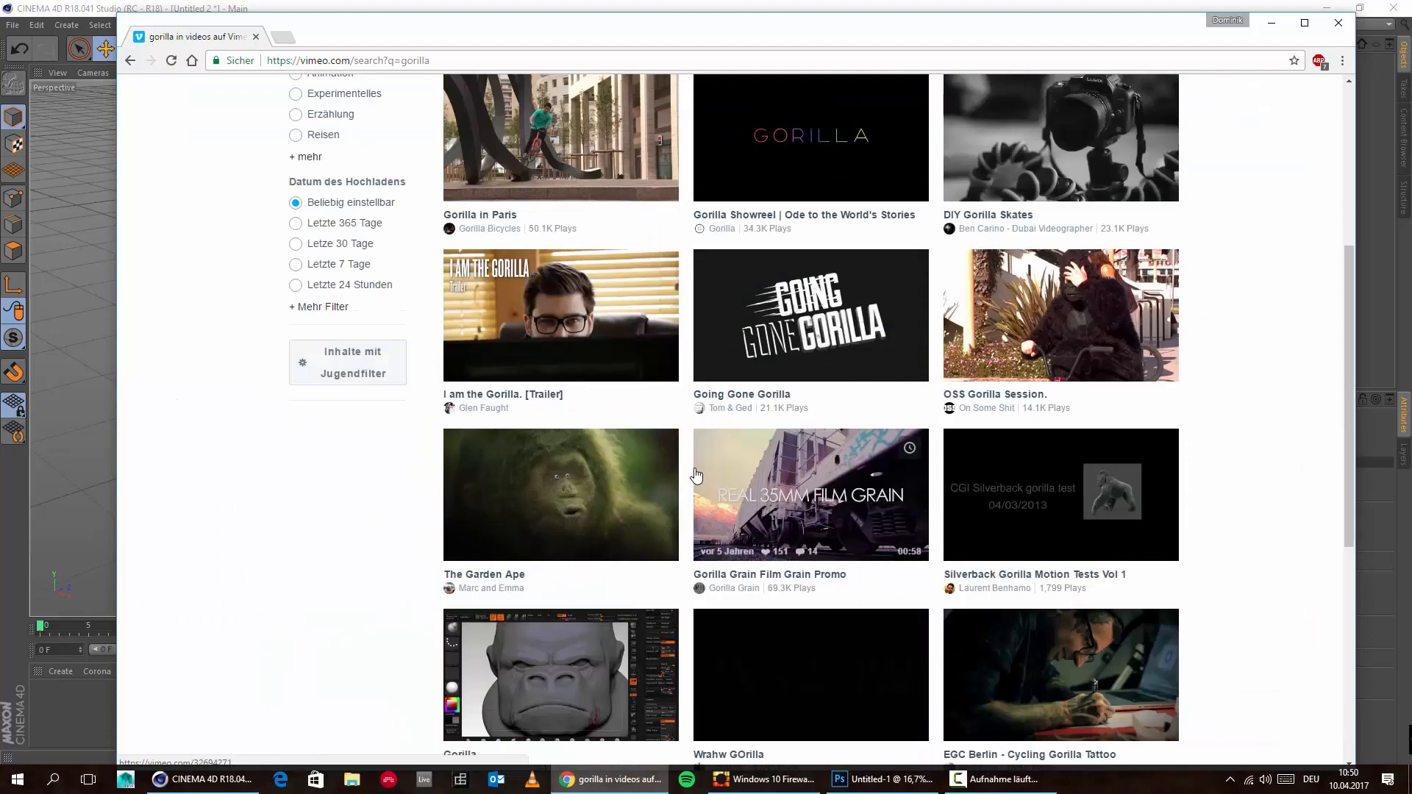
pyautogui.scroll(4, 720, 379)
pyautogui.click(722, 377)
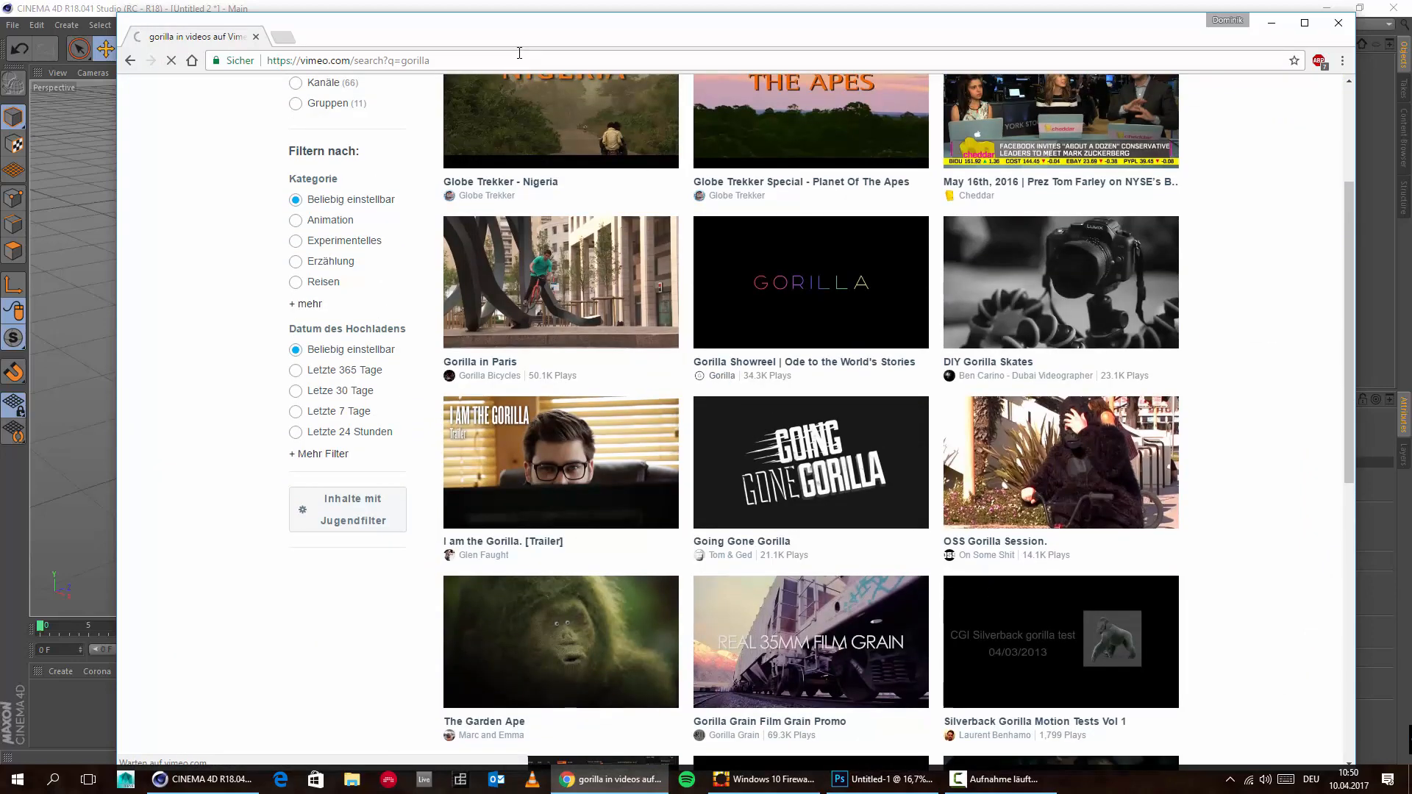
pyautogui.scroll(-4, 671, 331)
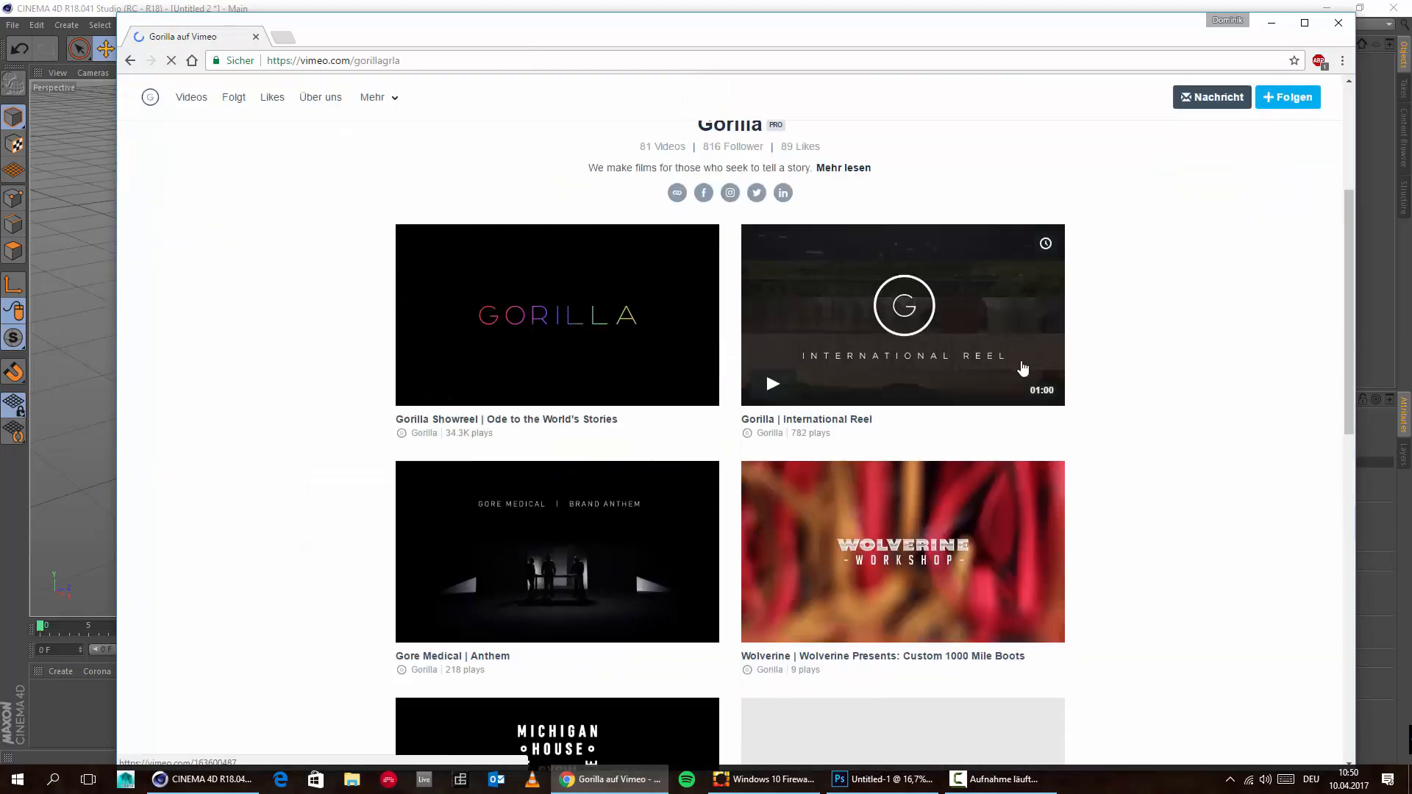
pyautogui.scroll(-9, 543, 451)
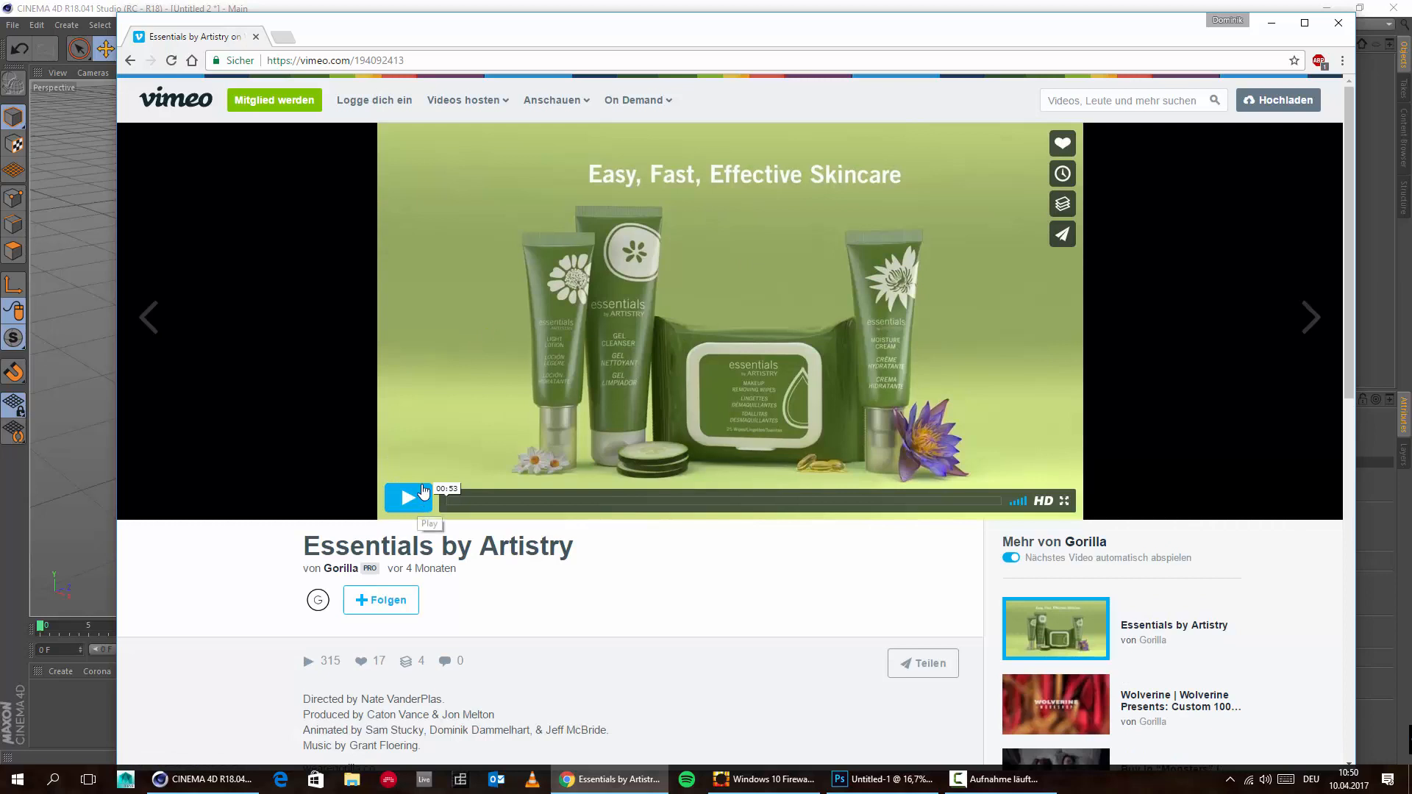
# Step: Watch the Essentials by Artistry video full screen, skipping ahead to the closing product shot and pausing there, and return to Cinema 4D
pyautogui.click(395, 498)
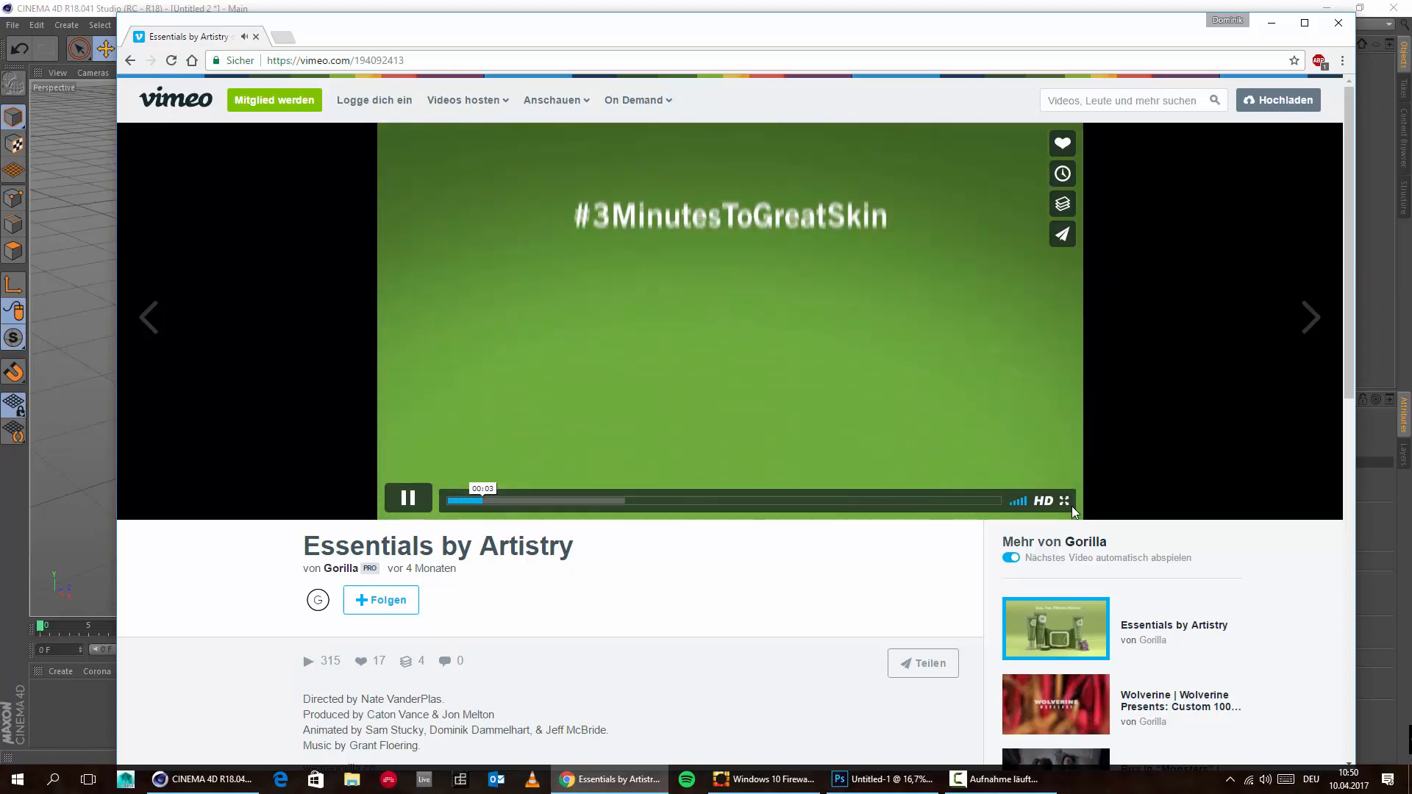
pyautogui.click(1064, 502)
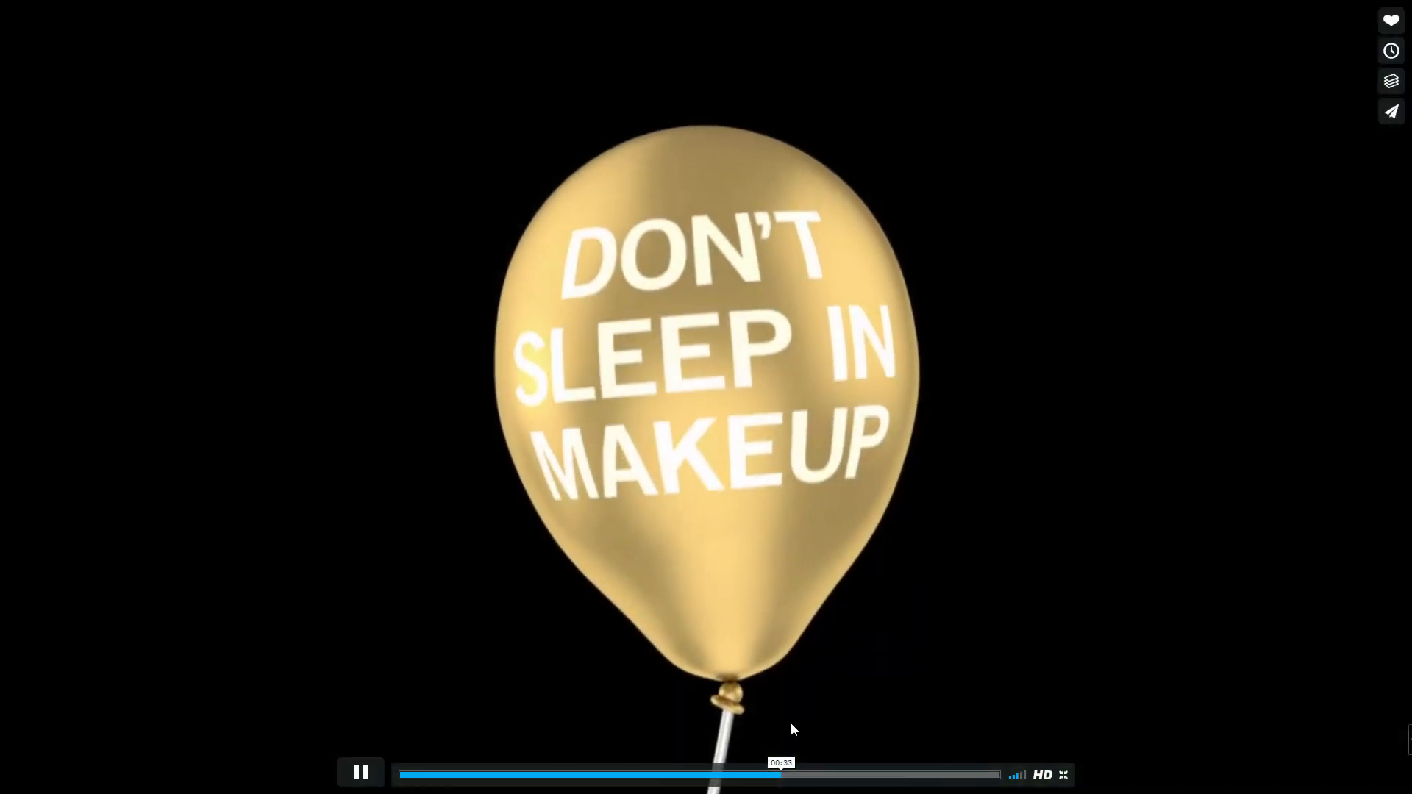
pyautogui.click(820, 775)
pyautogui.click(839, 776)
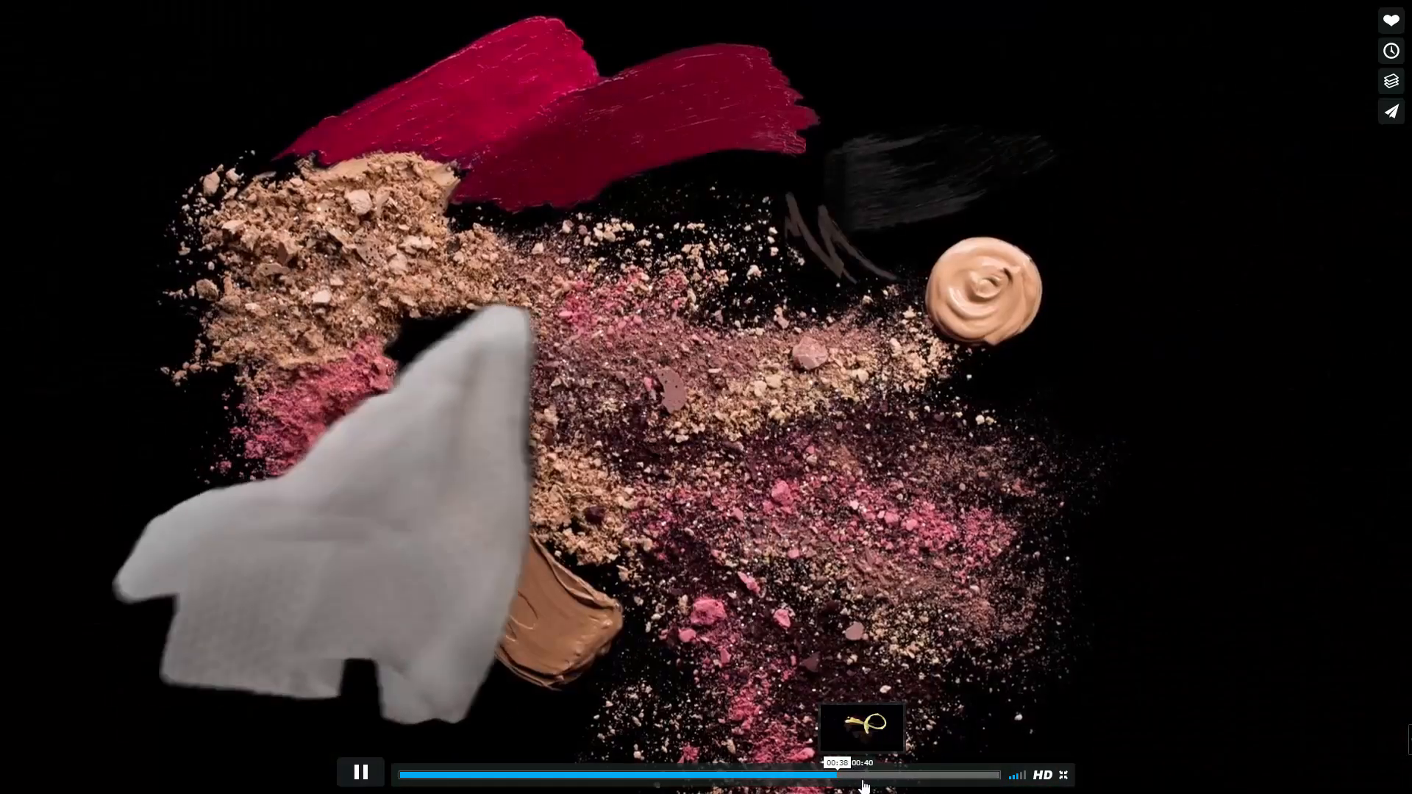
pyautogui.click(864, 776)
pyautogui.click(899, 776)
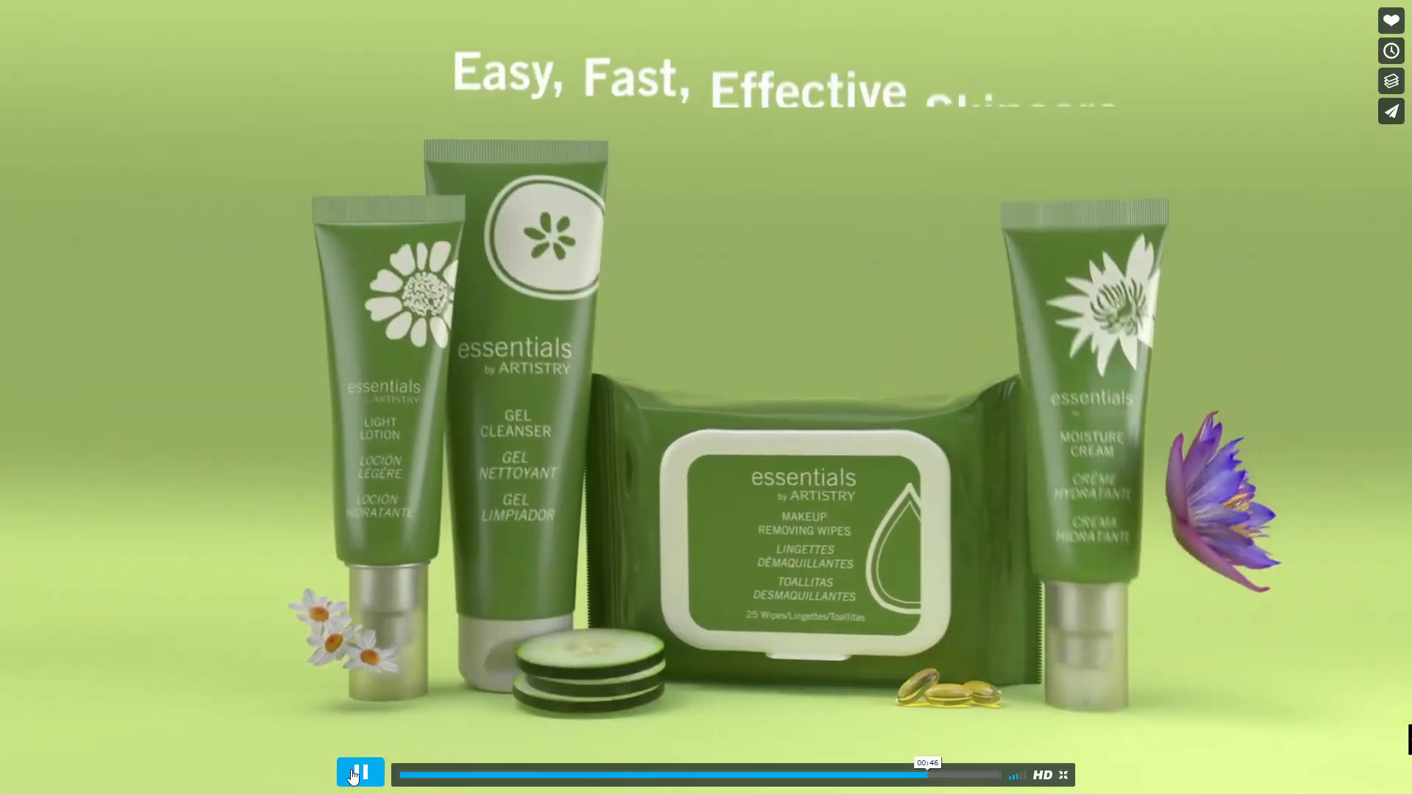
pyautogui.click(360, 772)
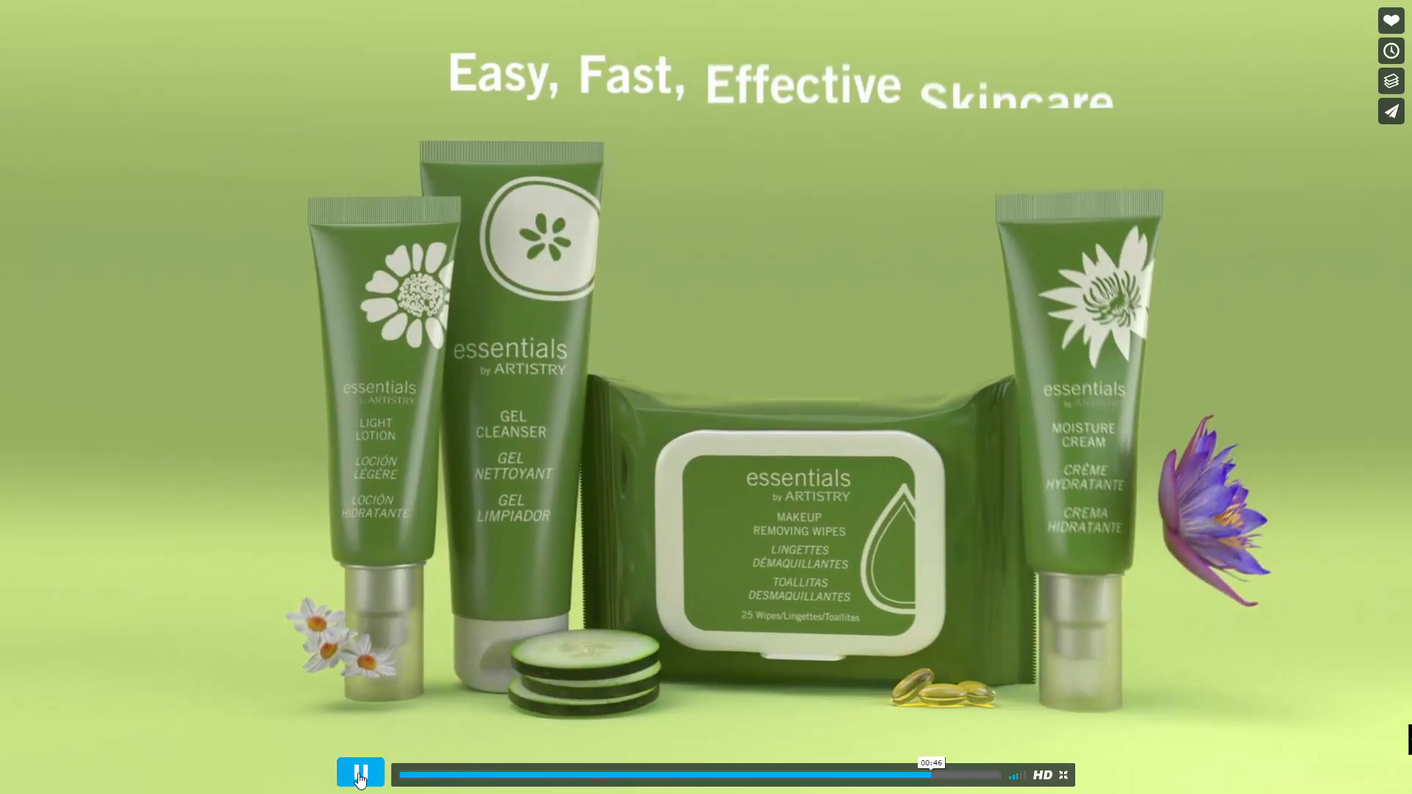
pyautogui.click(361, 774)
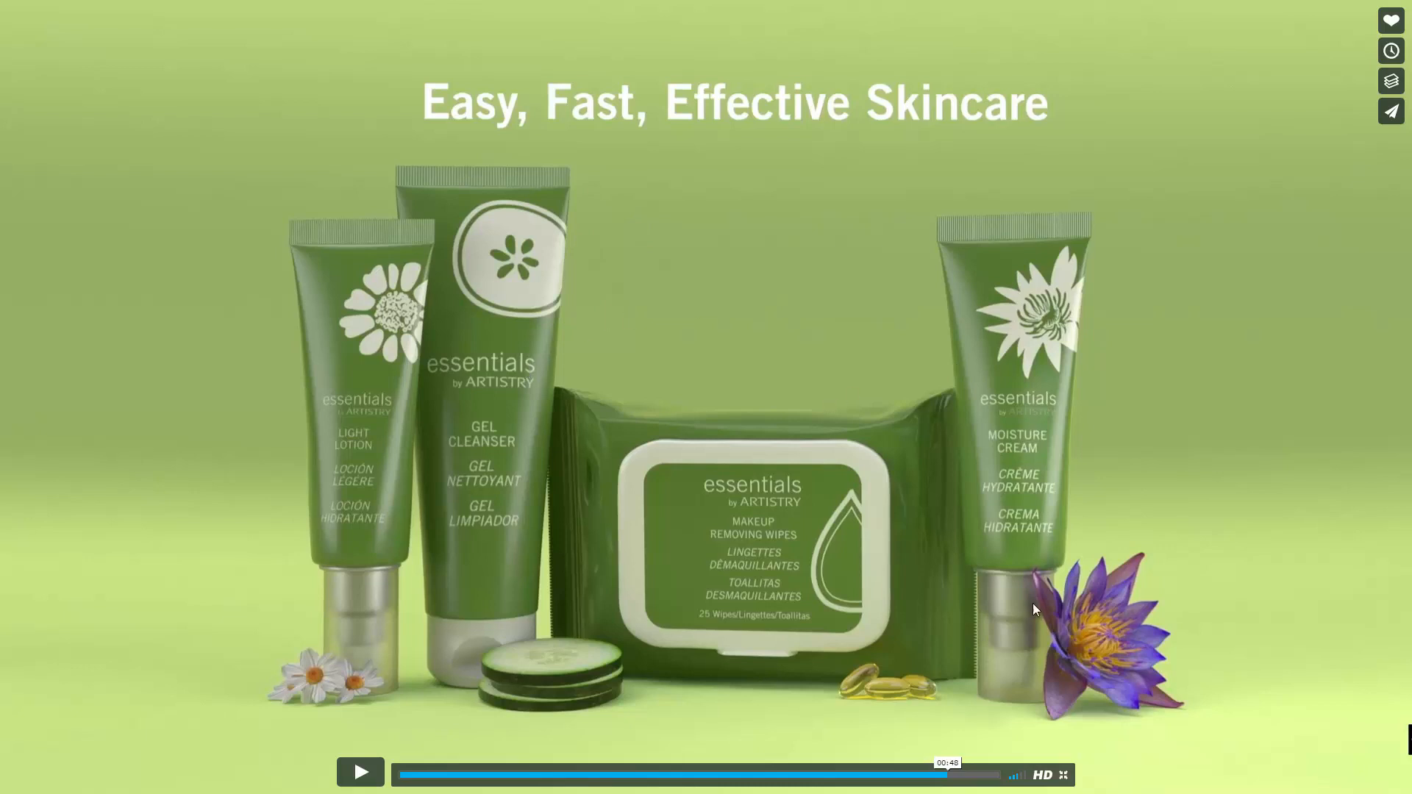
pyautogui.click(1064, 776)
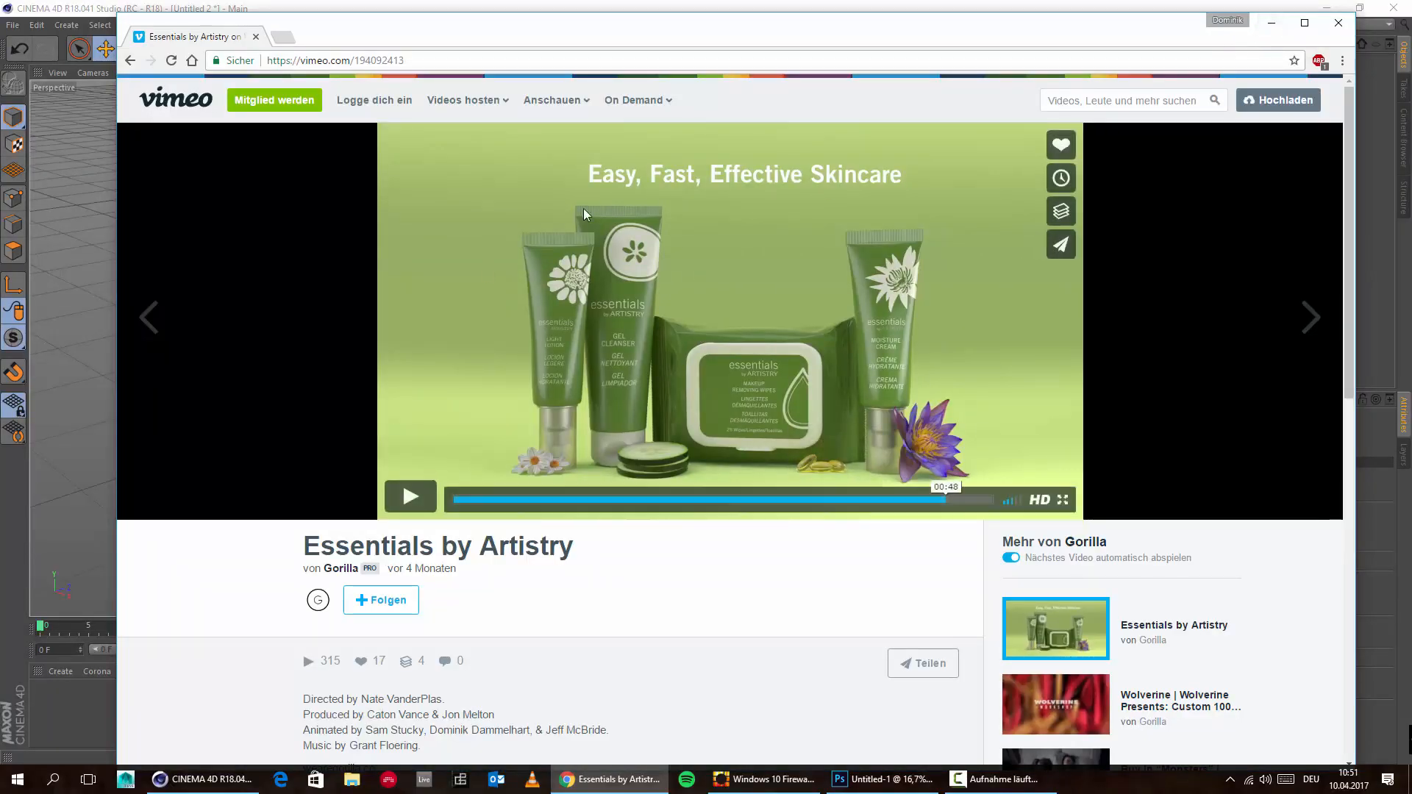
pyautogui.click(1270, 23)
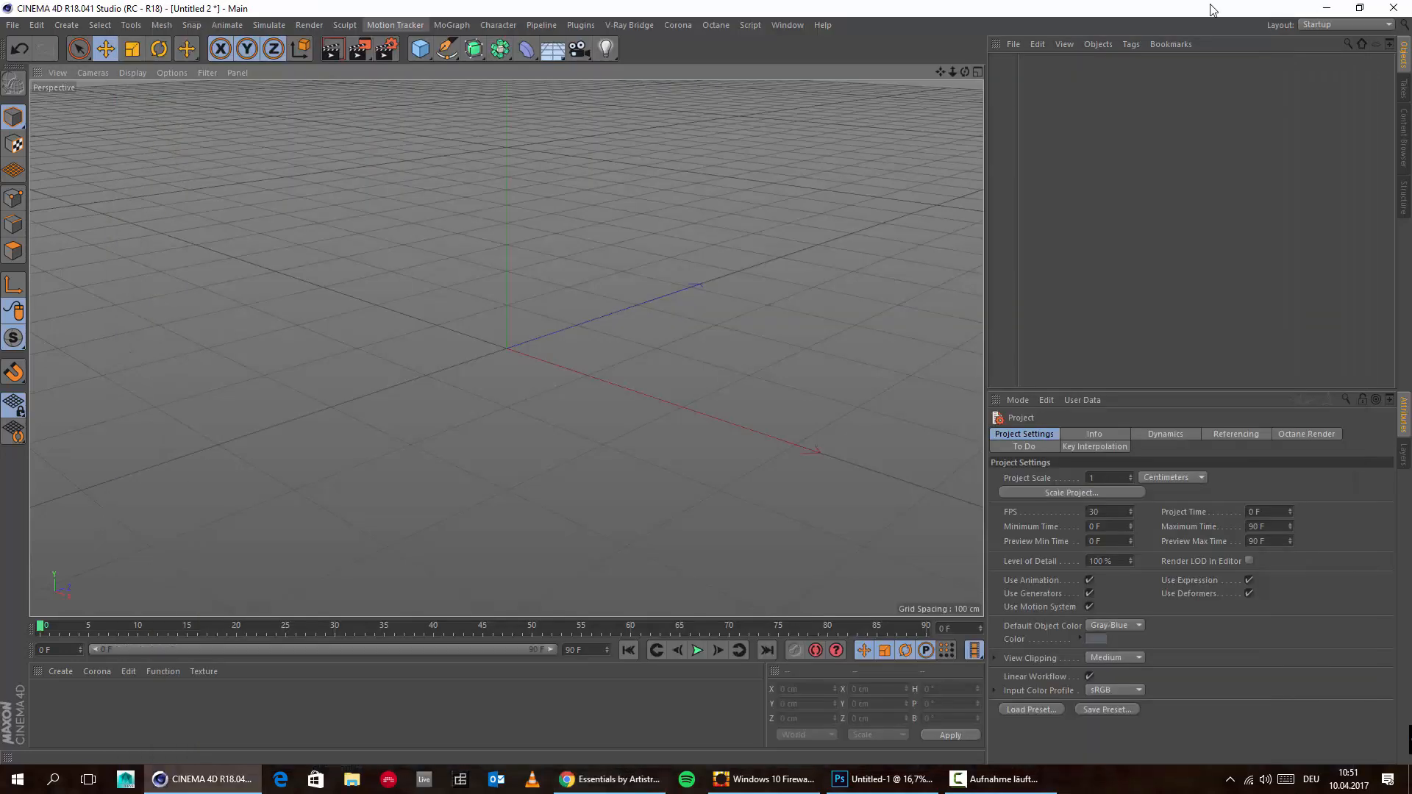
# Step: In File Explorer, browse the WORK (E:) drive to the folder Clients\Gorilla LCC\Artistry Project\FinalAnimationV5
pyautogui.click(366, 787)
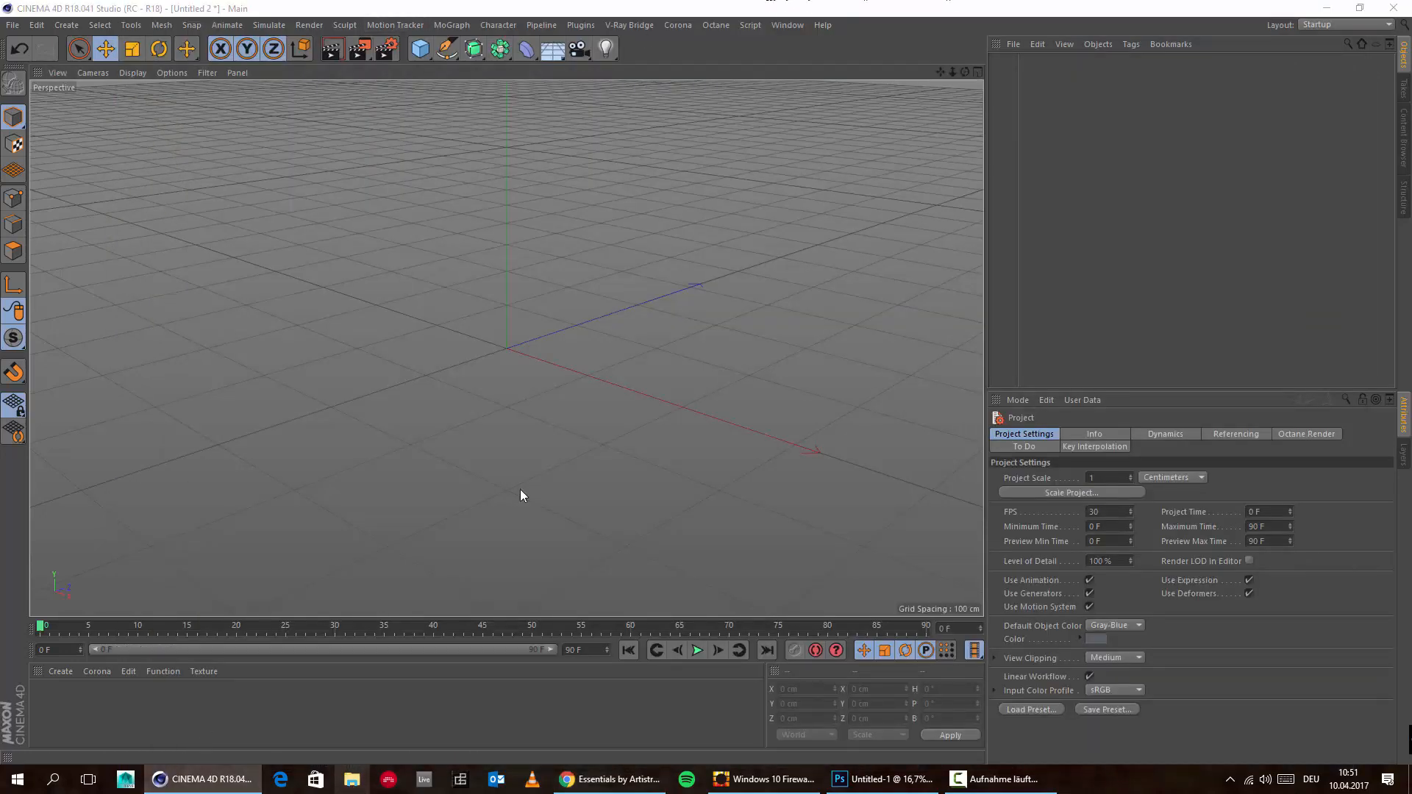
pyautogui.moveTo(554, 118); pyautogui.dragTo(786, 133)
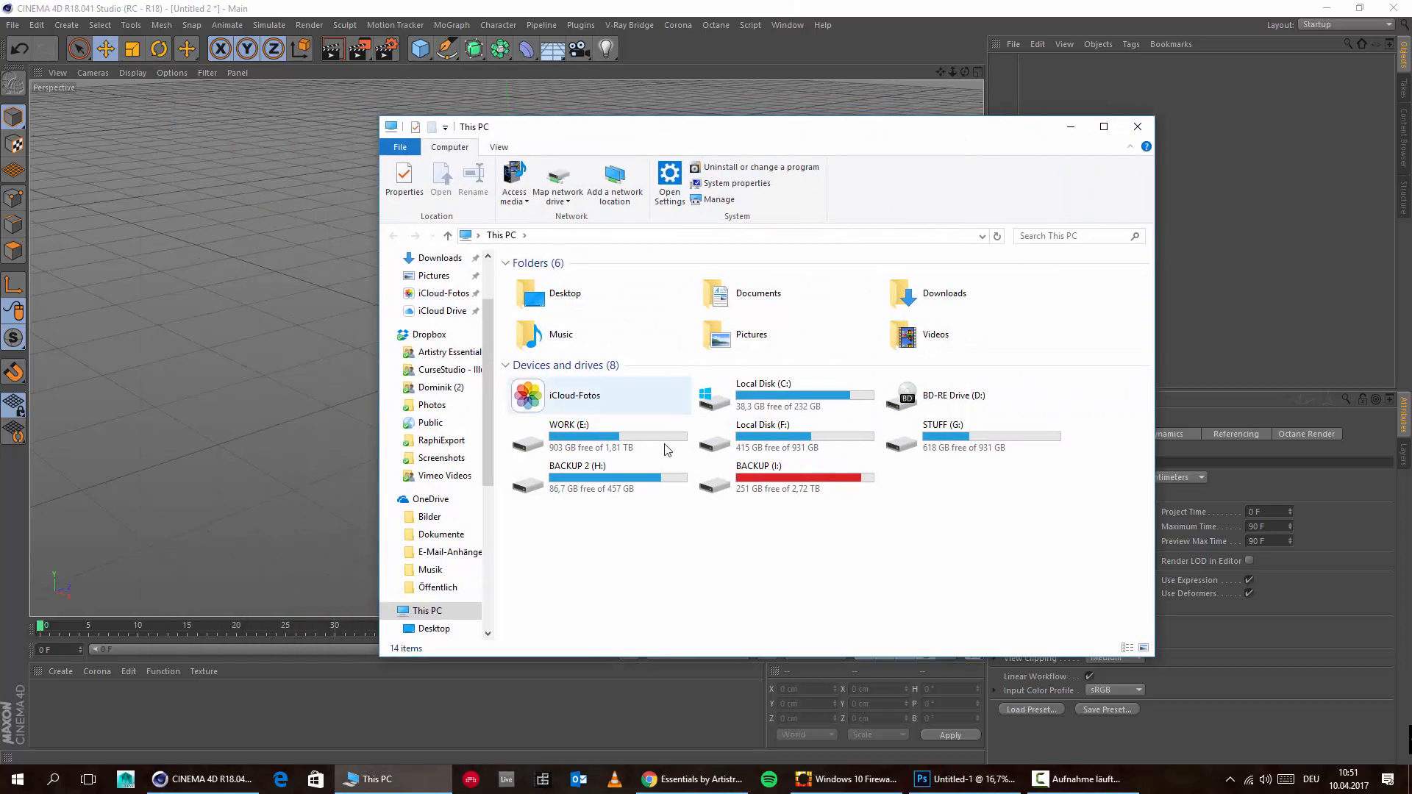
pyautogui.doubleClick(648, 441)
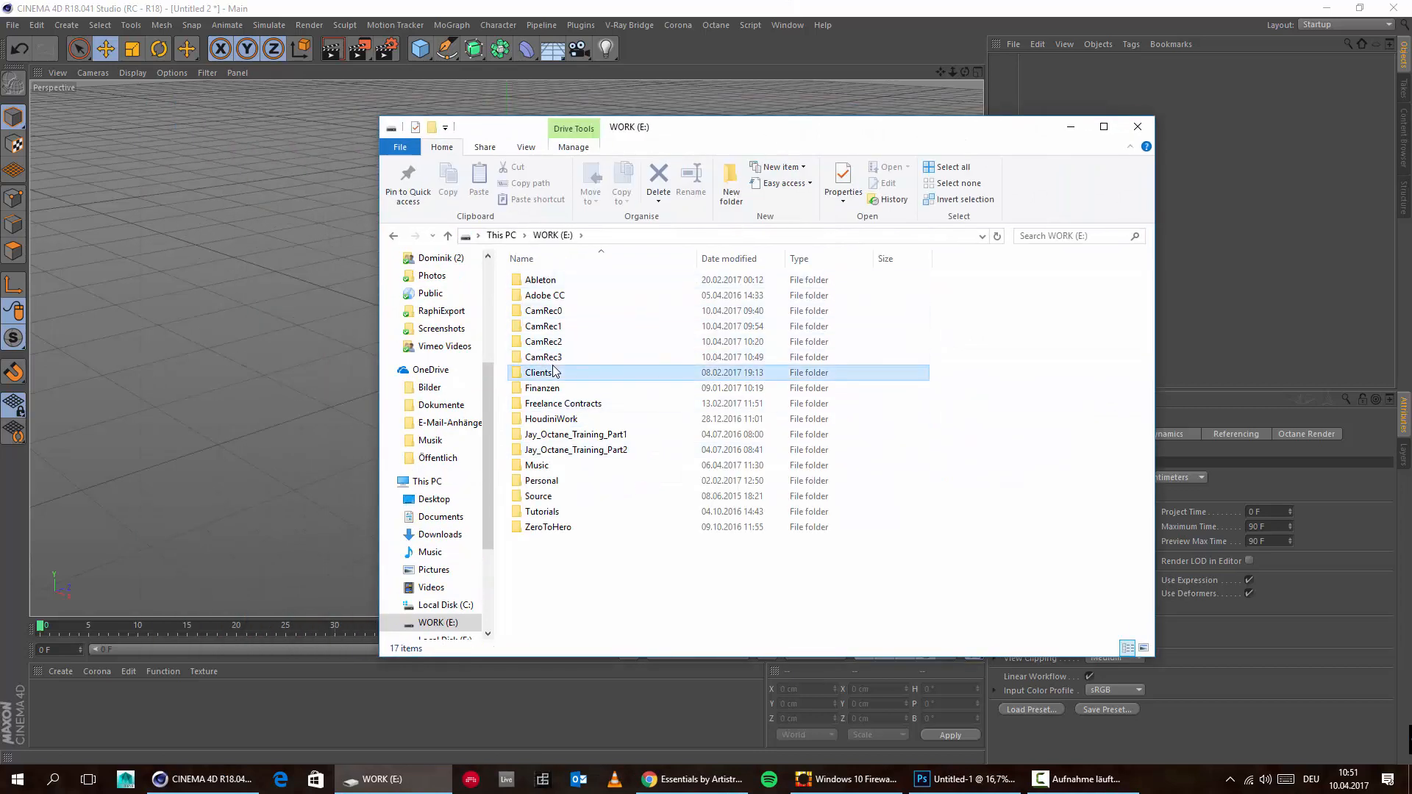
pyautogui.doubleClick(540, 372)
pyautogui.doubleClick(618, 326)
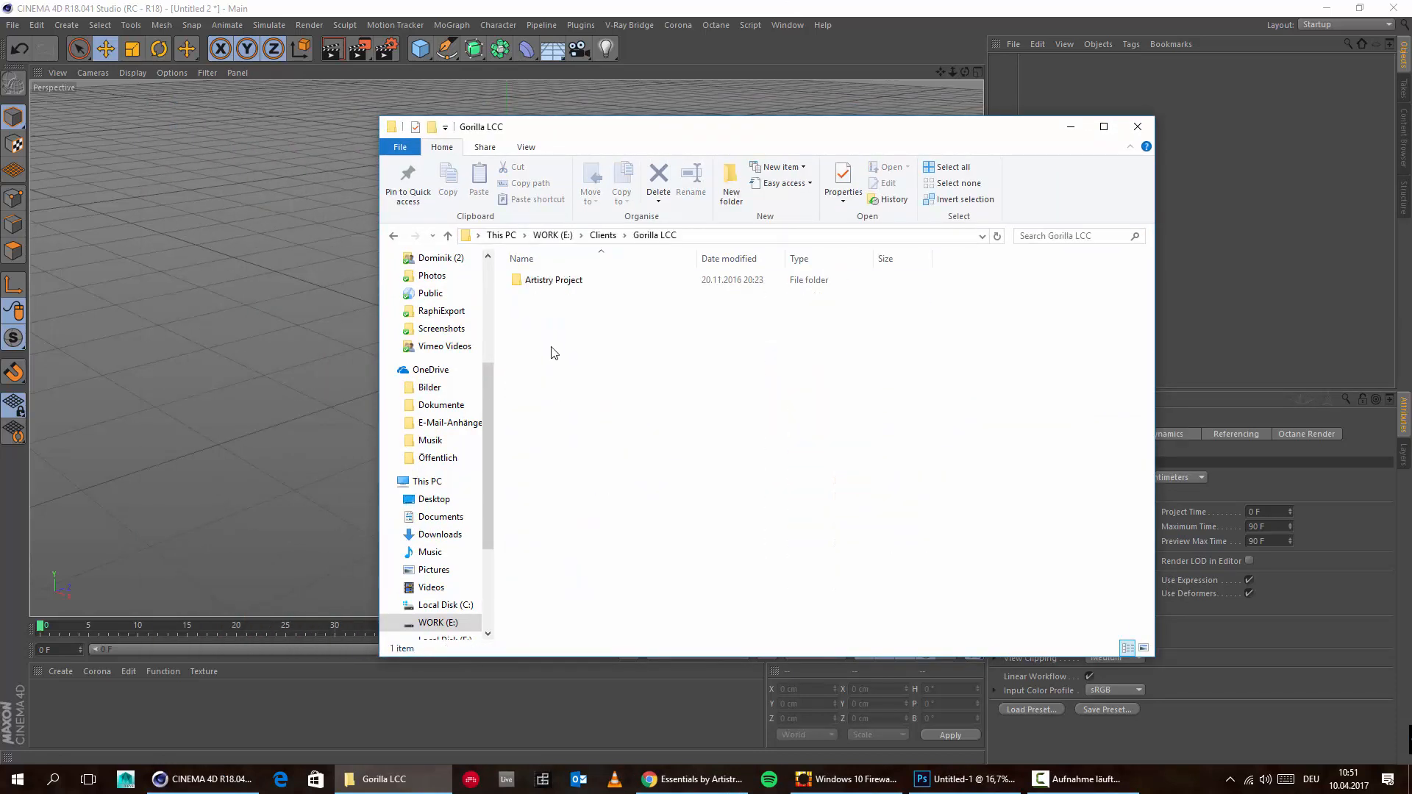
pyautogui.doubleClick(560, 286)
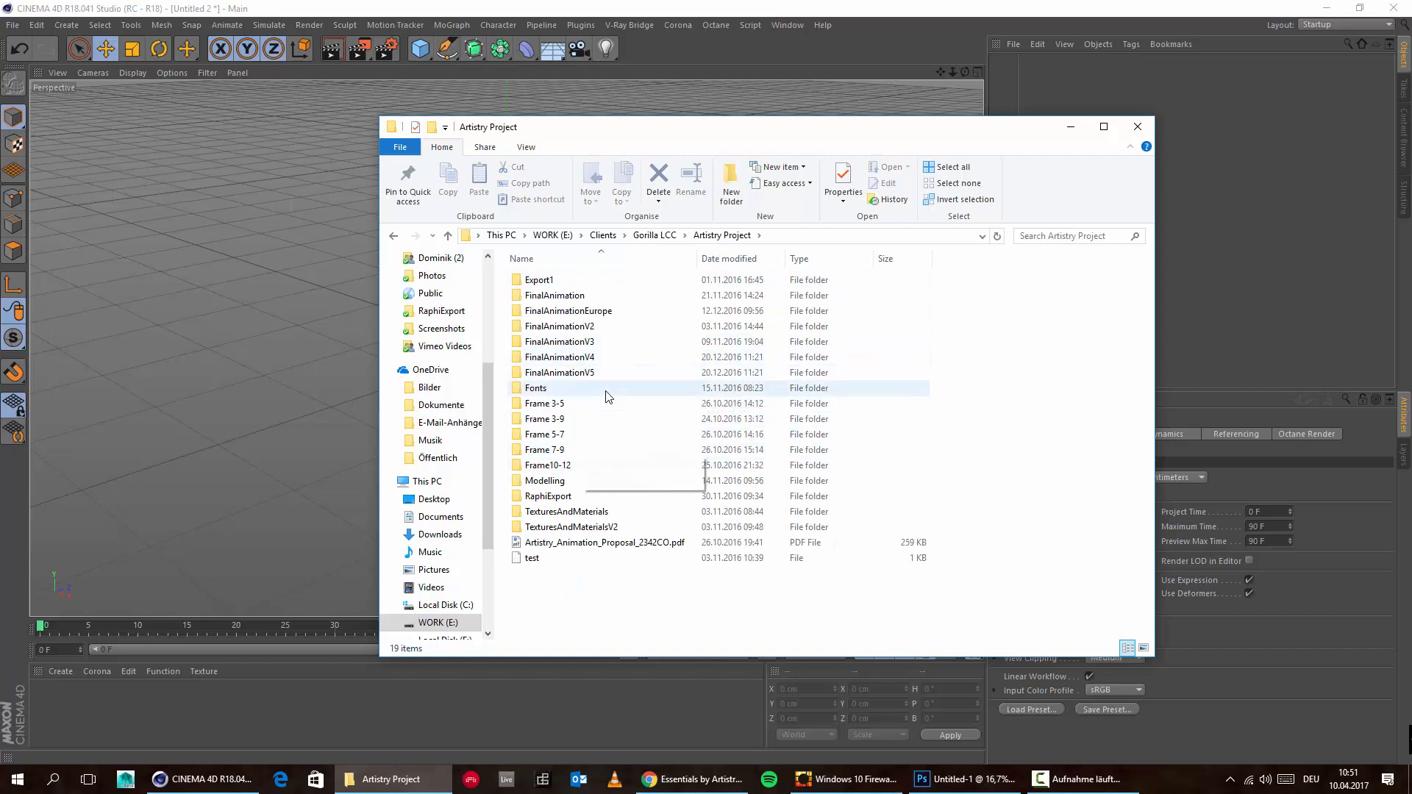
pyautogui.doubleClick(620, 373)
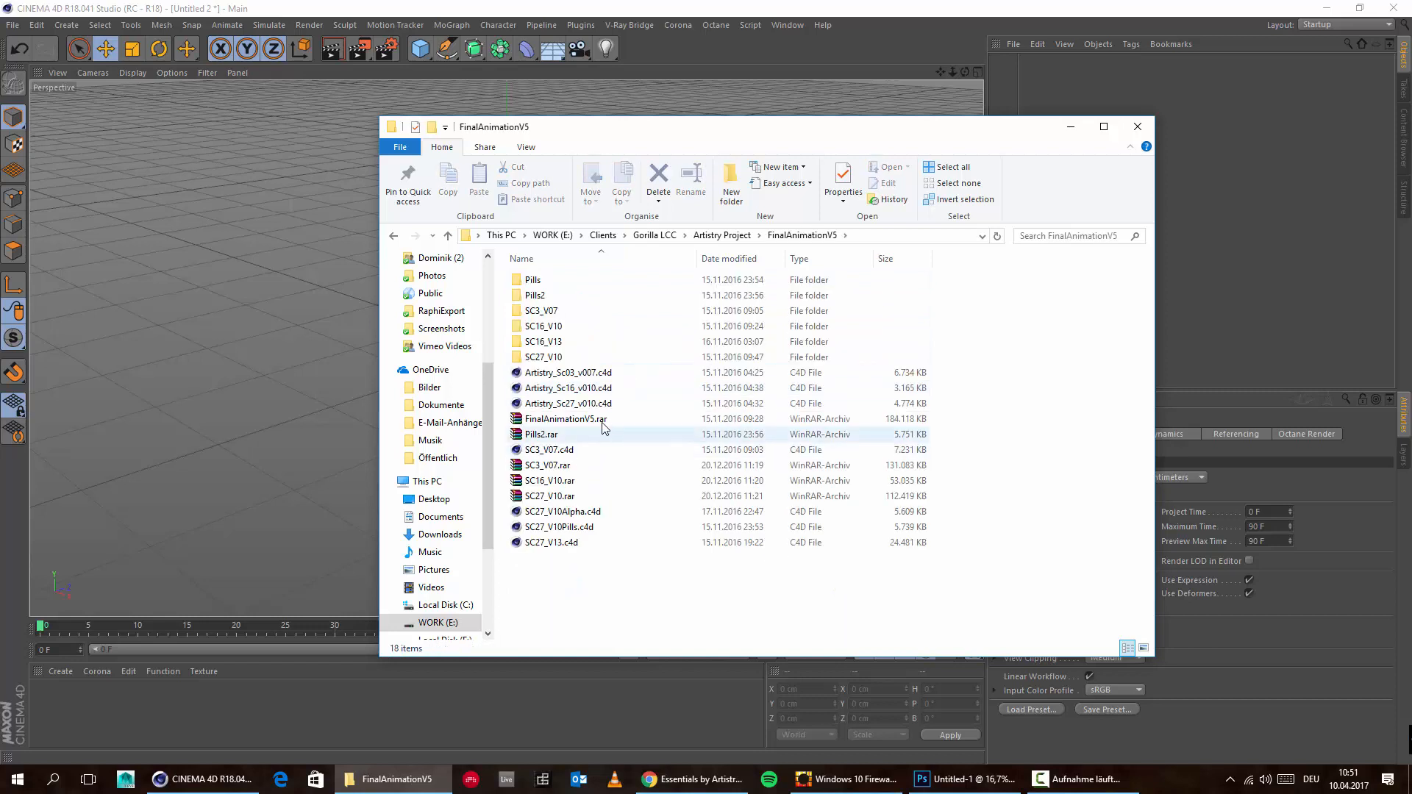
# Step: Review the animation in SC16_V13.c4d from the SC16_V13 folder up to frame 306, and close the scene
pyautogui.doubleClick(586, 342)
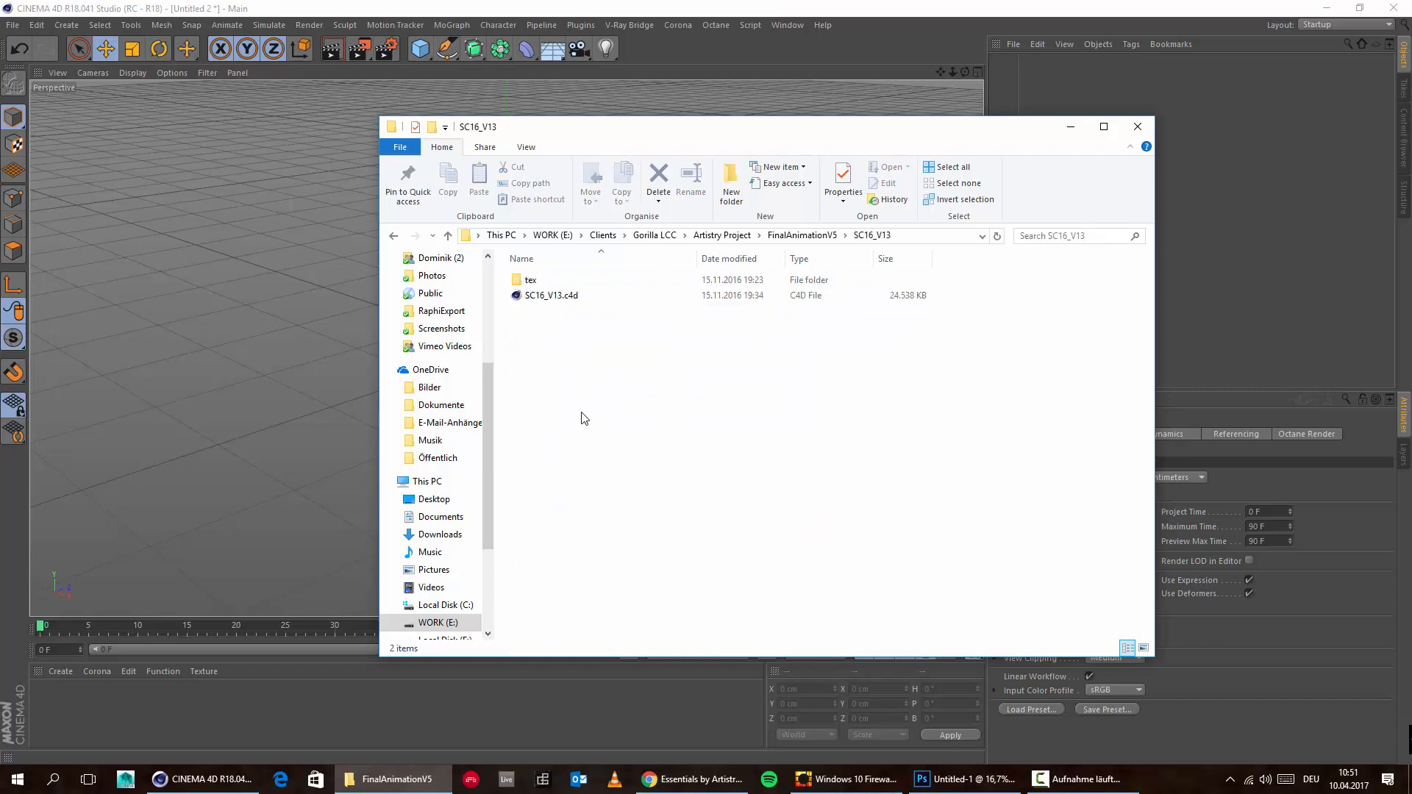
pyautogui.doubleClick(548, 296)
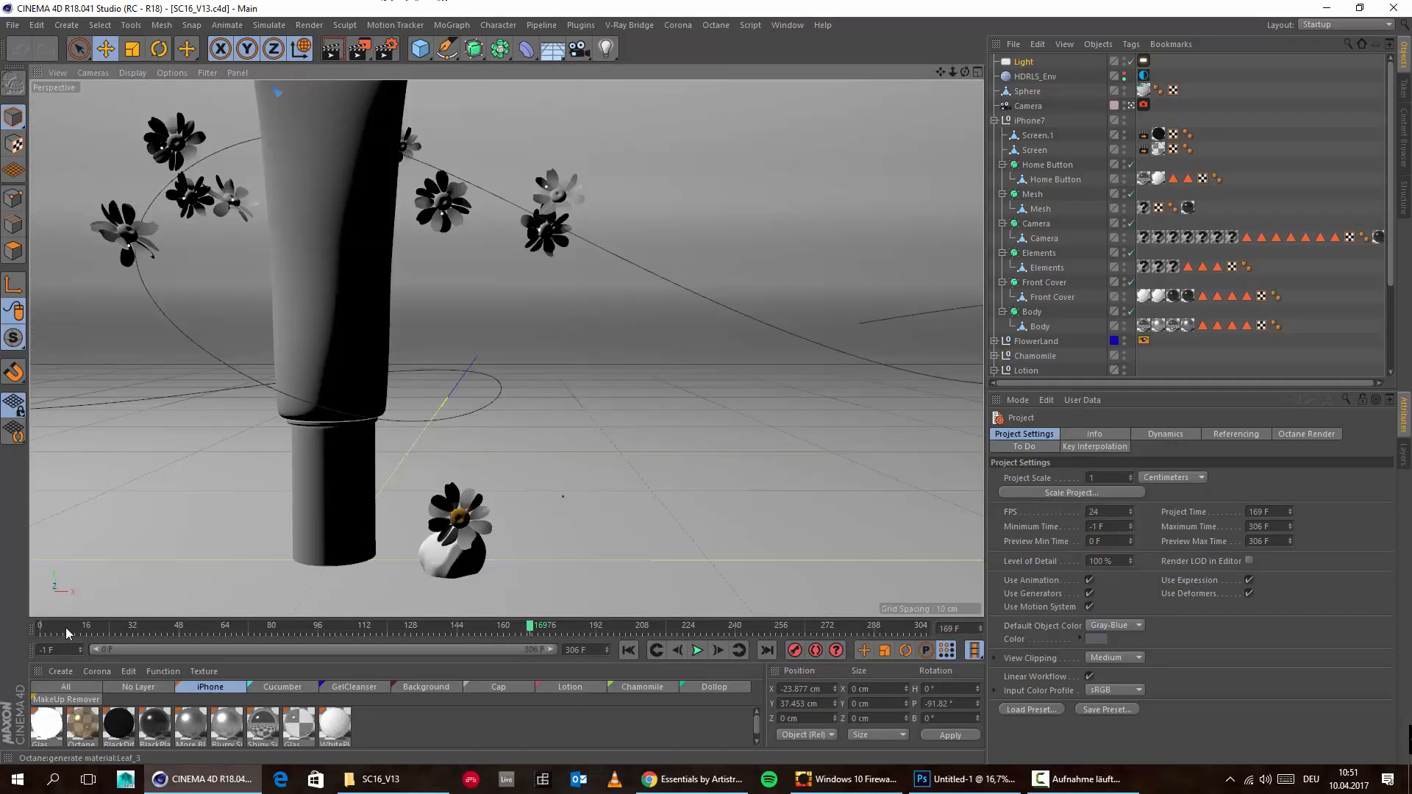
pyautogui.moveTo(39, 631); pyautogui.dragTo(1011, 663)
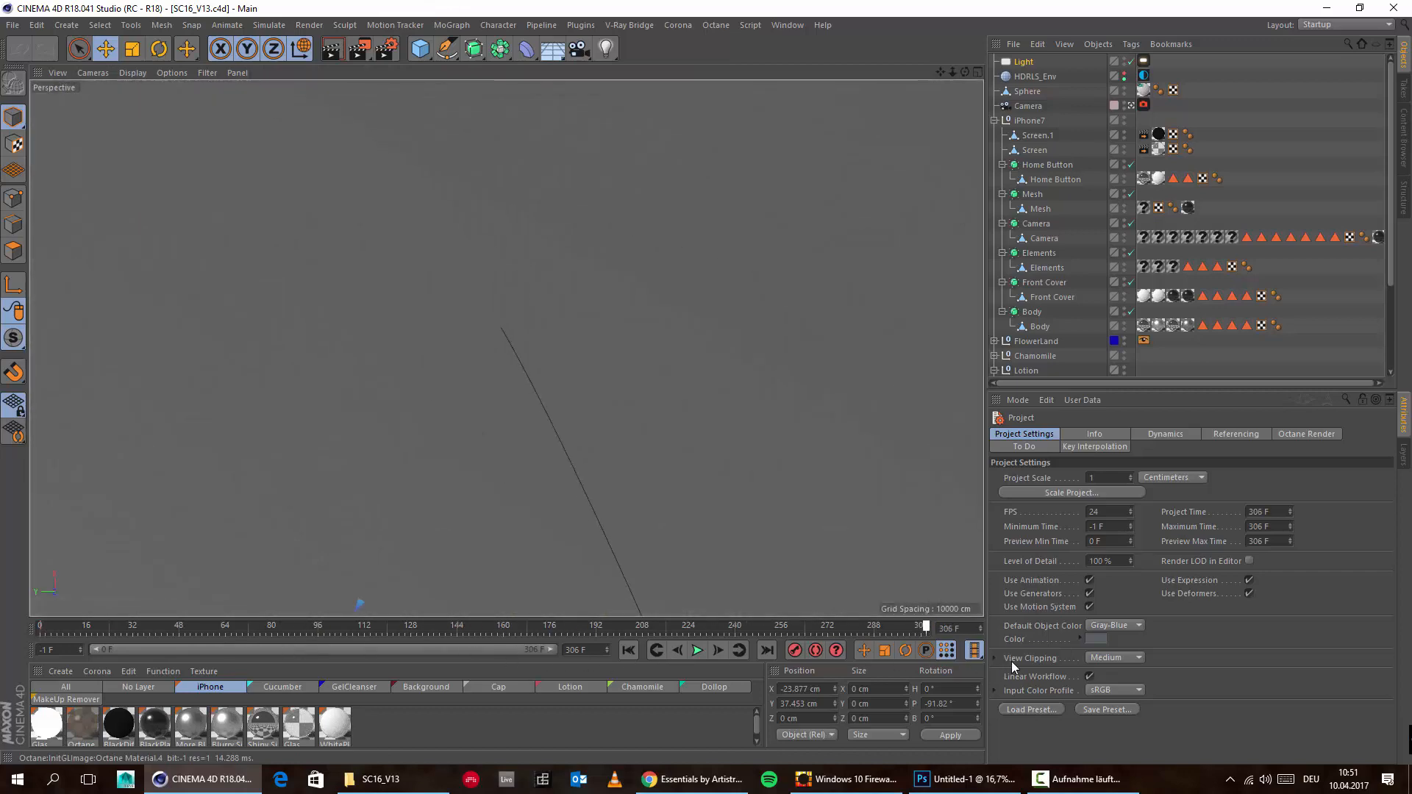
pyautogui.click(13, 24)
pyautogui.click(51, 115)
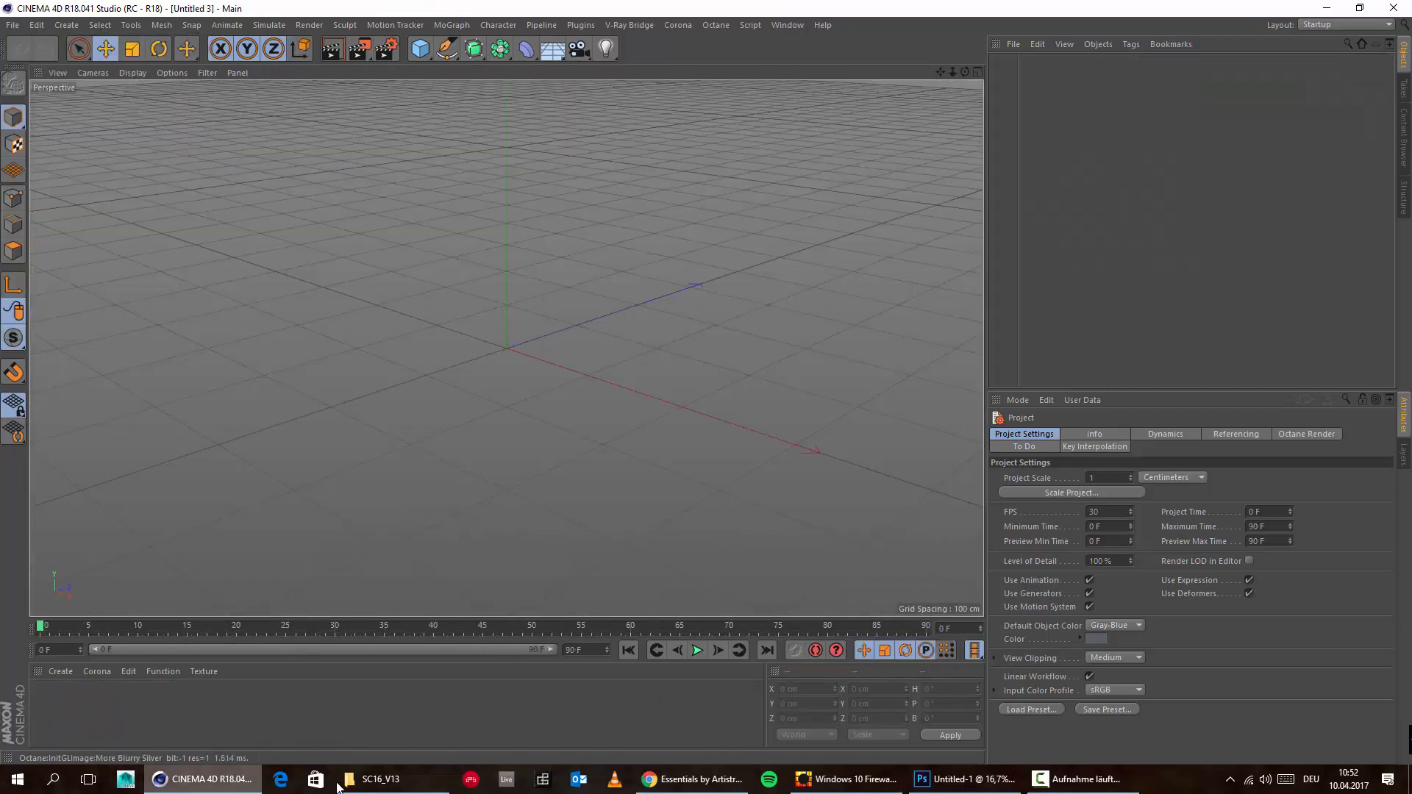
# Step: Open the scene SC27_V10.c4d from the SC27_V10 folder inside FinalAnimationV5 and minimize File Explorer
pyautogui.click(380, 779)
pyautogui.click(393, 235)
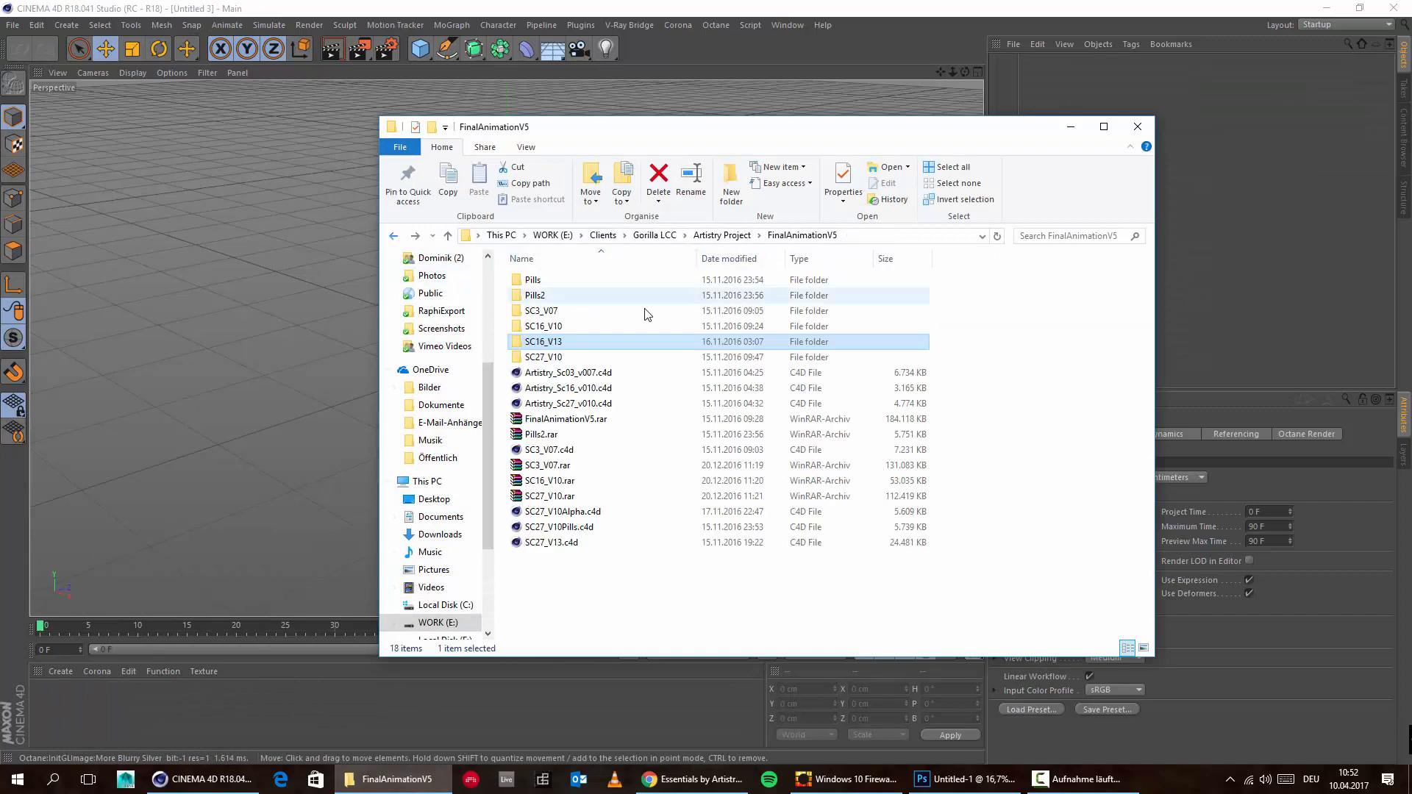
pyautogui.click(581, 363)
pyautogui.doubleClick(600, 363)
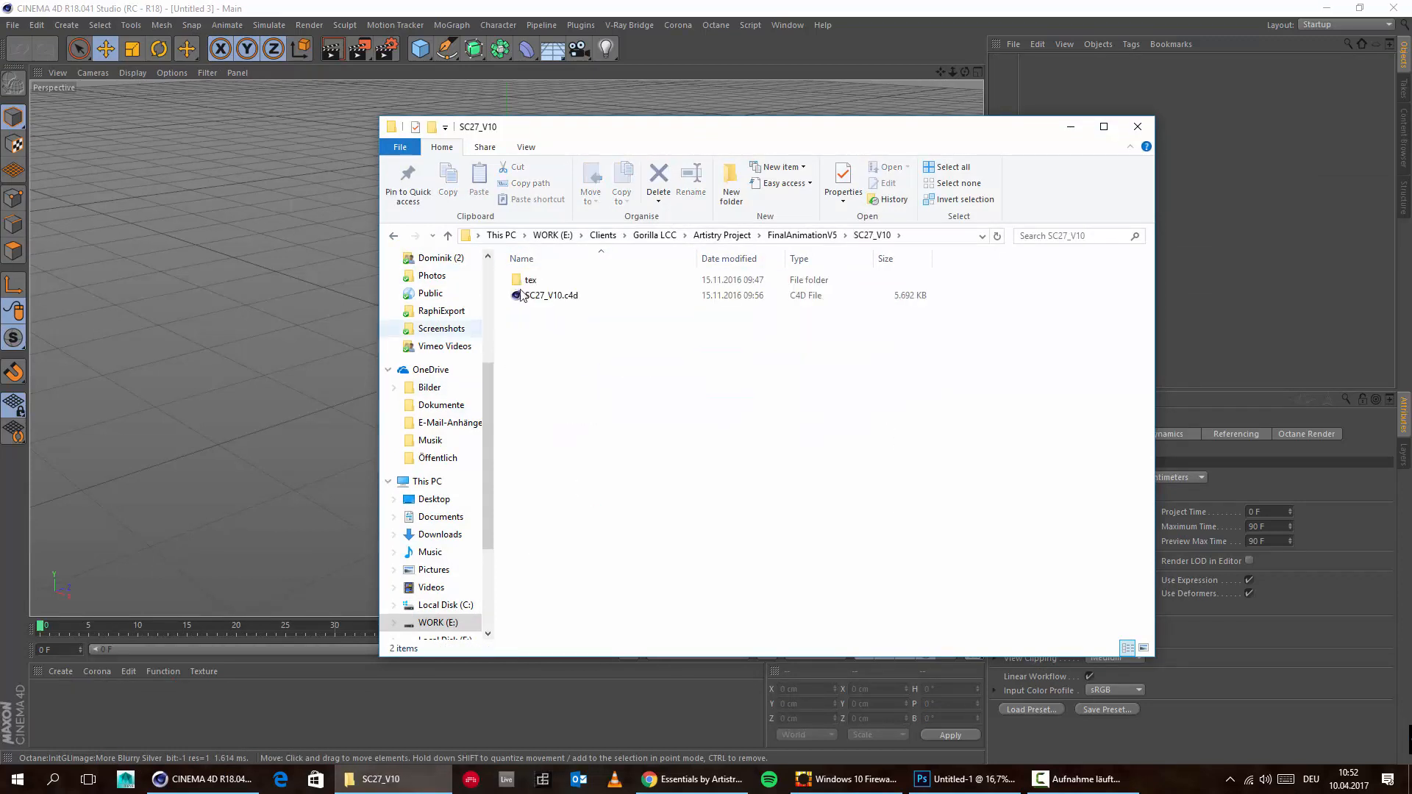
pyautogui.click(555, 298)
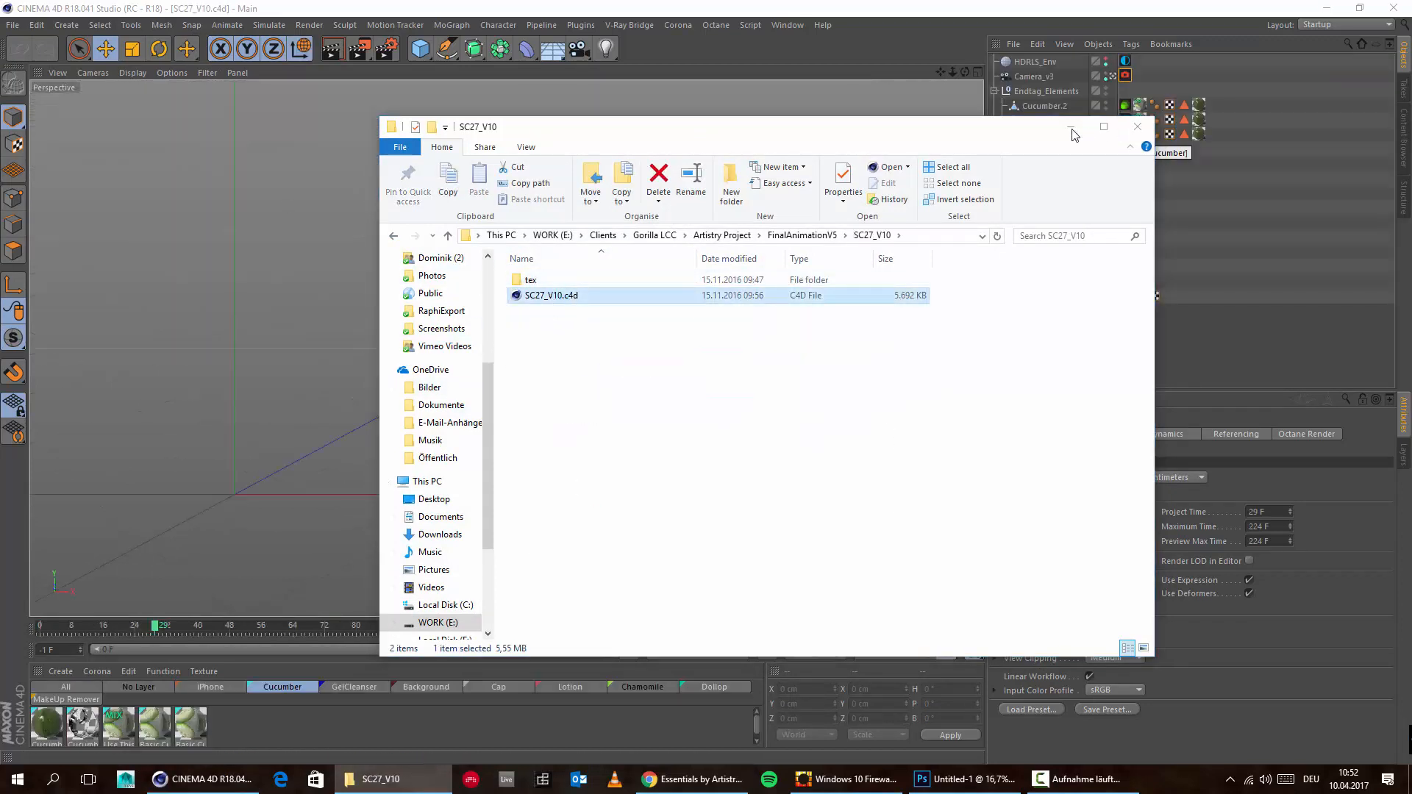
pyautogui.click(1072, 131)
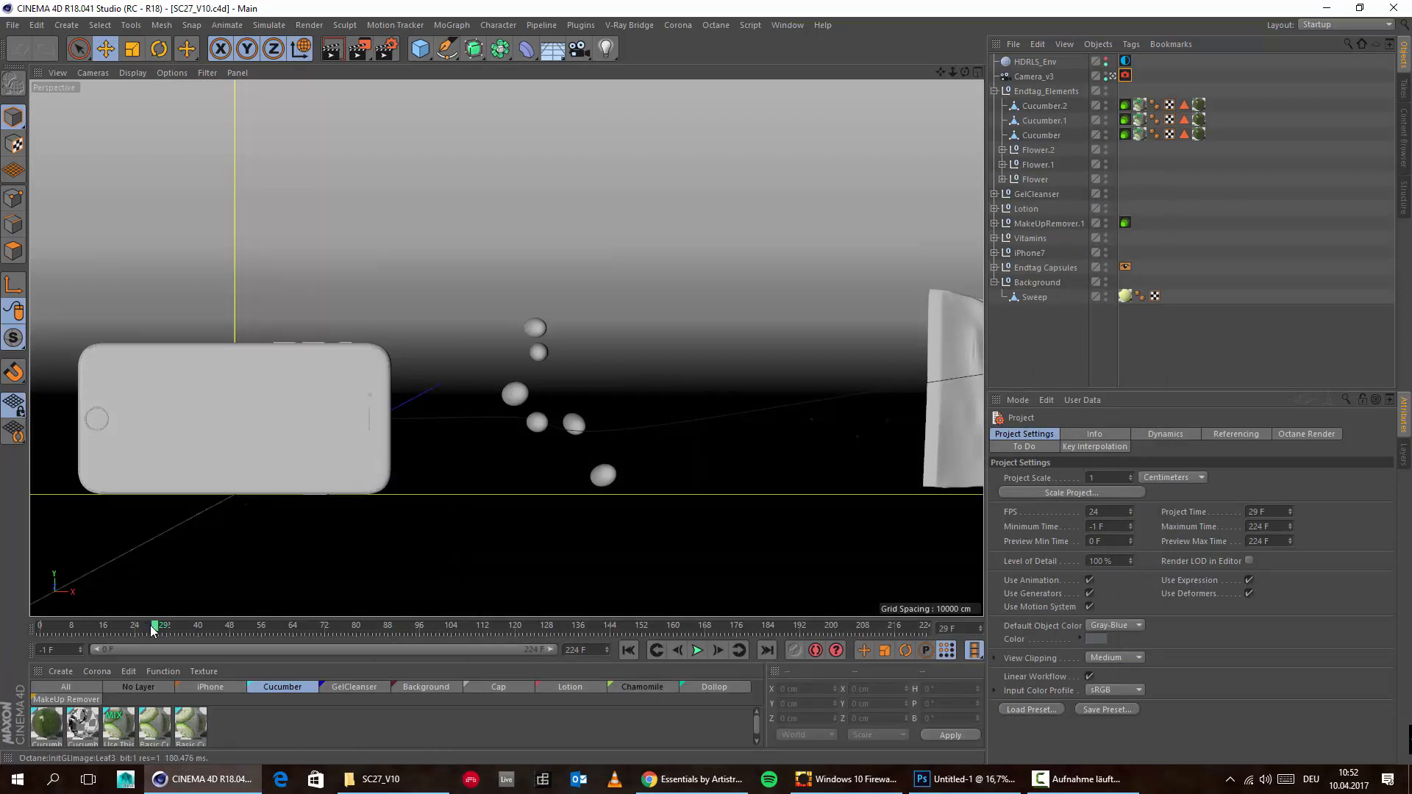
# Step: Scrub the animation to frame 224 and delete the HDRLS_Env sky object
pyautogui.moveTo(152, 630); pyautogui.dragTo(996, 607)
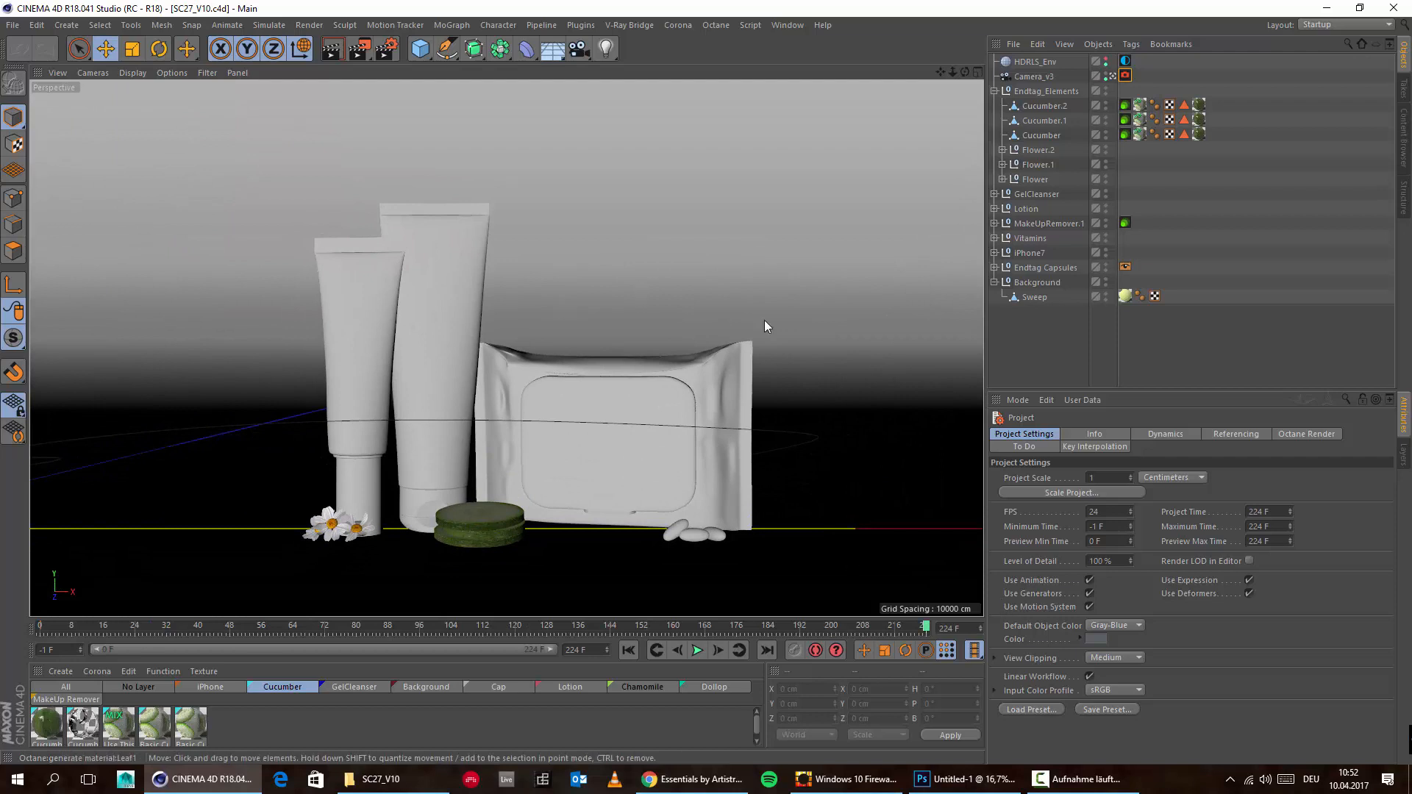
pyautogui.click(1028, 67)
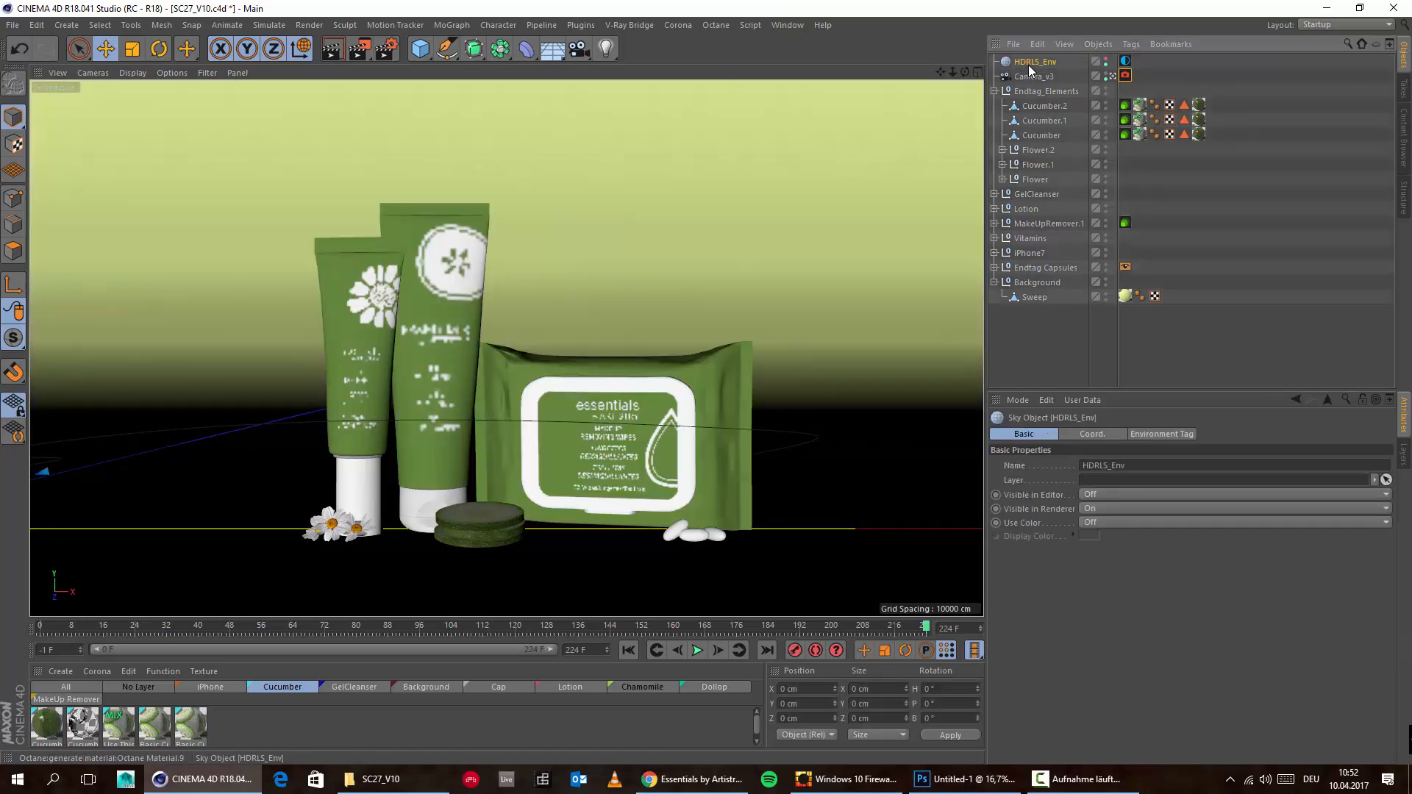
pyautogui.press('Delete')
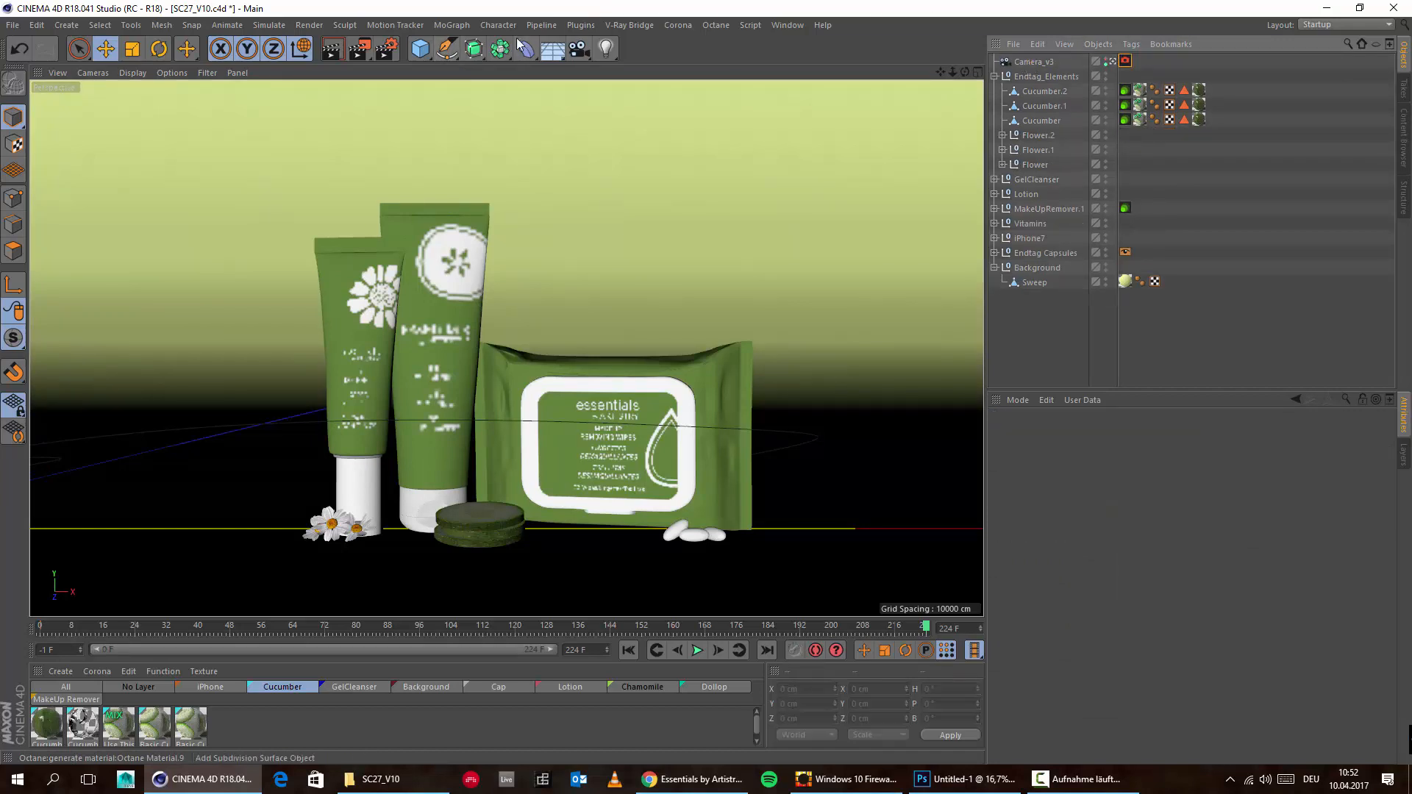
# Step: Open Octane's Live Viewer window, start rendering the scene in it, and move the window over the viewport
pyautogui.click(715, 25)
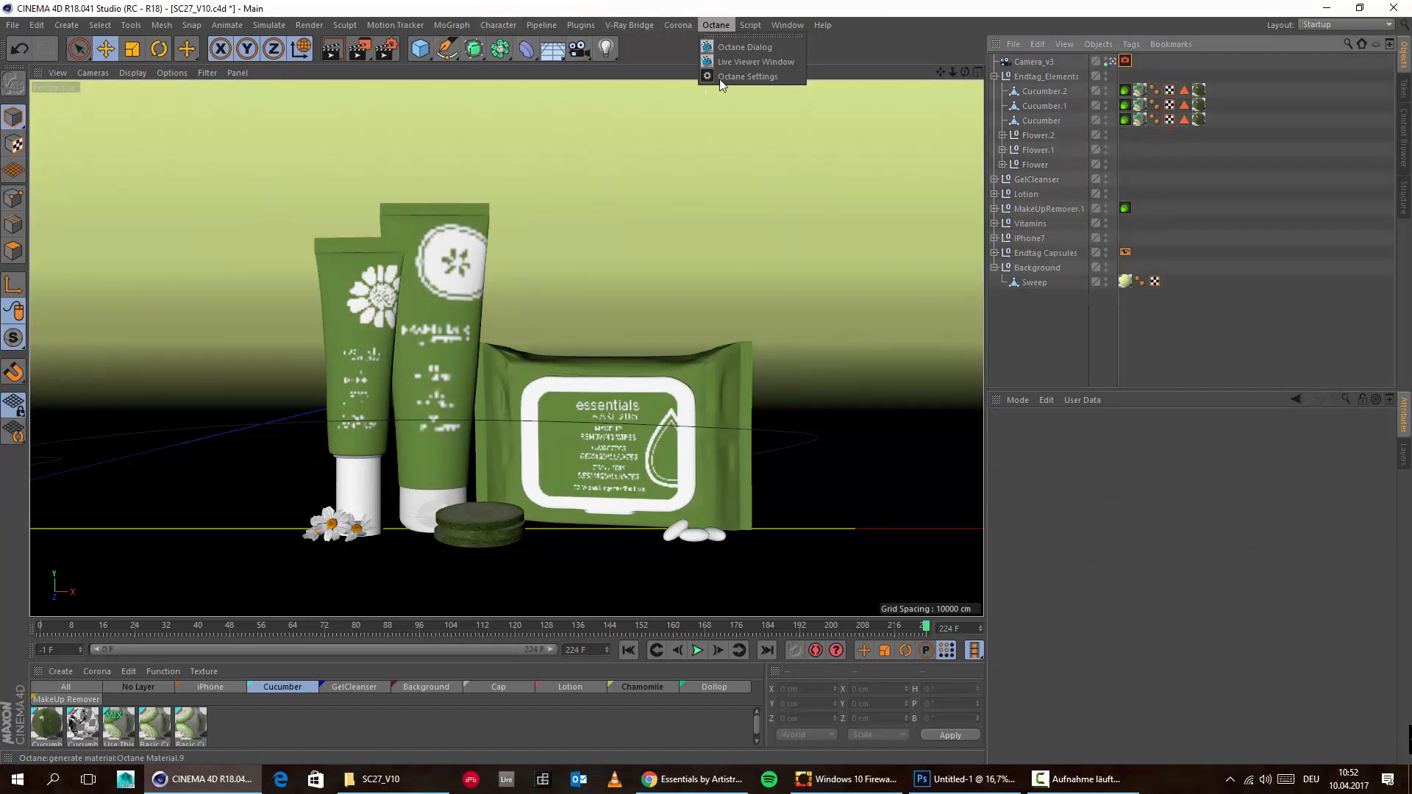
pyautogui.click(731, 64)
pyautogui.click(308, 109)
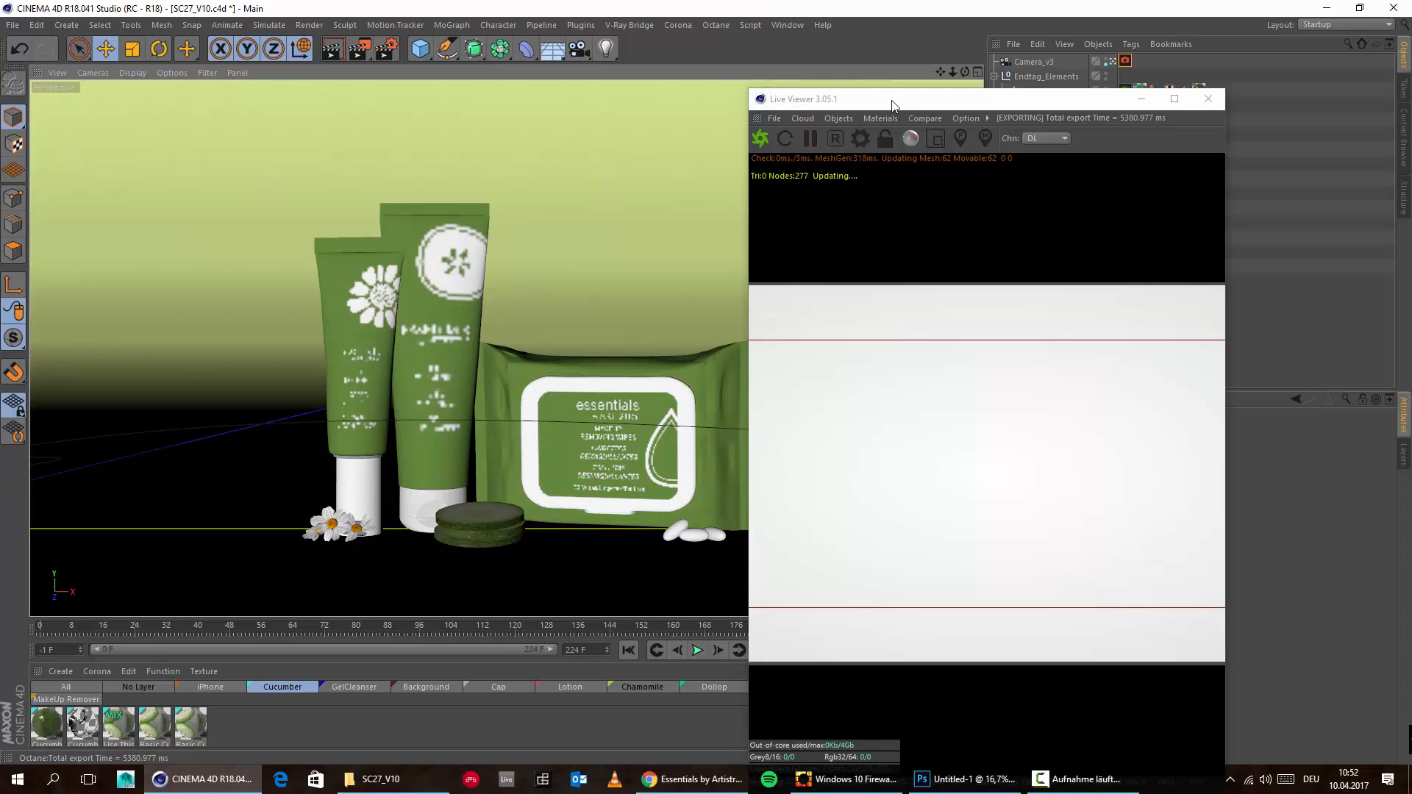
pyautogui.moveTo(894, 105); pyautogui.dragTo(677, 57)
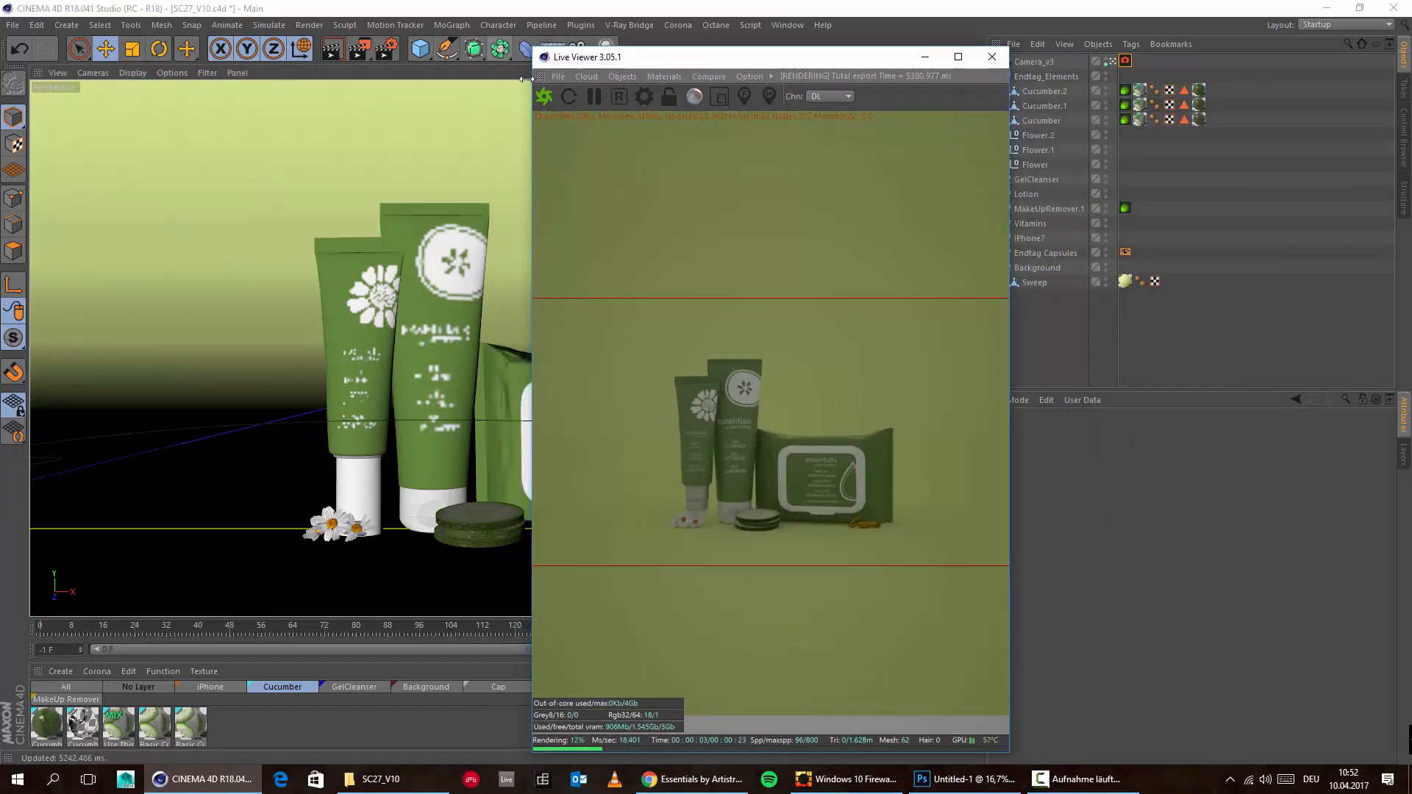
# Step: Dock the Live Viewer beside the perspective viewport and widen it by shrinking the viewport and the object manager
pyautogui.moveTo(822, 154); pyautogui.dragTo(979, 221)
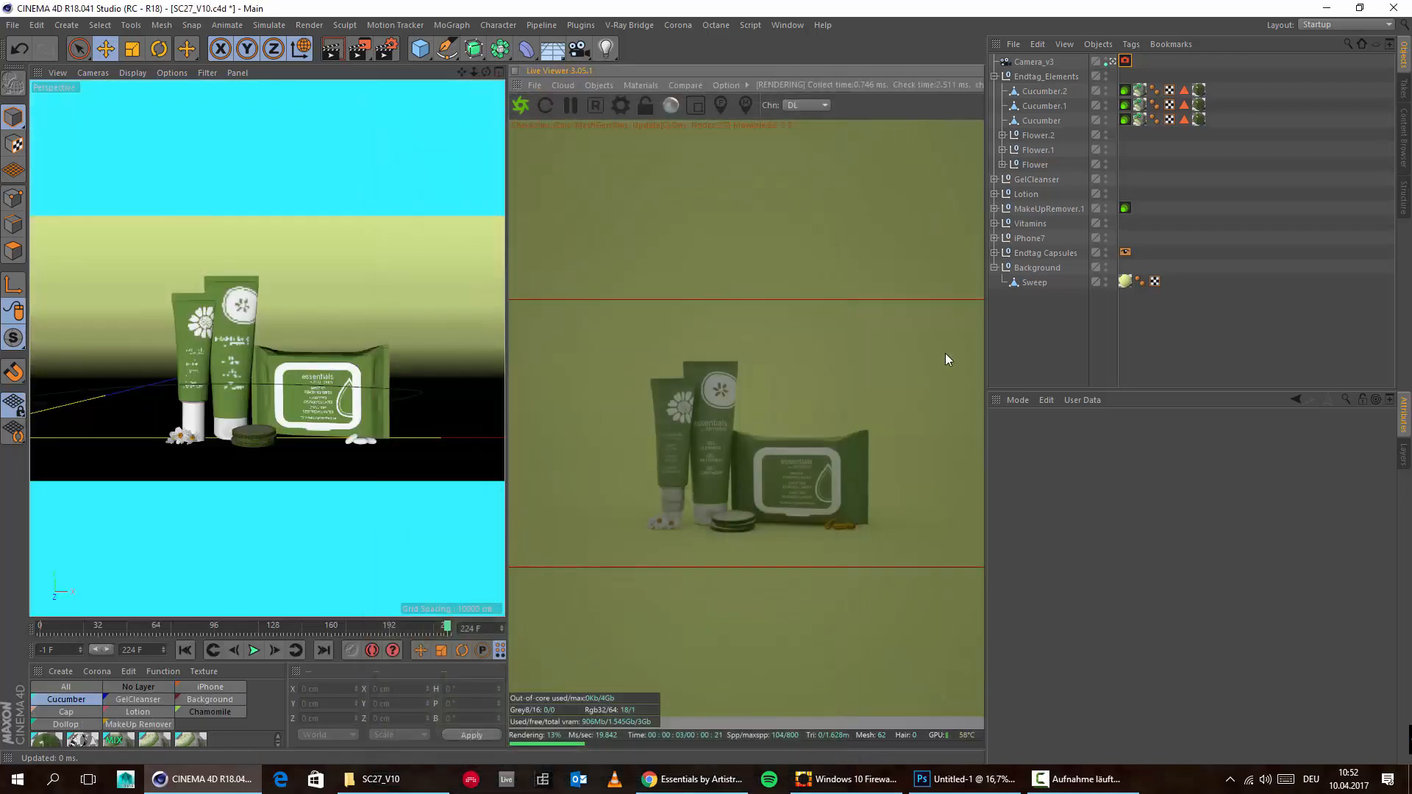
pyautogui.moveTo(986, 335); pyautogui.dragTo(1233, 365)
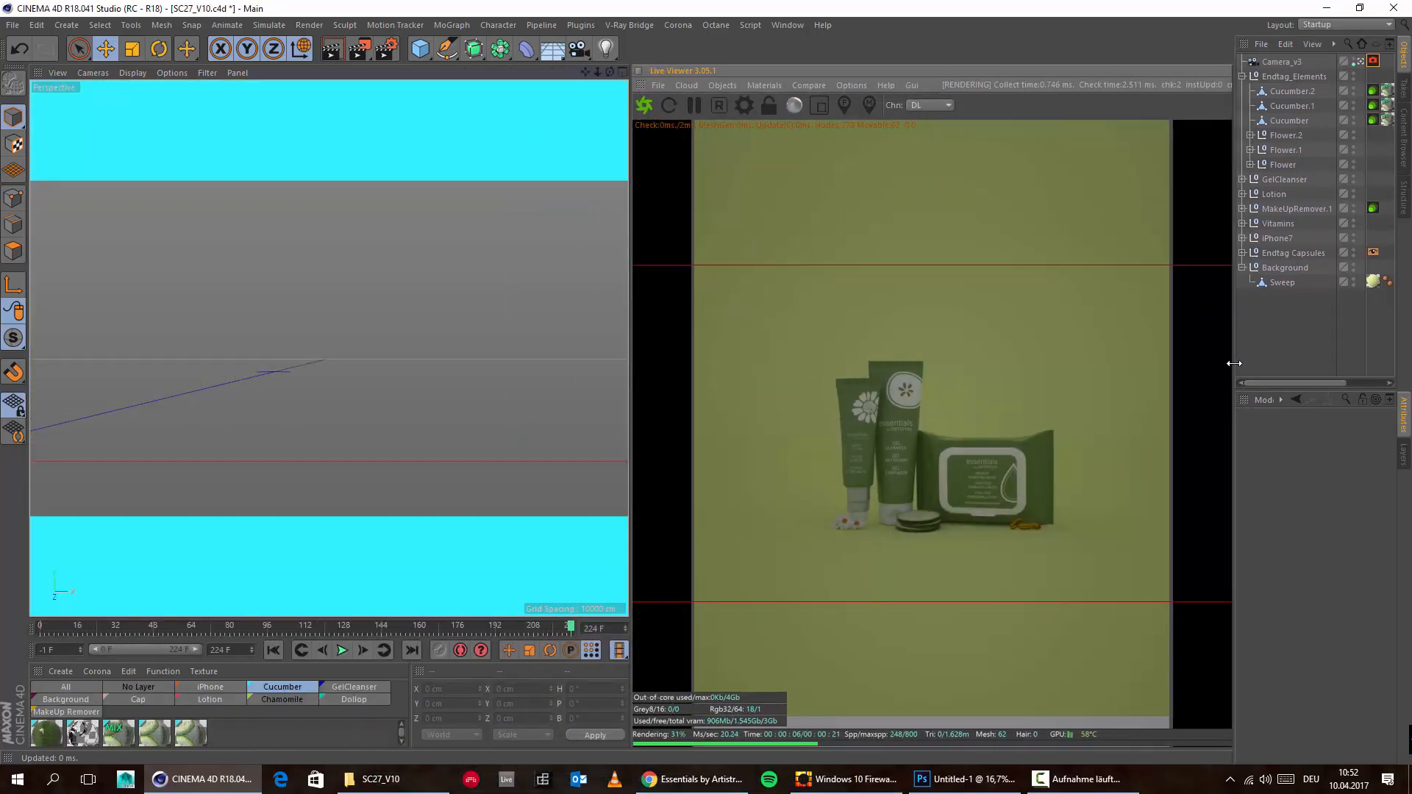
pyautogui.moveTo(628, 417); pyautogui.dragTo(423, 441)
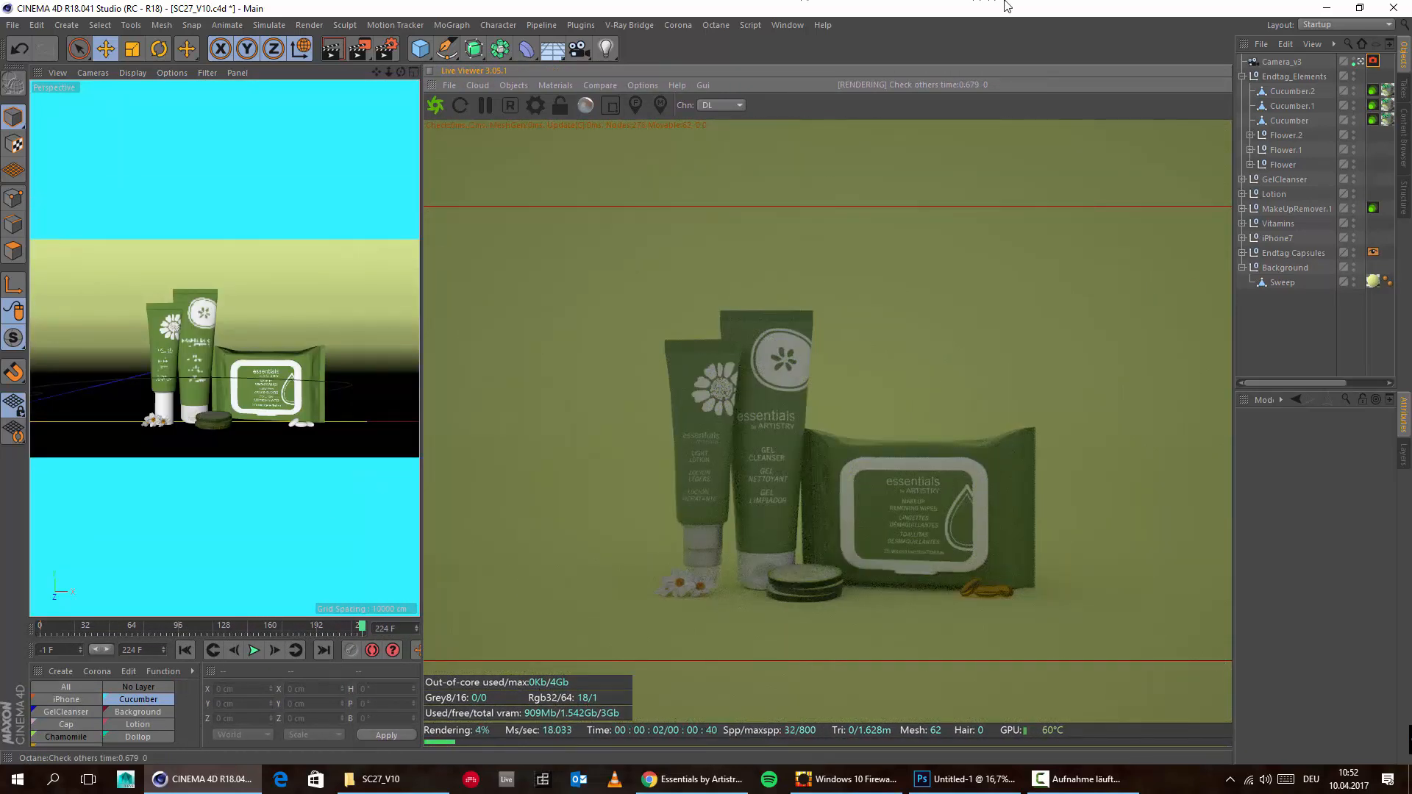
pyautogui.moveTo(908, 3); pyautogui.dragTo(897, 6)
pyautogui.doubleClick(627, 16)
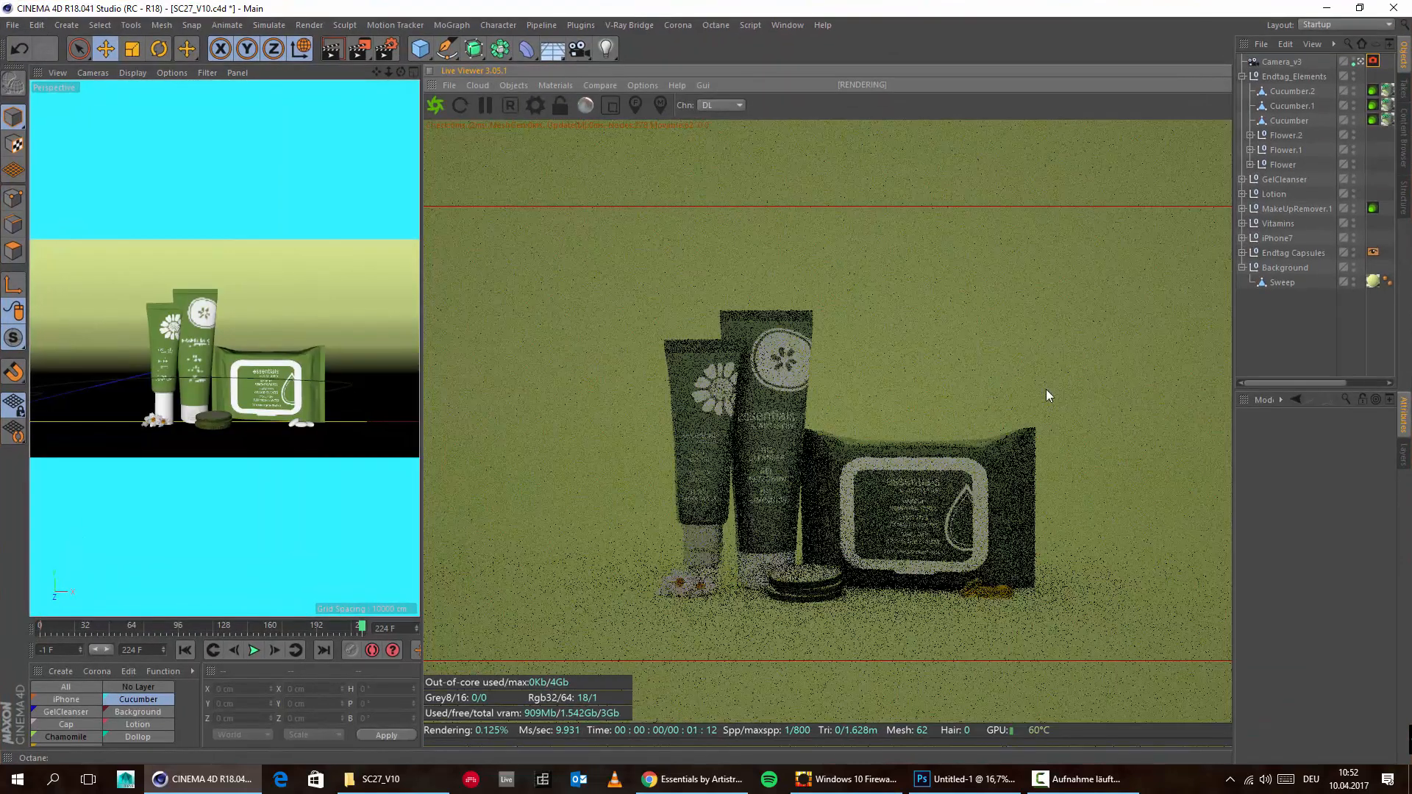
pyautogui.click(570, 26)
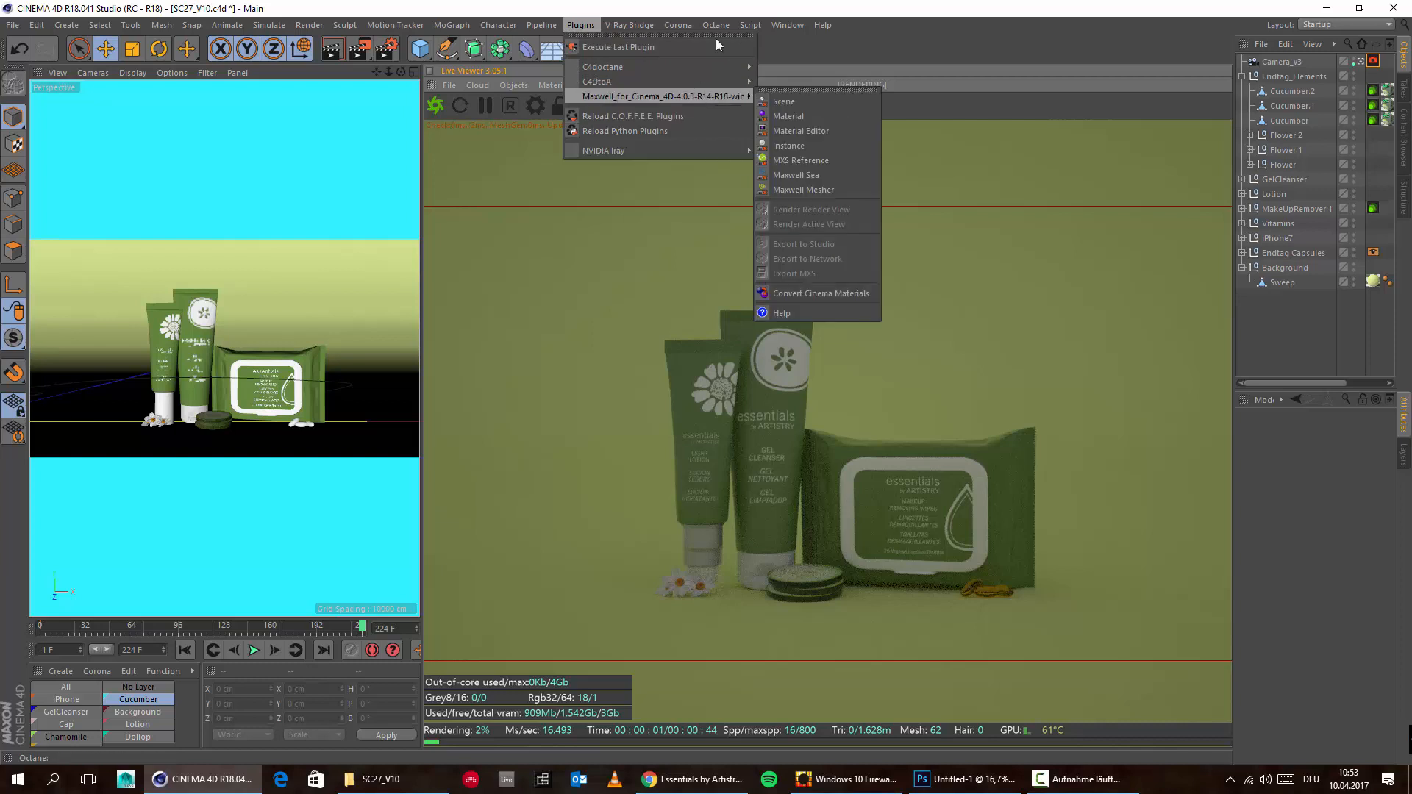
pyautogui.click(456, 297)
# Step: Search Windows for cinema 4d r17
pyautogui.click(17, 778)
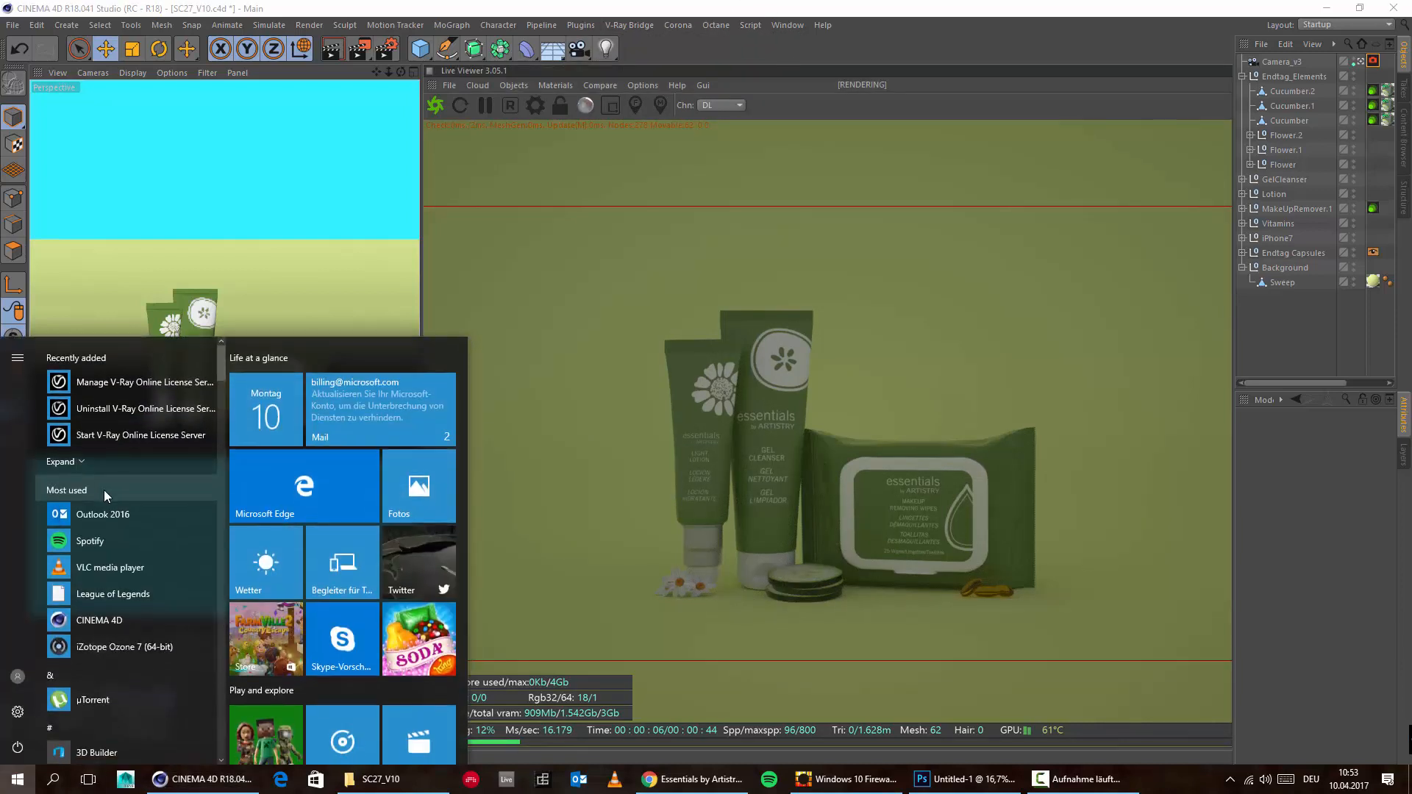
pyautogui.write('cinema')
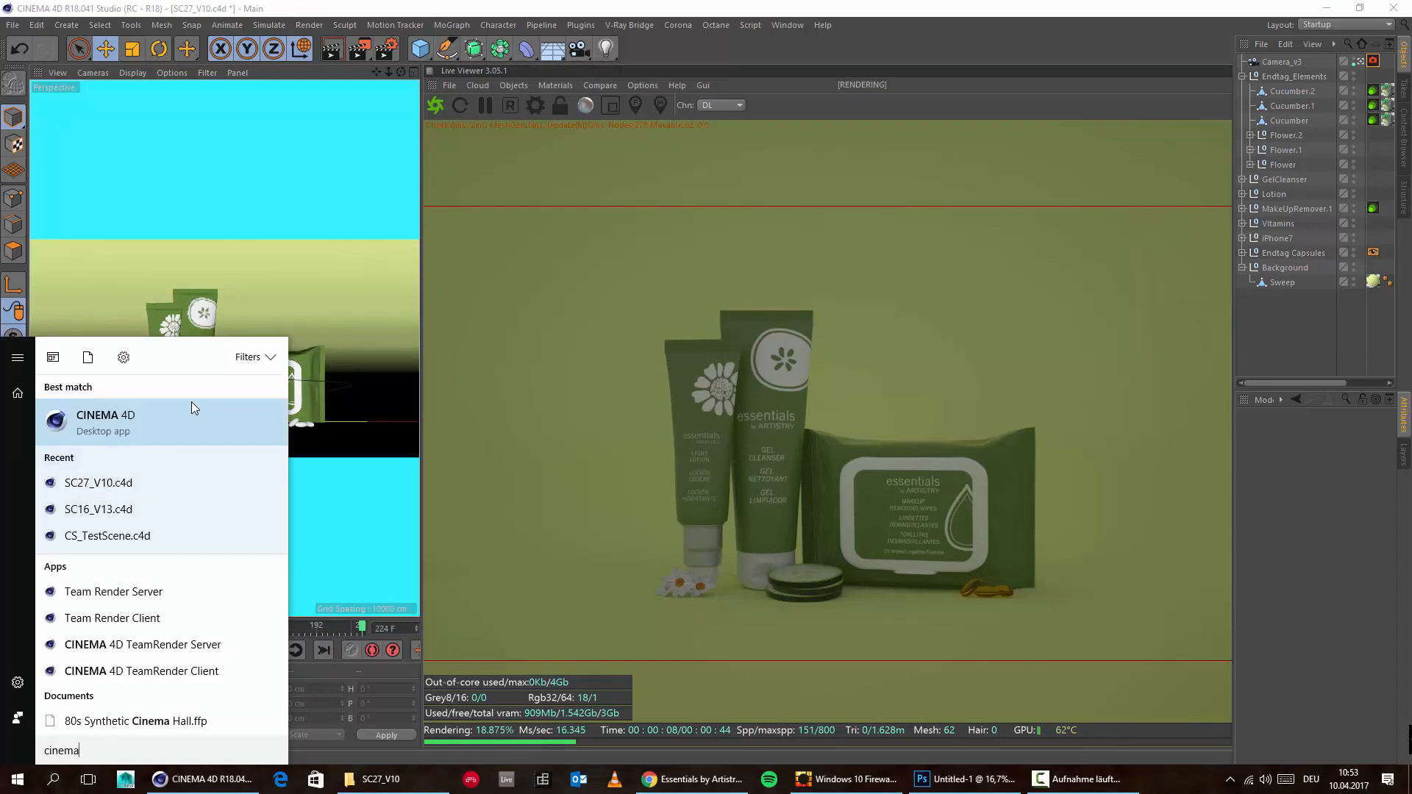
pyautogui.write(' r1')
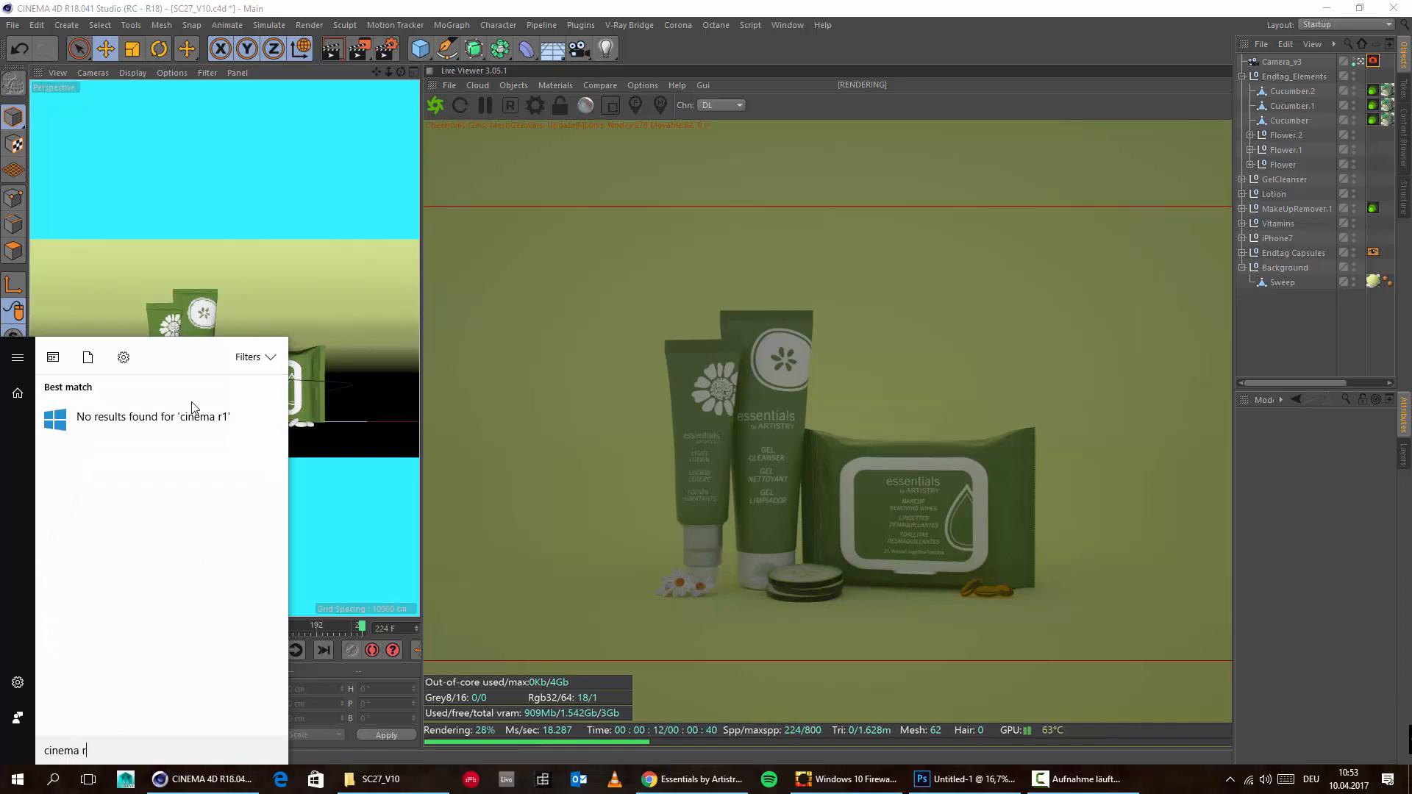
pyautogui.press('BackSpace')
pyautogui.write('4d ')
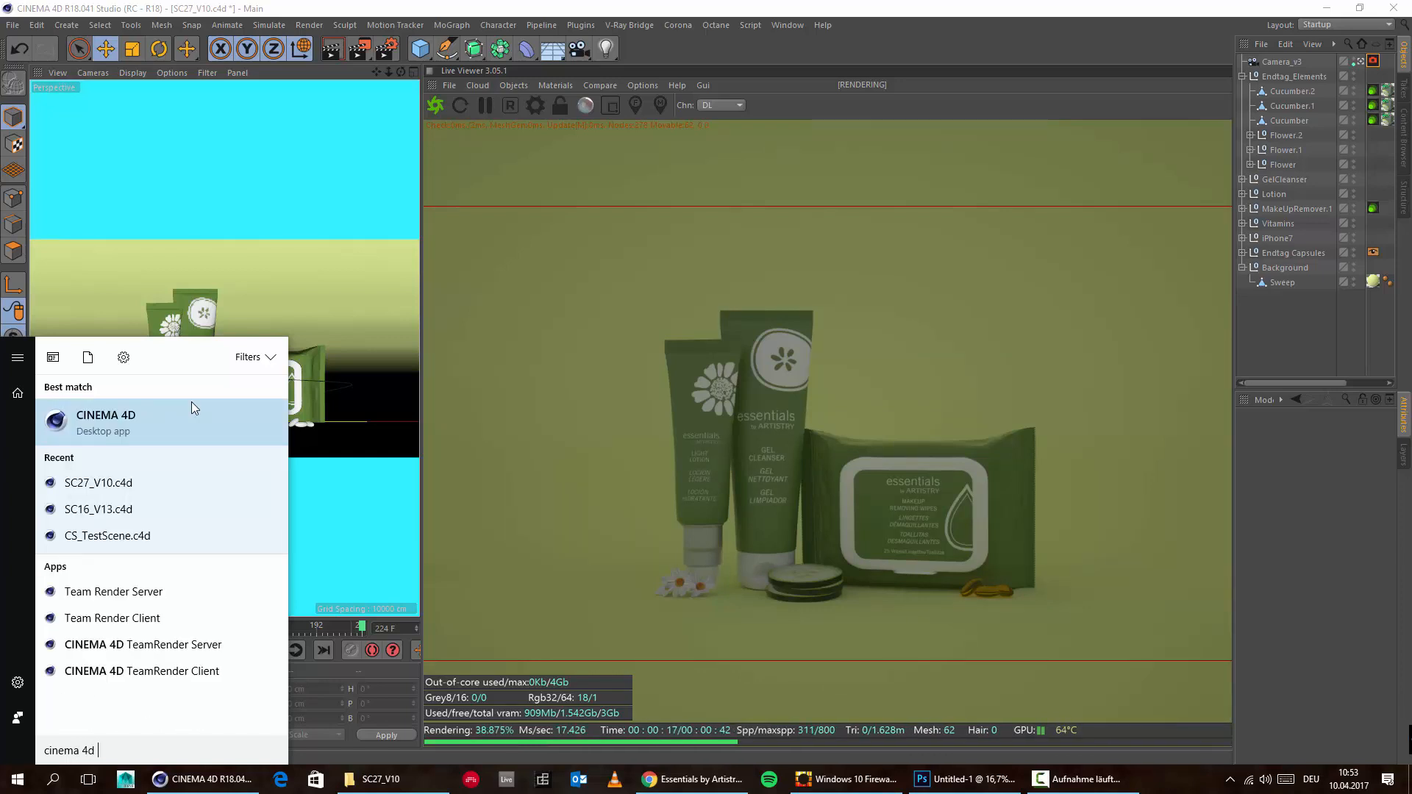
pyautogui.write('r17')
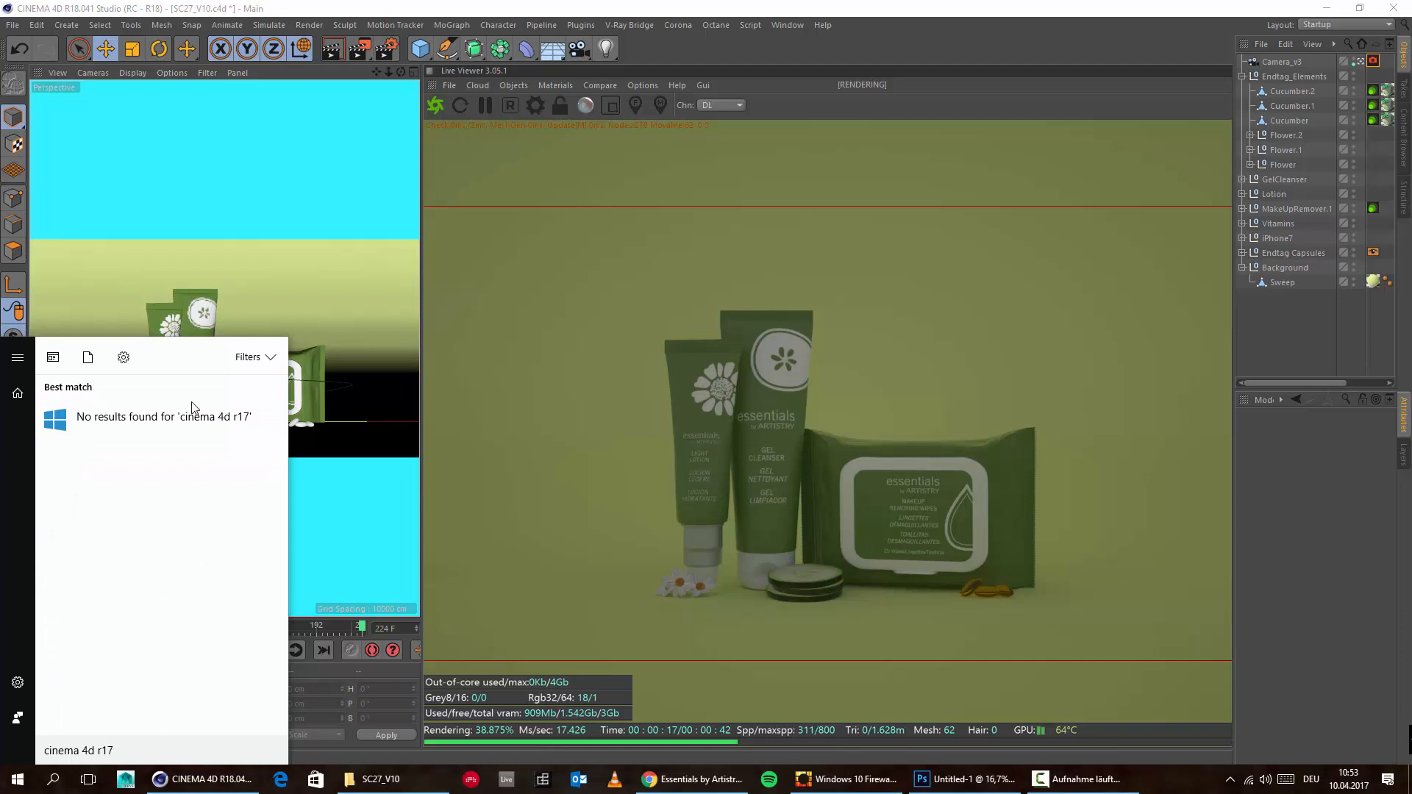
# Step: Launch CINEMA 4D.exe from the CINEMA 4D R17 folder under Program Files\MAXON on drive C and minimize File Explorer
pyautogui.rightClick(391, 779)
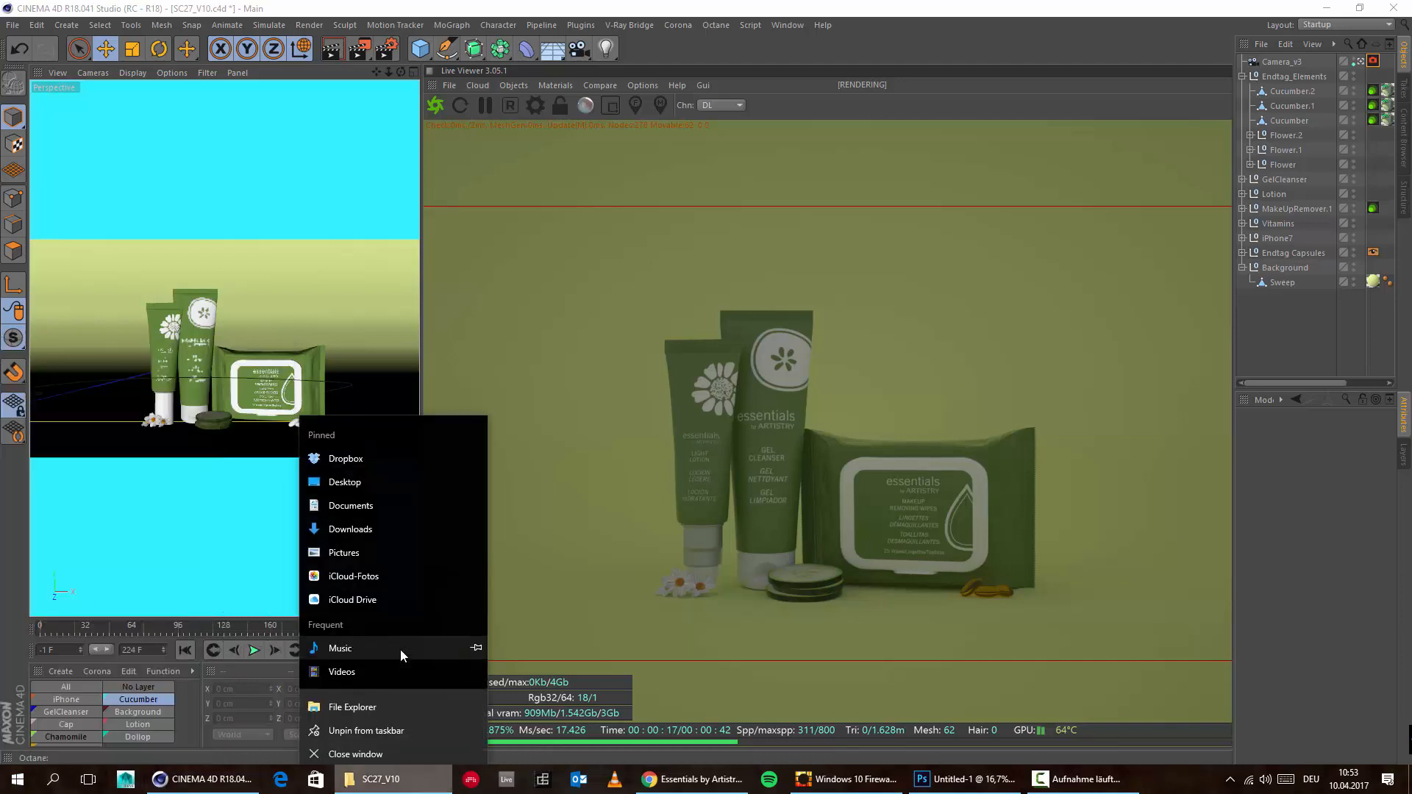
pyautogui.click(364, 693)
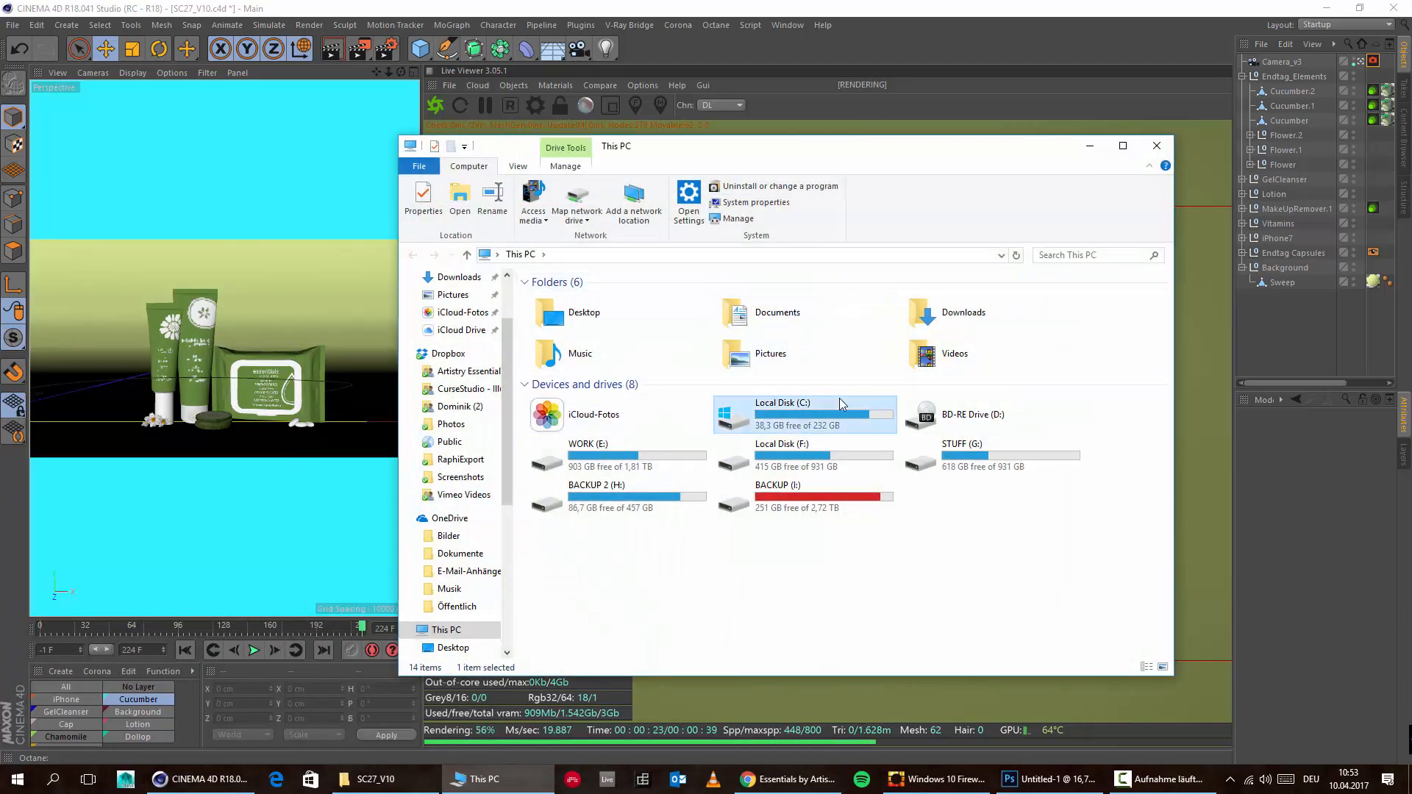
pyautogui.doubleClick(840, 399)
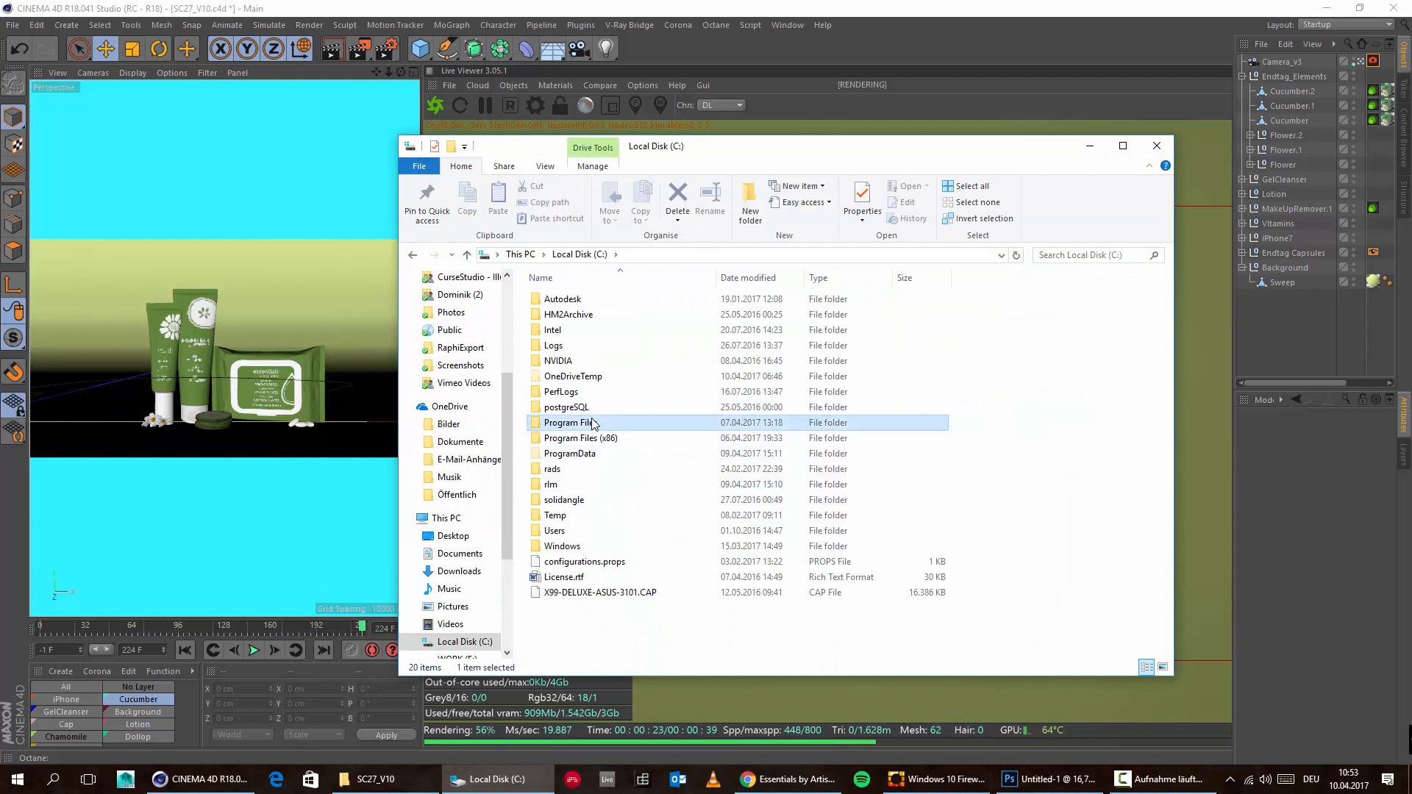
pyautogui.doubleClick(609, 422)
pyautogui.scroll(-4, 624, 386)
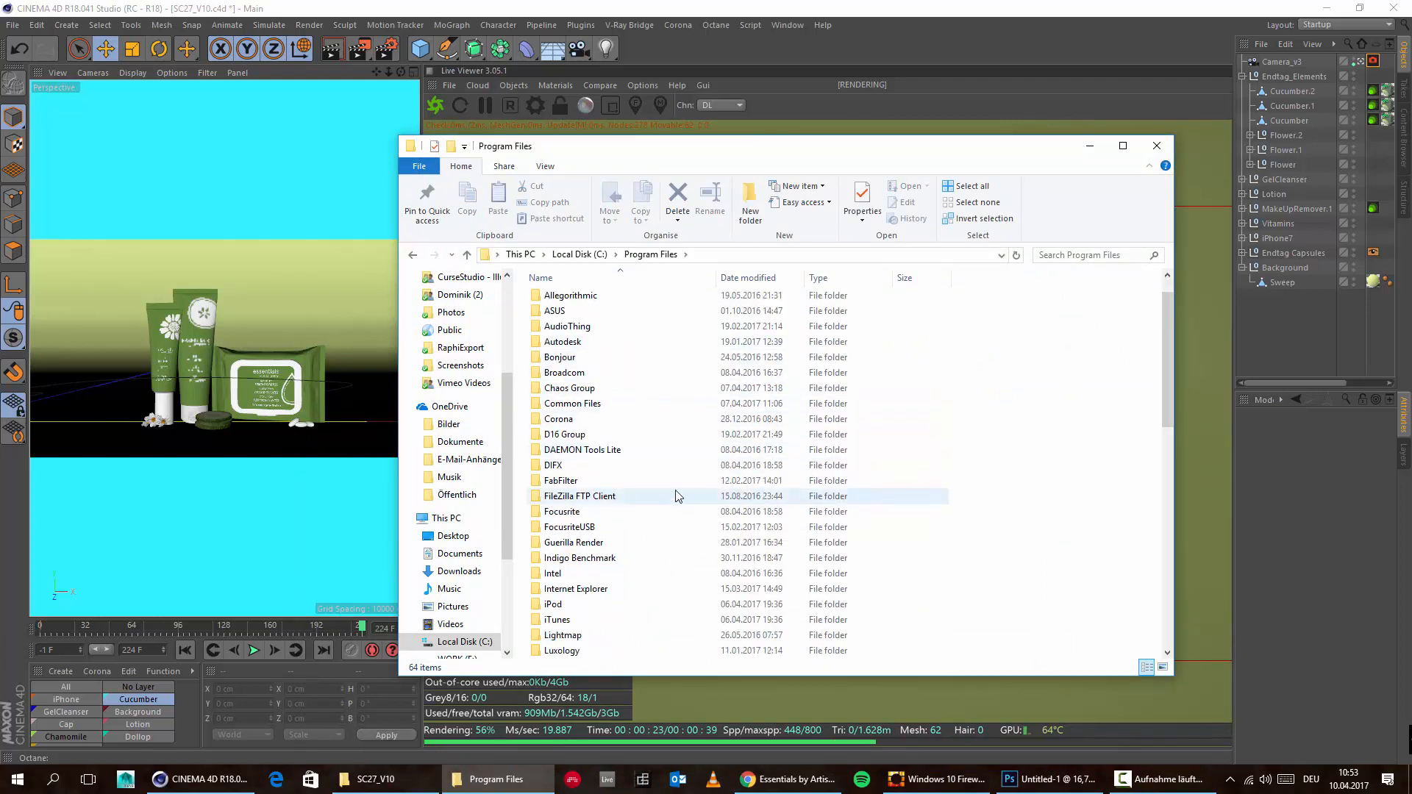
pyautogui.doubleClick(611, 571)
pyautogui.doubleClick(567, 300)
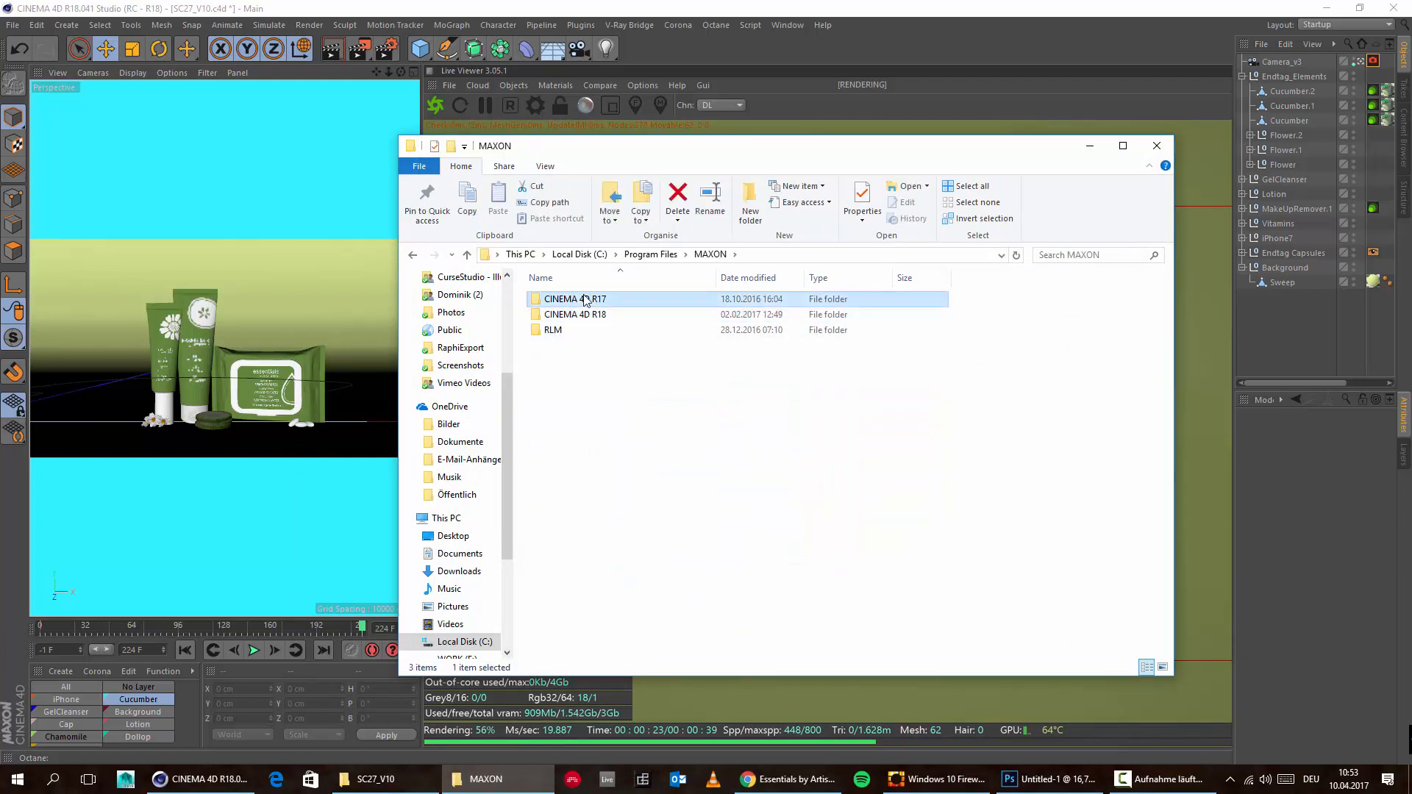
pyautogui.doubleClick(581, 469)
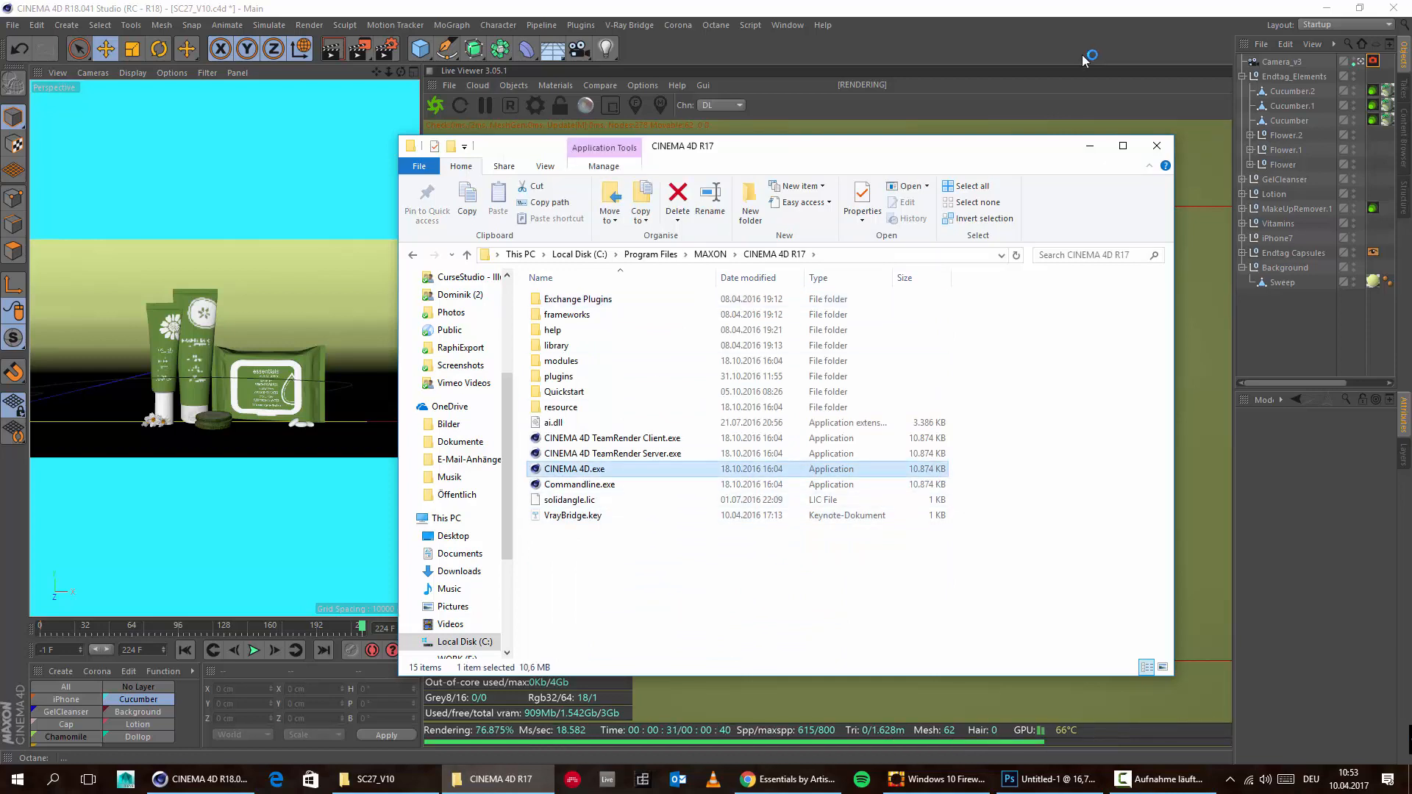
pyautogui.click(1089, 146)
# Step: Close the Live Viewer and shut down Cinema 4D R18 without saving the changes to SC27_V10.c4d
pyautogui.click(431, 72)
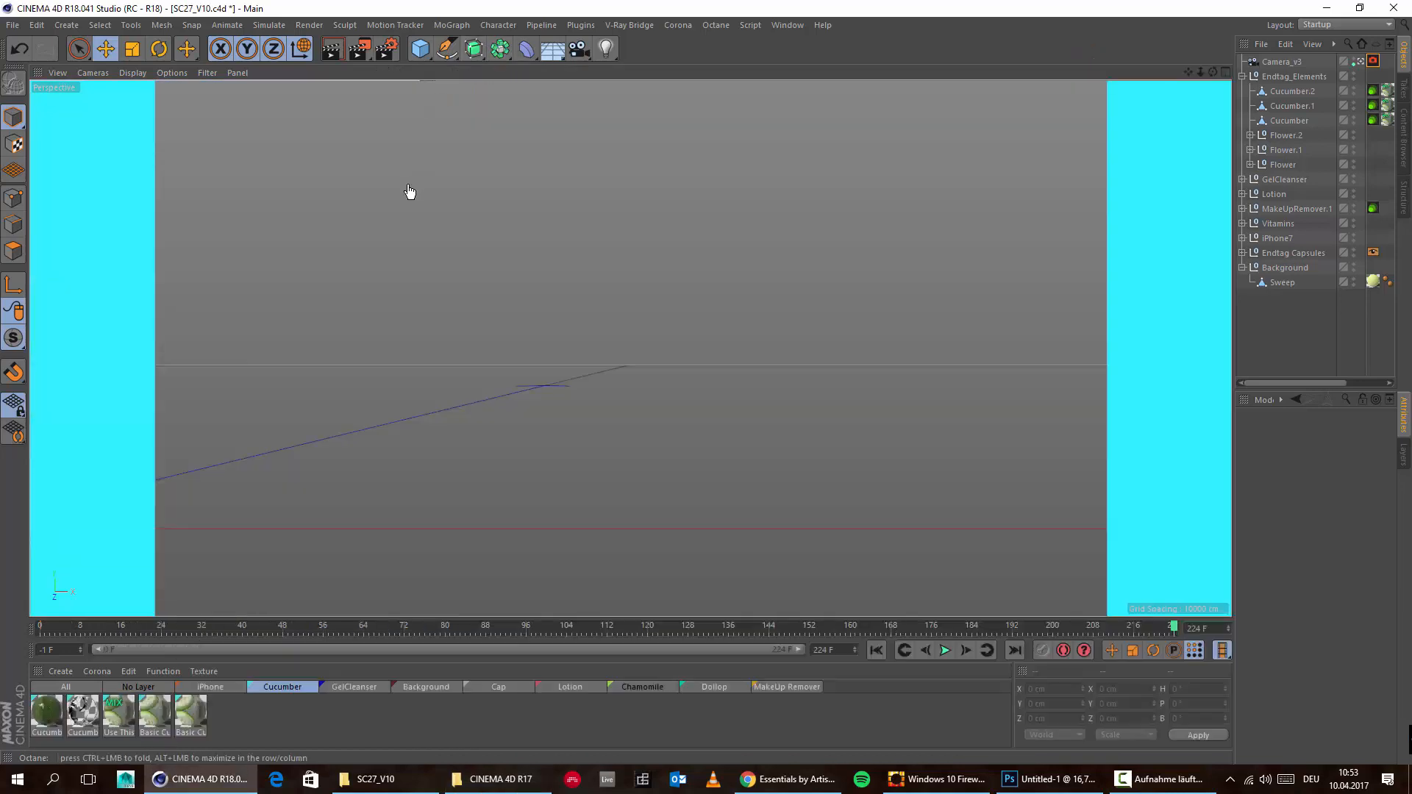
pyautogui.click(16, 26)
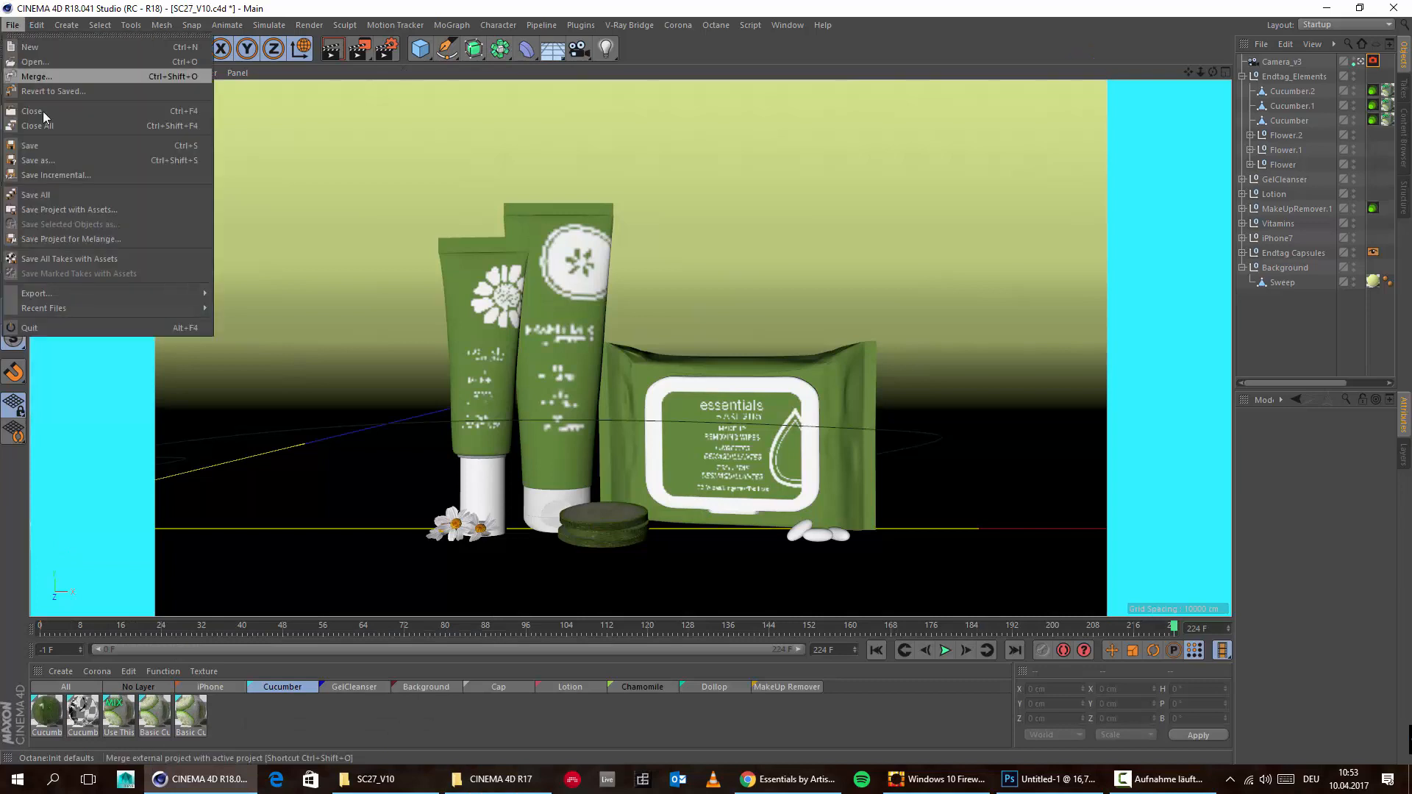
pyautogui.click(48, 109)
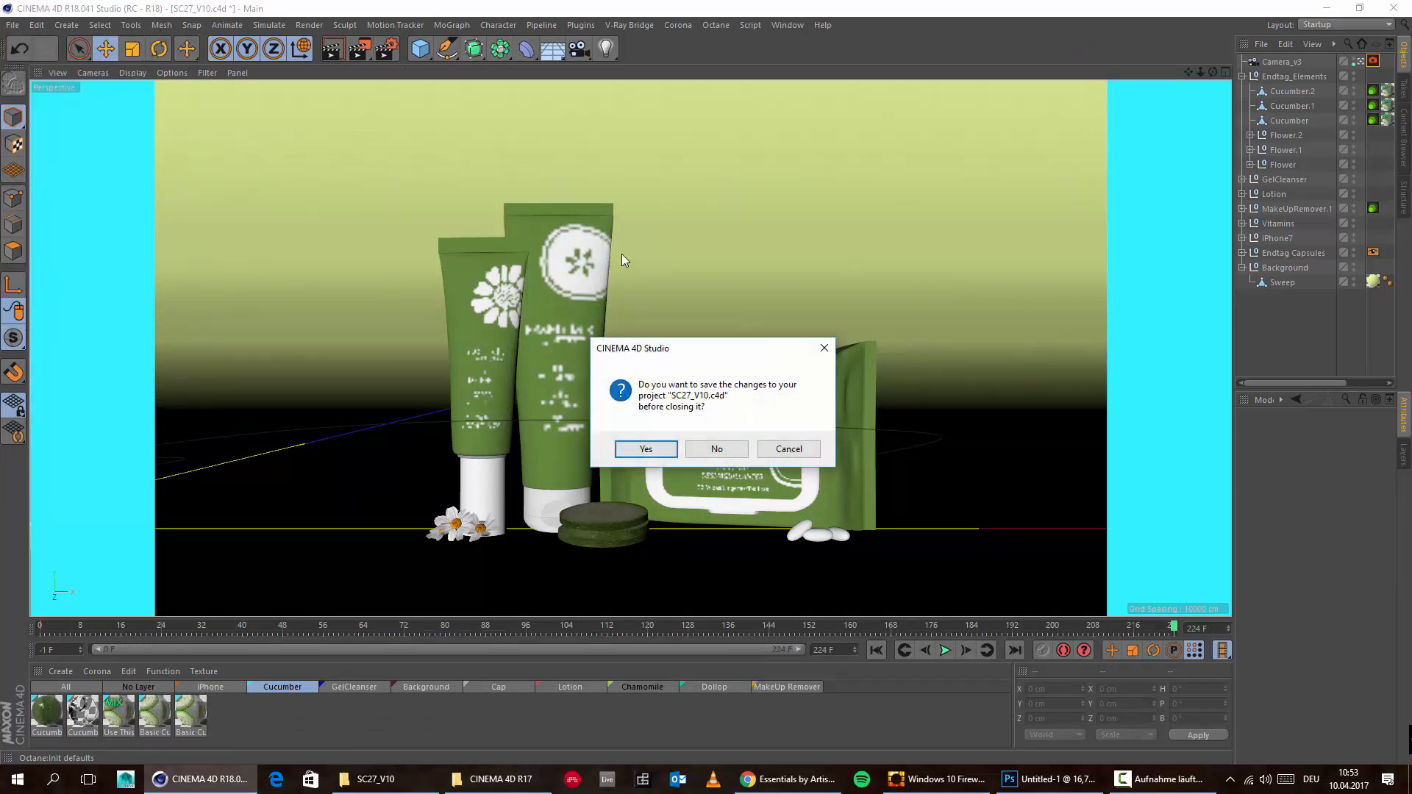
pyautogui.click(734, 451)
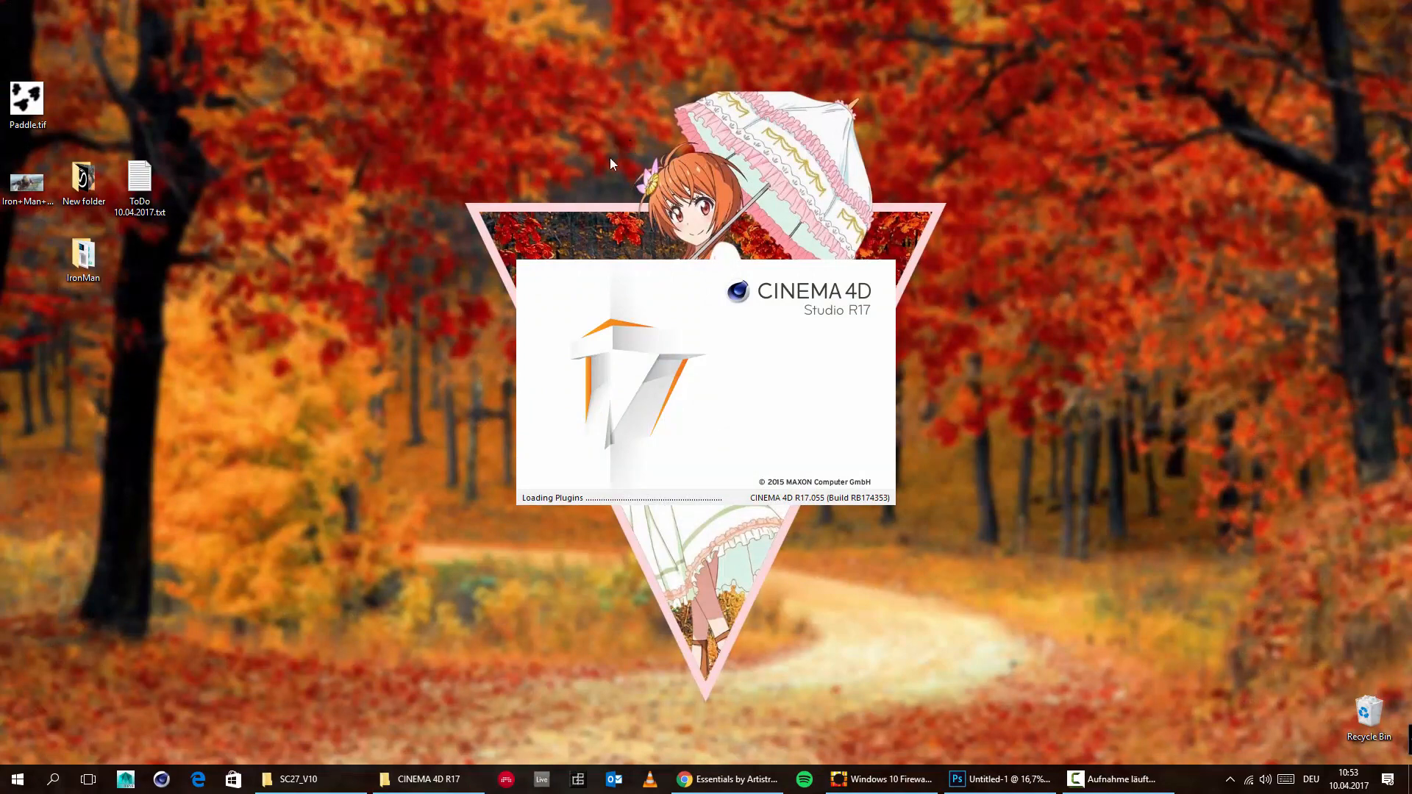
# Step: Bring up the SC27_V10 folder window and move it aside from the Cinema 4D R17 splash screen
pyautogui.click(290, 779)
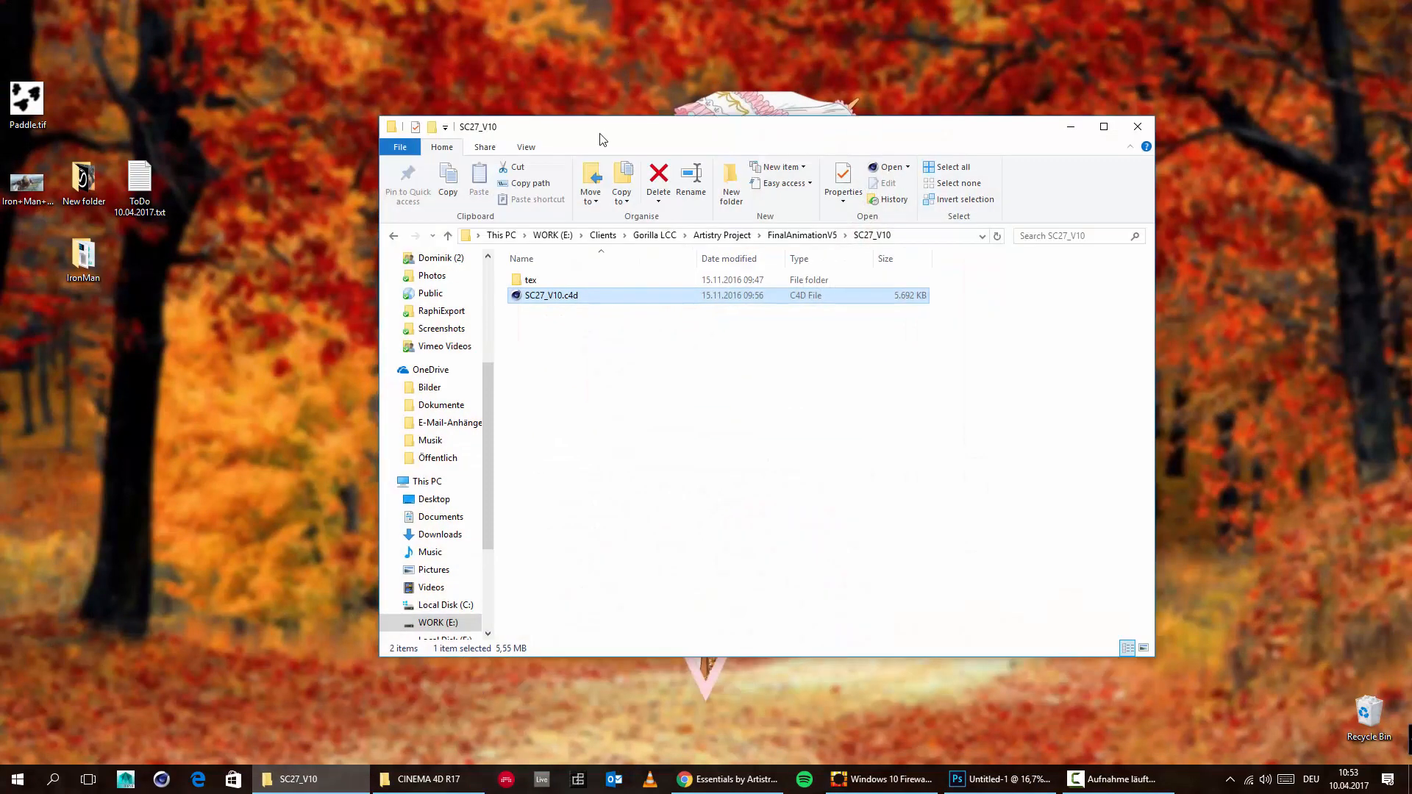
pyautogui.moveTo(602, 139); pyautogui.dragTo(1021, 195)
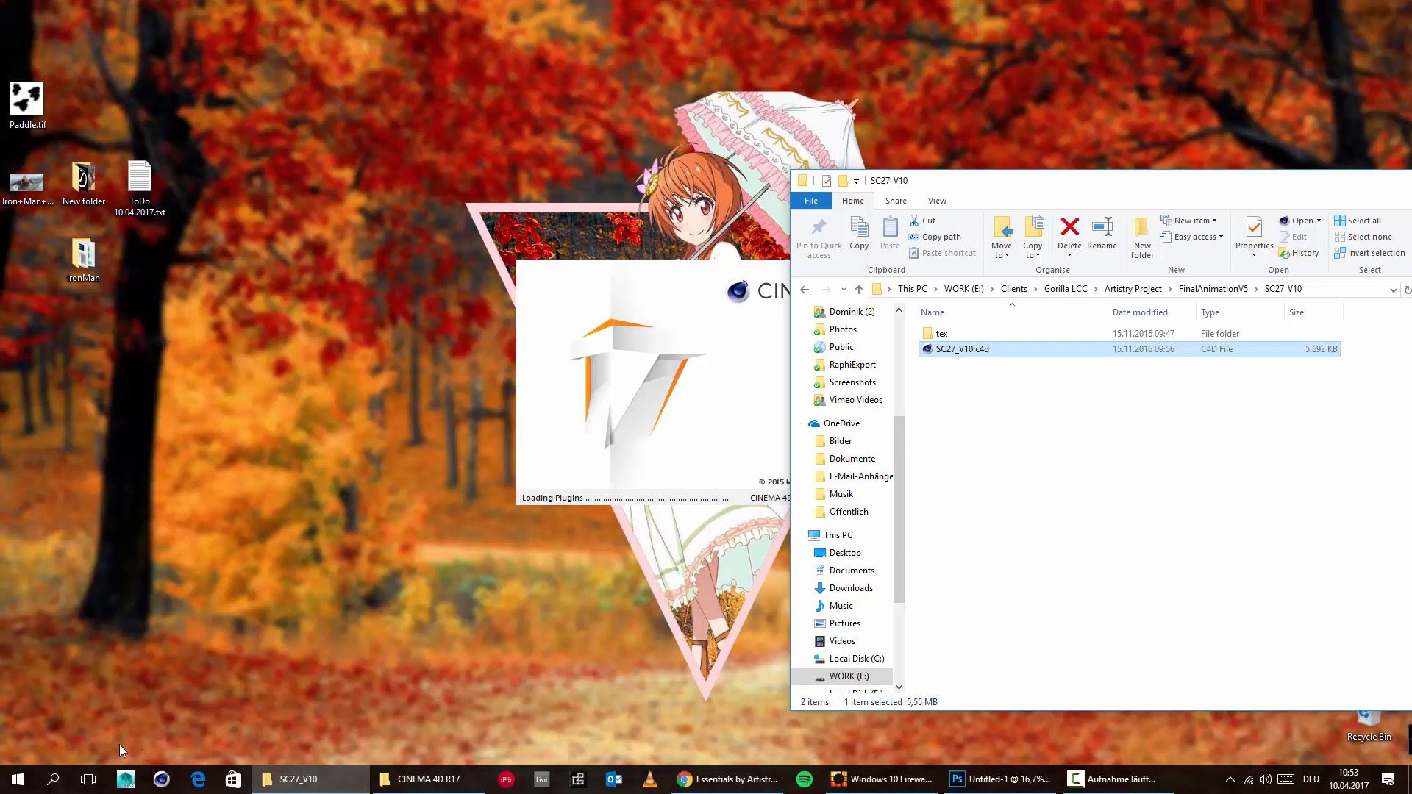
pyautogui.click(22, 778)
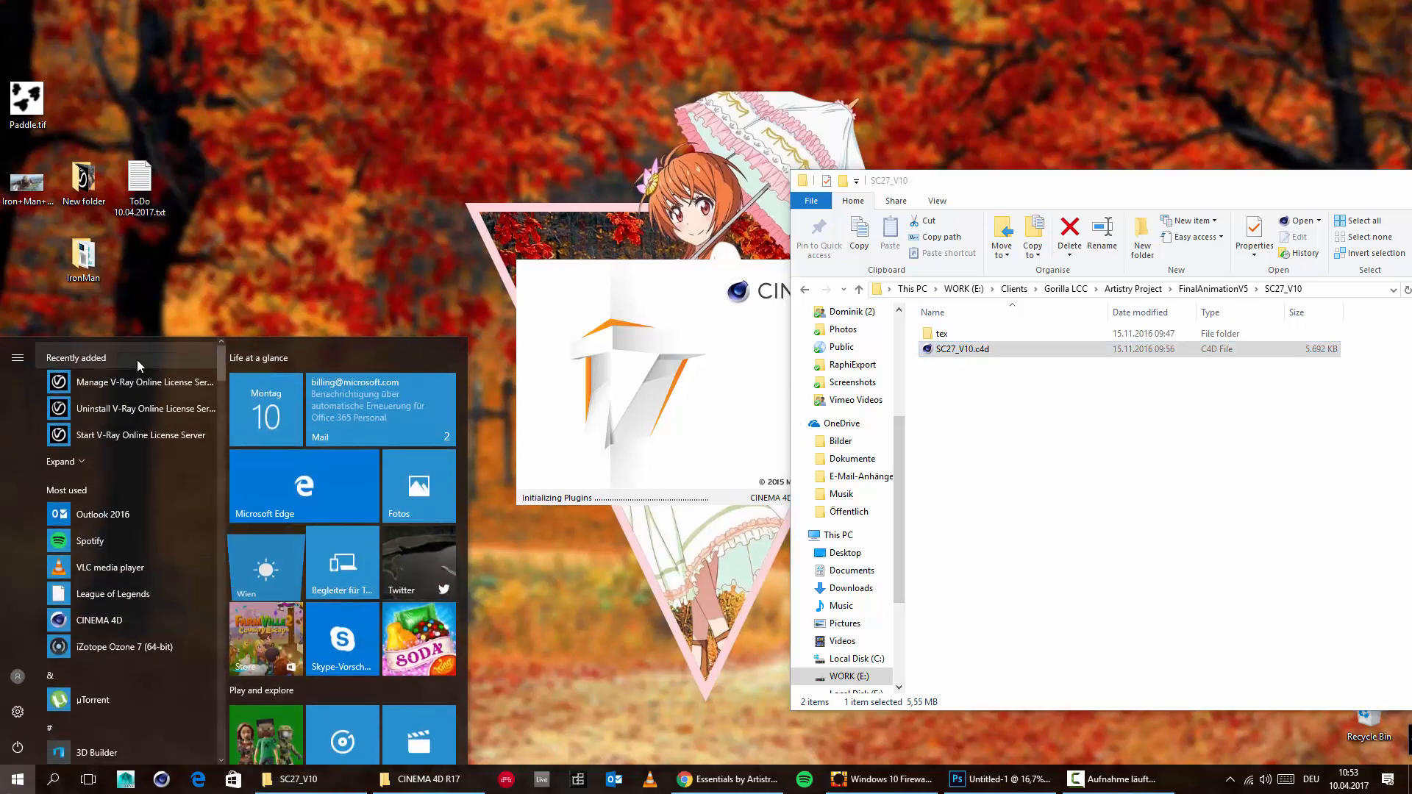
pyautogui.click(328, 257)
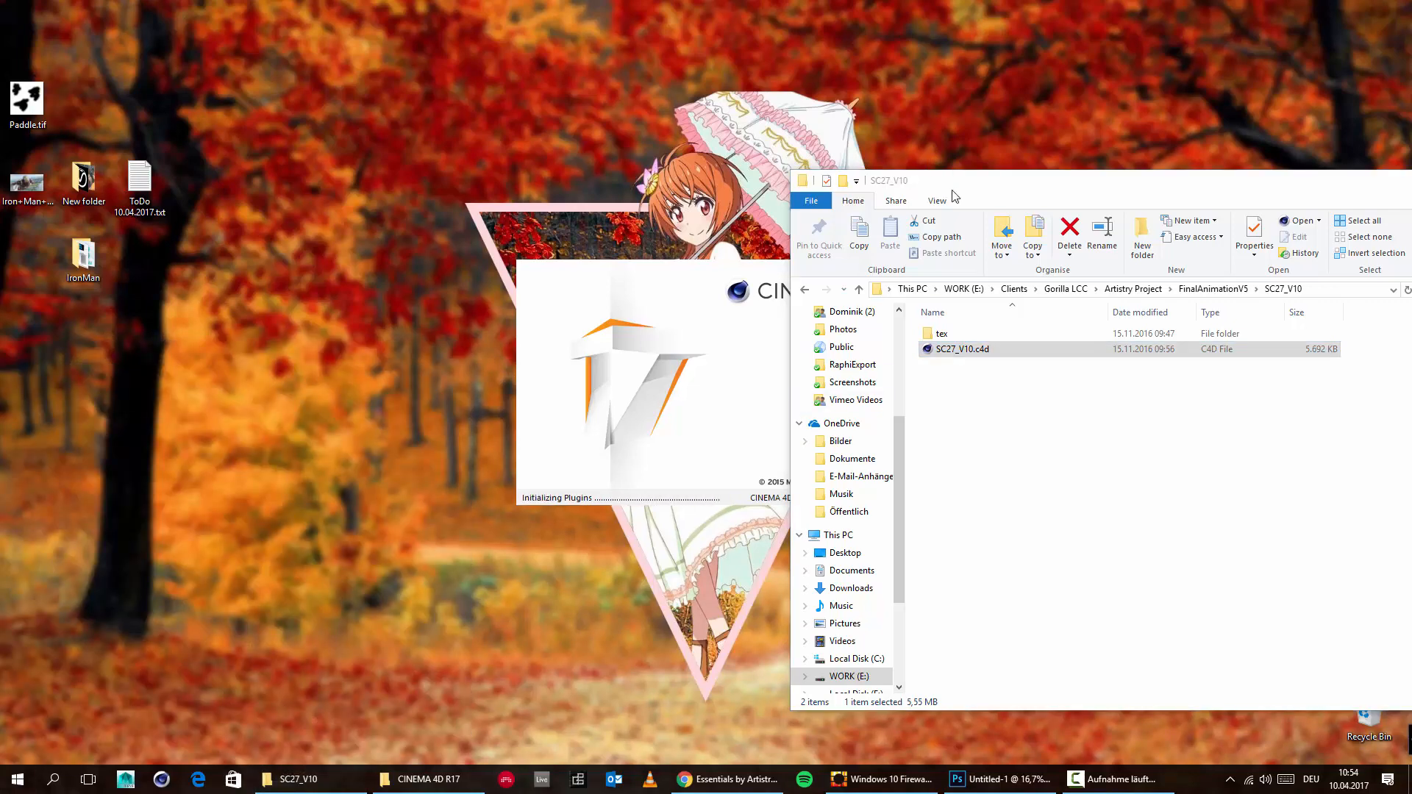
pyautogui.moveTo(992, 190); pyautogui.dragTo(938, 184)
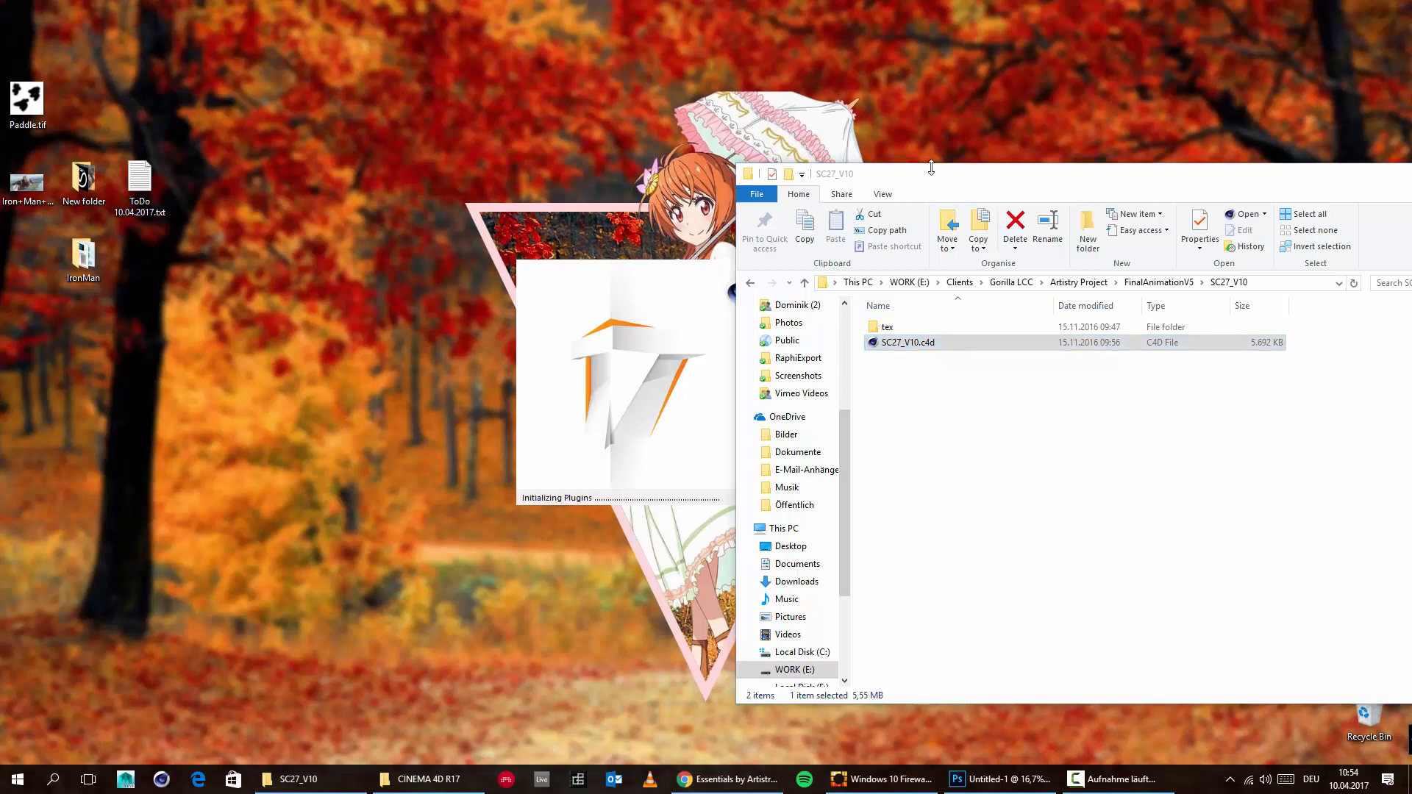
pyautogui.moveTo(931, 168)
pyautogui.mouseDown()
pyautogui.moveTo(1153, 193)
pyautogui.moveTo(944, 178)
pyautogui.moveTo(918, 148)
pyautogui.mouseUp()
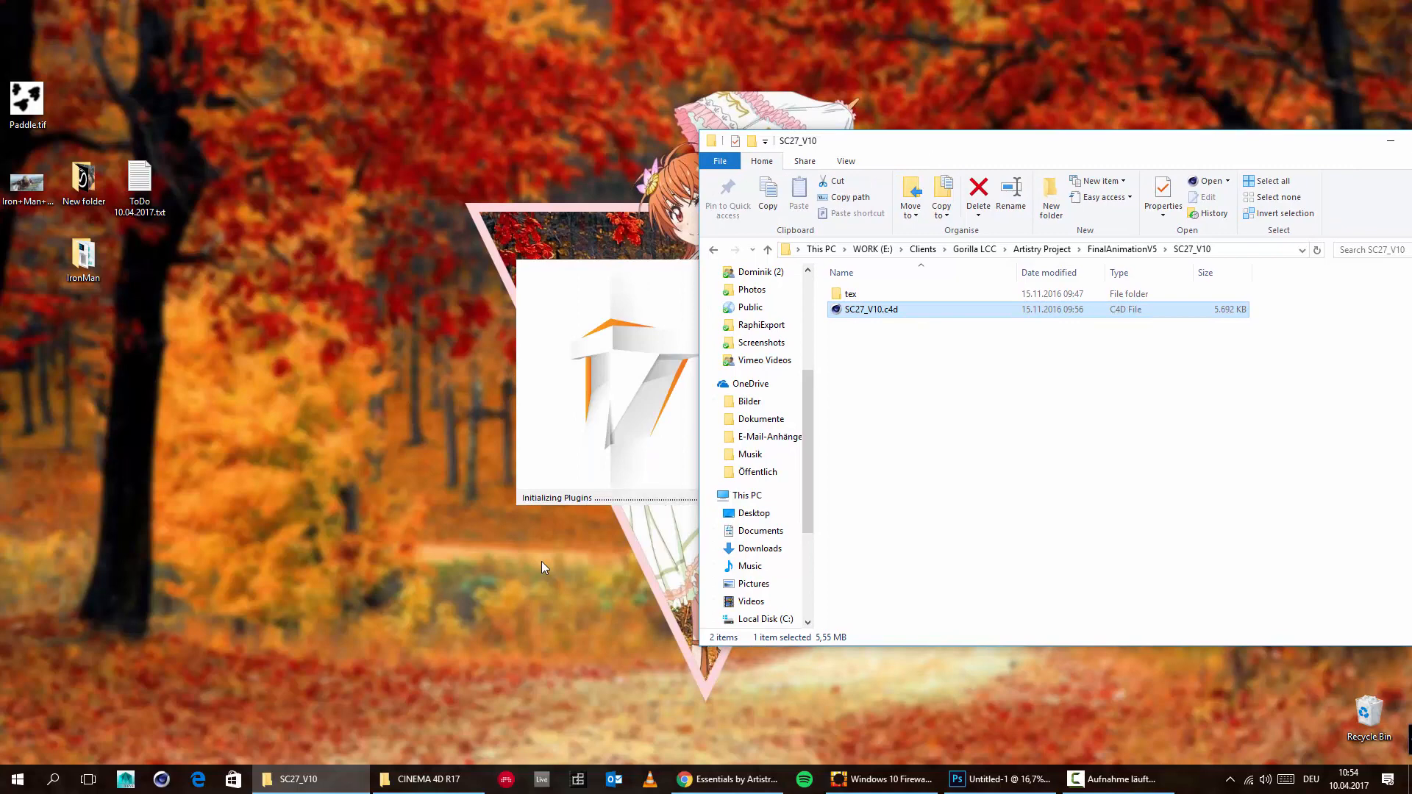
# Step: Check the running processes in Task Manager and close it
pyautogui.hotkey('ctrl', 'shift', 'Escape')
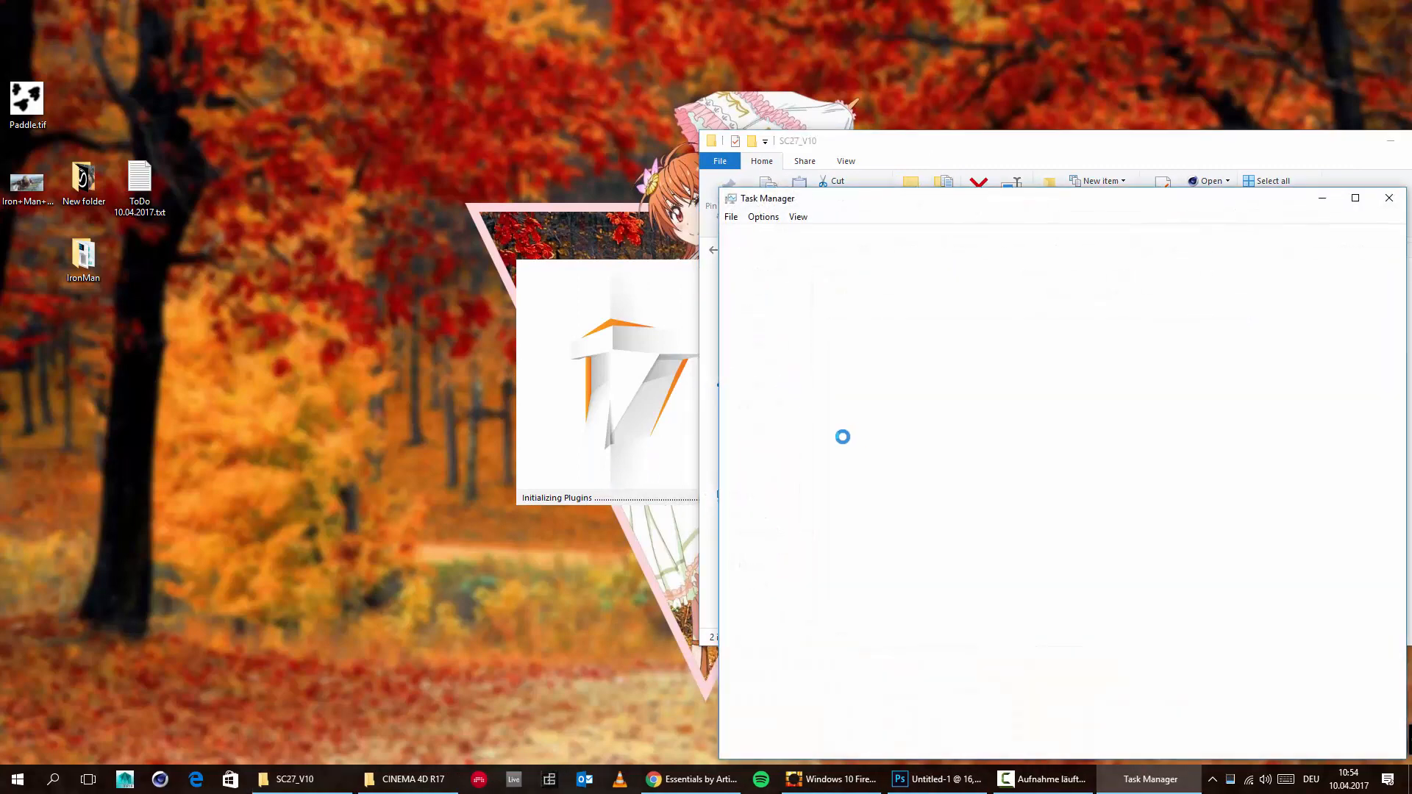
pyautogui.click(838, 365)
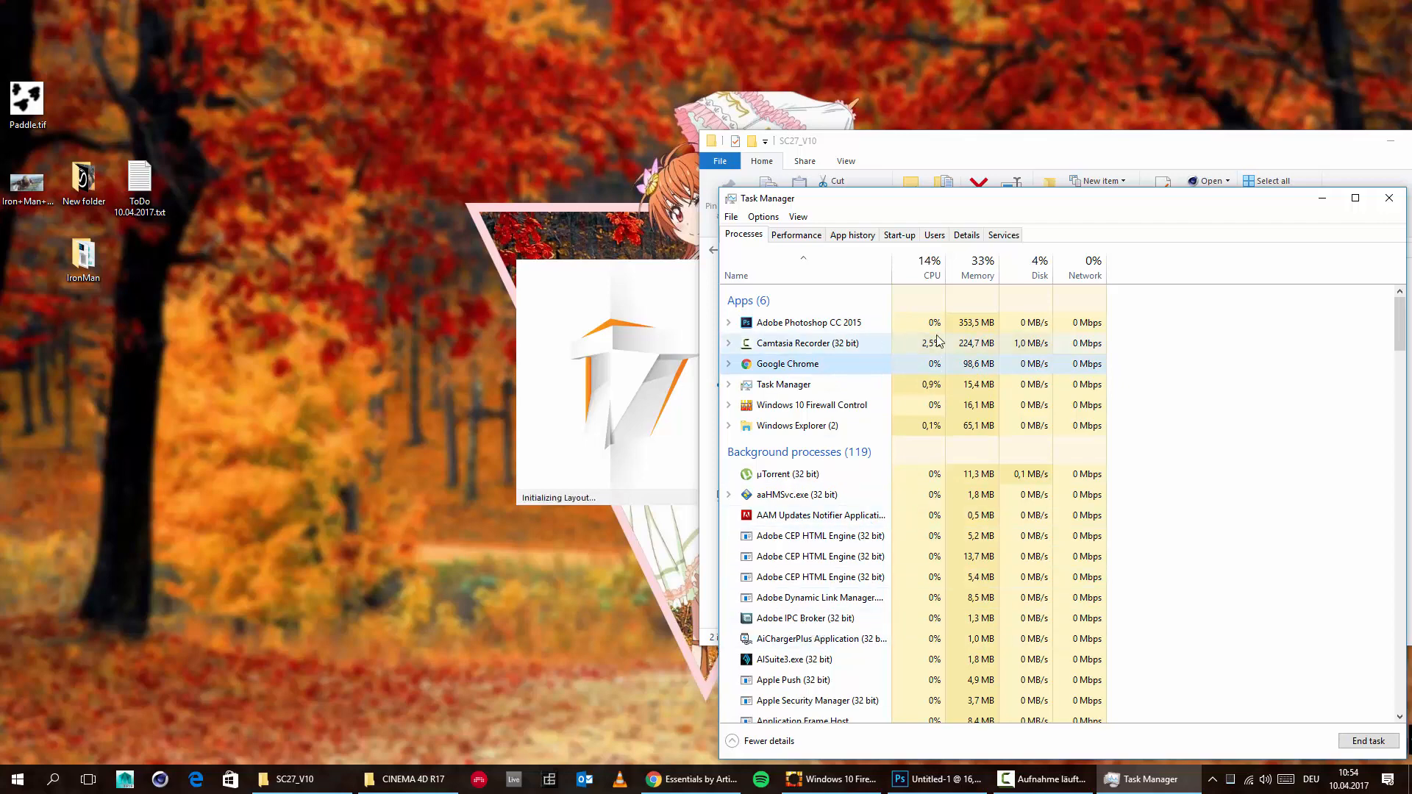
pyautogui.click(1388, 197)
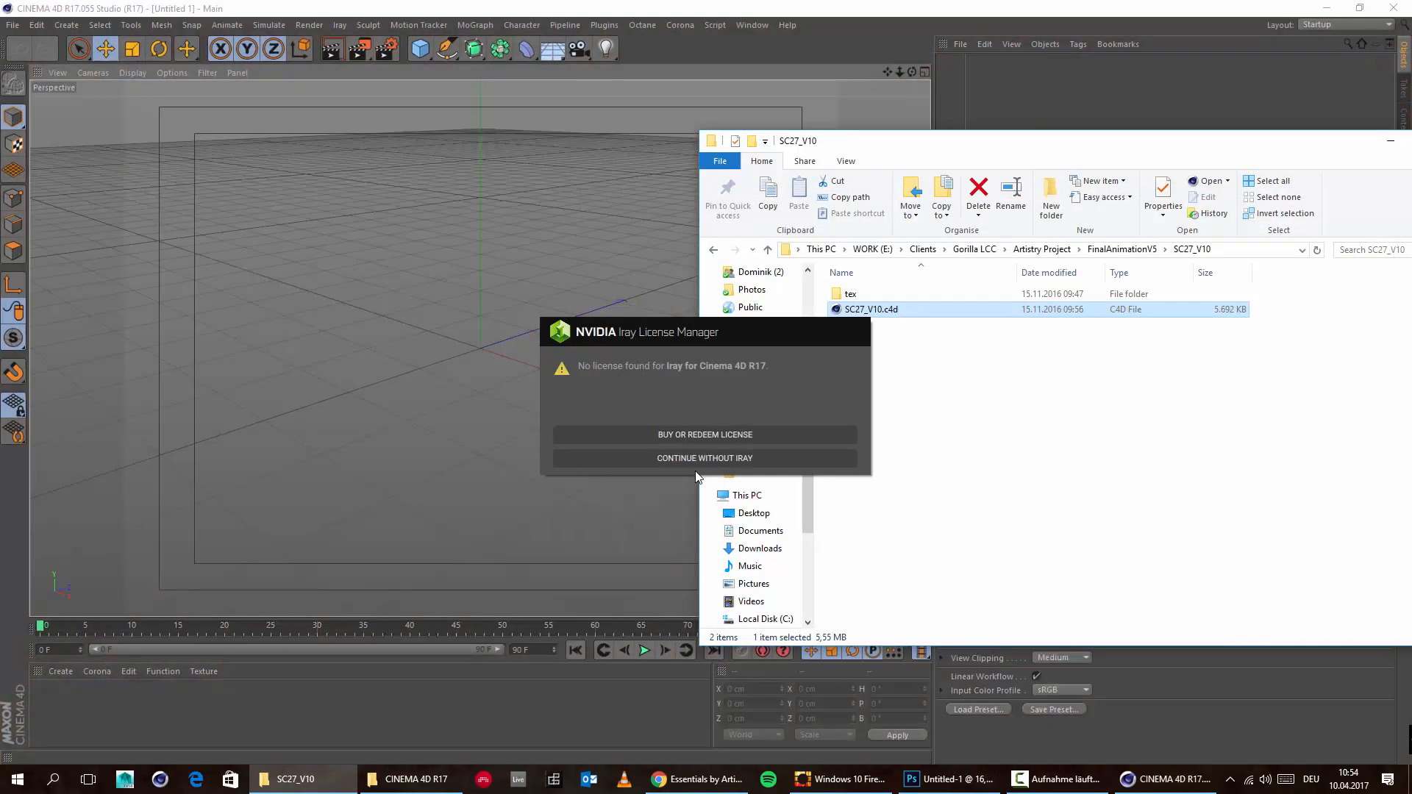
# Step: Continue without the Iray license and open SC27_V10.c4d from the SC27_V10 folder in Cinema 4D R17
pyautogui.click(695, 473)
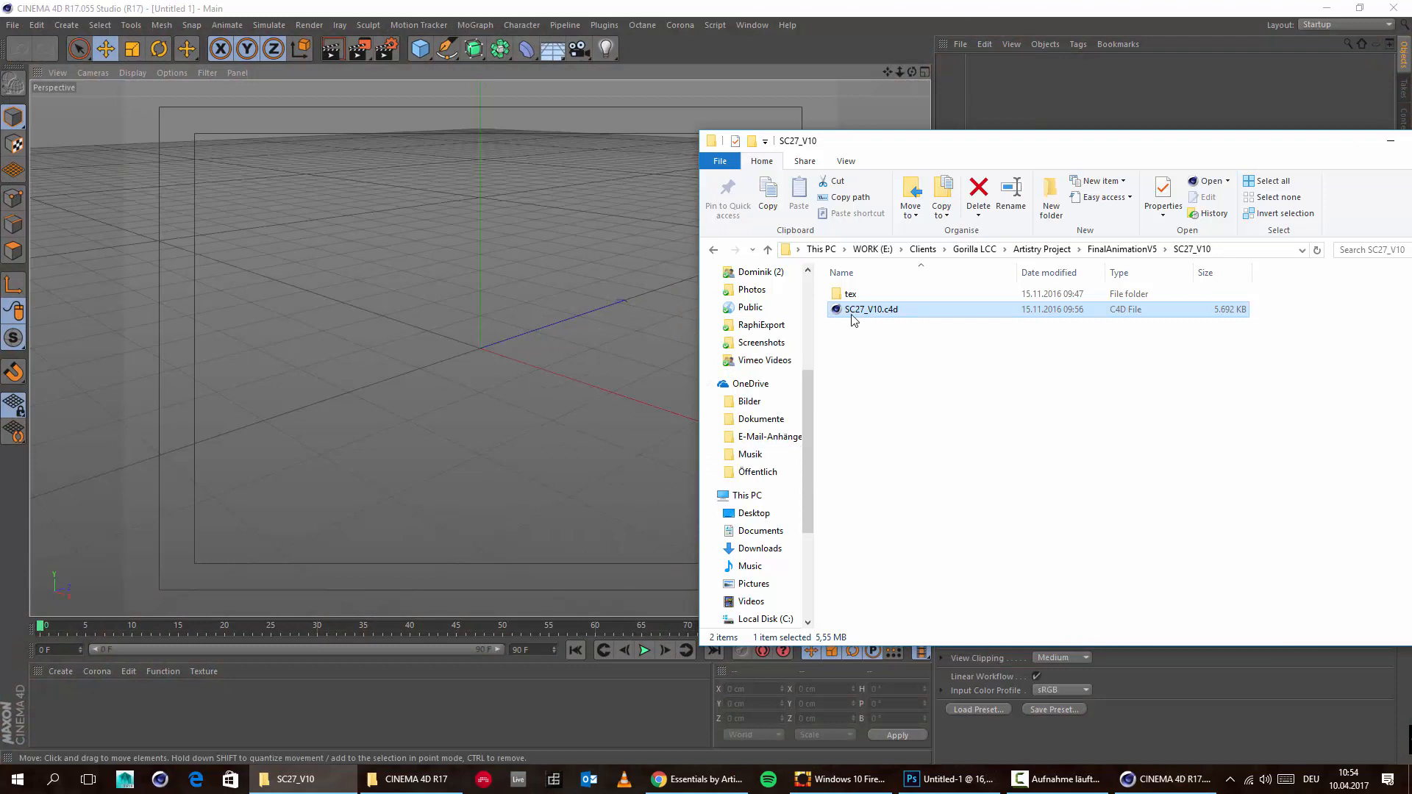
pyautogui.moveTo(853, 320); pyautogui.dragTo(434, 324)
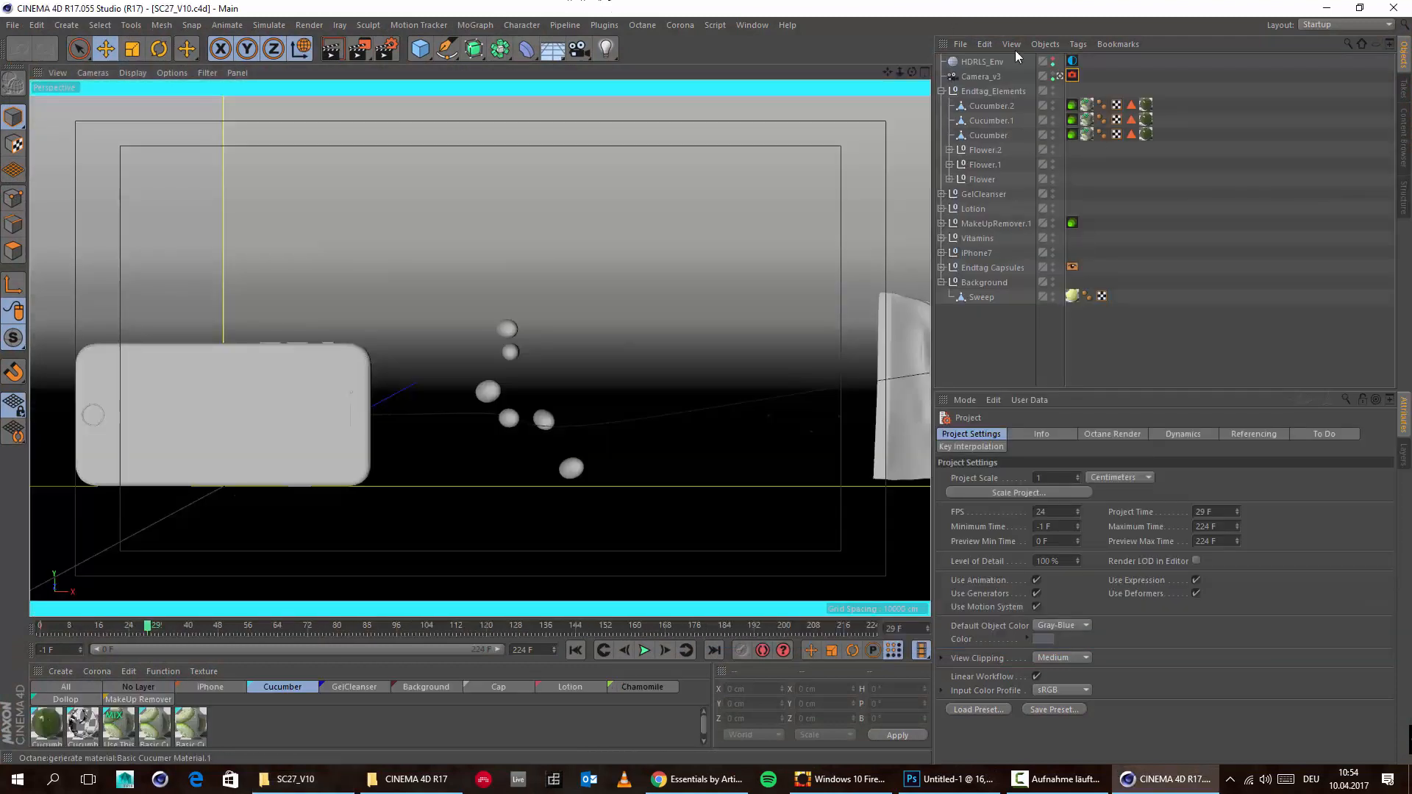
# Step: Delete the HDRLS_Env sky object and move the timeline to frame 224
pyautogui.click(991, 61)
pyautogui.press('Delete')
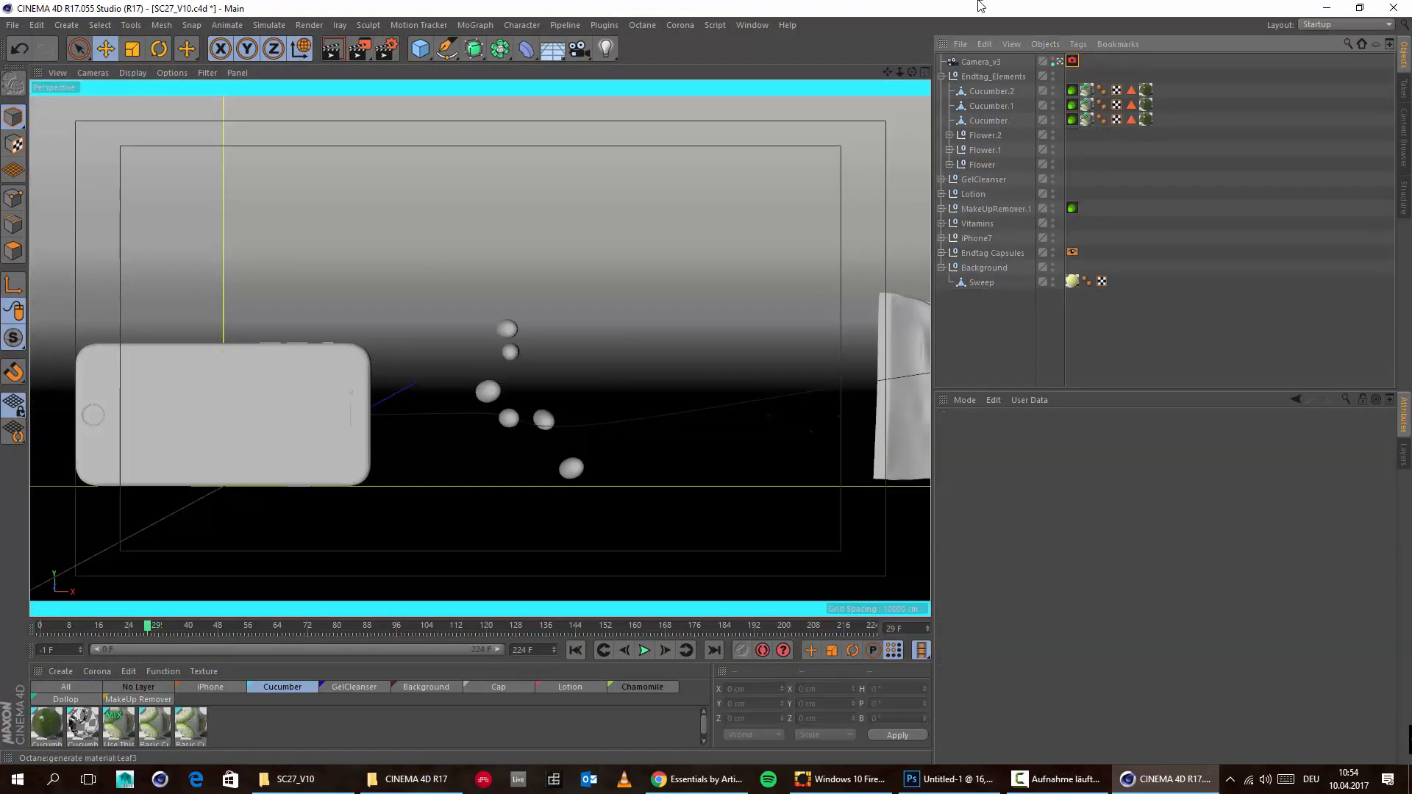
pyautogui.click(881, 630)
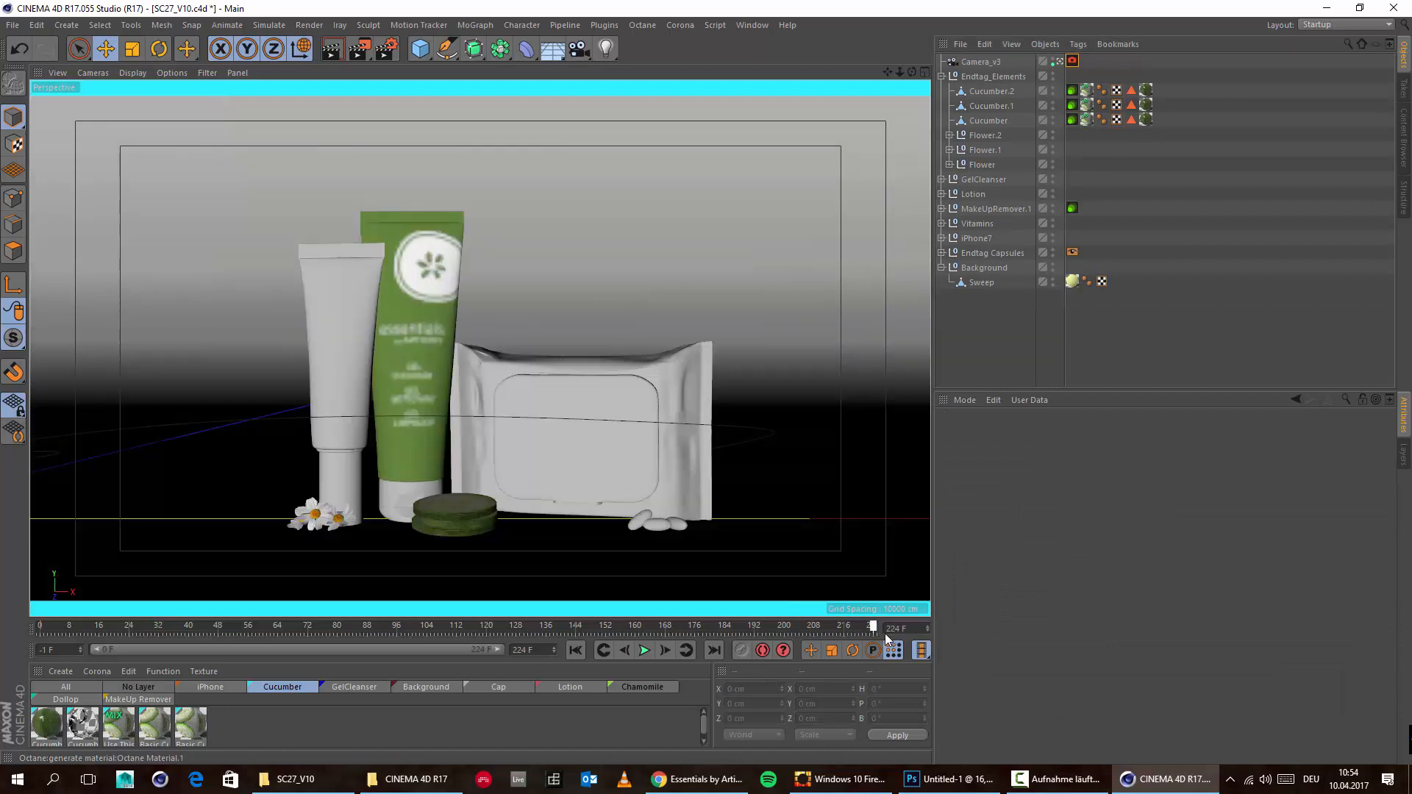
# Step: Open Octane's Live Viewer window in Cinema 4D R17 and move it off the viewport
pyautogui.click(642, 25)
pyautogui.click(656, 67)
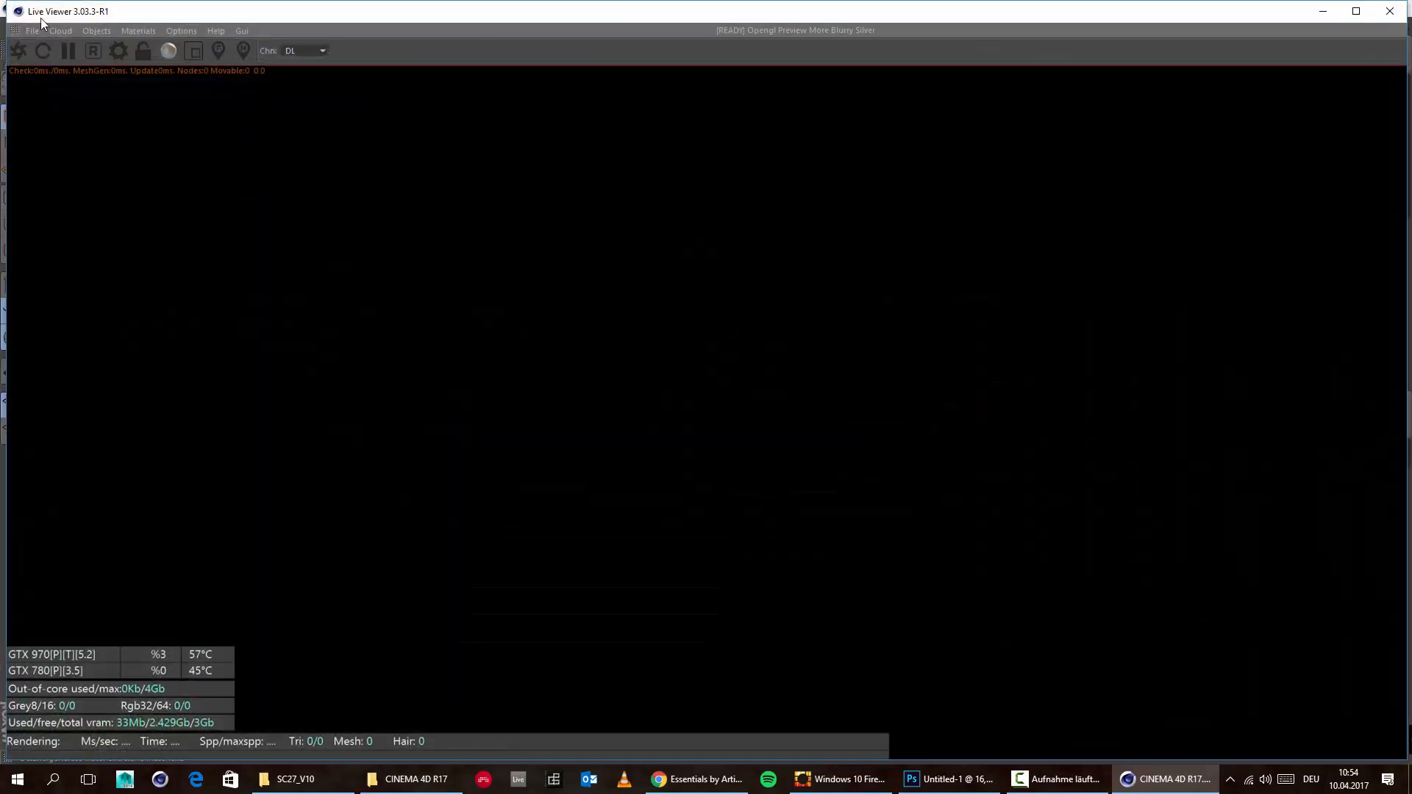
pyautogui.moveTo(41, 18); pyautogui.dragTo(1026, 296)
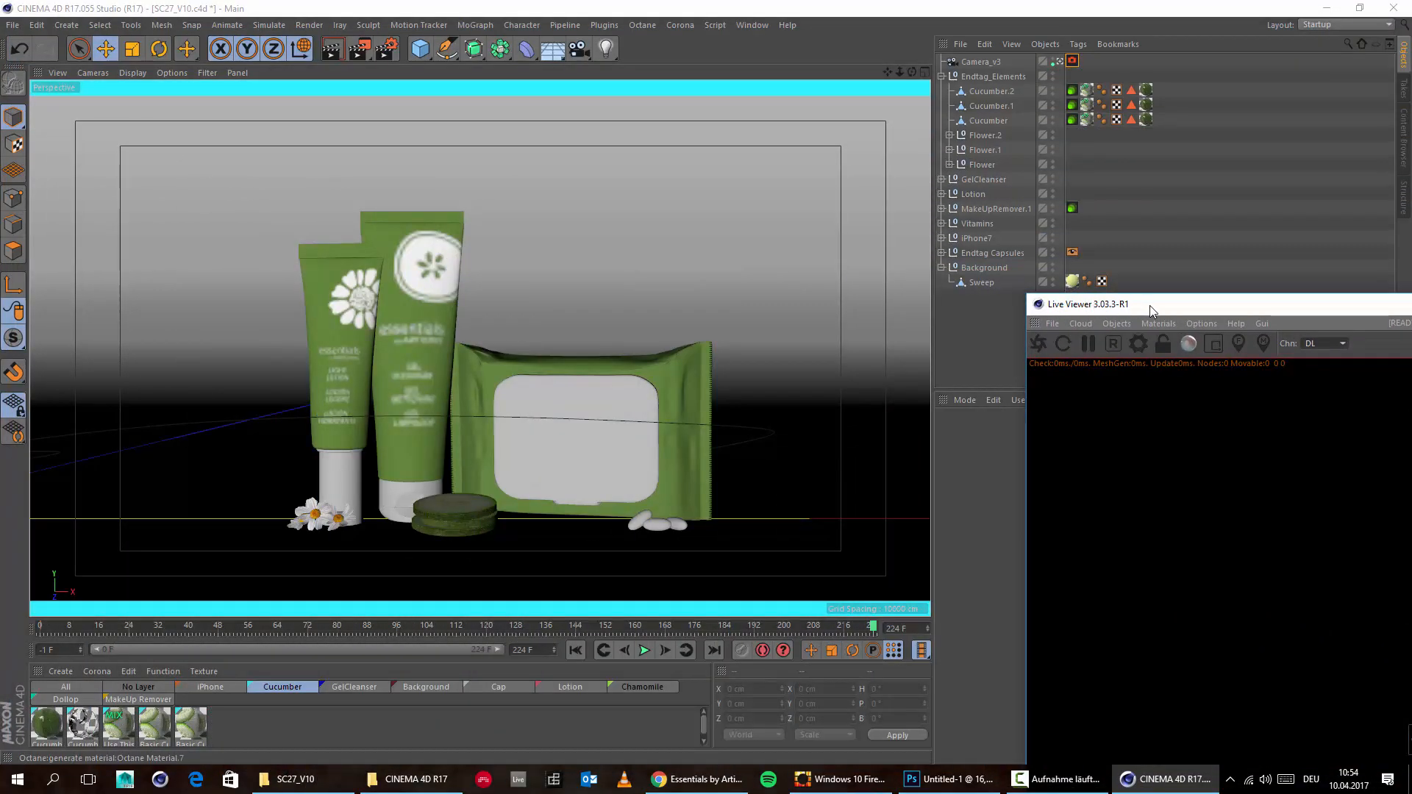
# Step: Dock Octane's Live Viewer between the viewport and the object list and widen it over the viewport
pyautogui.moveTo(1144, 309); pyautogui.dragTo(450, 211)
pyautogui.moveTo(341, 234); pyautogui.dragTo(945, 173)
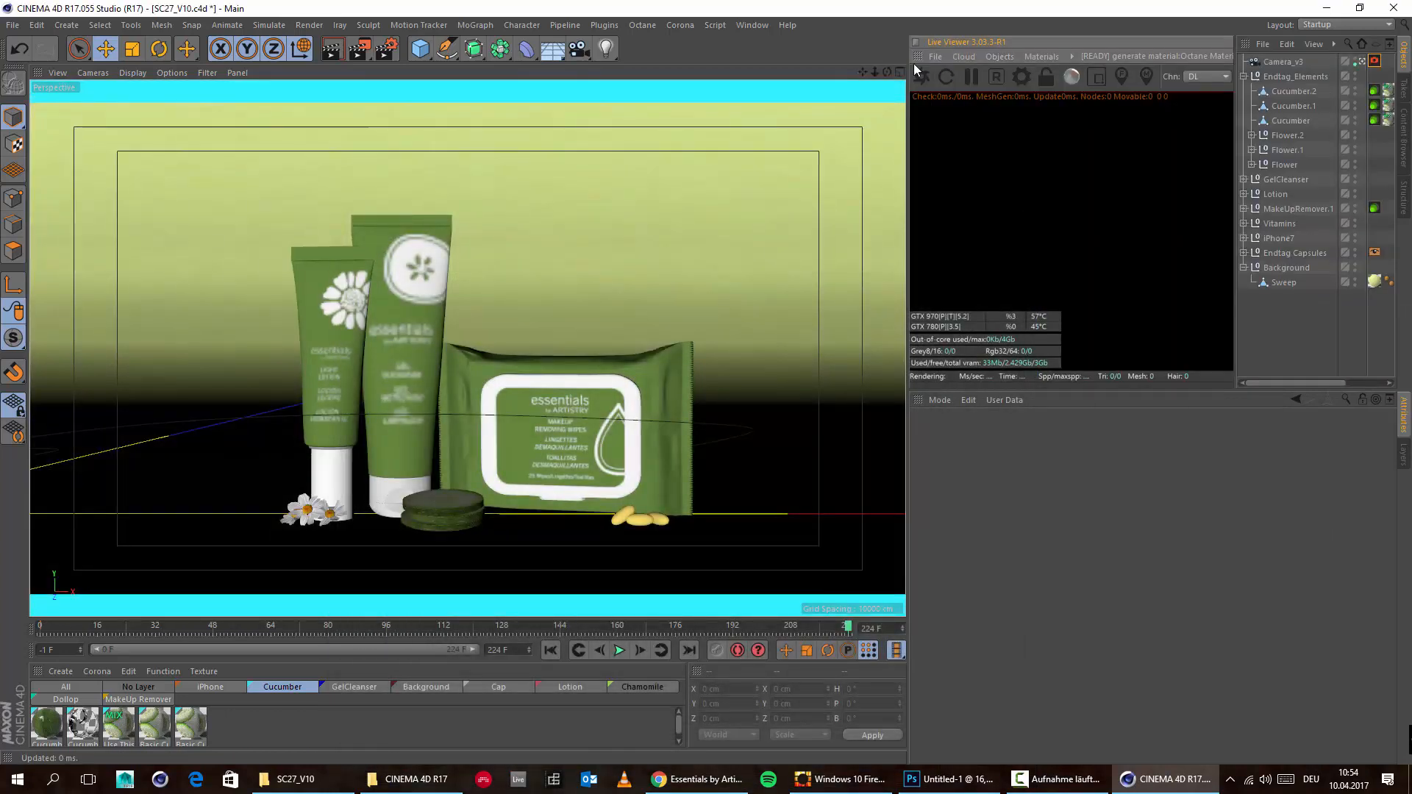
pyautogui.moveTo(913, 63); pyautogui.dragTo(900, 220)
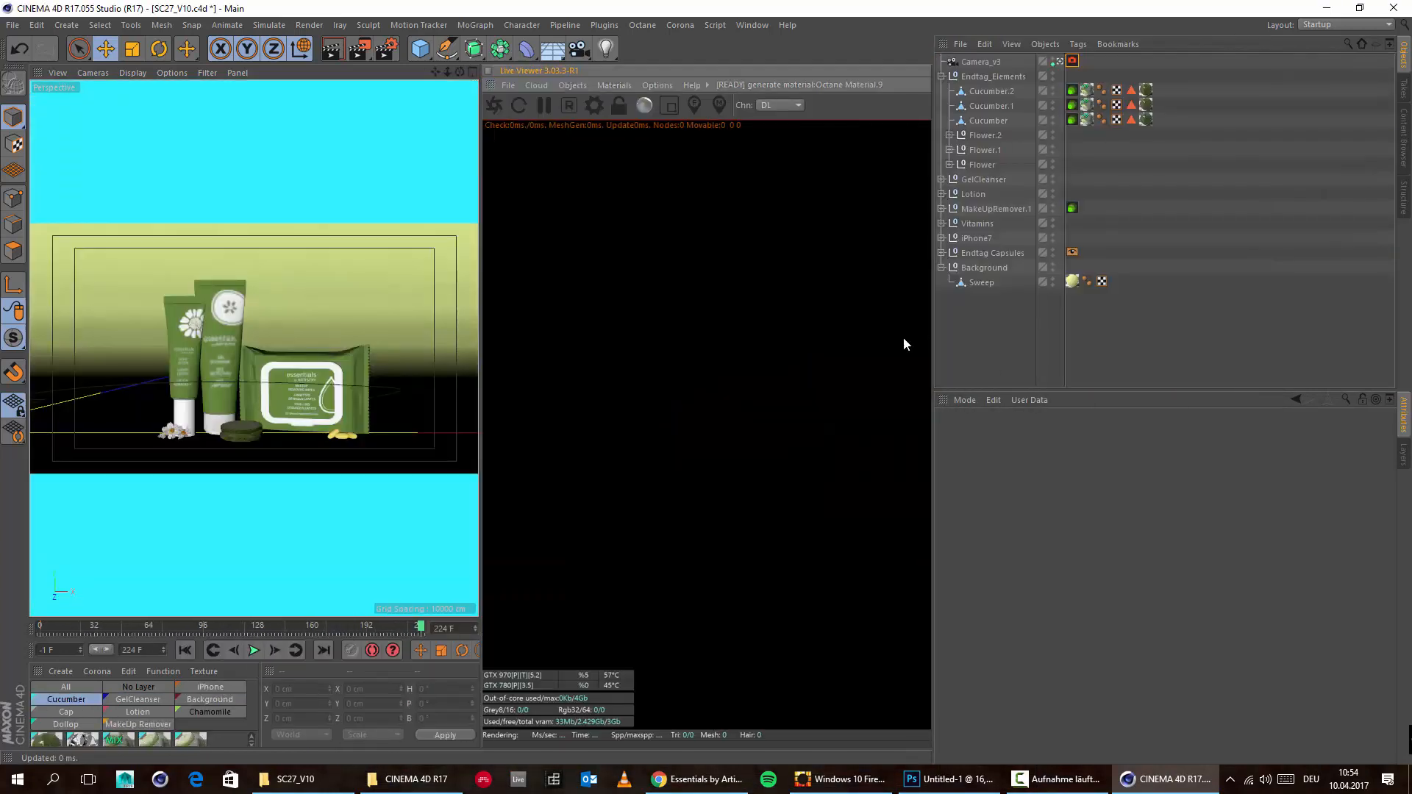
pyautogui.moveTo(935, 340); pyautogui.dragTo(1236, 341)
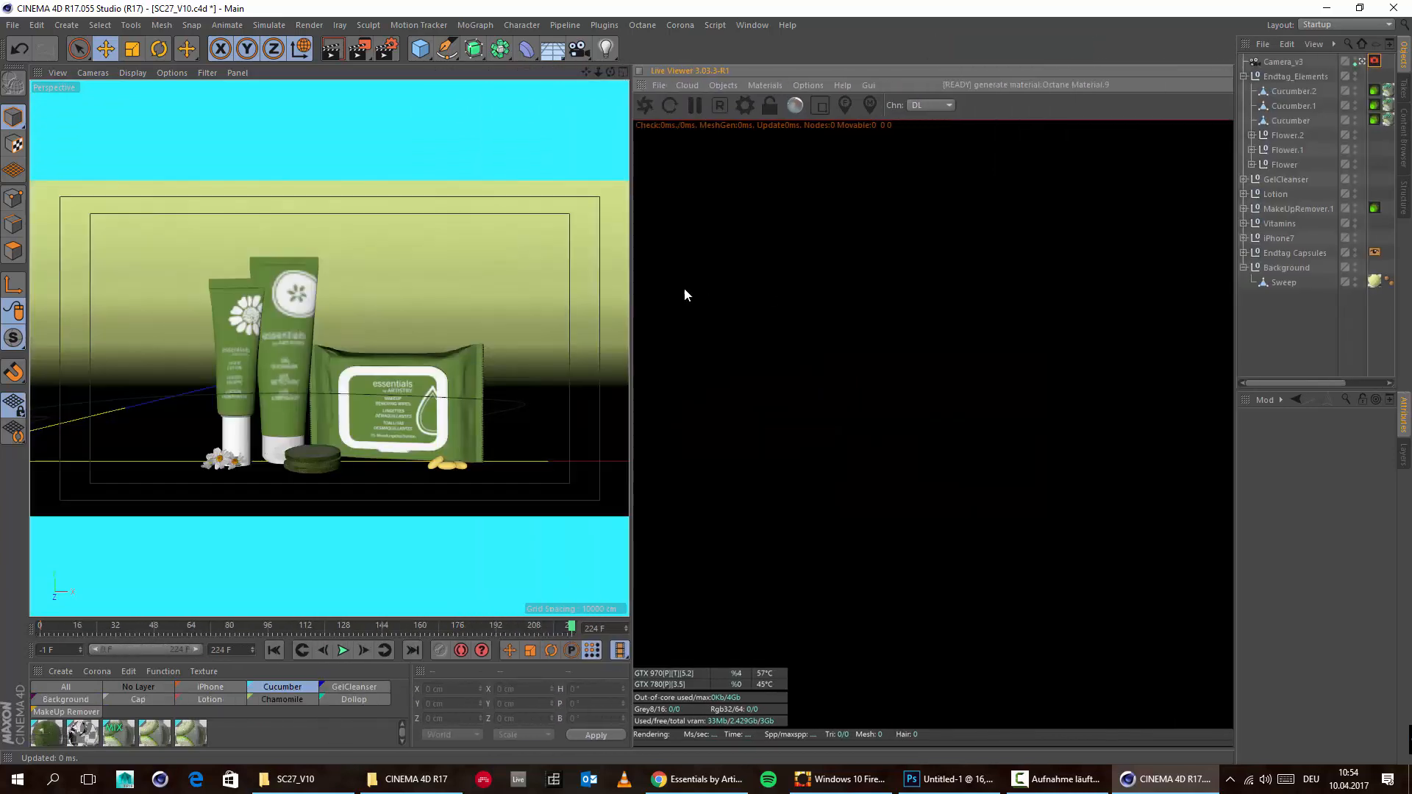
pyautogui.moveTo(630, 397); pyautogui.dragTo(442, 417)
# Step: Check the Octane kernel settings, start the live render and show the Camera Imager settings of Camera_v3's Octane tag
pyautogui.click(556, 105)
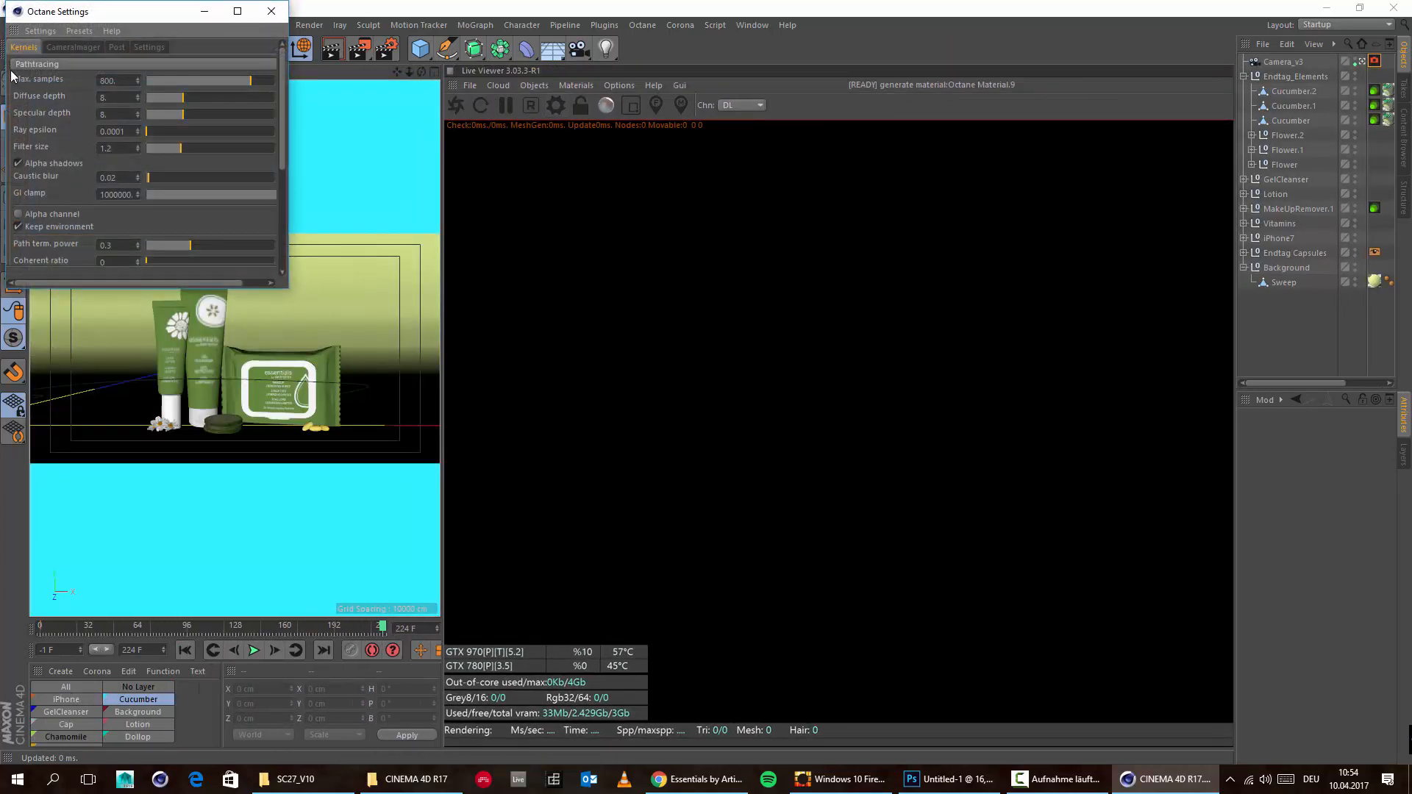
pyautogui.click(269, 12)
pyautogui.click(457, 105)
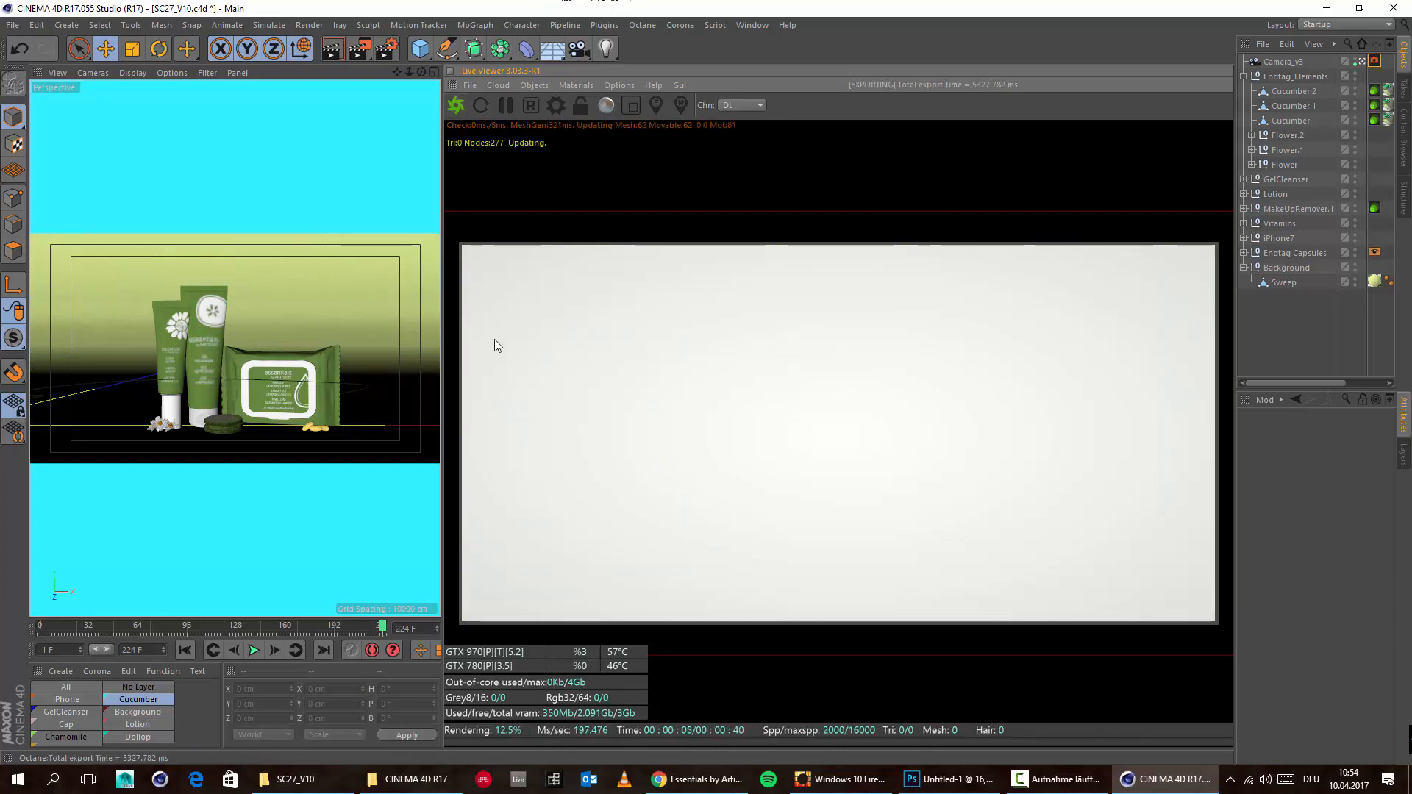
pyautogui.click(1375, 62)
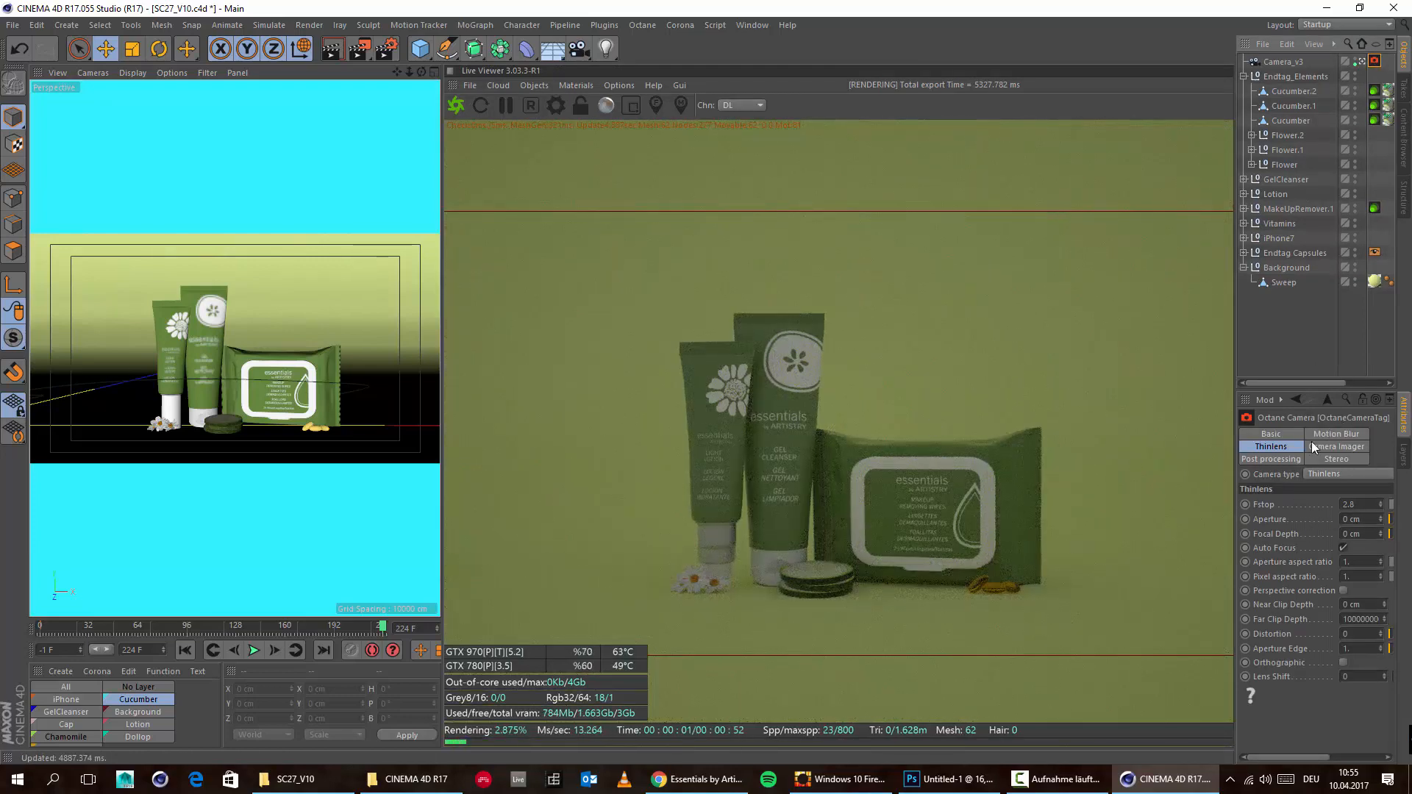
pyautogui.click(1331, 446)
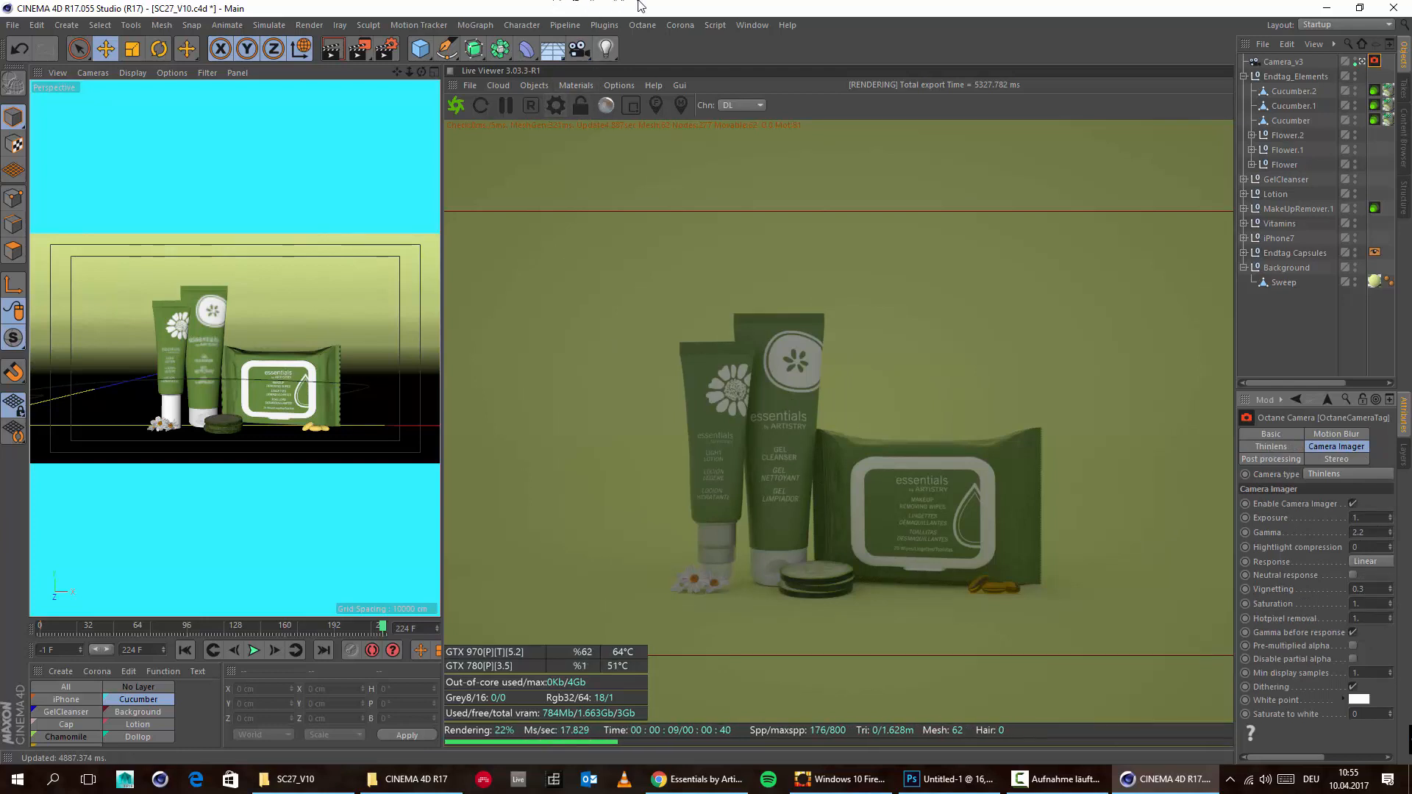
# Step: Open the HDR Light Studio connection plugin, set its renderer to Octane and add a prebuilt environment hook
pyautogui.click(604, 25)
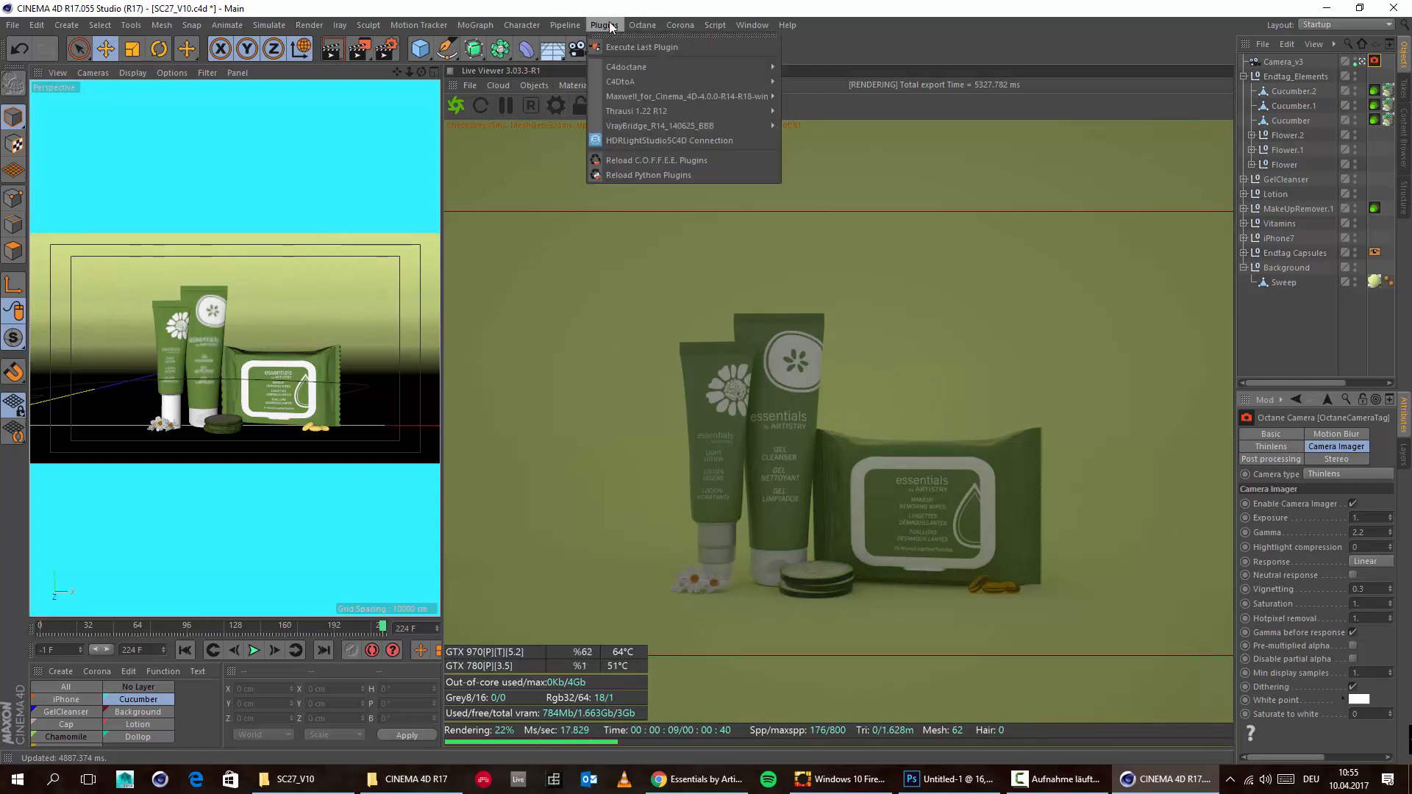
pyautogui.click(711, 140)
pyautogui.moveTo(690, 12); pyautogui.dragTo(953, 150)
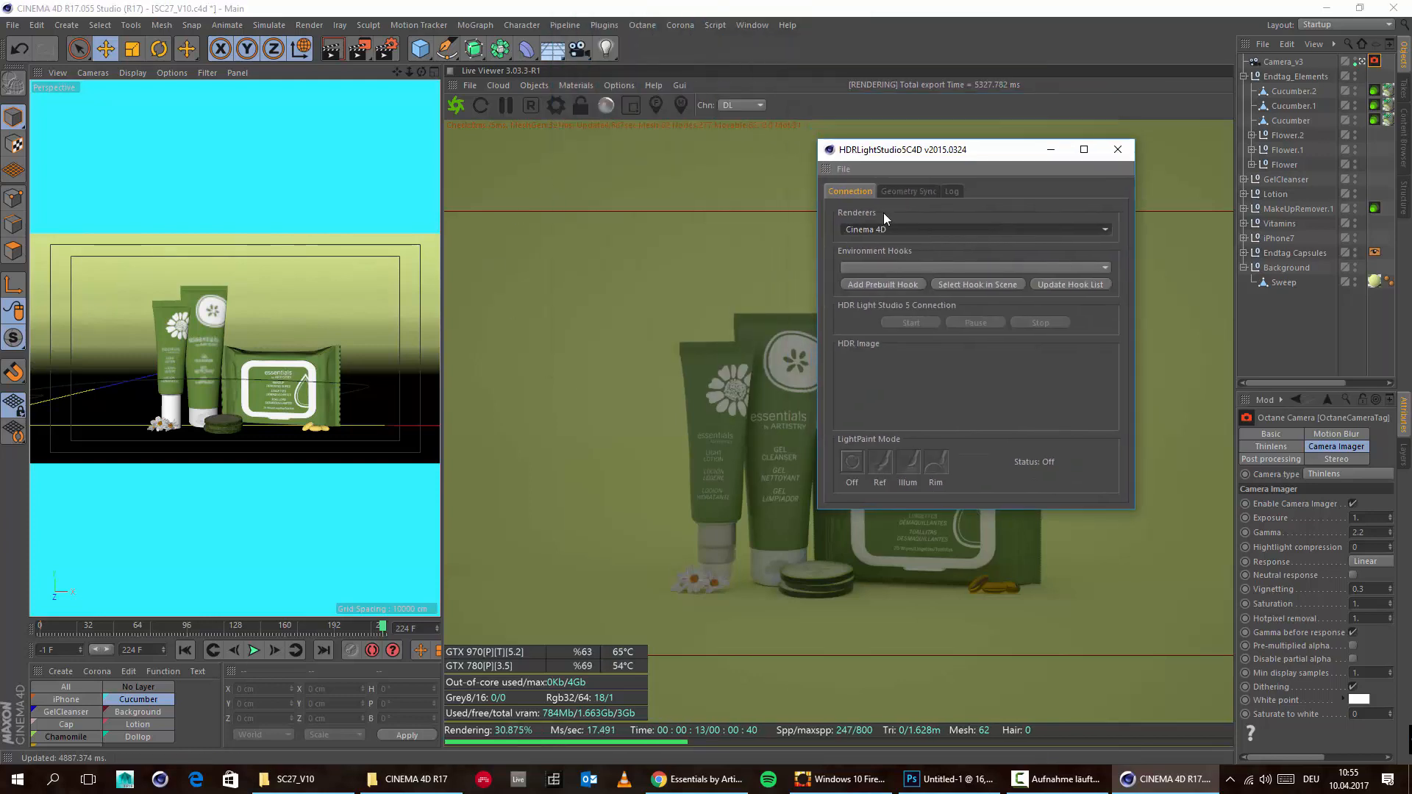
pyautogui.click(900, 229)
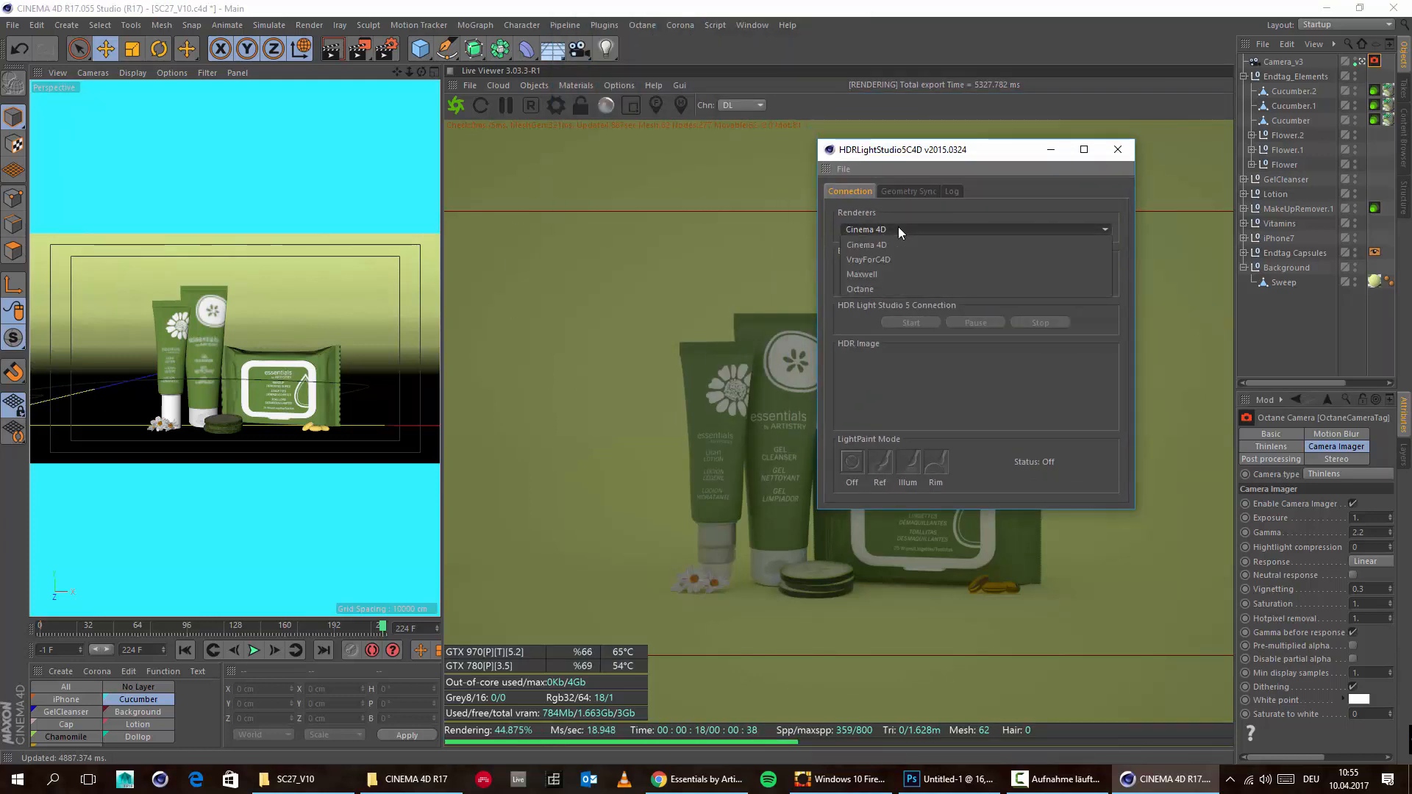
pyautogui.click(907, 290)
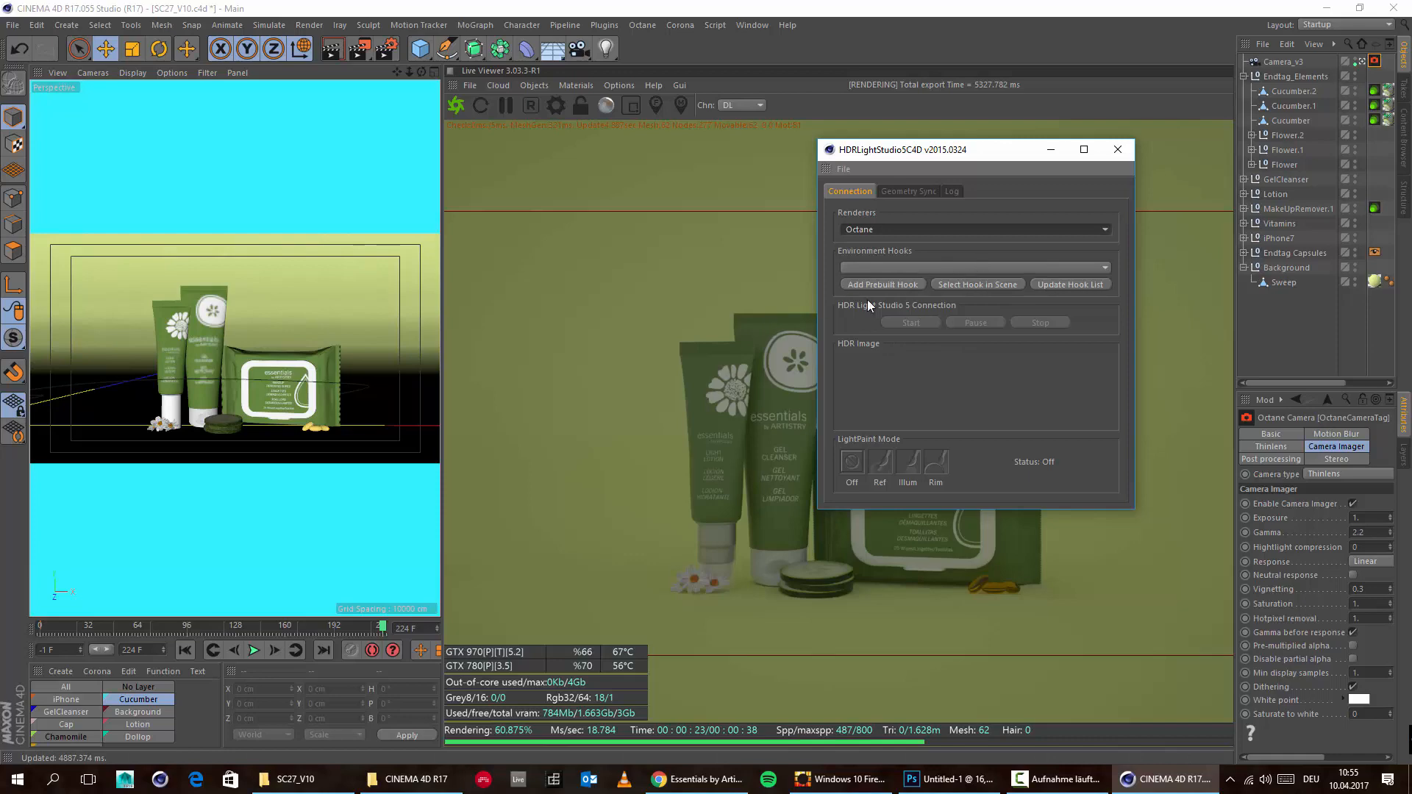
pyautogui.click(902, 287)
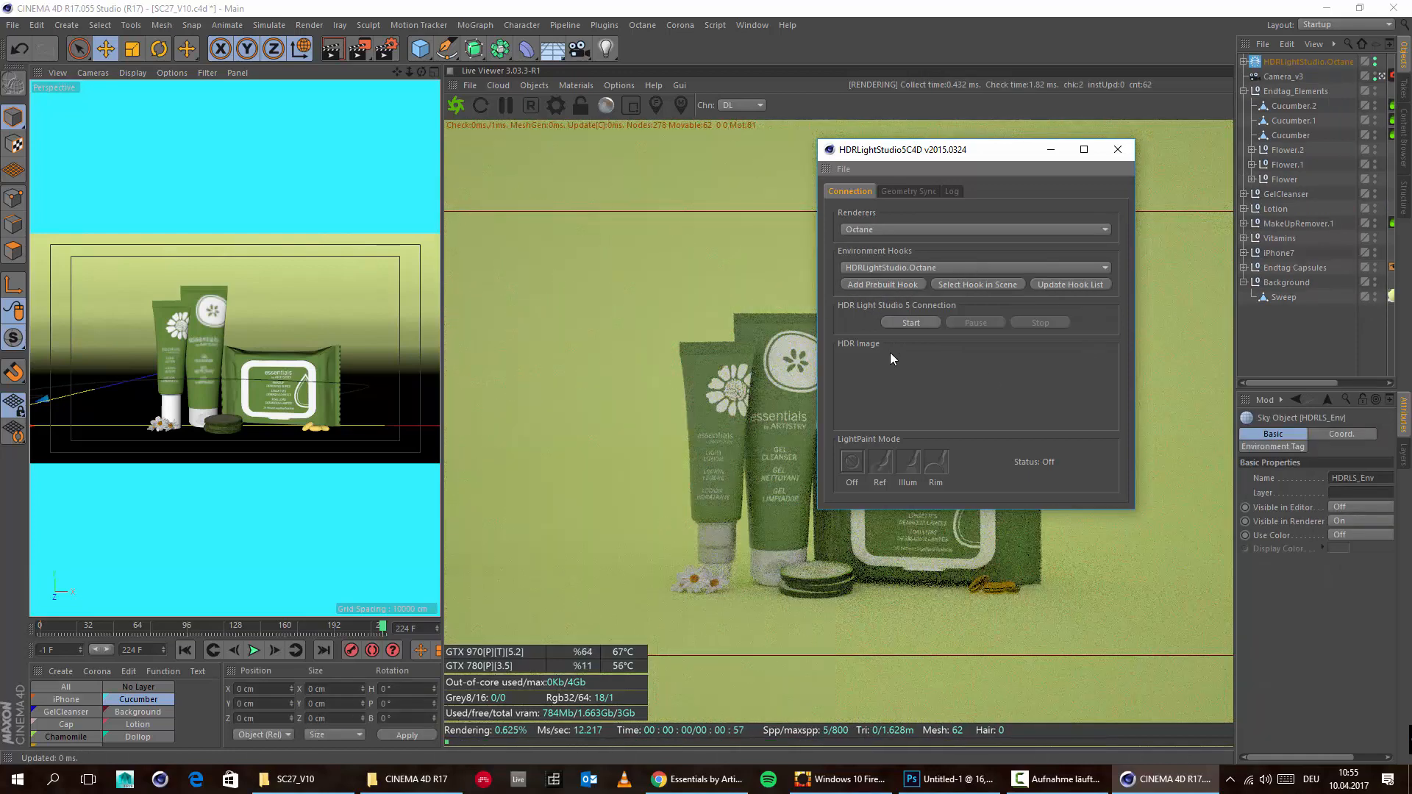
# Step: Start the HDR Light Studio connection, dismiss the newer-build notice and move the HDR Light Studio window off the workspace
pyautogui.click(912, 326)
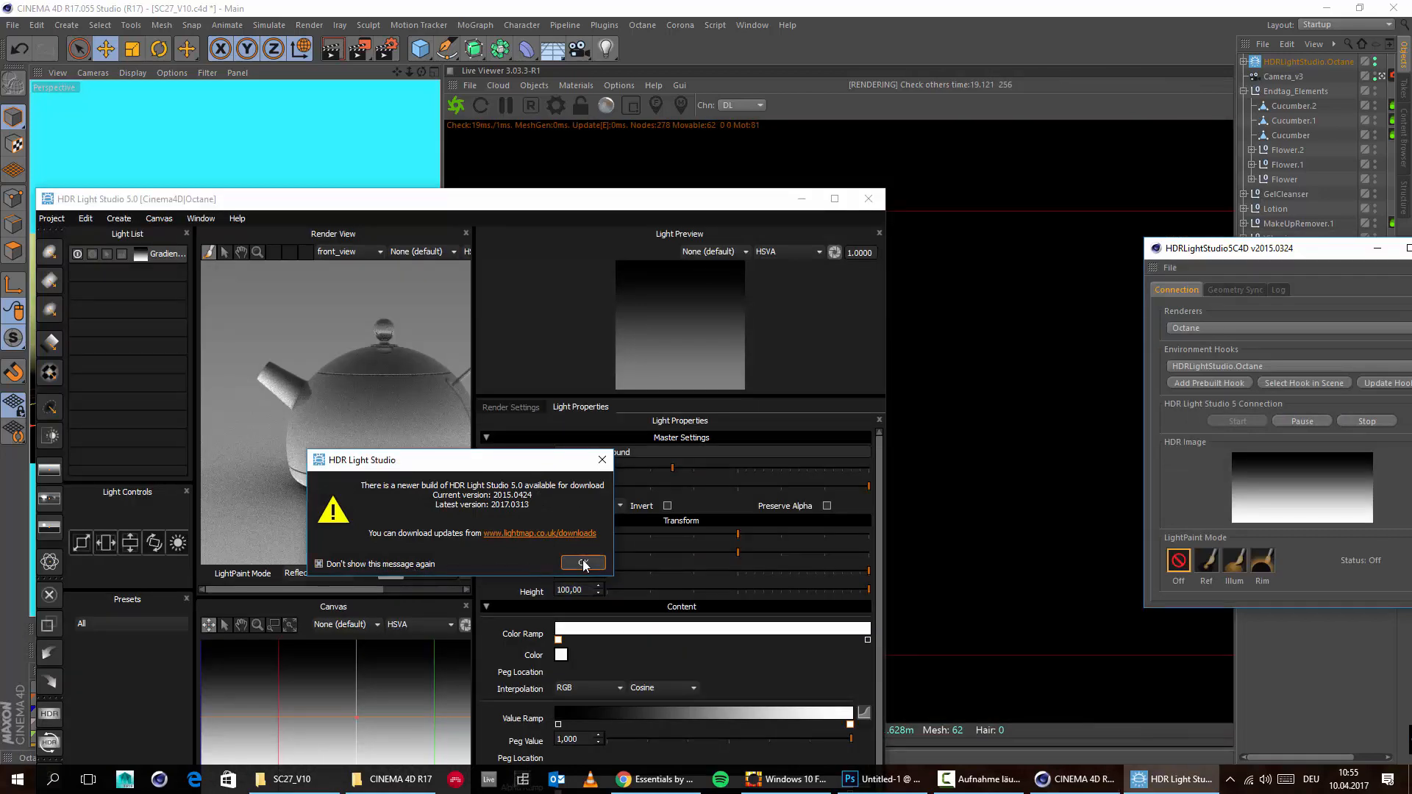
pyautogui.click(583, 562)
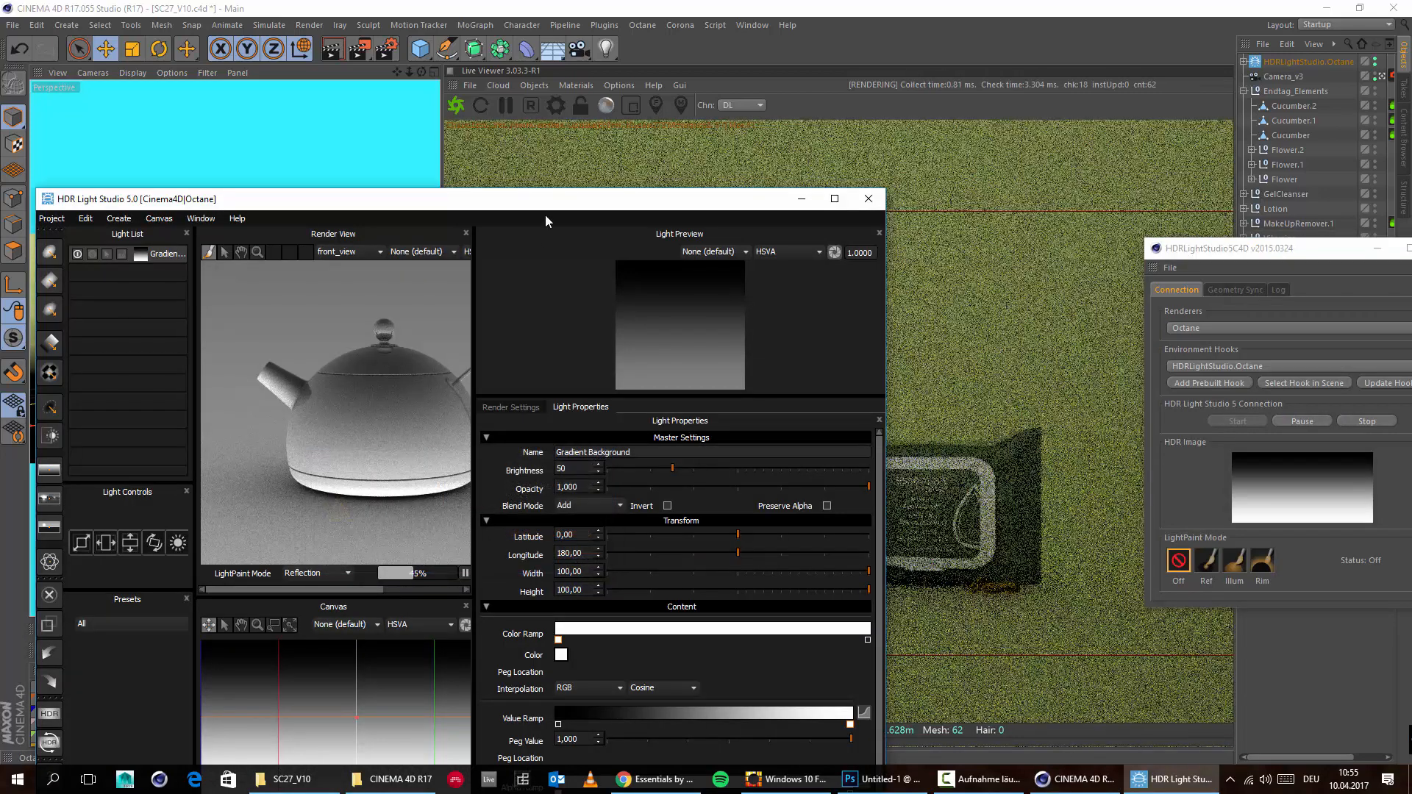
pyautogui.moveTo(155, 200); pyautogui.dragTo(132, 77)
pyautogui.click(851, 3)
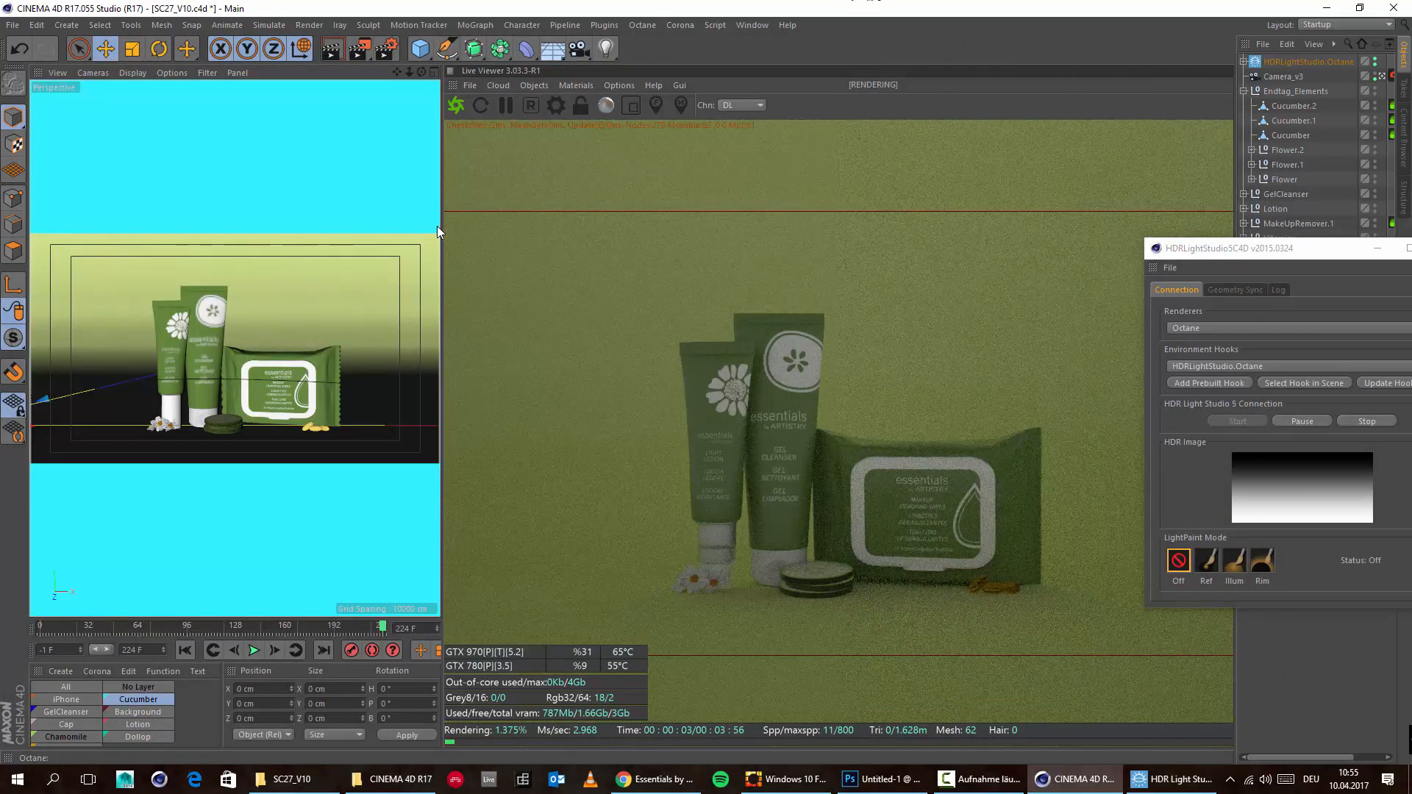
# Step: Narrow the Live Viewer to enlarge the viewport and close the HDR Light Studio connection window
pyautogui.moveTo(439, 227); pyautogui.dragTo(782, 316)
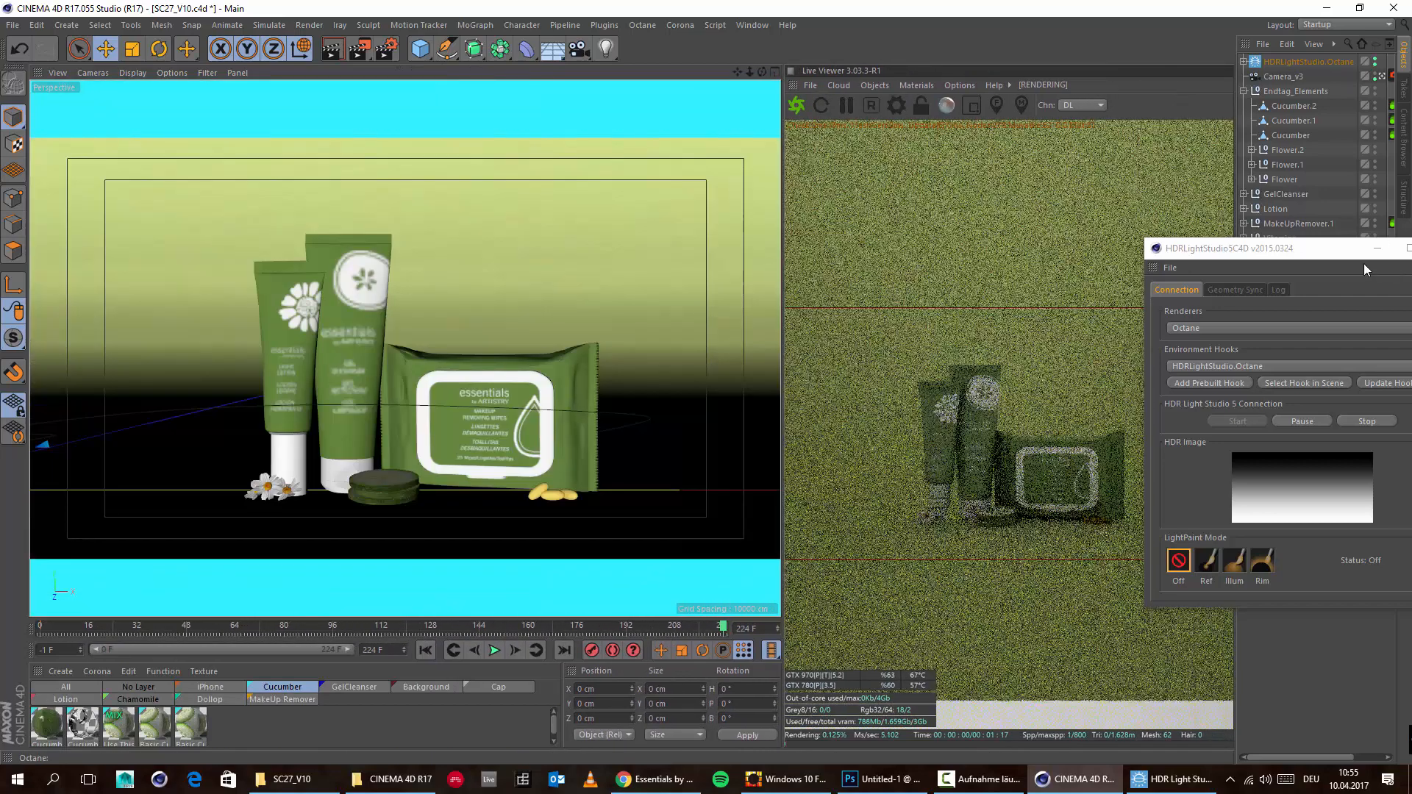
pyautogui.moveTo(1282, 256); pyautogui.dragTo(1116, 280)
pyautogui.click(1293, 278)
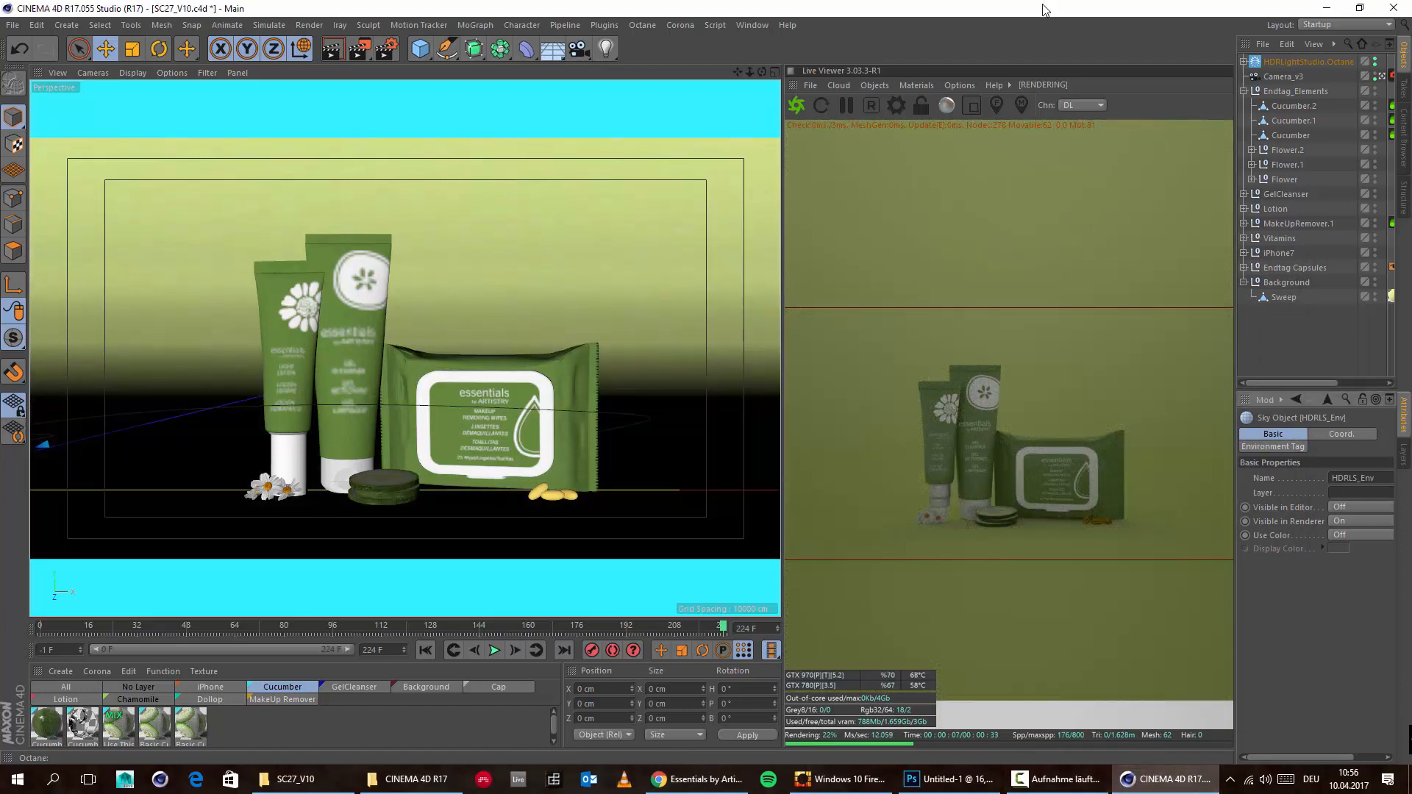
# Step: Reopen the HDR Light Studio connection, set its renderer to Octane and add a second prebuilt hook
pyautogui.click(605, 25)
pyautogui.click(650, 140)
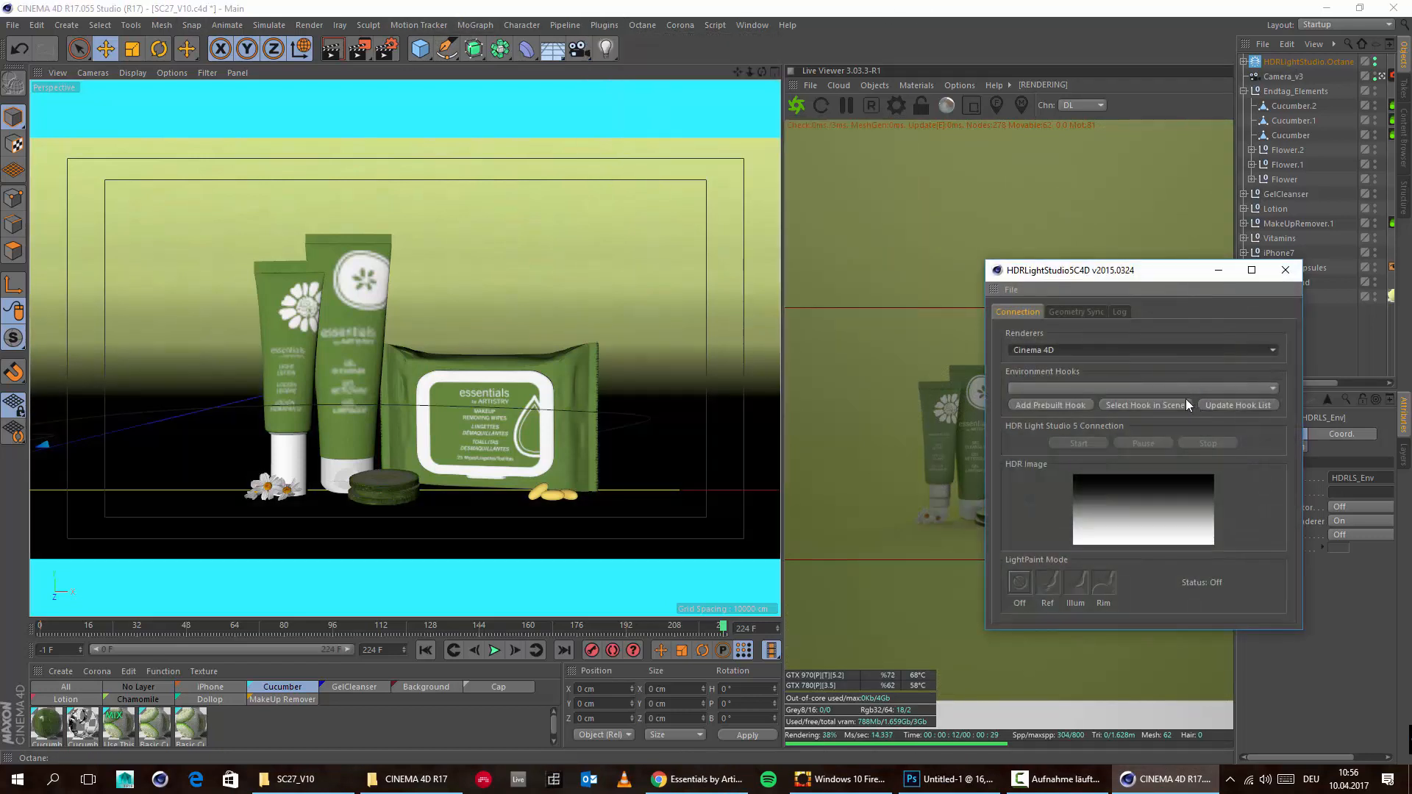
pyautogui.click(1054, 351)
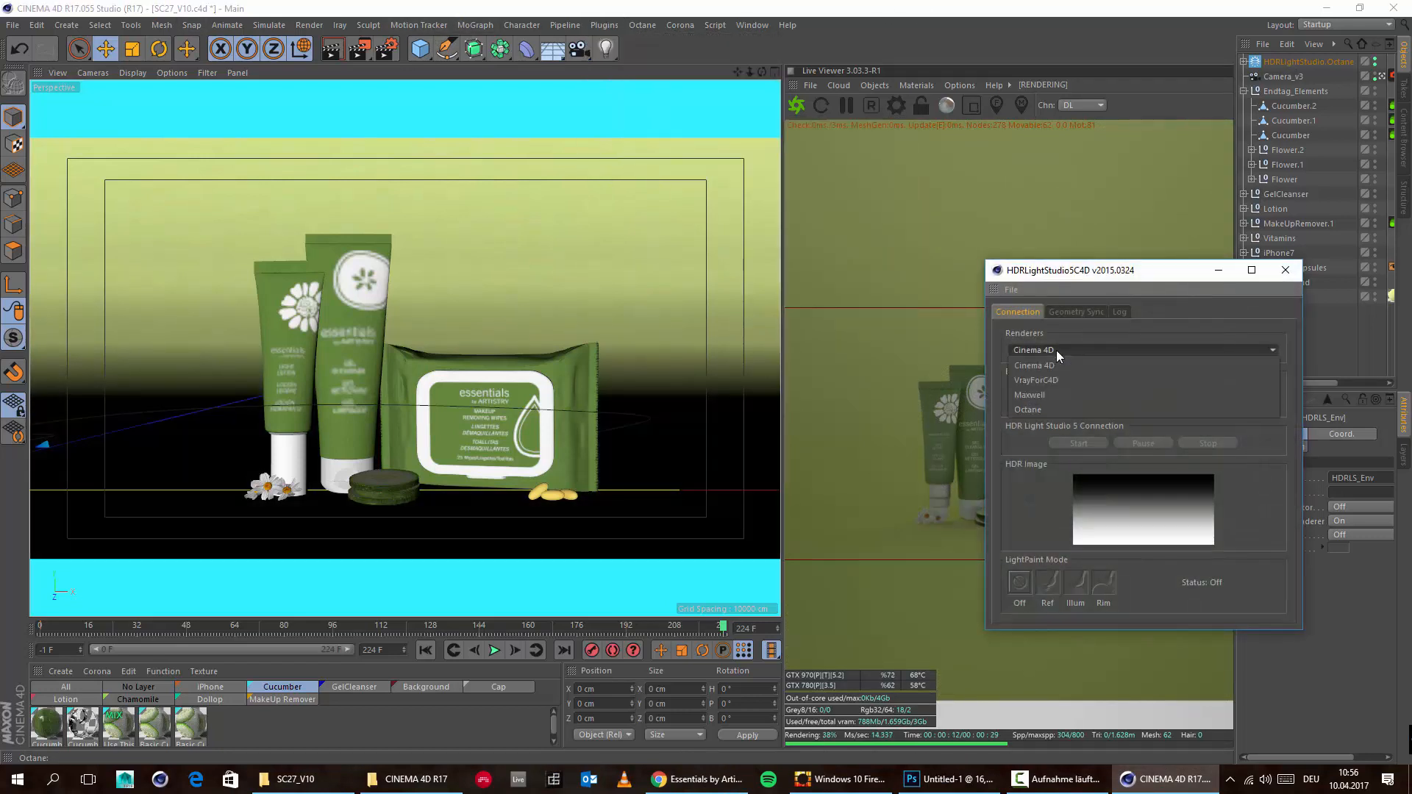
pyautogui.click(1052, 412)
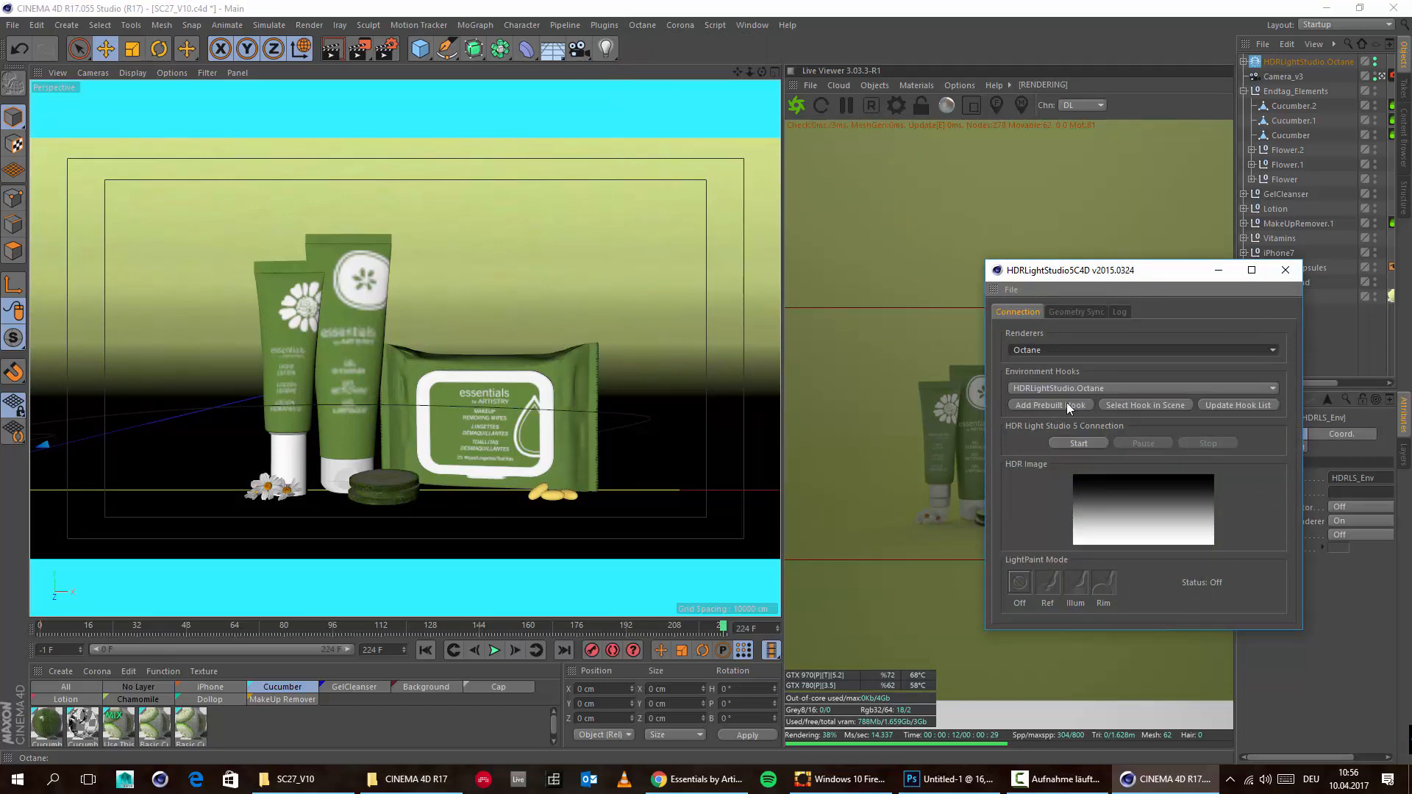
pyautogui.click(1062, 404)
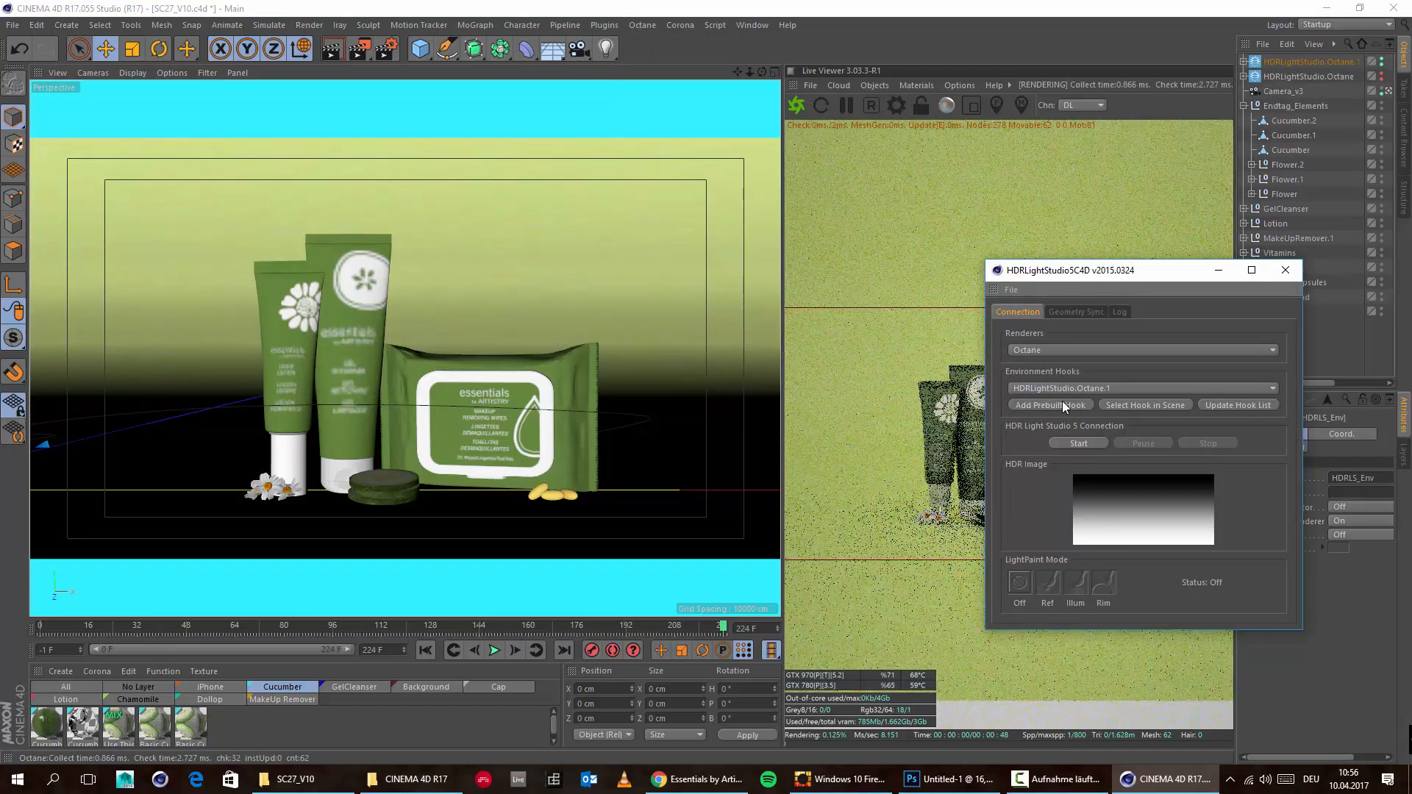
# Step: Delete the duplicate HDRLightStudio.Octane.1 hook from the scene
pyautogui.click(1220, 255)
pyautogui.click(1297, 77)
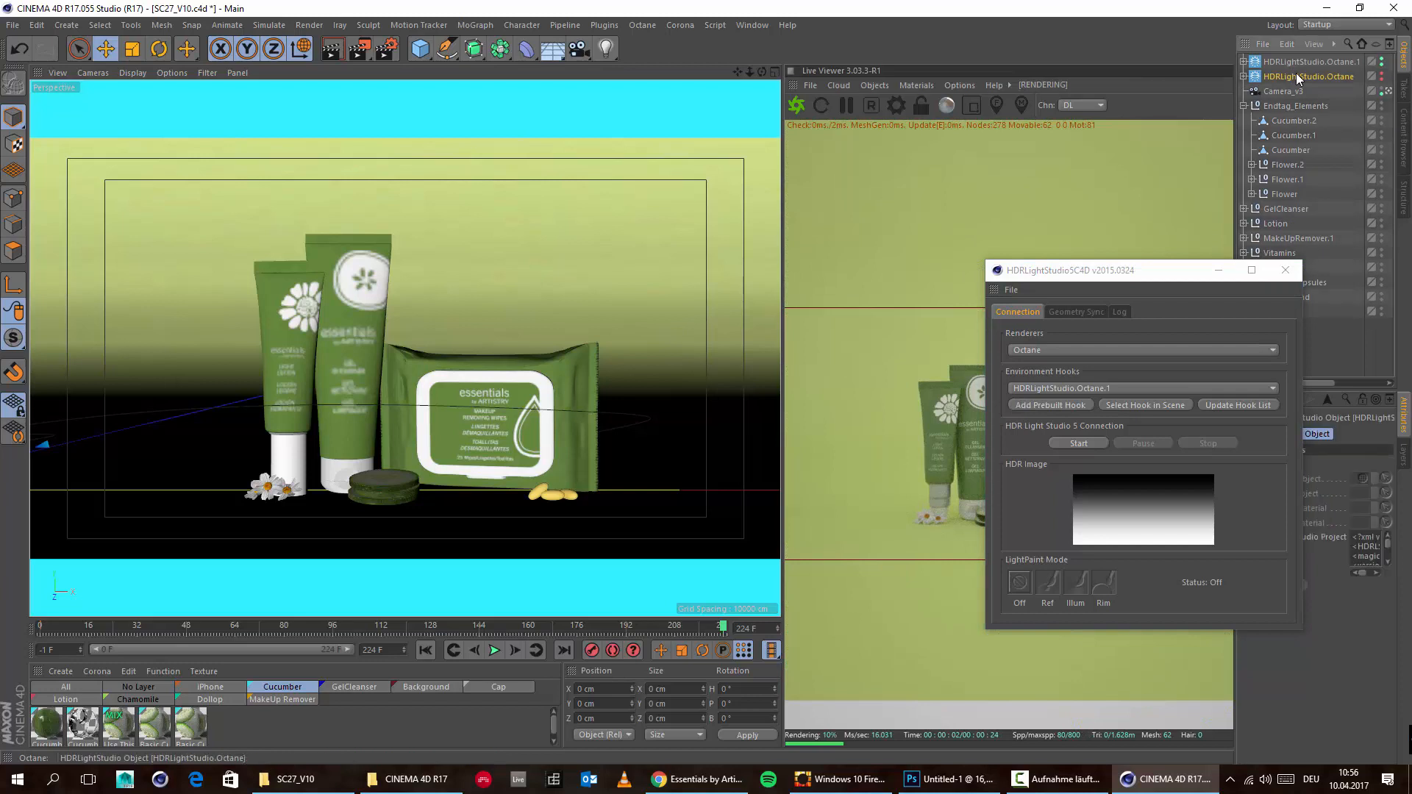
pyautogui.click(1308, 62)
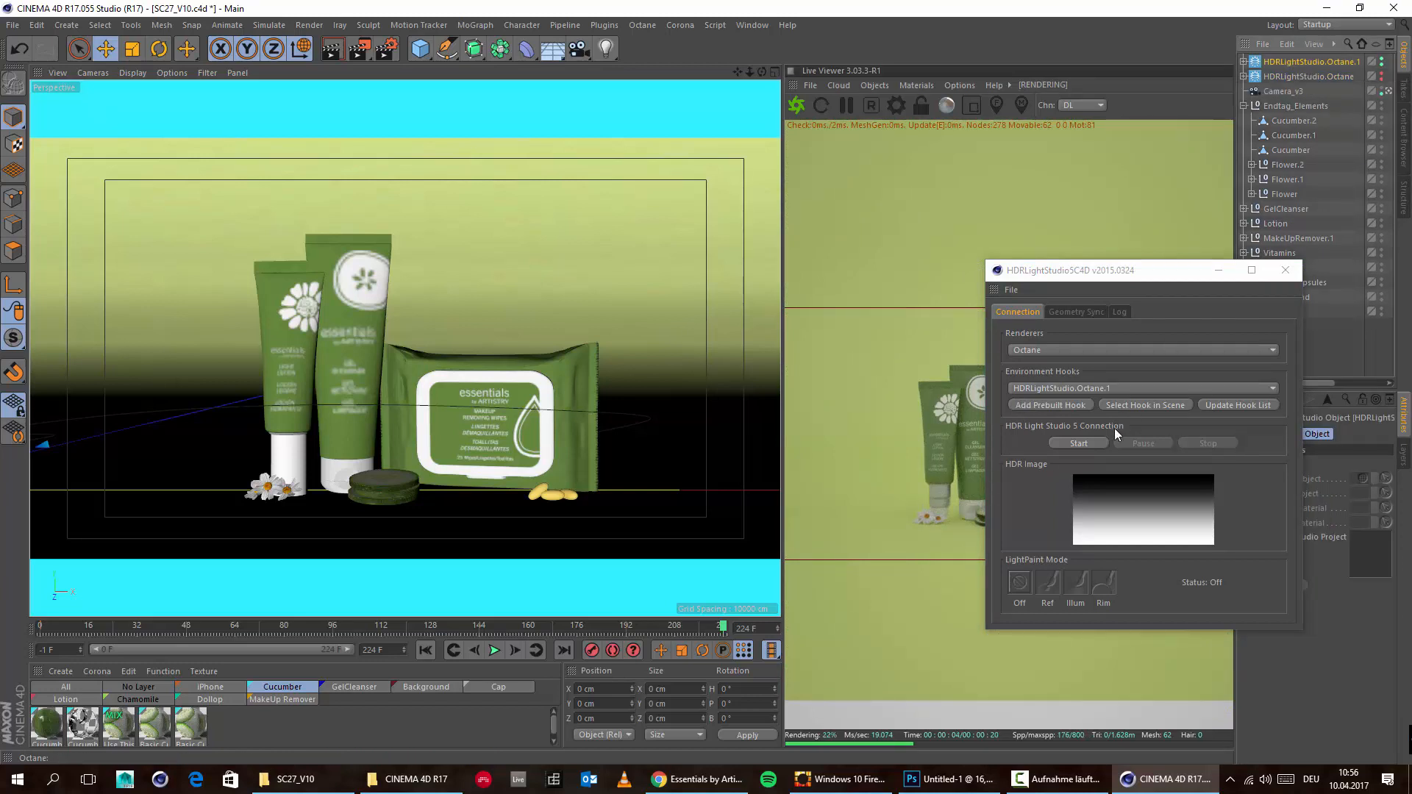
pyautogui.press('Delete')
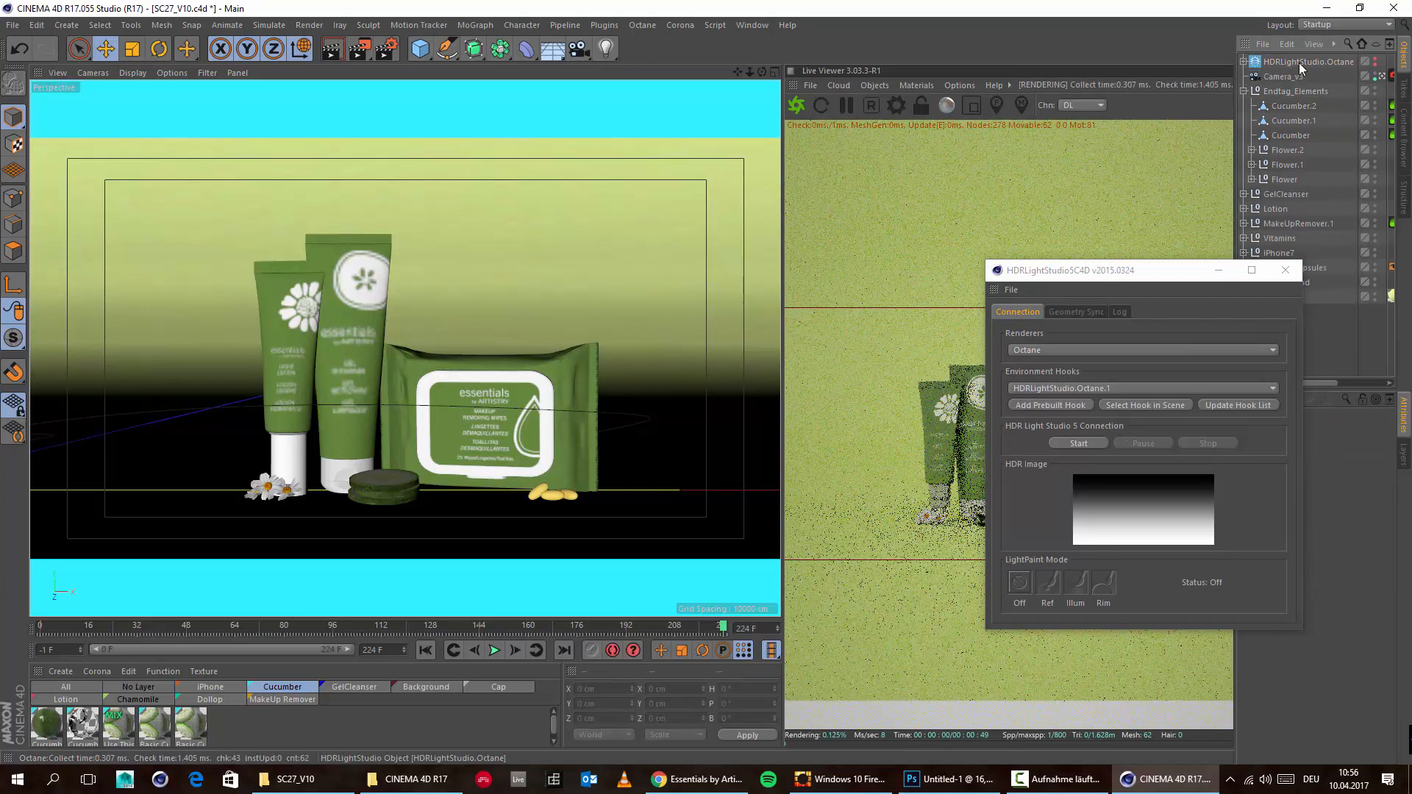
# Step: Move the connection window off the Live Viewer and delete the remaining HDRLightStudio.Octane hook
pyautogui.click(1133, 404)
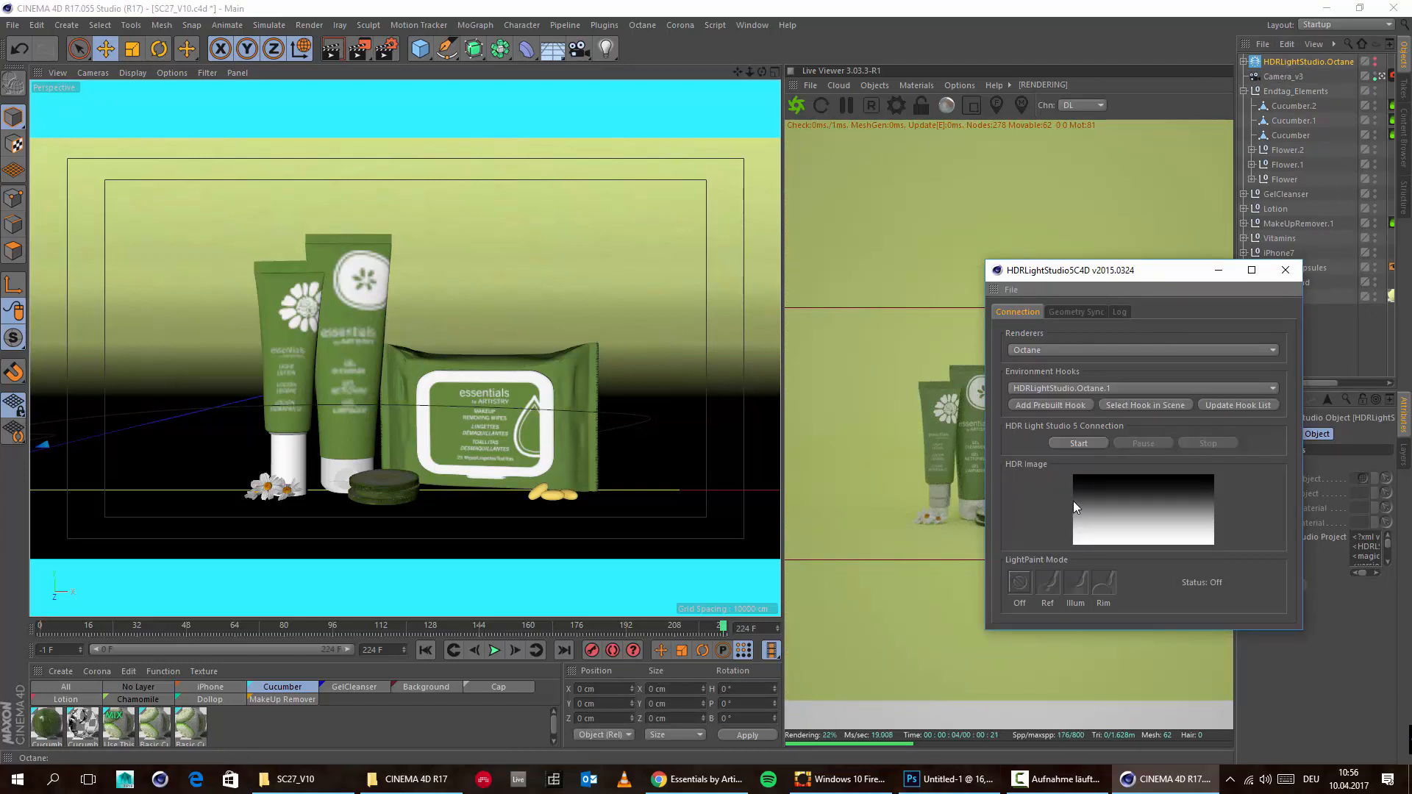
pyautogui.moveTo(1167, 275); pyautogui.dragTo(611, 197)
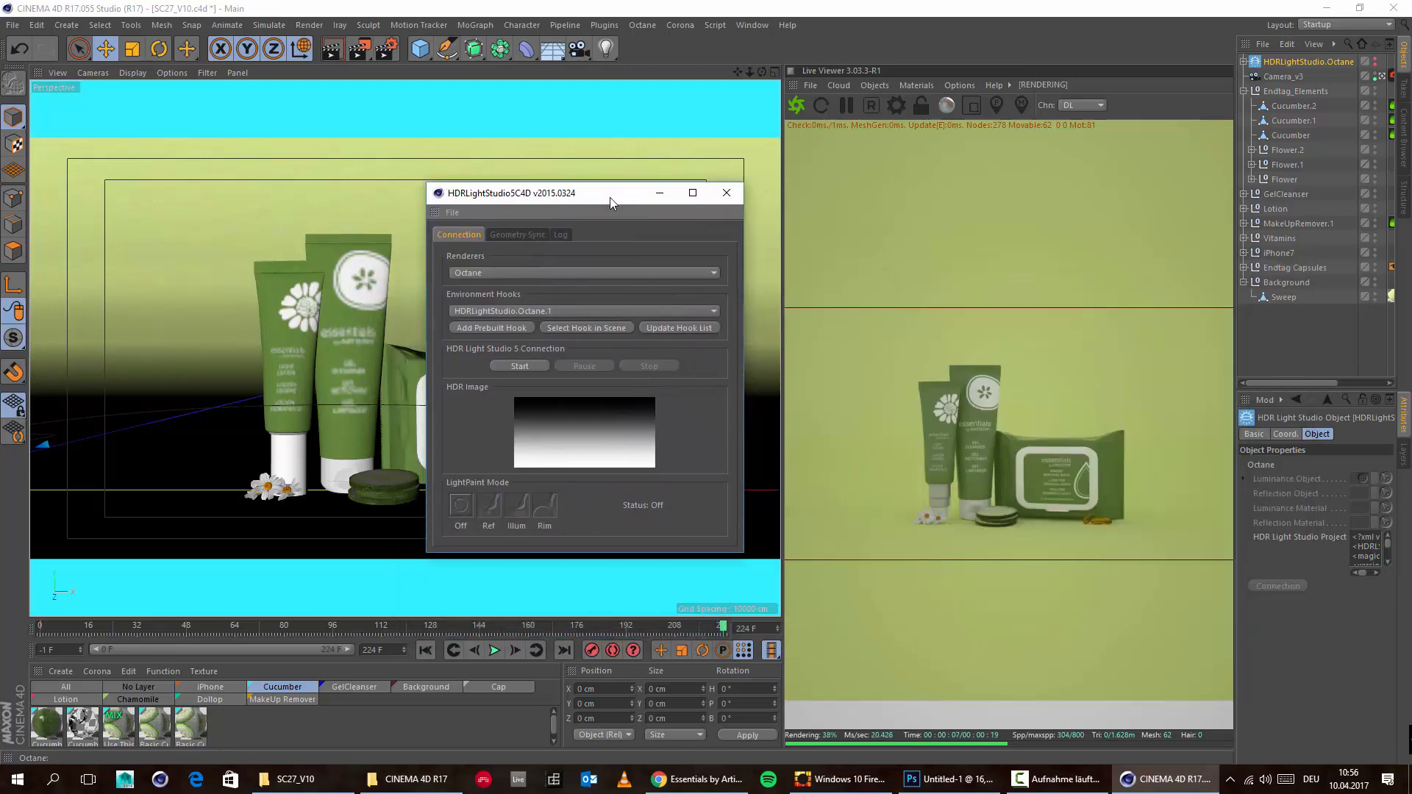
pyautogui.click(1291, 78)
pyautogui.click(1300, 63)
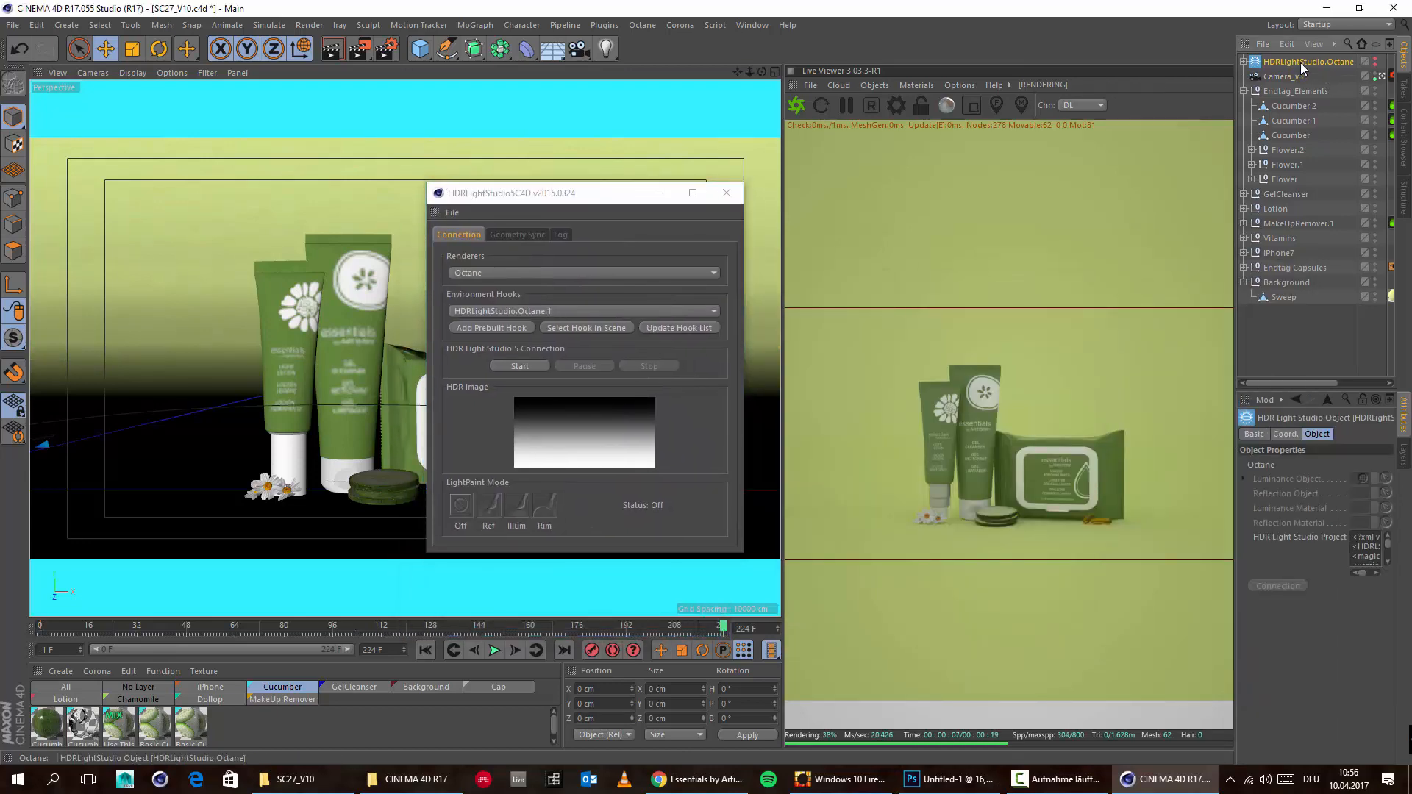
pyautogui.press('Delete')
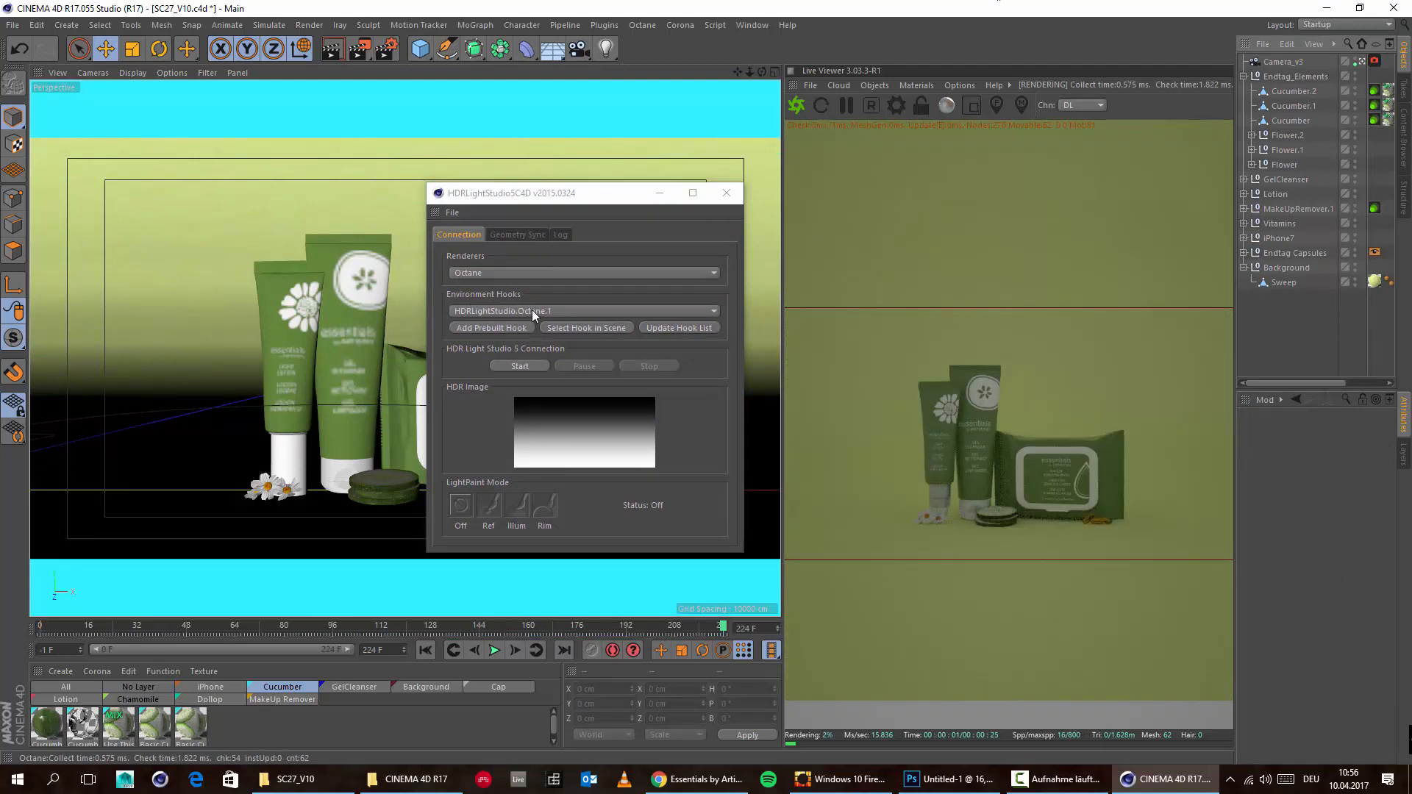
# Step: Add a fresh prebuilt Octane environment hook and select it in the scene from the connection window
pyautogui.click(532, 315)
pyautogui.click(541, 312)
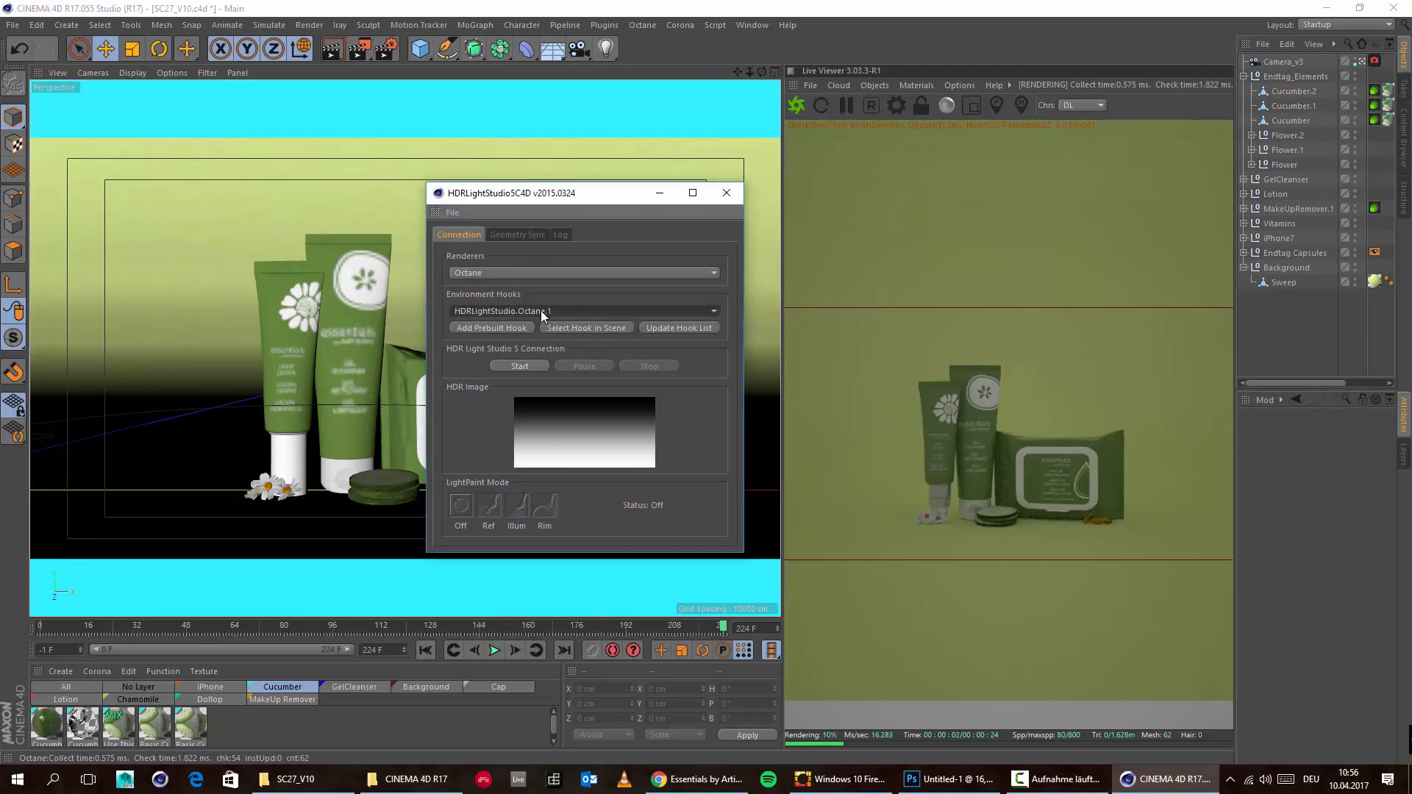
pyautogui.click(478, 329)
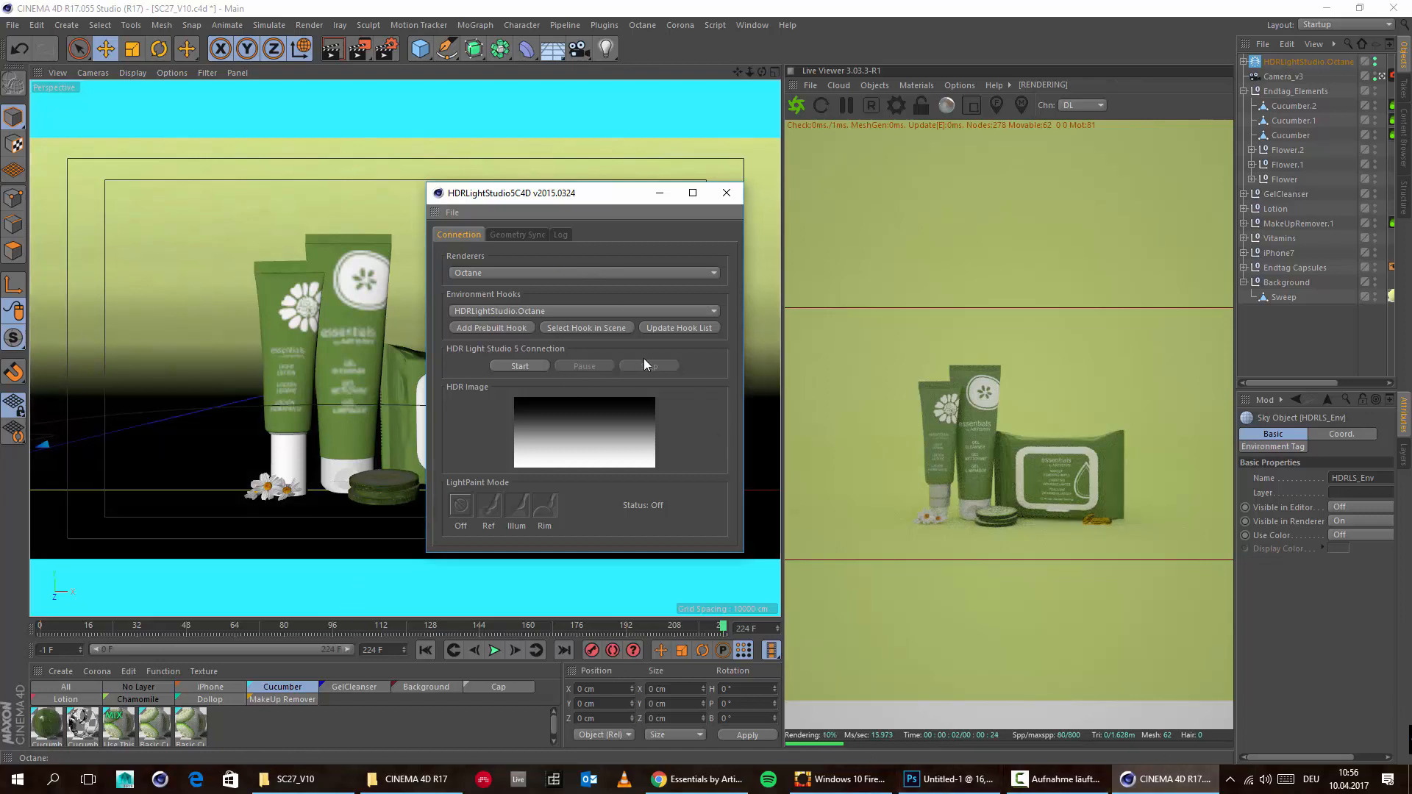
pyautogui.click(604, 329)
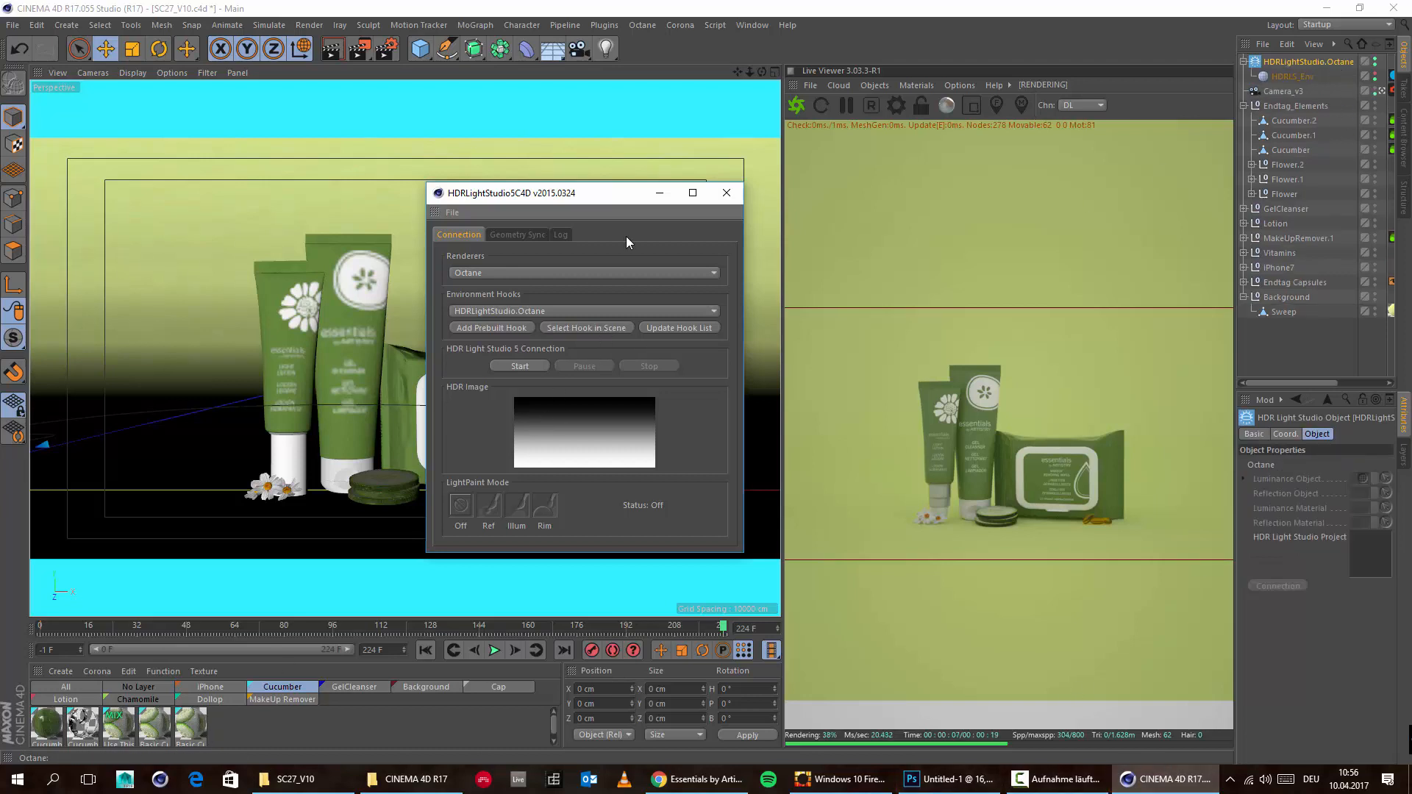
# Step: Close the HDR Light Studio connection window and delete the HDRLightStudio.Octane hook with its sky
pyautogui.click(726, 194)
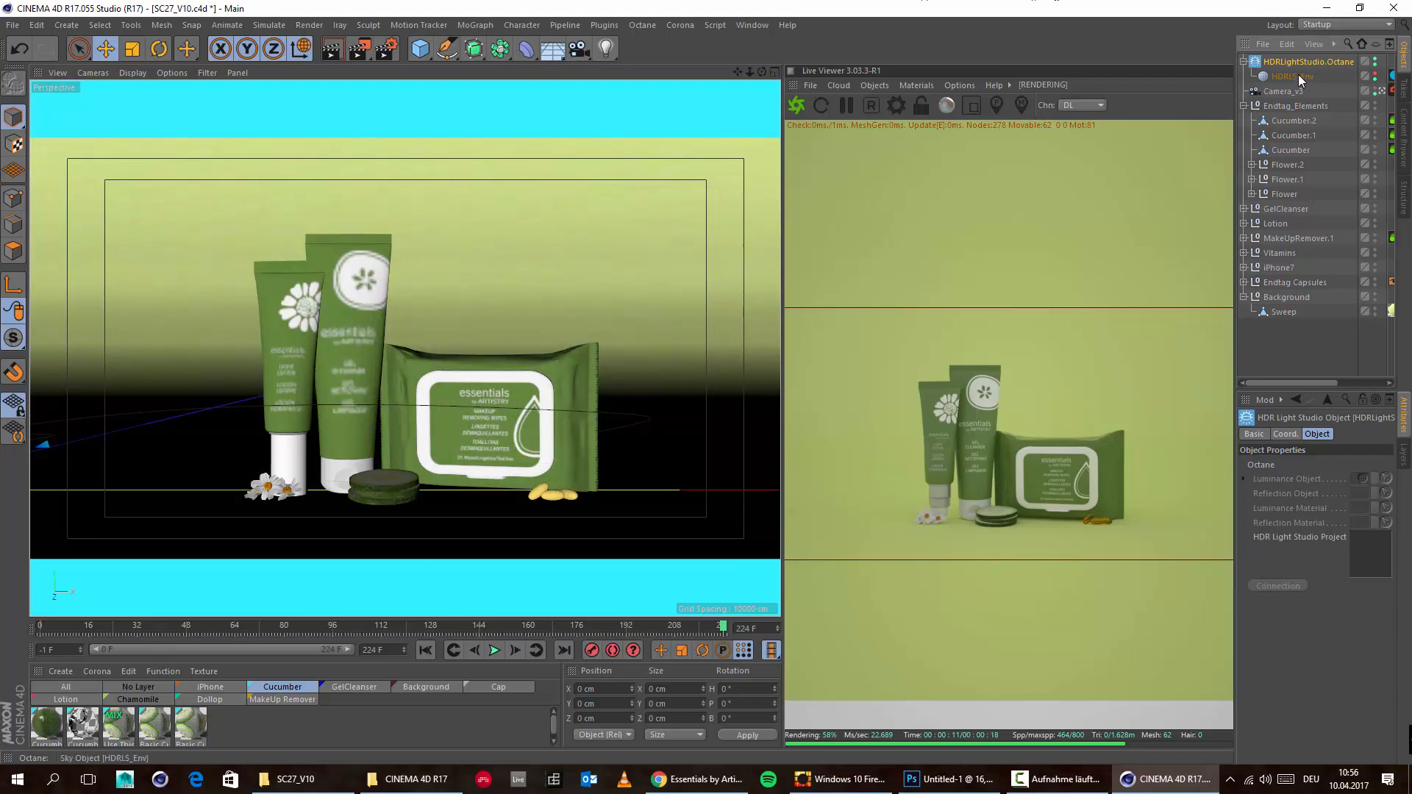
pyautogui.press('Delete')
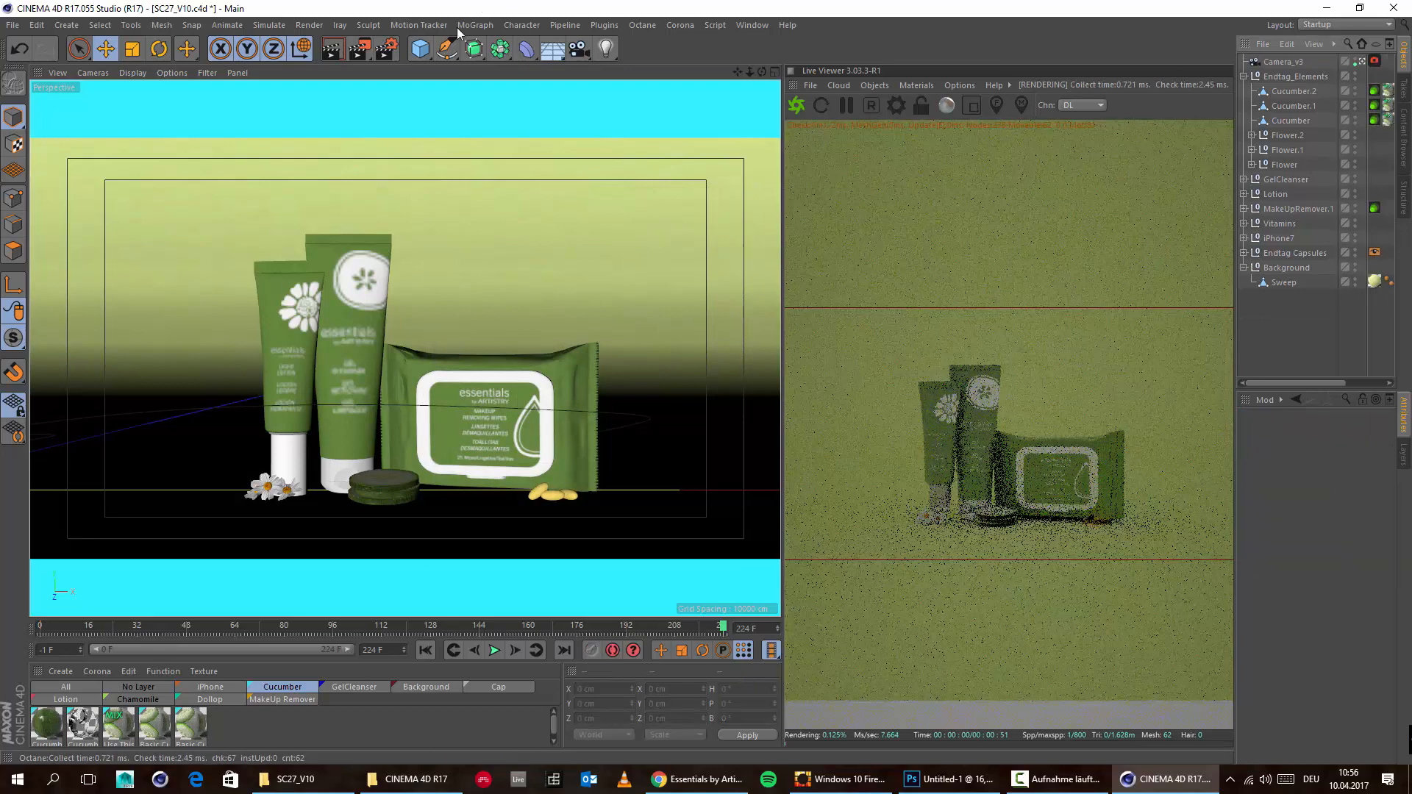
# Step: Open the HDR Light Studio connection again and set its renderer to Octane
pyautogui.click(605, 25)
pyautogui.click(664, 138)
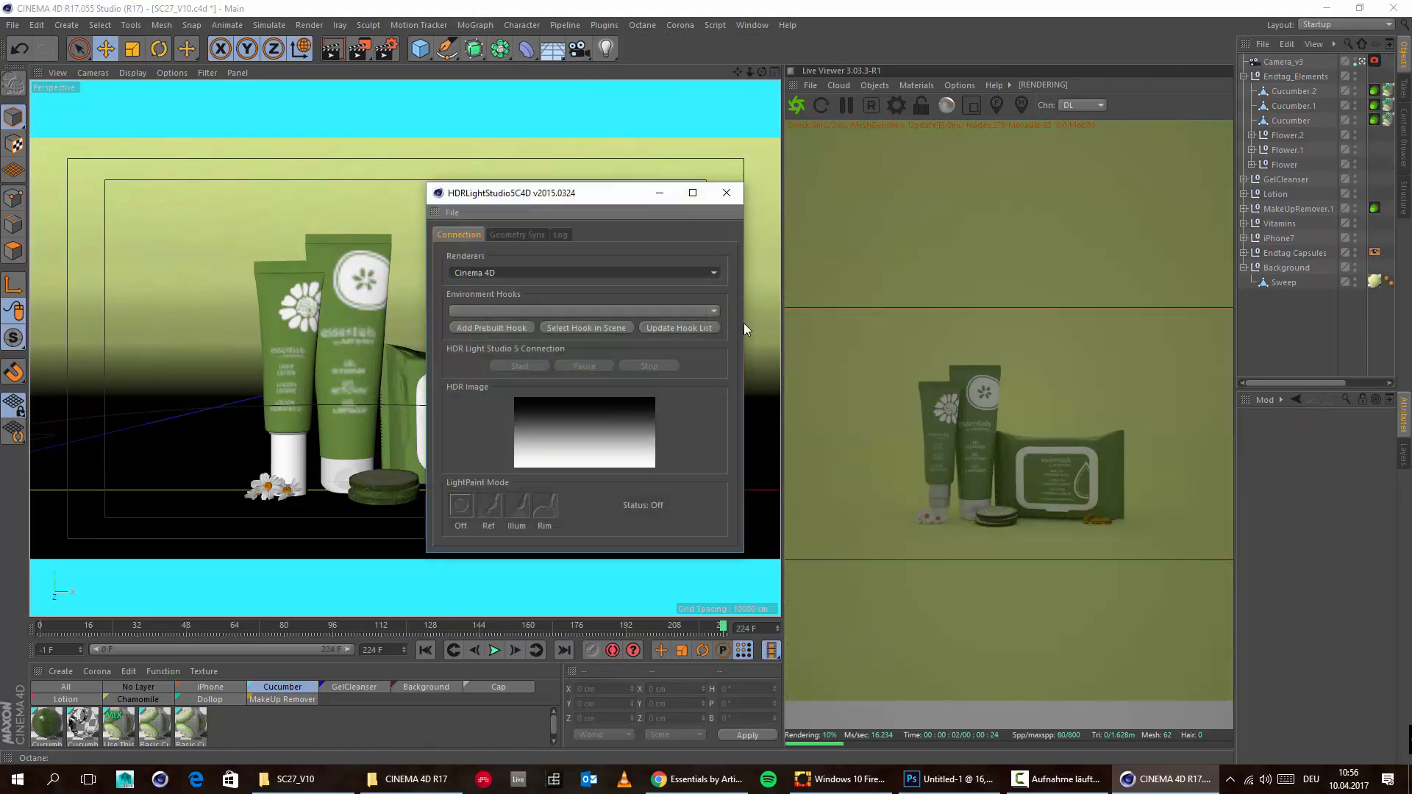
pyautogui.click(531, 274)
pyautogui.click(502, 331)
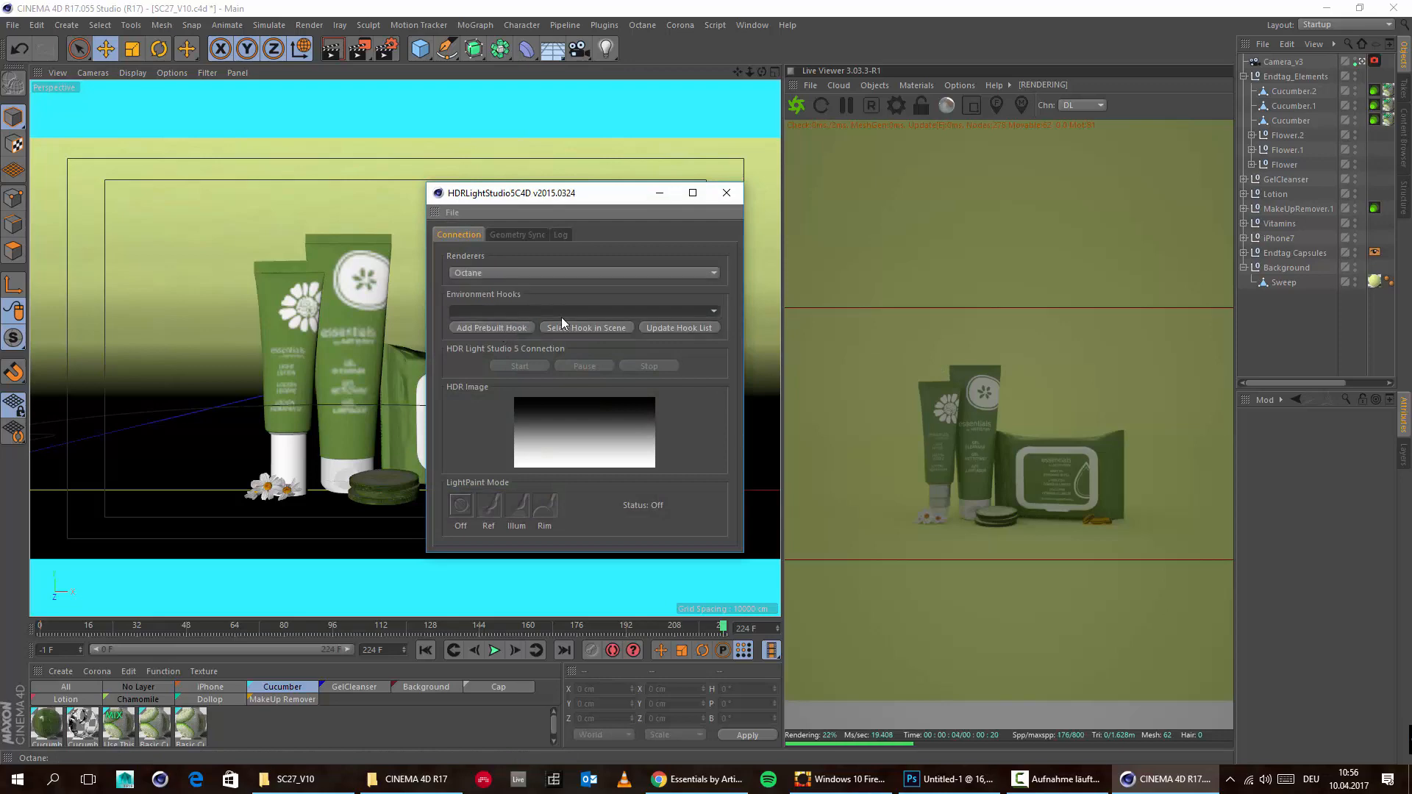
# Step: Add a prebuilt Octane environment hook and move the connection window higher over the viewport
pyautogui.click(521, 328)
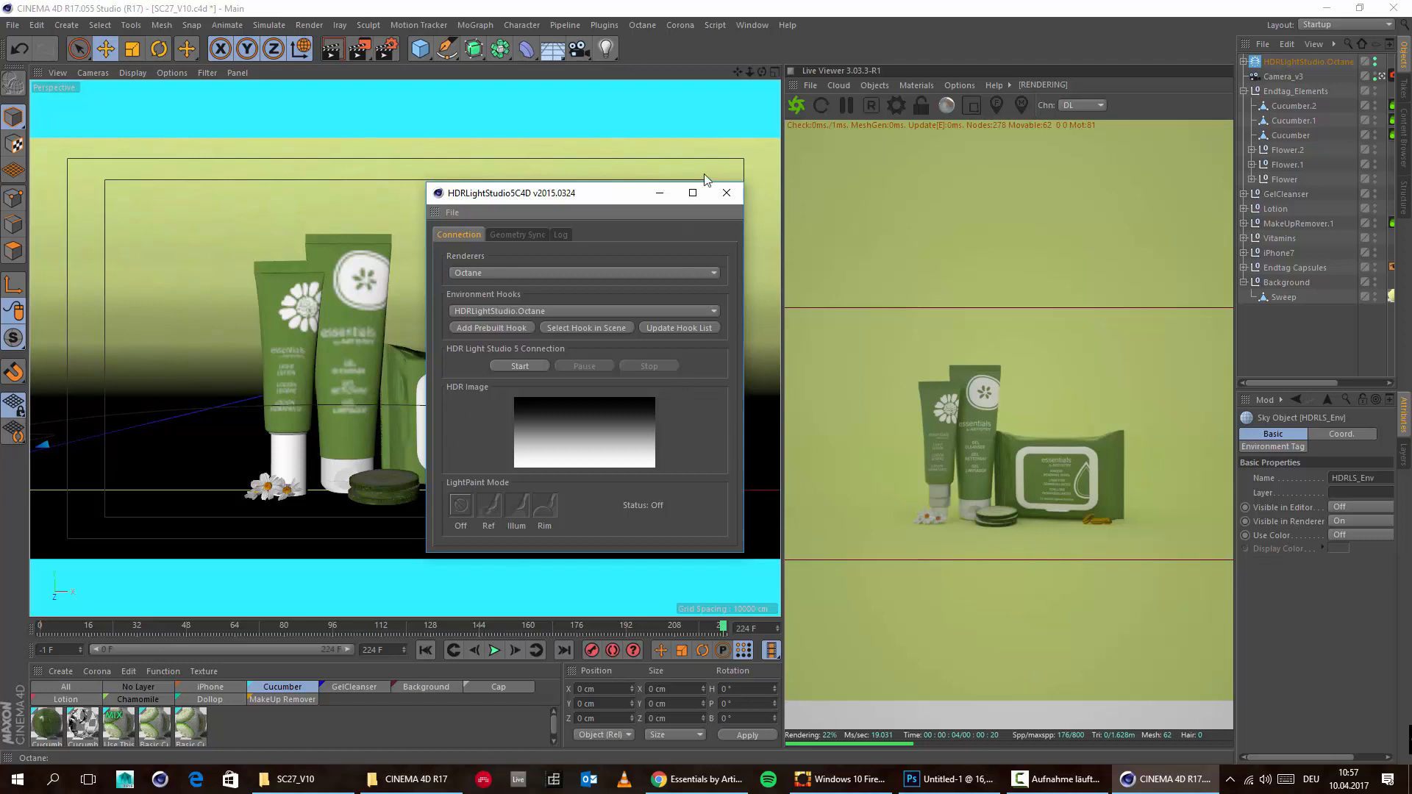
pyautogui.moveTo(556, 197); pyautogui.dragTo(543, 134)
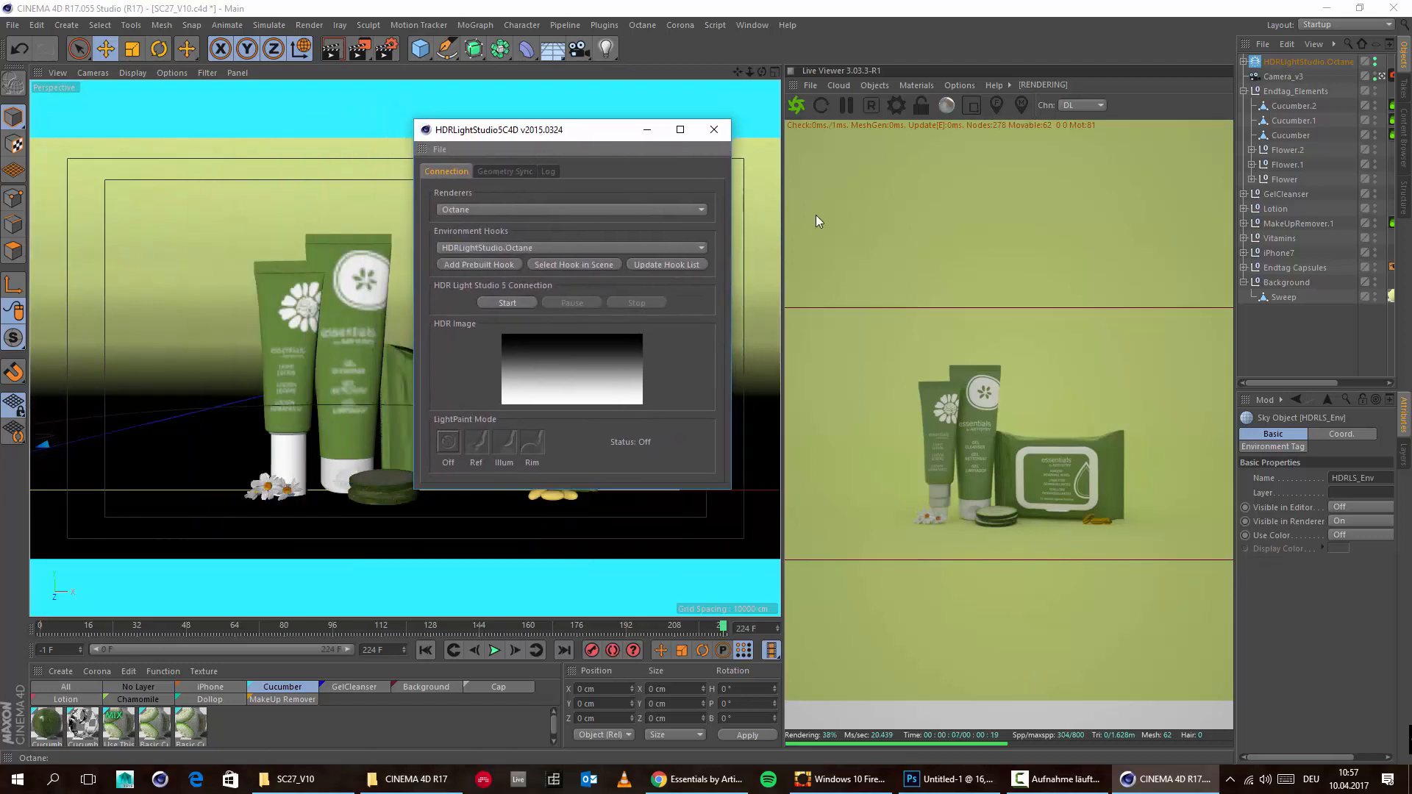
# Step: Quit Adobe Photoshop without saving the Untitled-1 document
pyautogui.rightClick(949, 785)
pyautogui.click(935, 753)
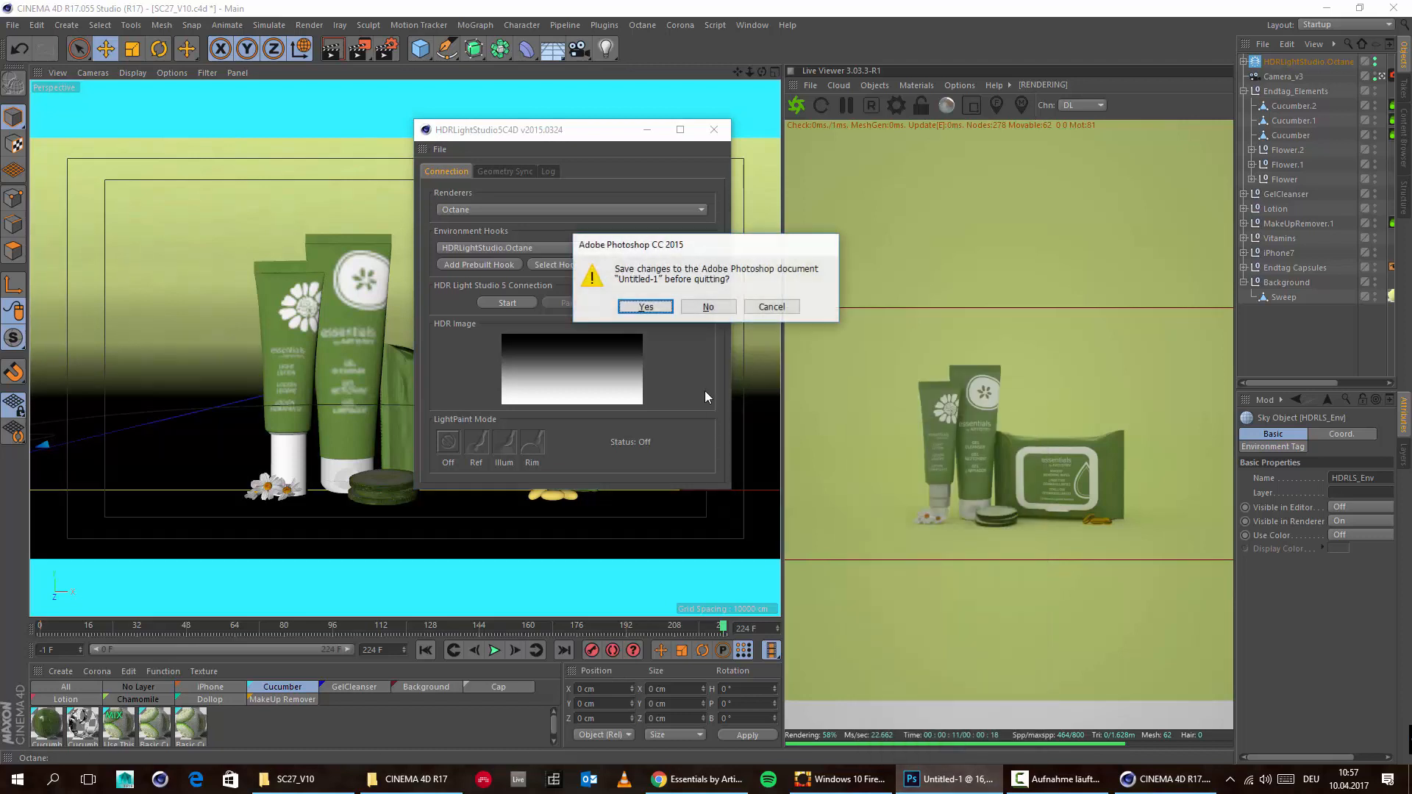
pyautogui.click(708, 307)
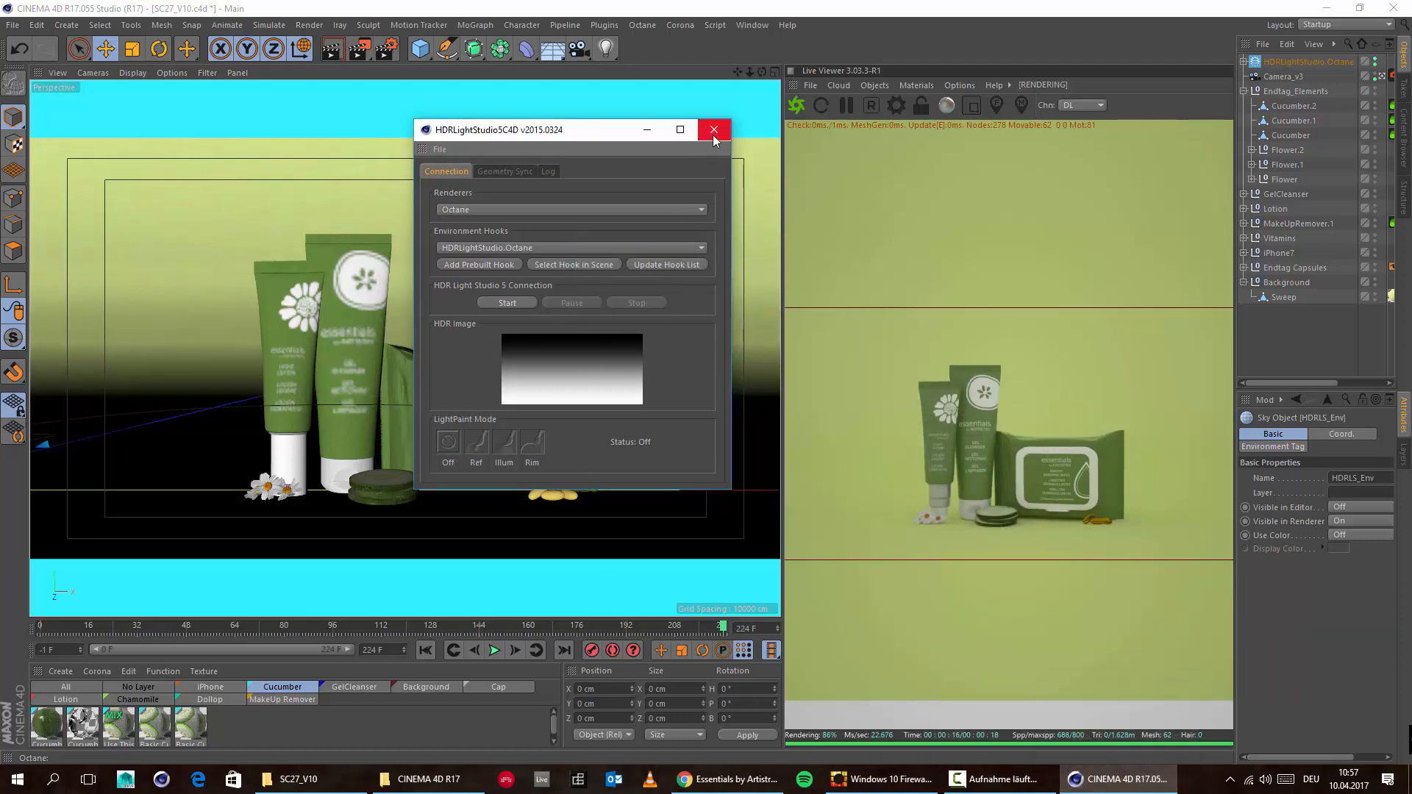
# Step: Close Cinema 4D and discard the unsaved changes to the SC27_V10 scene
pyautogui.click(1326, 8)
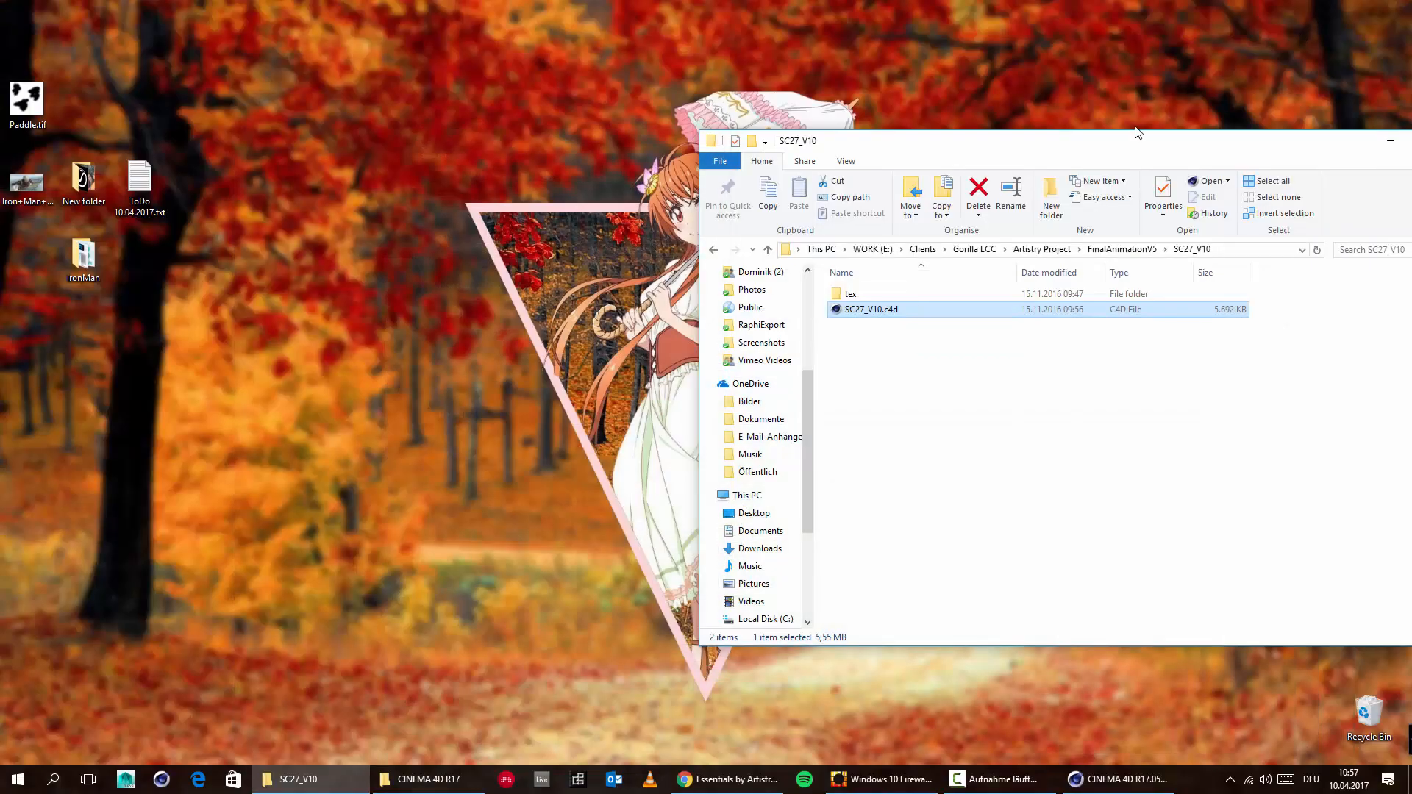
pyautogui.click(1118, 779)
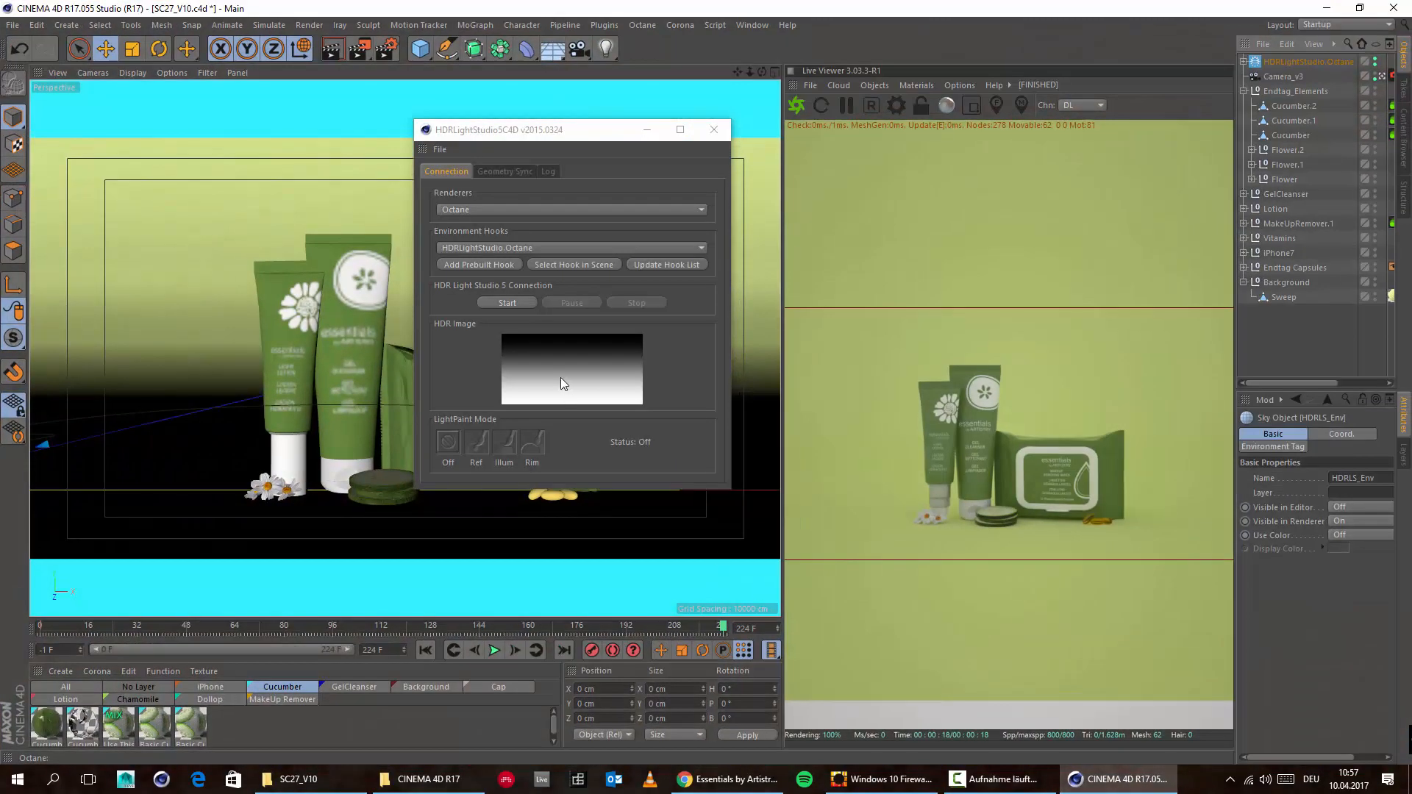
pyautogui.click(1394, 8)
pyautogui.click(718, 447)
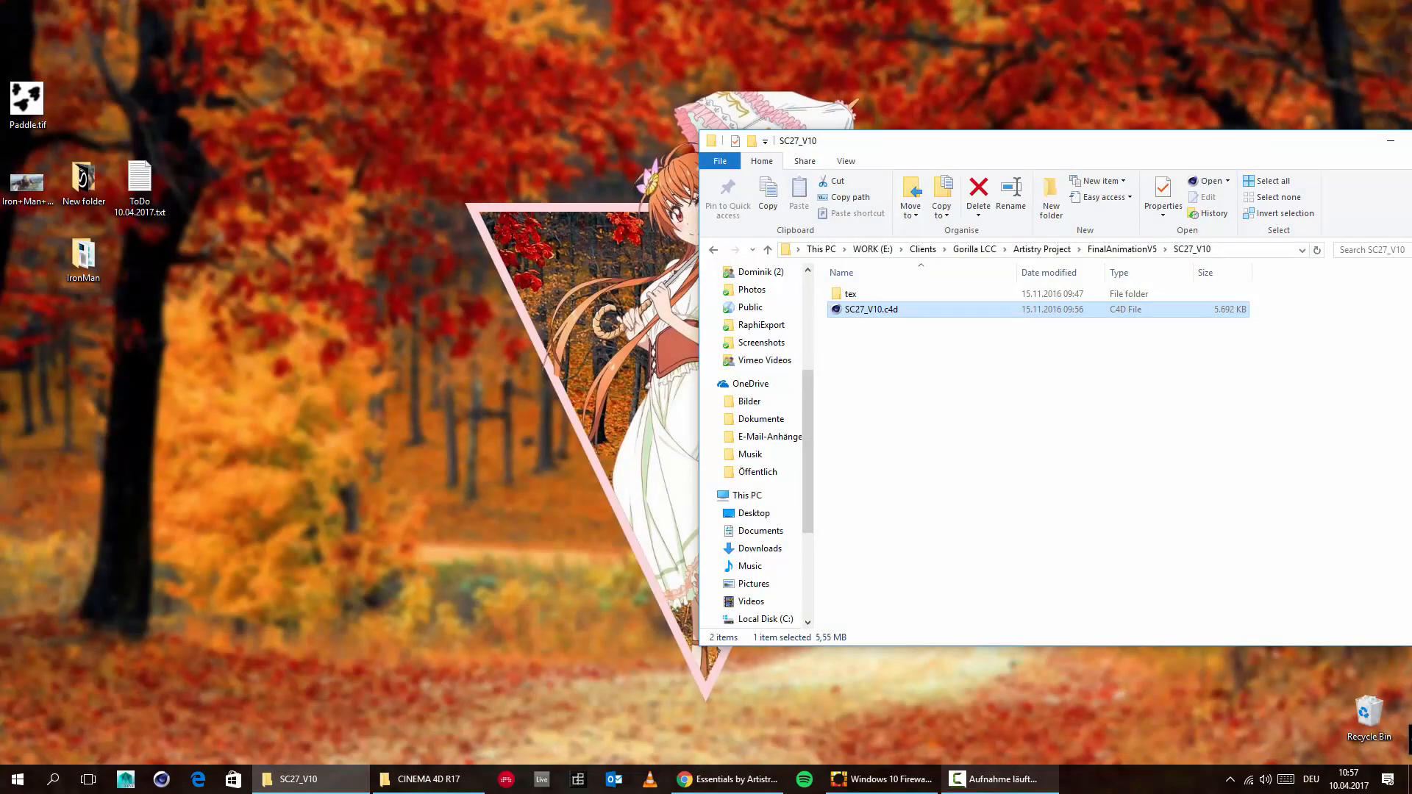
# Step: Relaunch Cinema 4D by running CINEMA 4D.exe from the CINEMA 4D R17 folder and minimize both open folder windows
pyautogui.click(1000, 778)
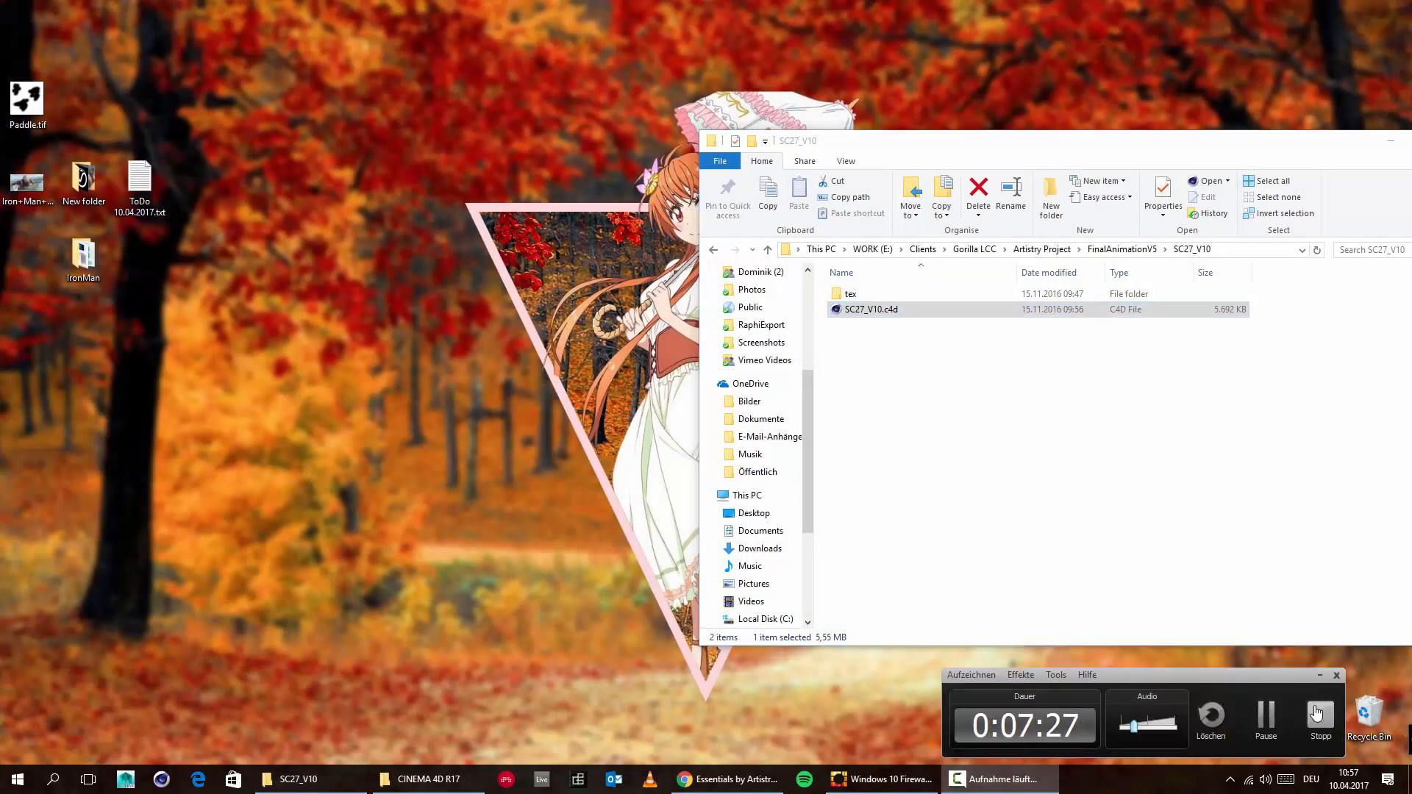
pyautogui.click(429, 778)
pyautogui.doubleClick(627, 470)
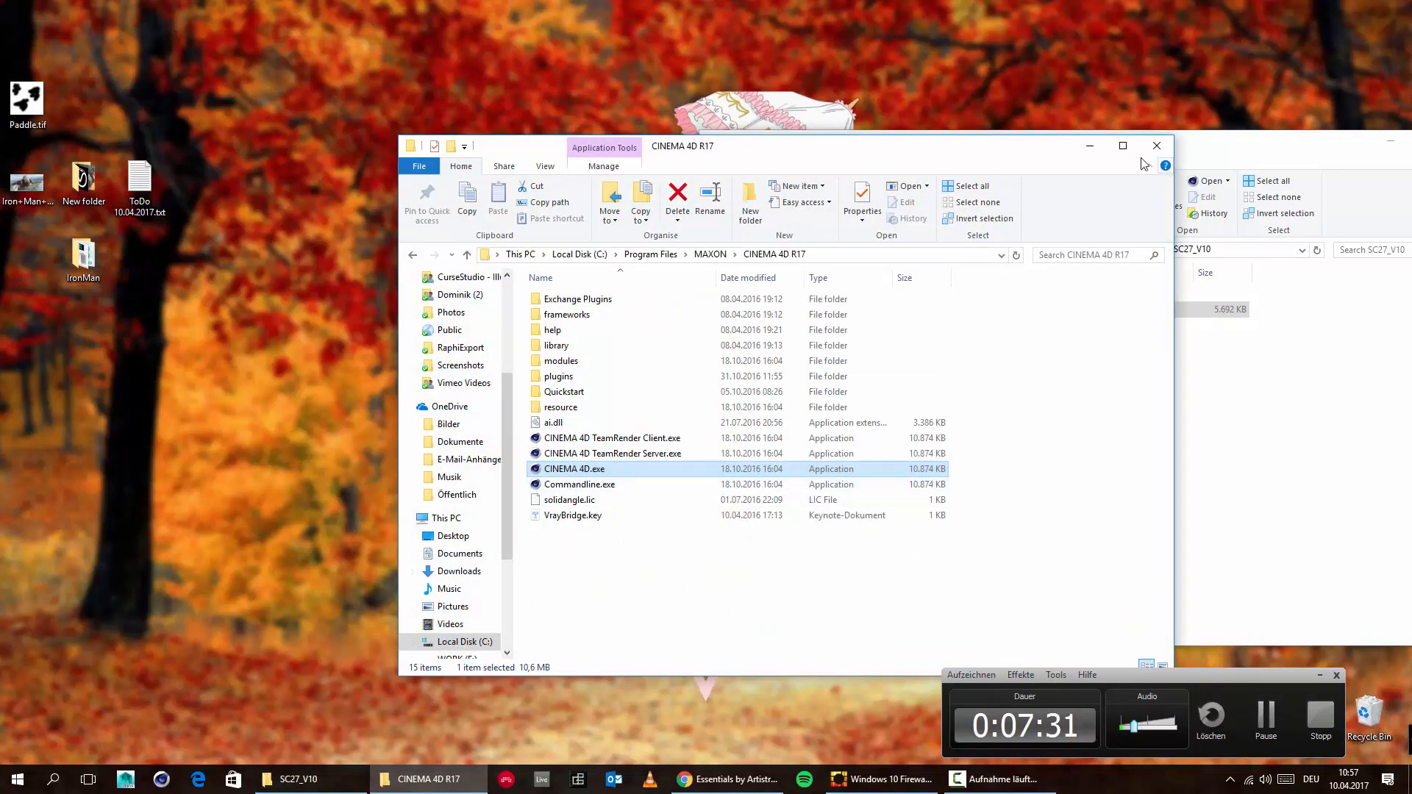
pyautogui.click(1089, 145)
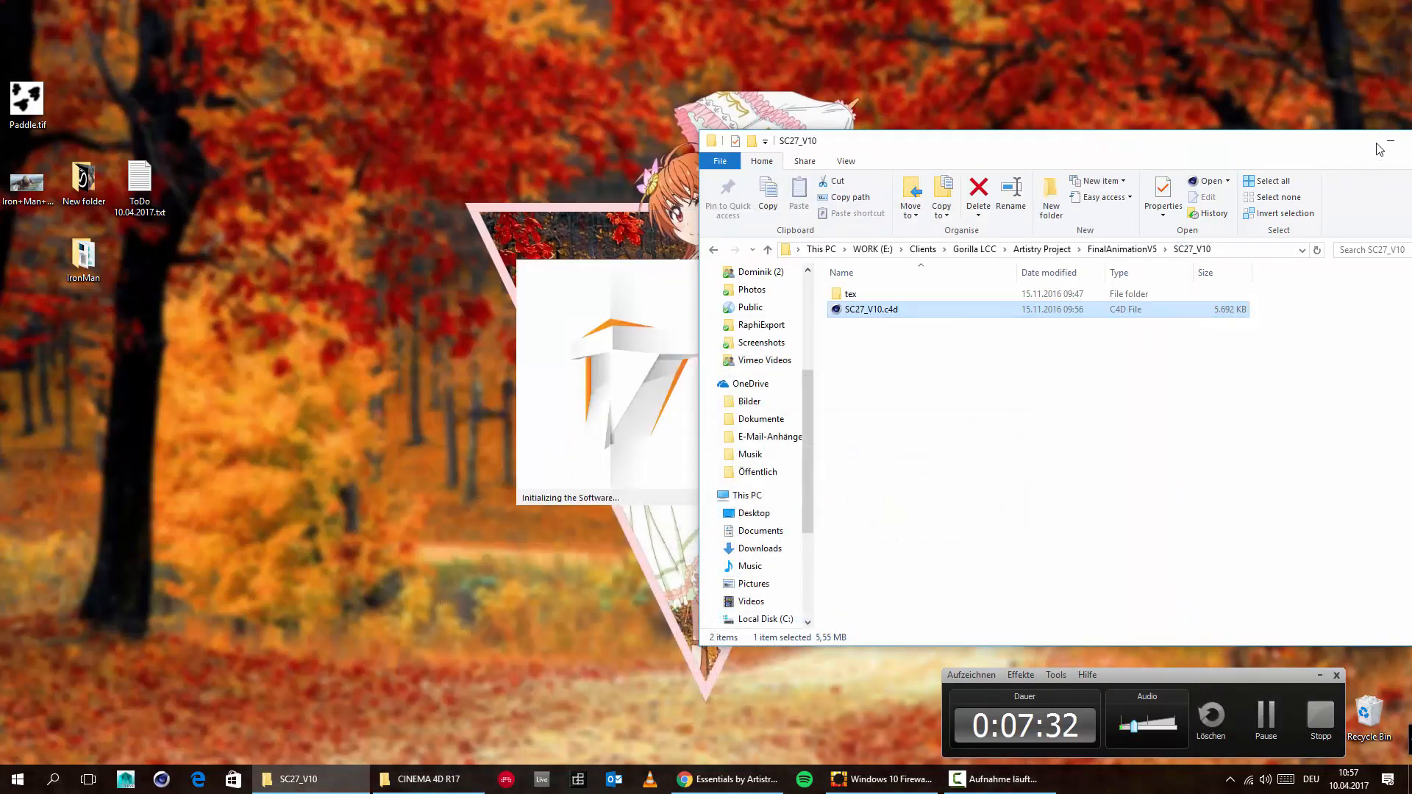
pyautogui.click(1387, 142)
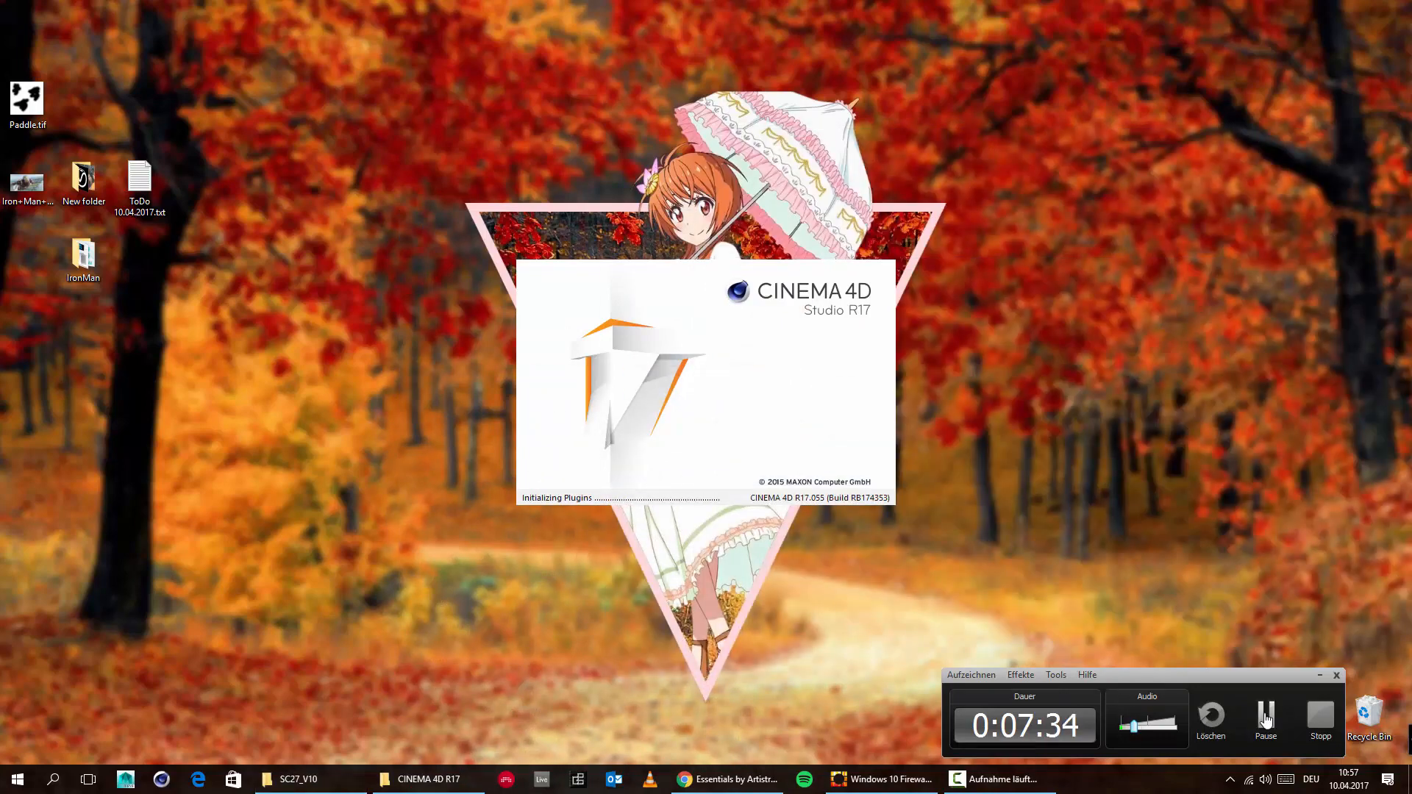
pyautogui.click(1266, 719)
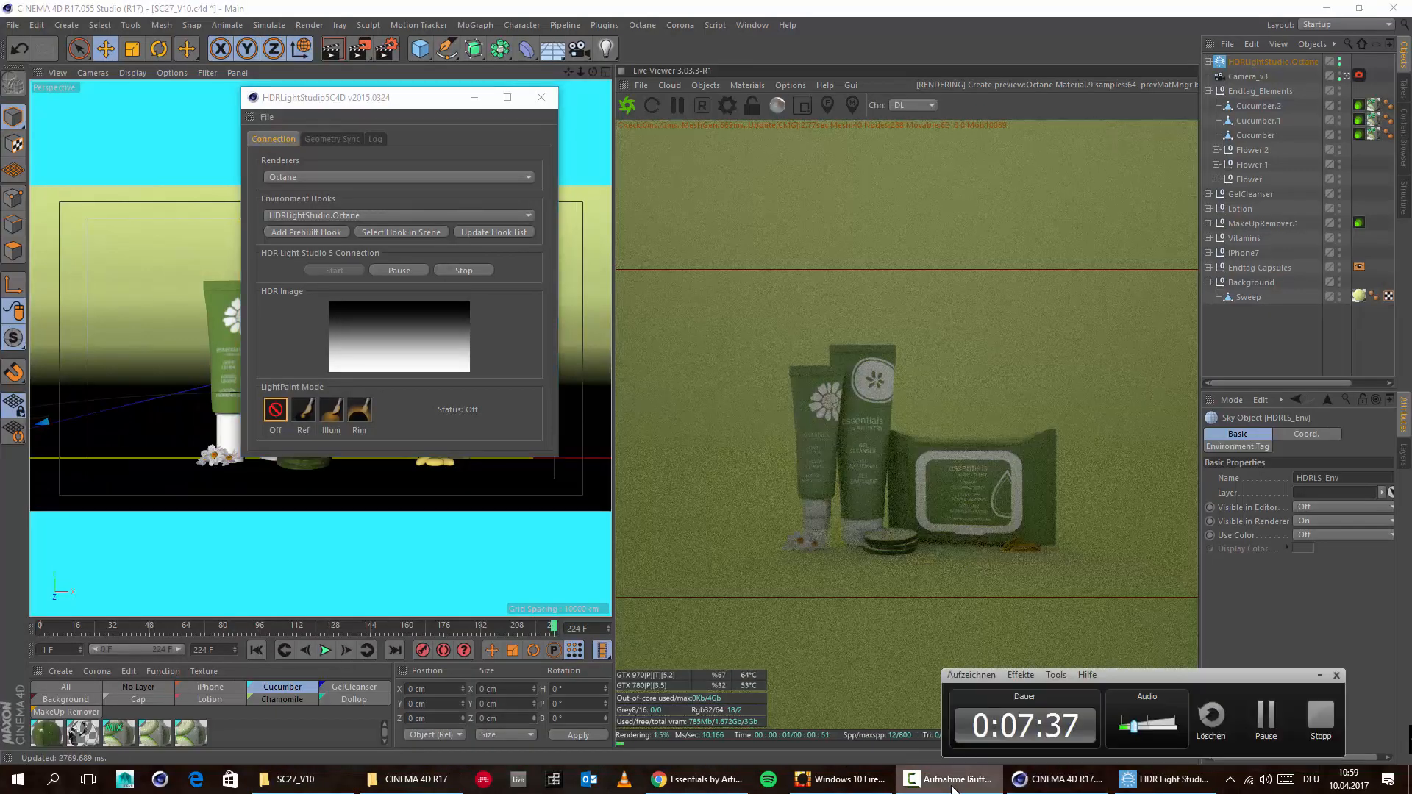
# Step: Narrow the HDR Light Studio window until it no longer covers the Live Viewer, and widen its light list
pyautogui.click(953, 785)
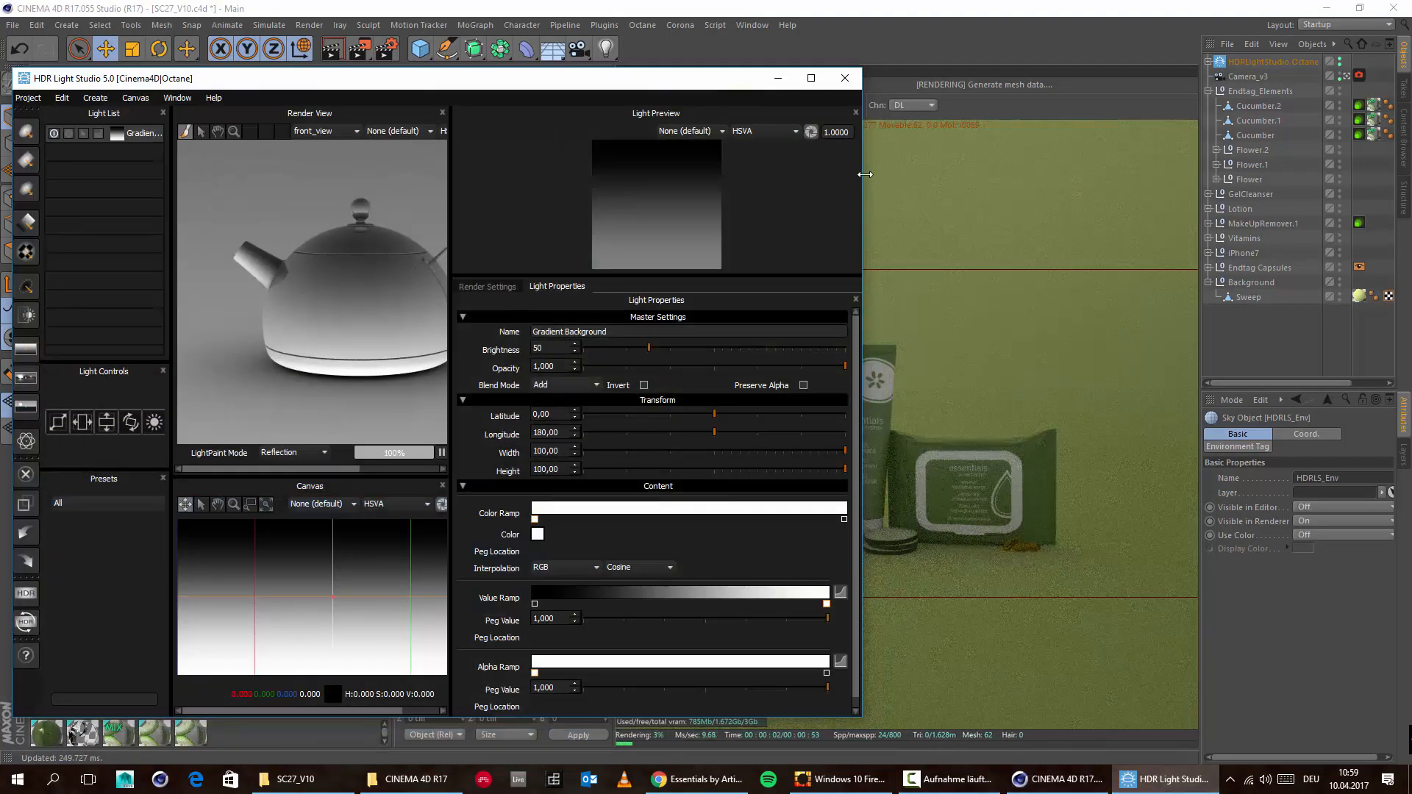
pyautogui.moveTo(864, 174); pyautogui.dragTo(610, 257)
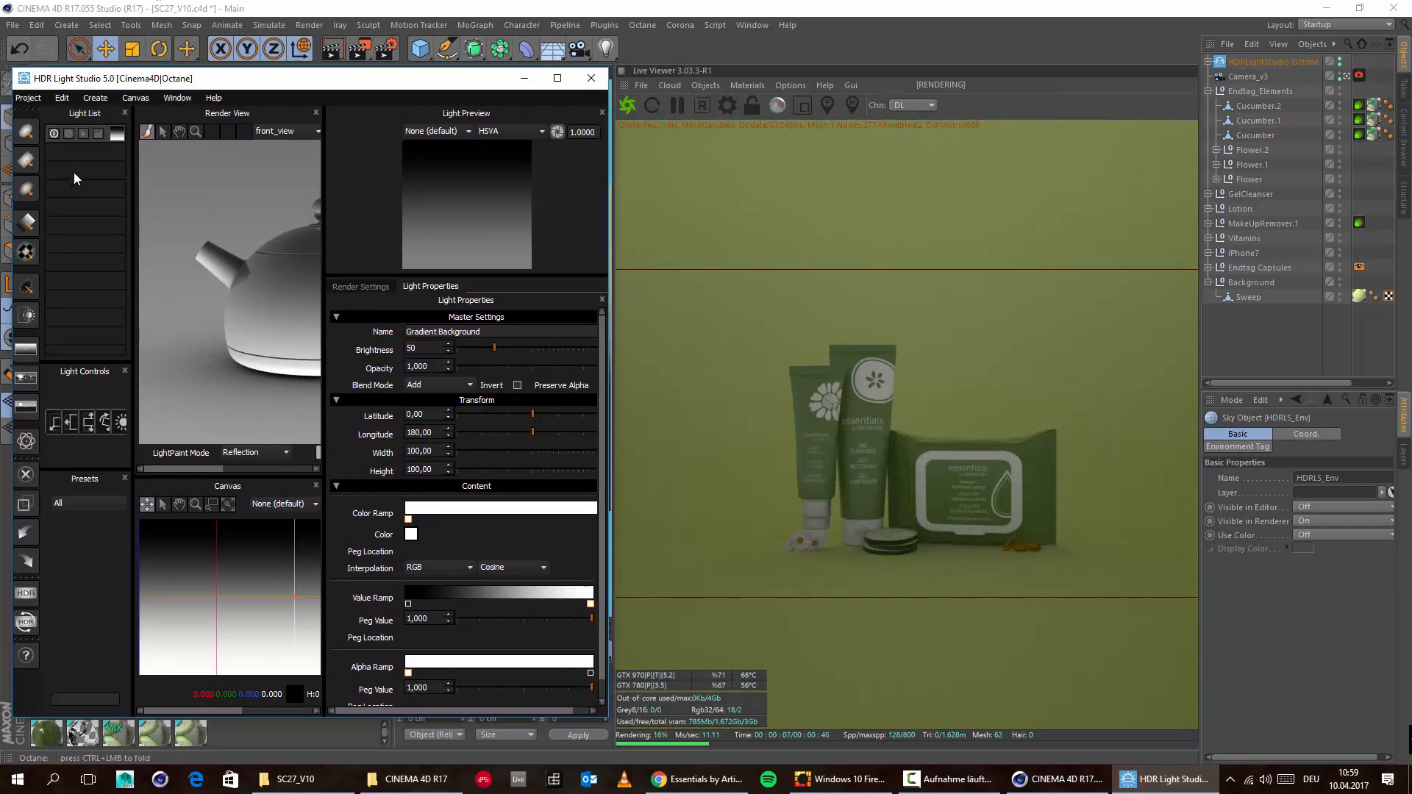
pyautogui.moveTo(132, 178); pyautogui.dragTo(221, 178)
# Step: Delete the Gradient Background light from the HDR Light Studio light list
pyautogui.click(145, 133)
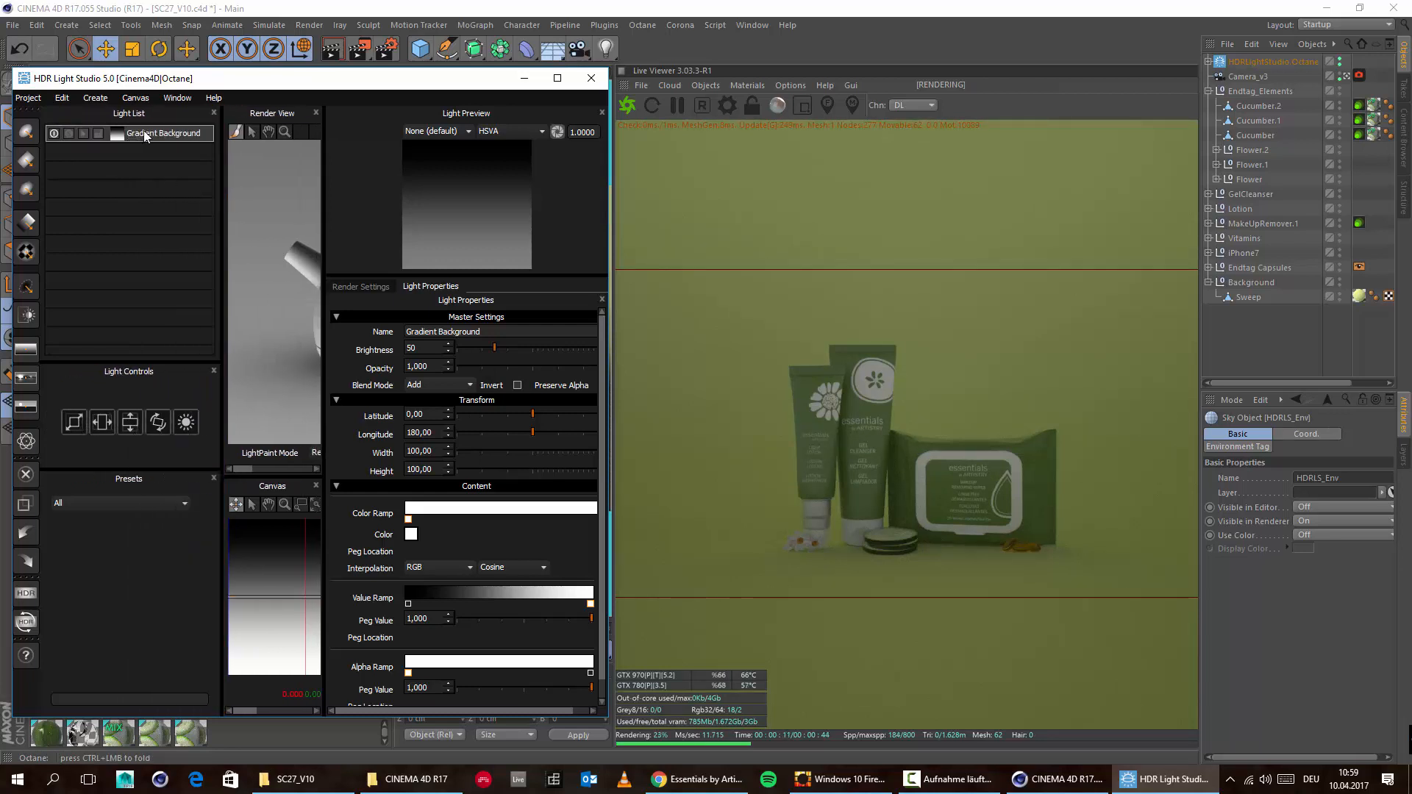
pyautogui.rightClick(145, 134)
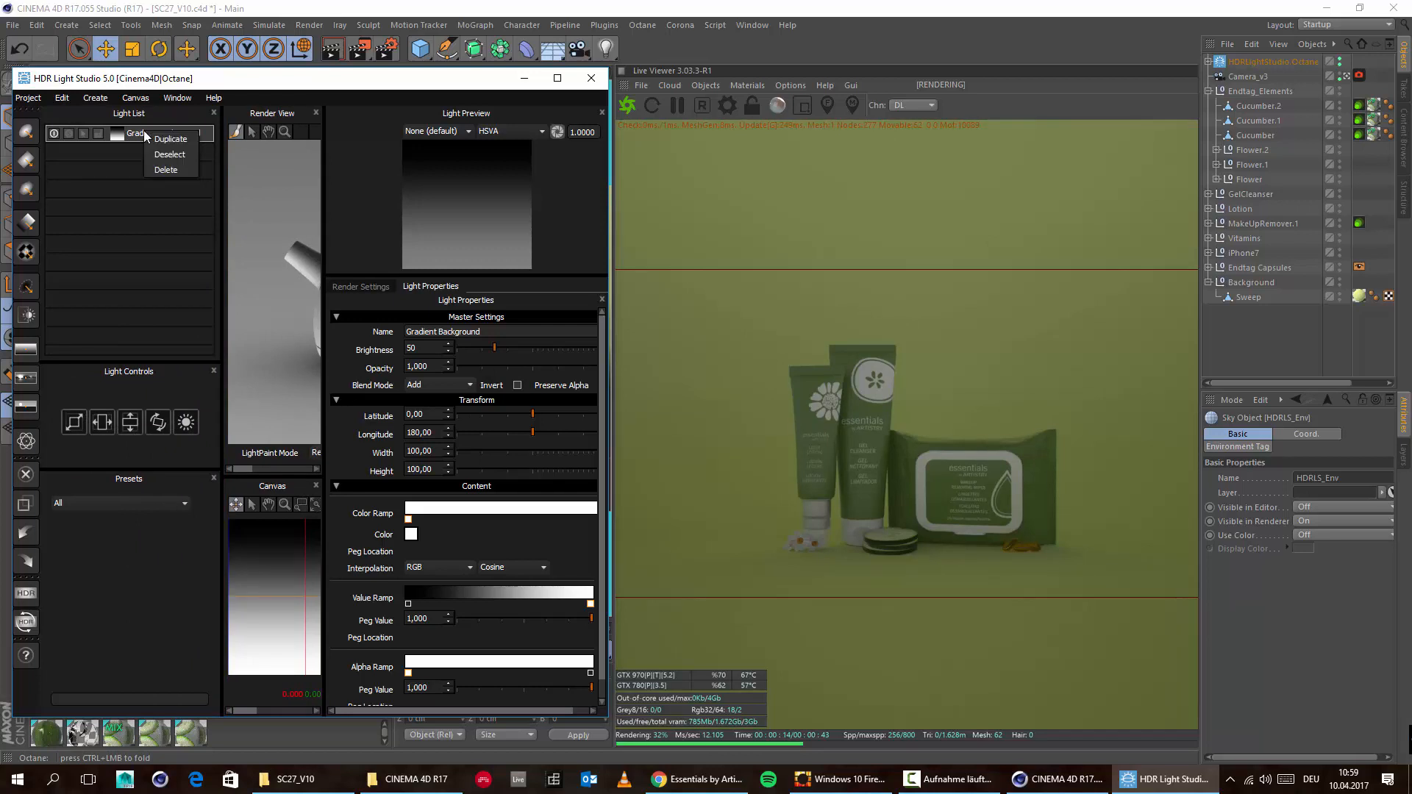
pyautogui.click(167, 170)
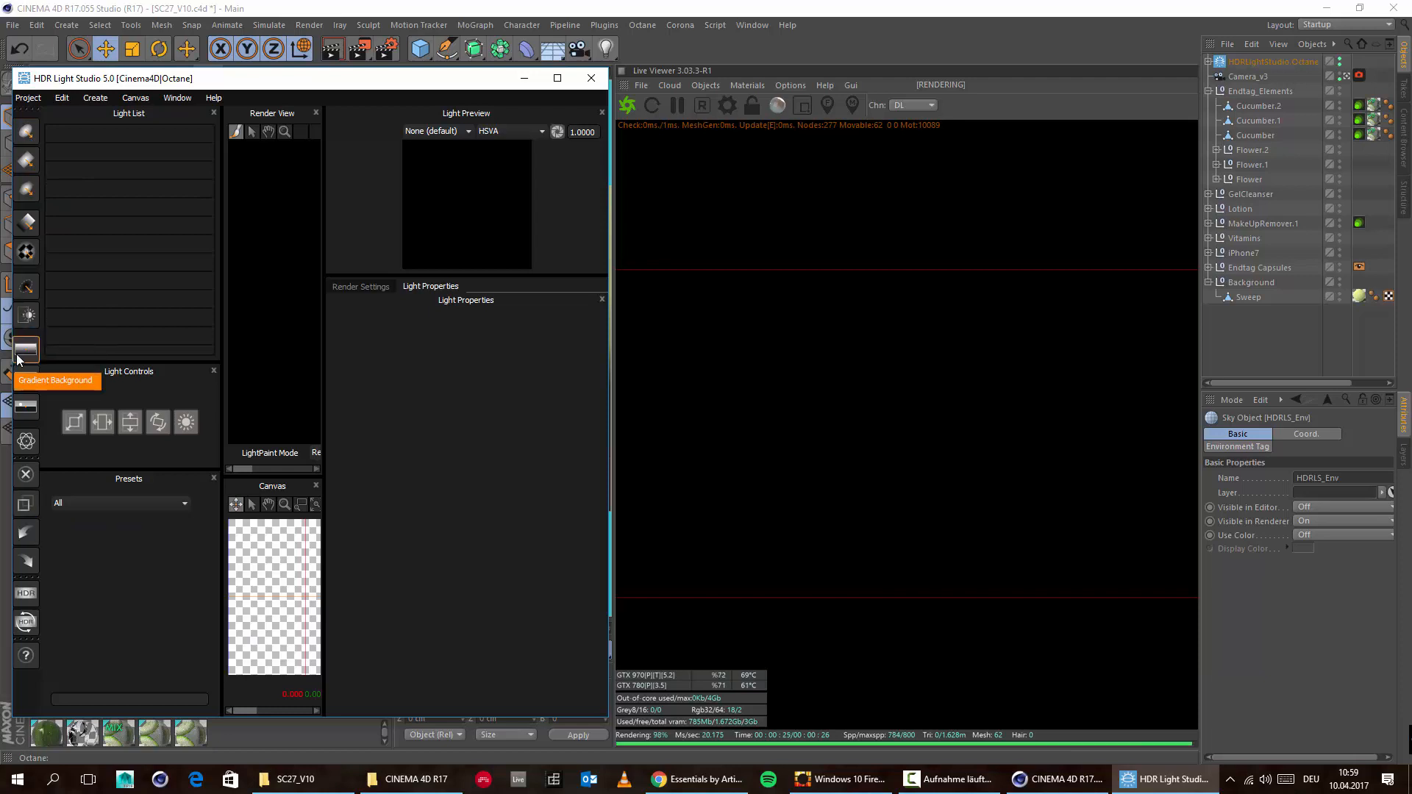
# Step: Shift the HDR Light Studio window to uncover its light creation tools and add a Rect Light
pyautogui.moveTo(95, 80); pyautogui.dragTo(131, 79)
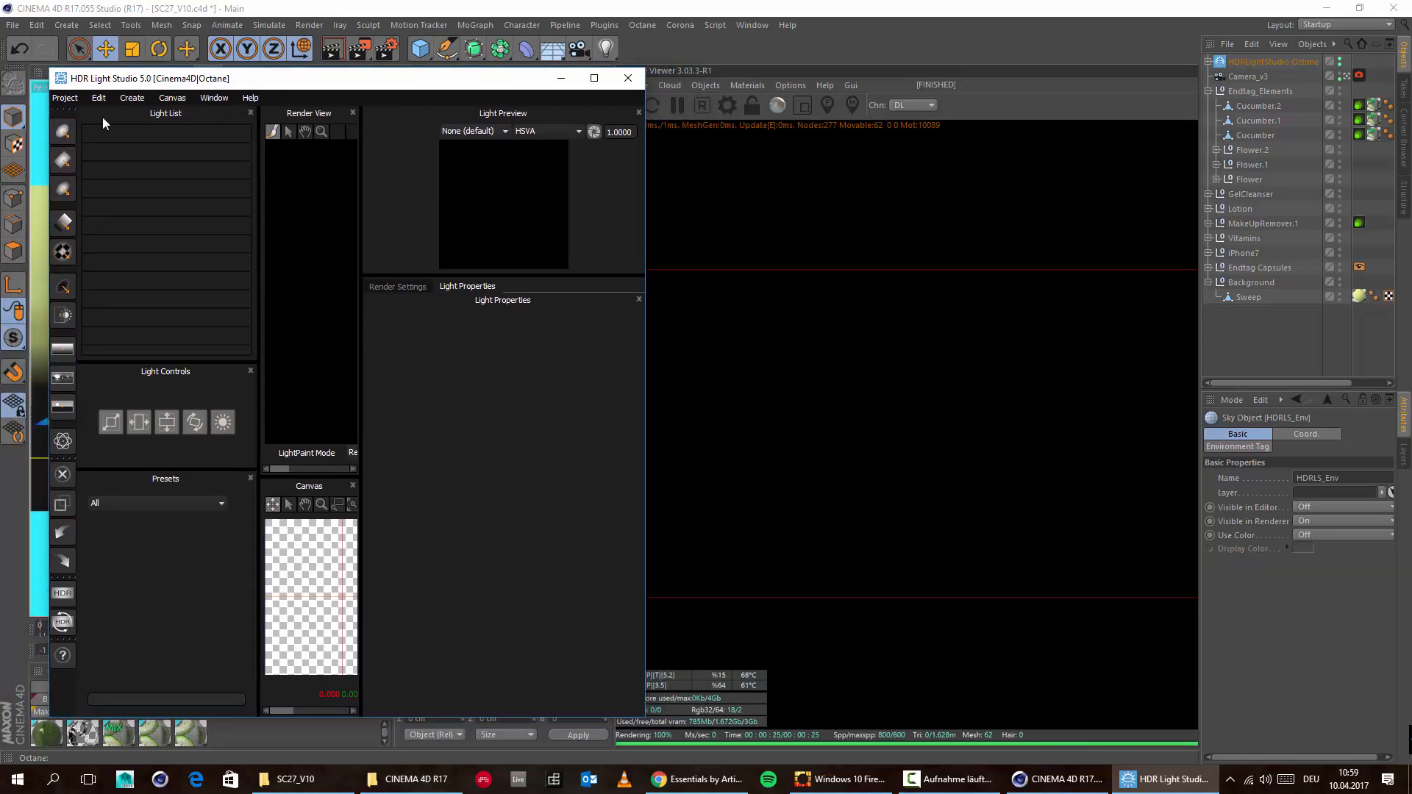
pyautogui.click(64, 161)
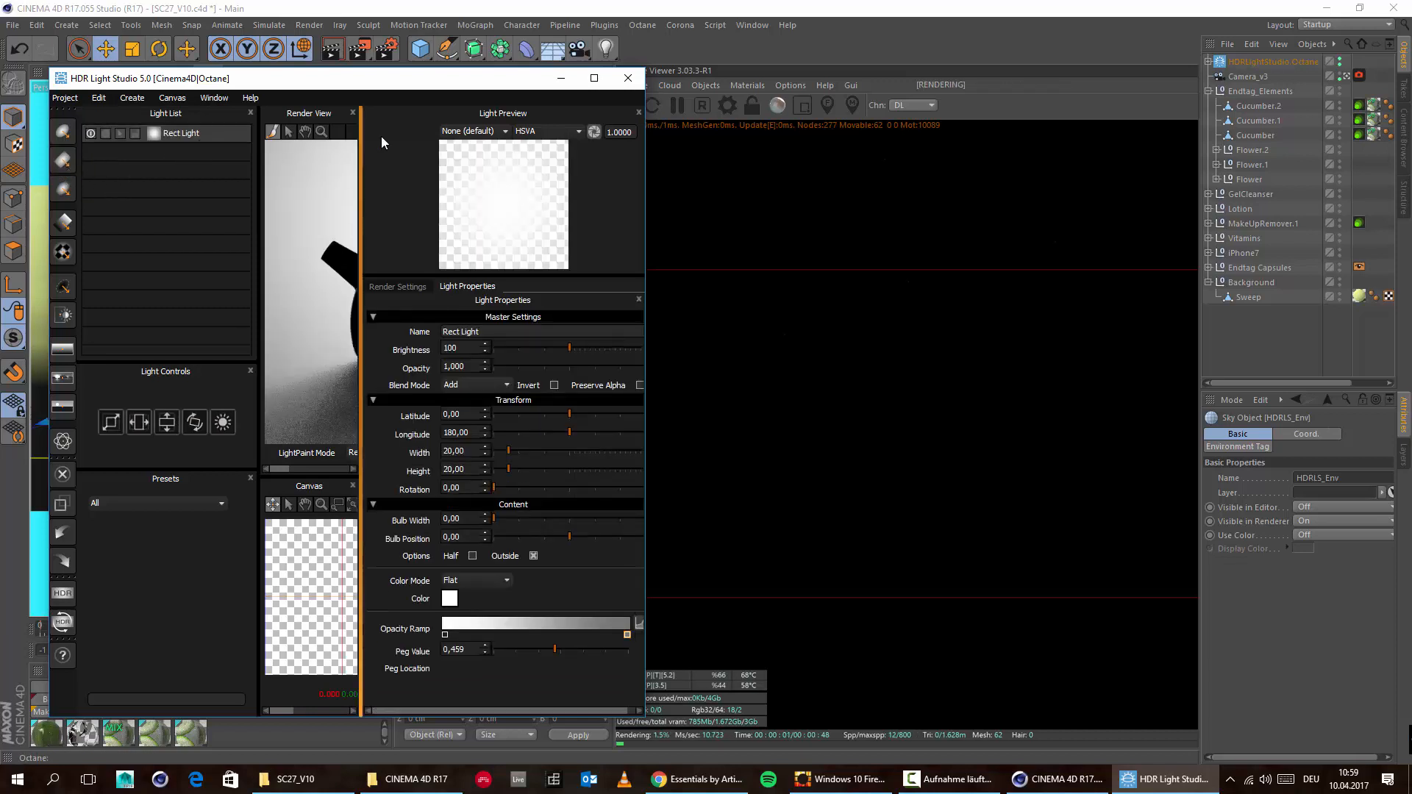
# Step: Narrow the Live Viewer, widen HDR Light Studio up to its edge, and enlarge the render view and canvas beside the light list
pyautogui.moveTo(363, 189); pyautogui.dragTo(463, 221)
pyautogui.moveTo(325, 300)
pyautogui.mouseDown()
pyautogui.moveTo(289, 304)
pyautogui.moveTo(324, 302)
pyautogui.mouseUp()
pyautogui.moveTo(292, 85); pyautogui.dragTo(253, 84)
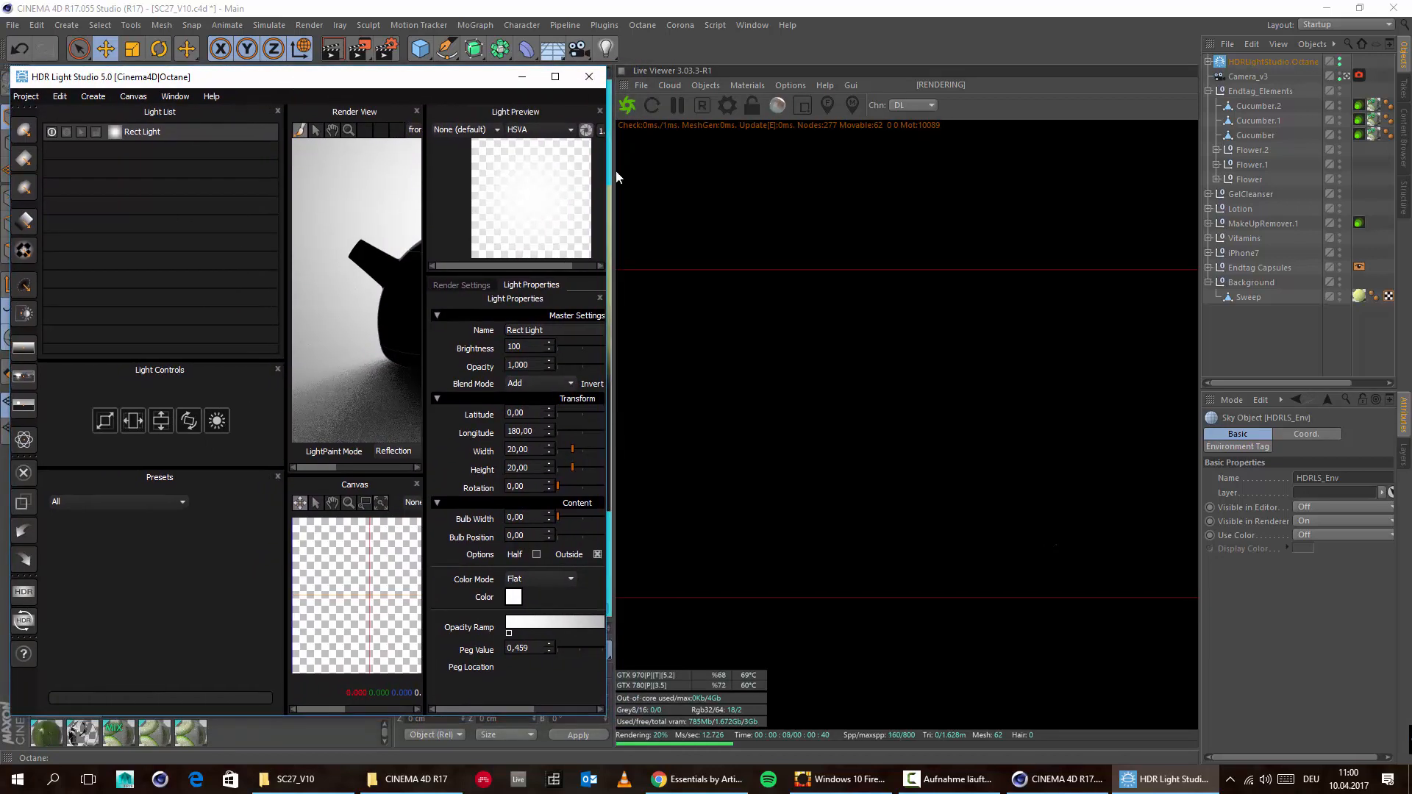
pyautogui.moveTo(611, 172); pyautogui.dragTo(773, 229)
pyautogui.click(614, 200)
pyautogui.click(1147, 779)
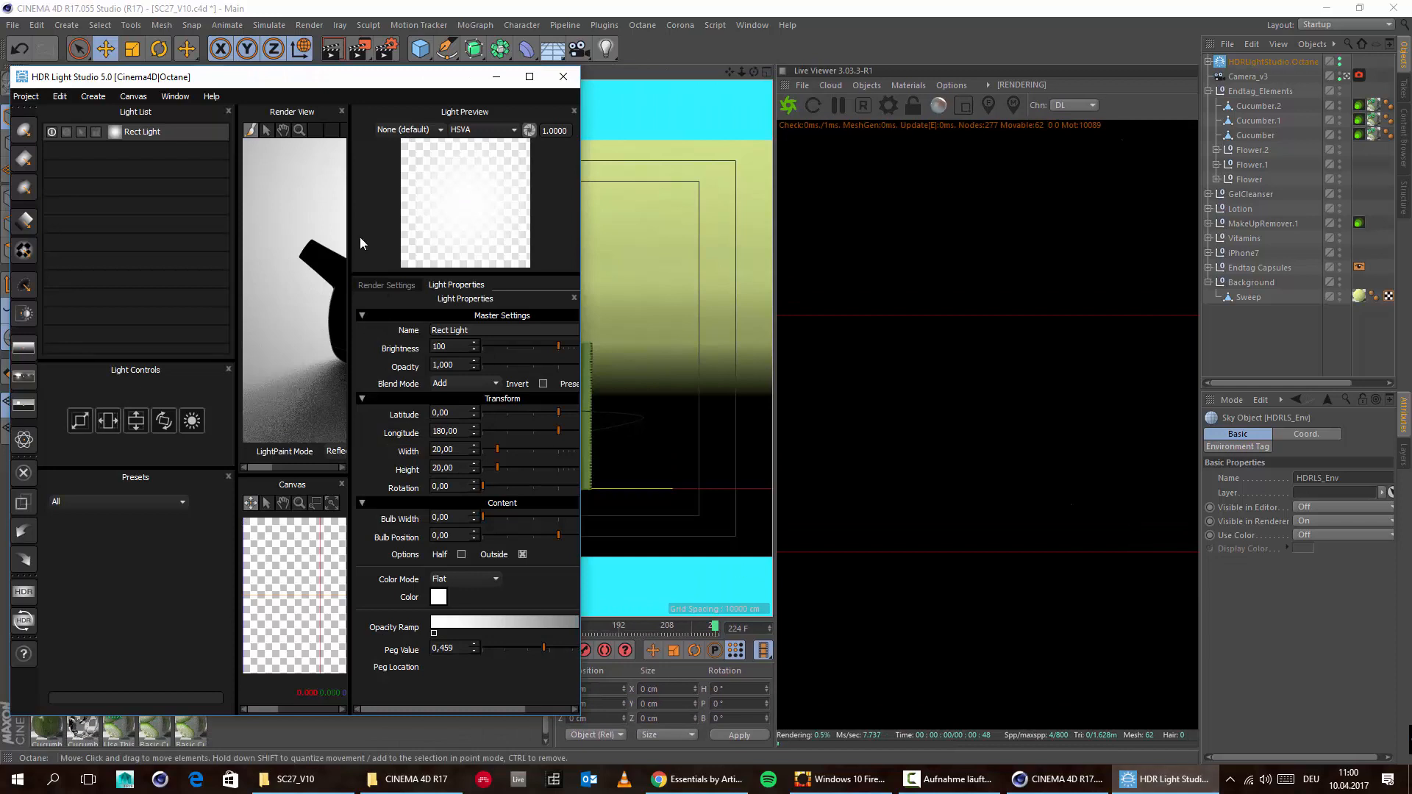
pyautogui.moveTo(579, 267); pyautogui.dragTo(776, 269)
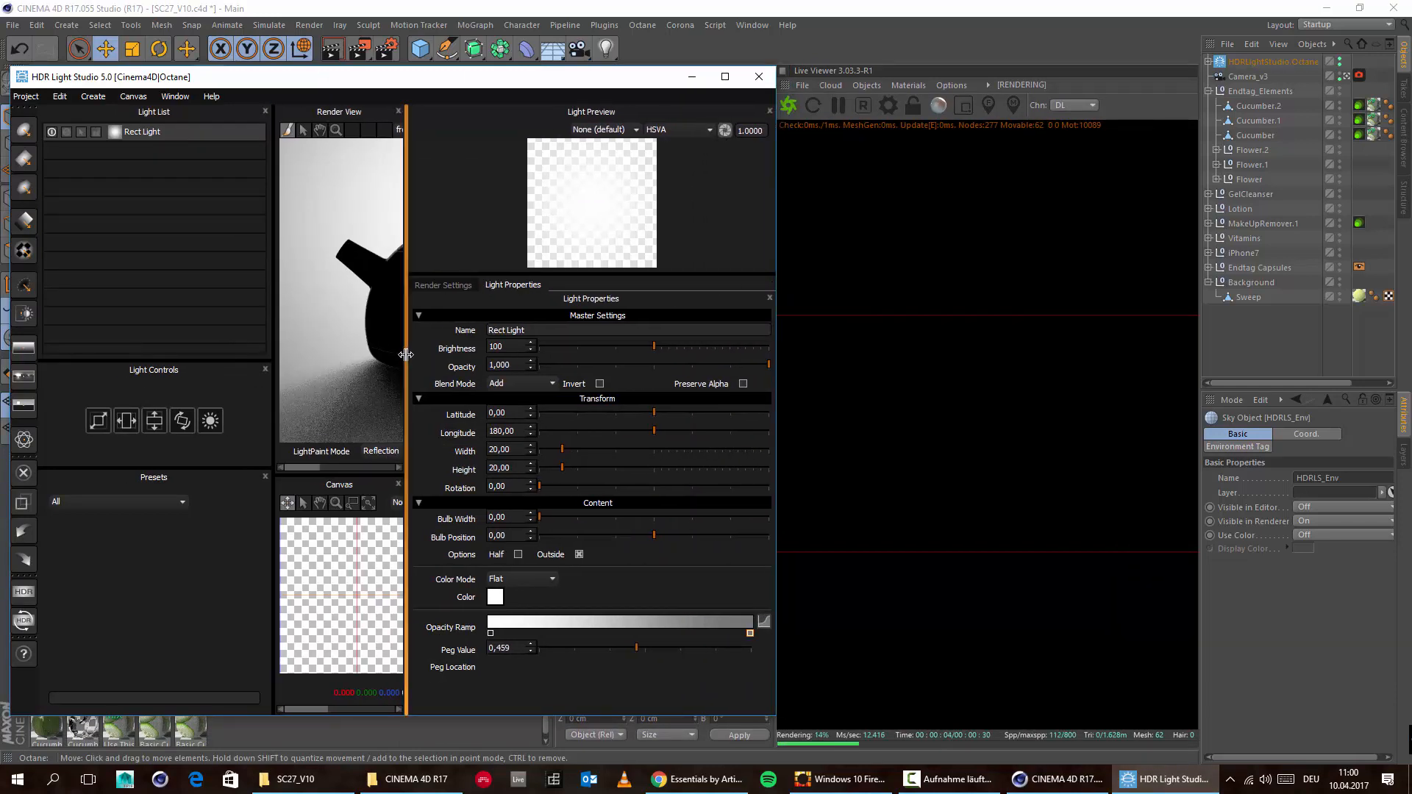
pyautogui.moveTo(407, 360); pyautogui.dragTo(445, 368)
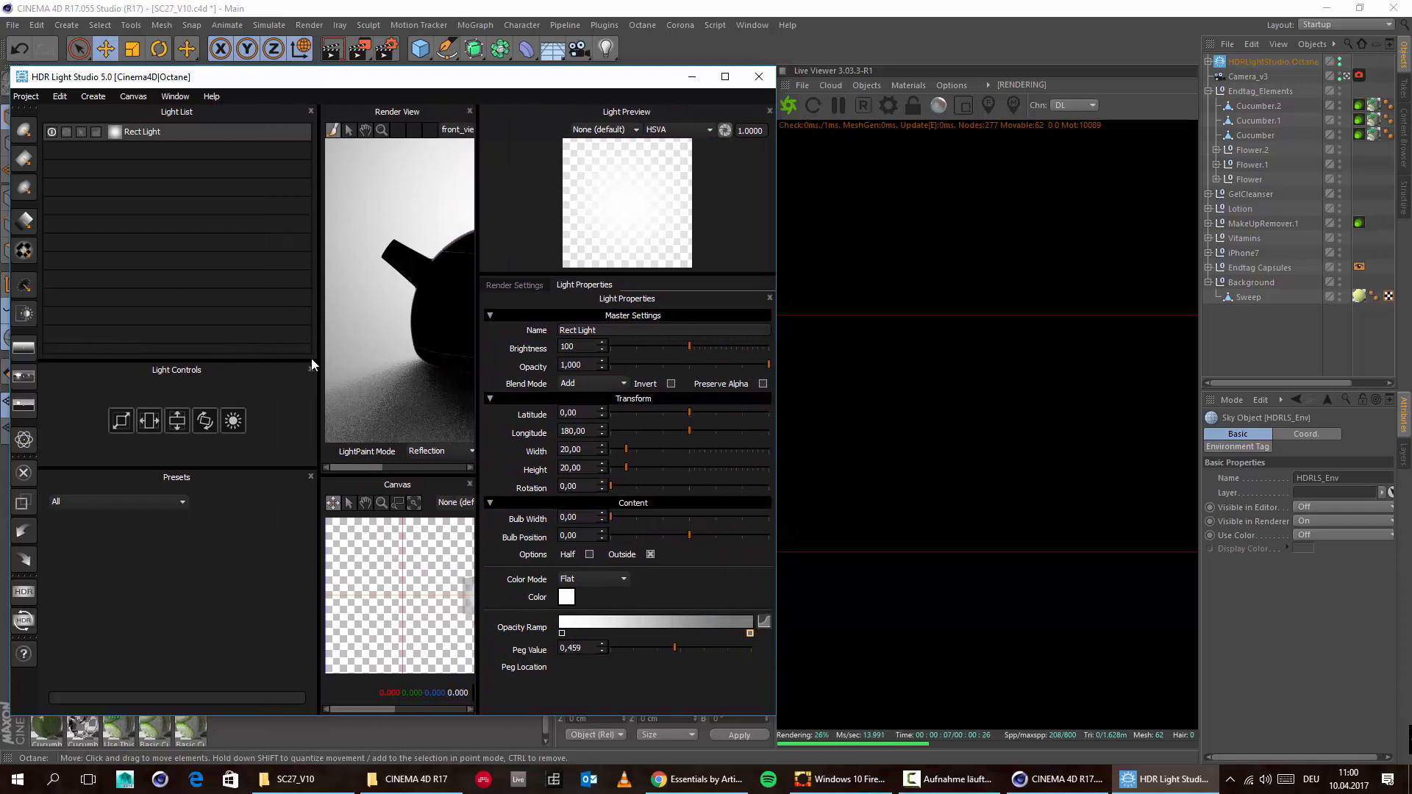
pyautogui.moveTo(319, 360); pyautogui.dragTo(204, 363)
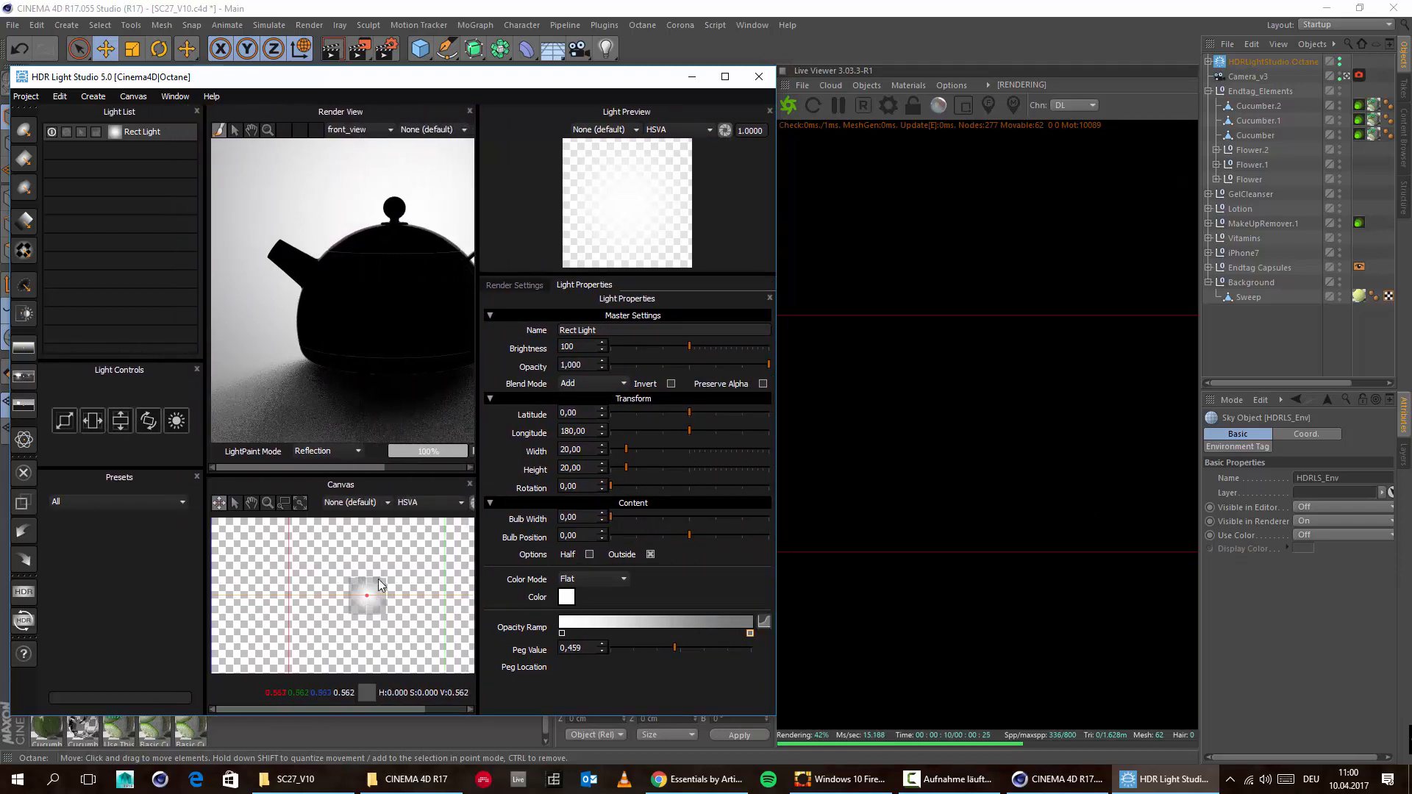
# Step: Place the Rect Light at about latitude -33.11, longitude 236.89, with brightness 733, width 47.45 and height 64.19
pyautogui.moveTo(370, 590); pyautogui.dragTo(310, 565)
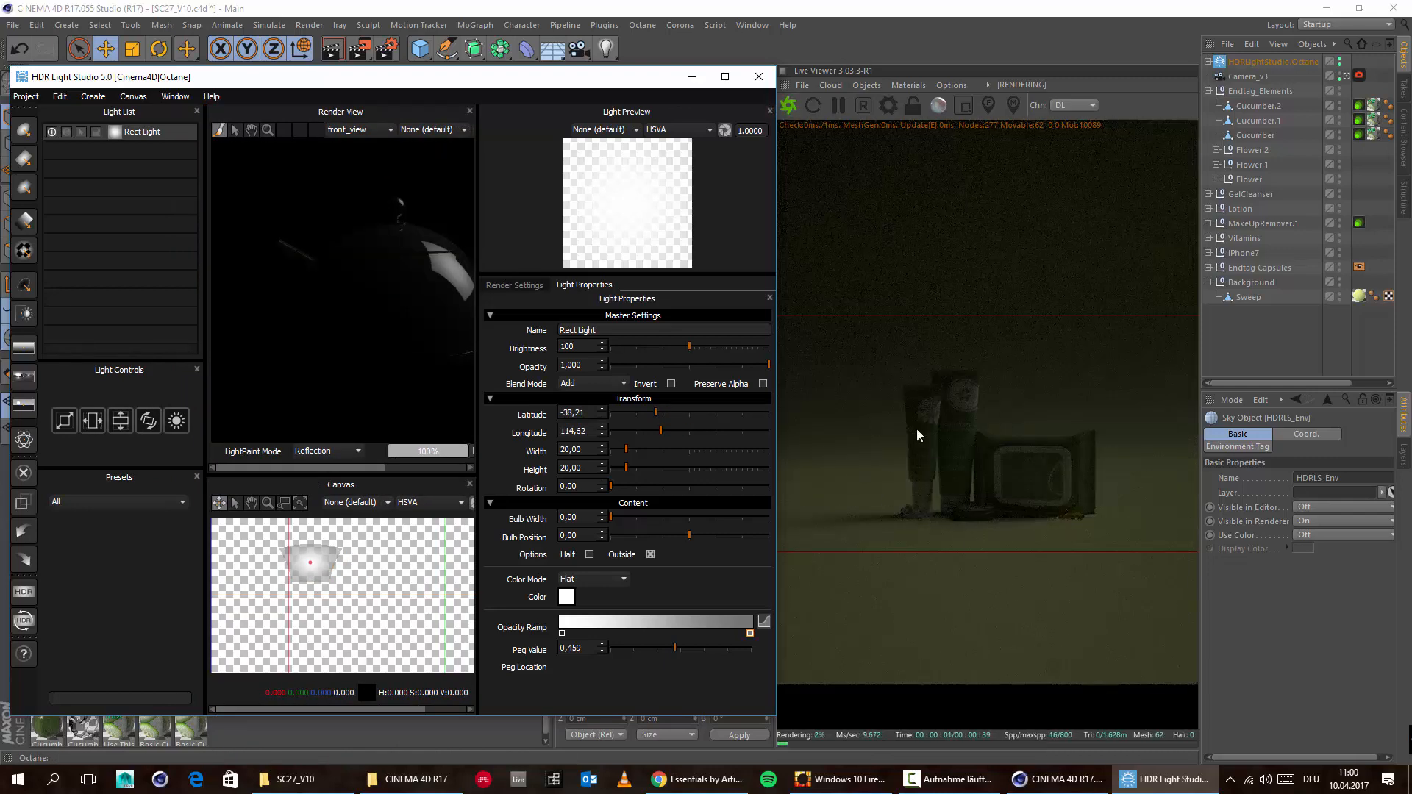
pyautogui.moveTo(318, 562); pyautogui.dragTo(416, 567)
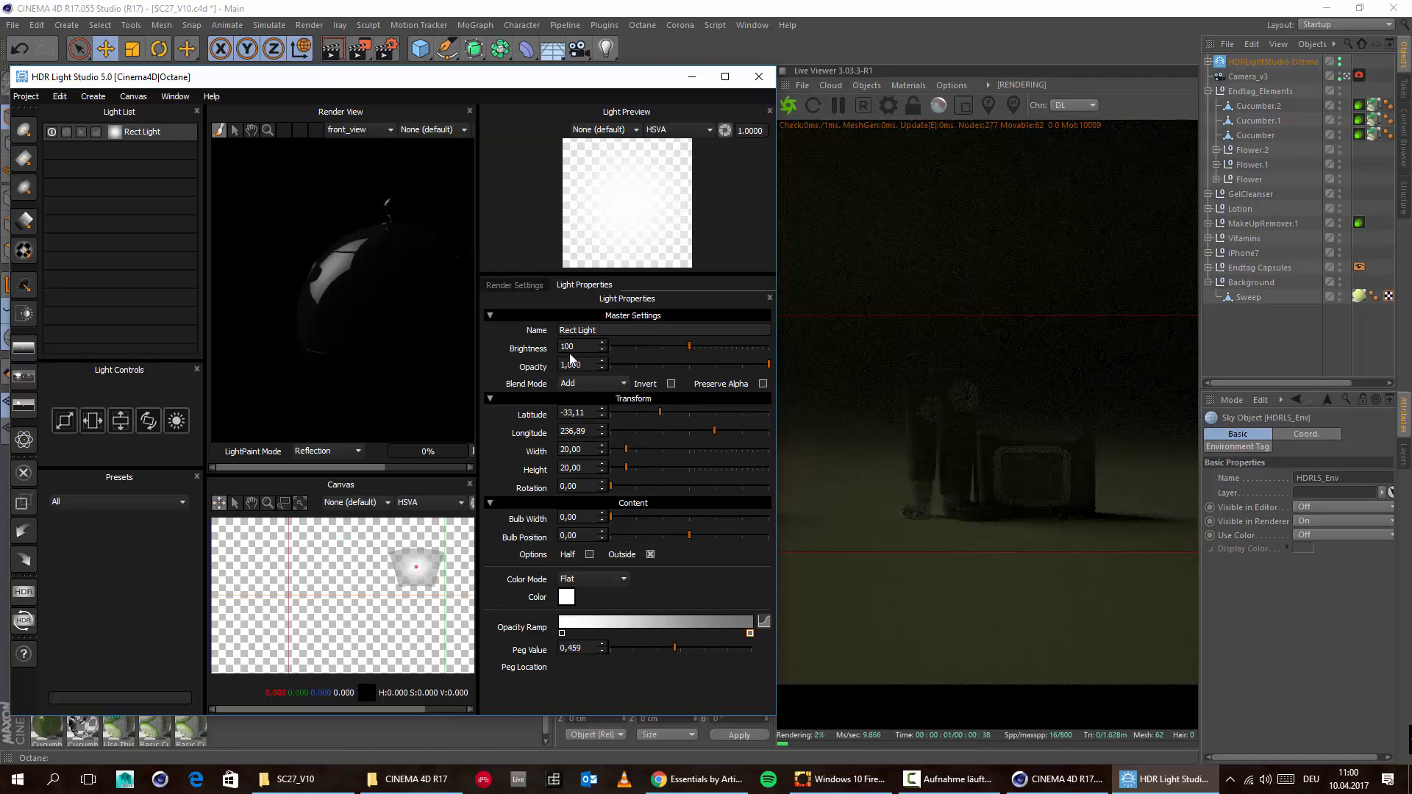
pyautogui.moveTo(690, 351); pyautogui.dragTo(716, 352)
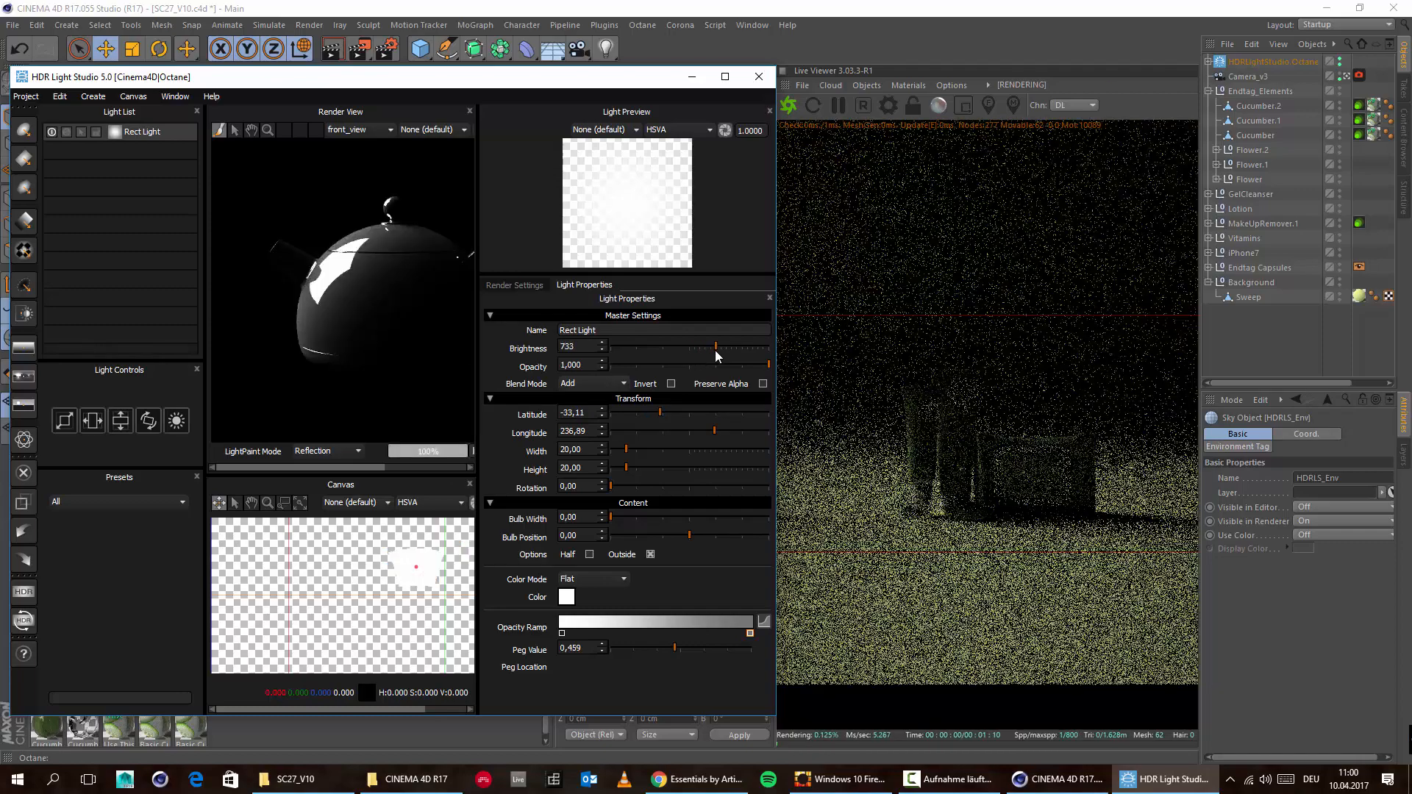
pyautogui.moveTo(626, 449); pyautogui.dragTo(669, 471)
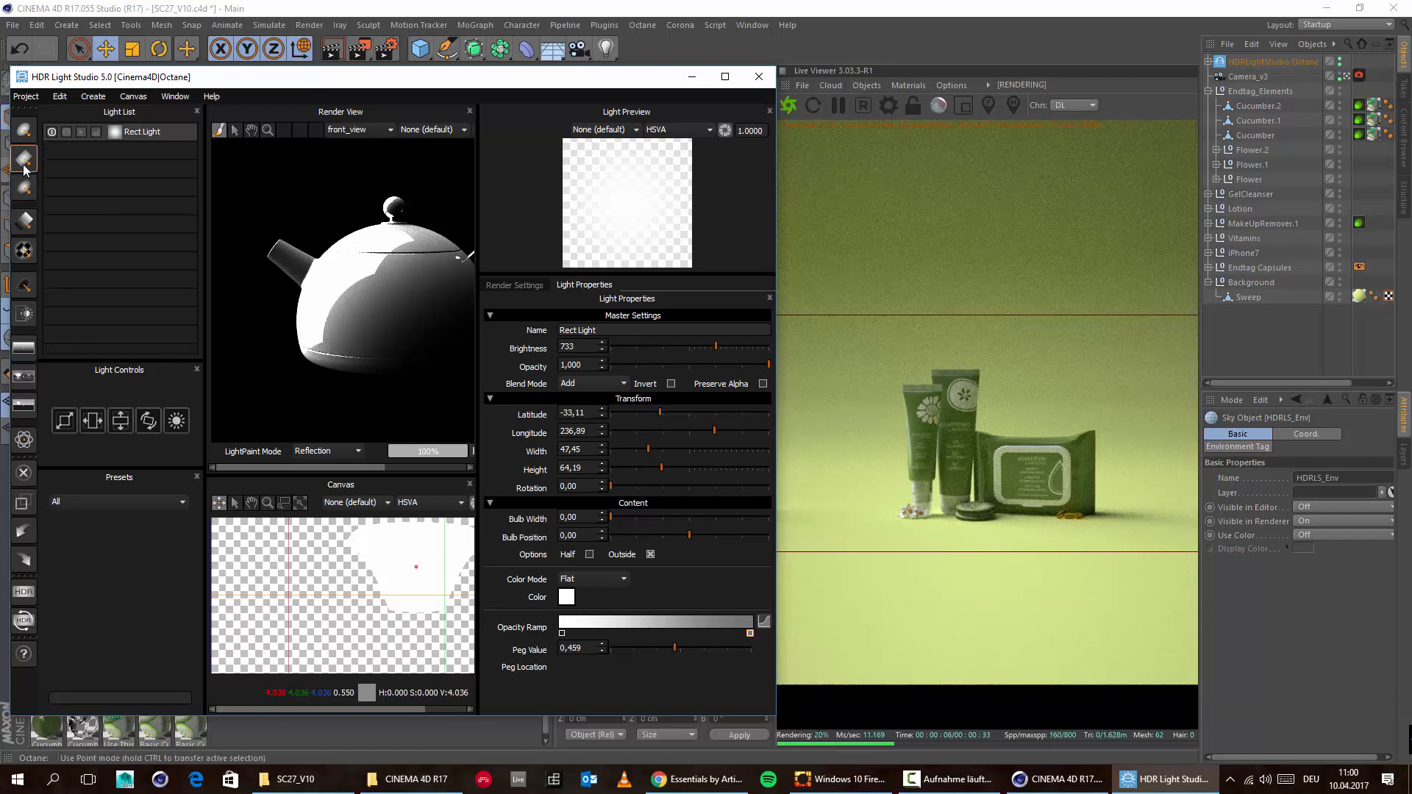
# Step: Add a second Rect Light and switch off the first one in the light list
pyautogui.click(24, 188)
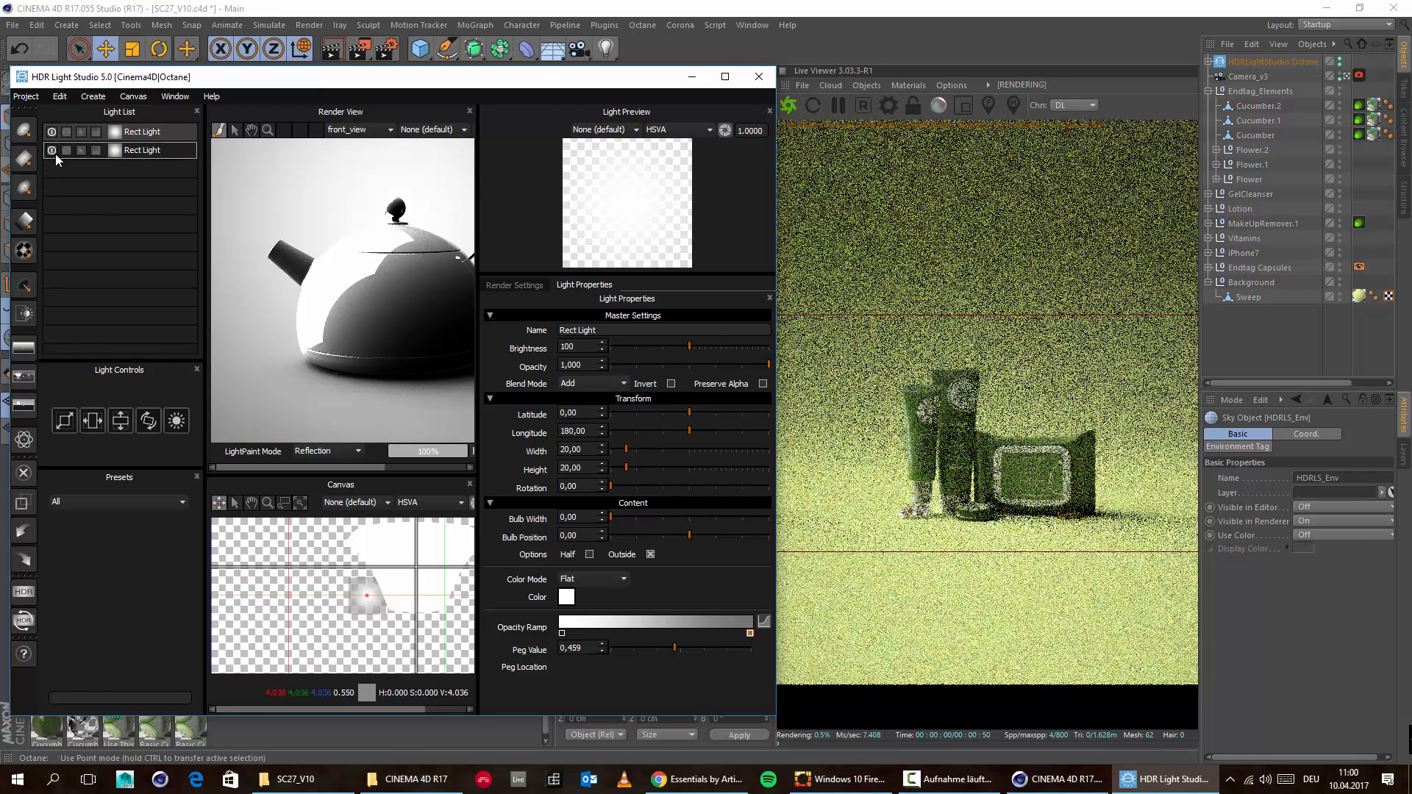
pyautogui.click(51, 151)
pyautogui.click(52, 151)
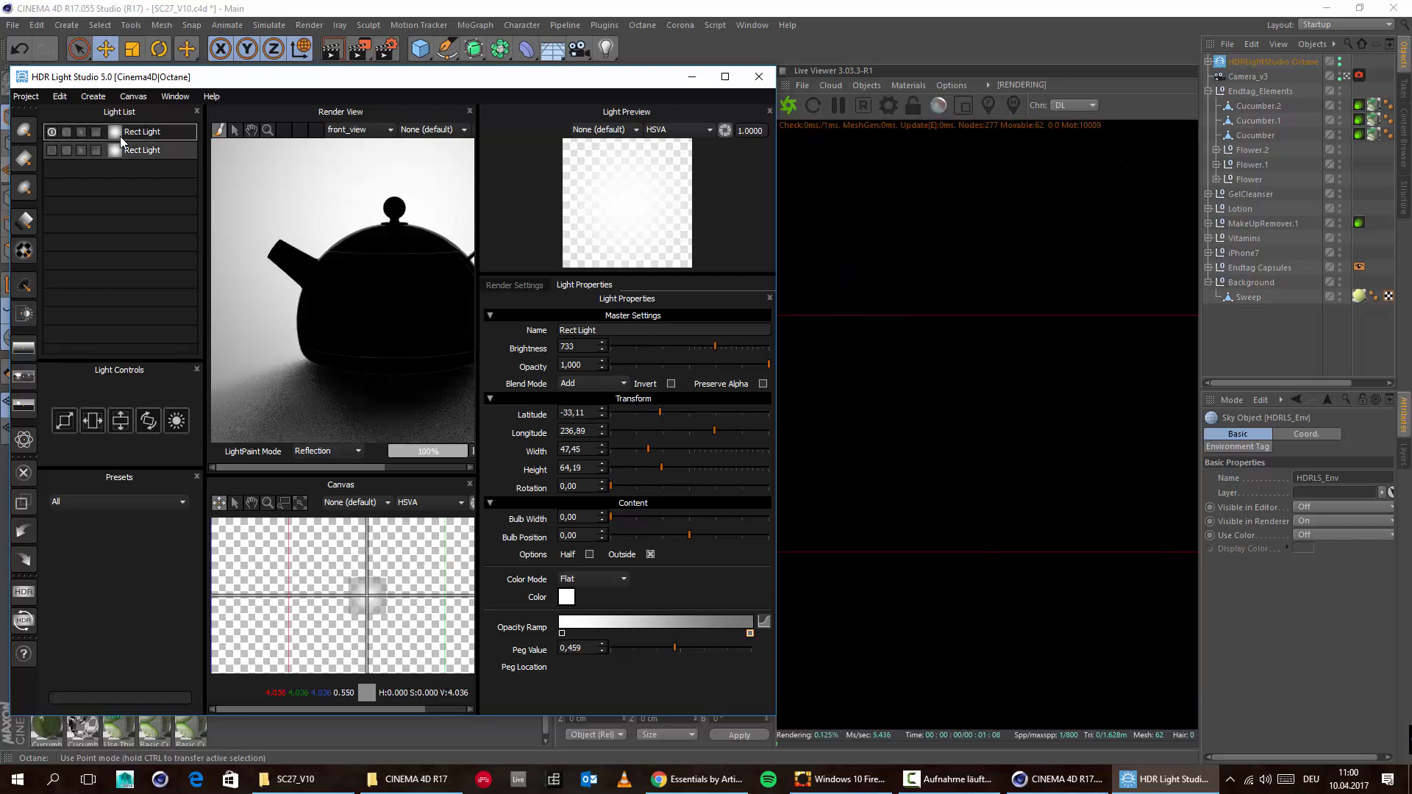
# Step: Place the second Rect Light at about latitude -13.58, longitude 108.68, with brightness 346, width 57.68 and height 58.61
pyautogui.click(371, 592)
pyautogui.moveTo(371, 592); pyautogui.dragTo(273, 596)
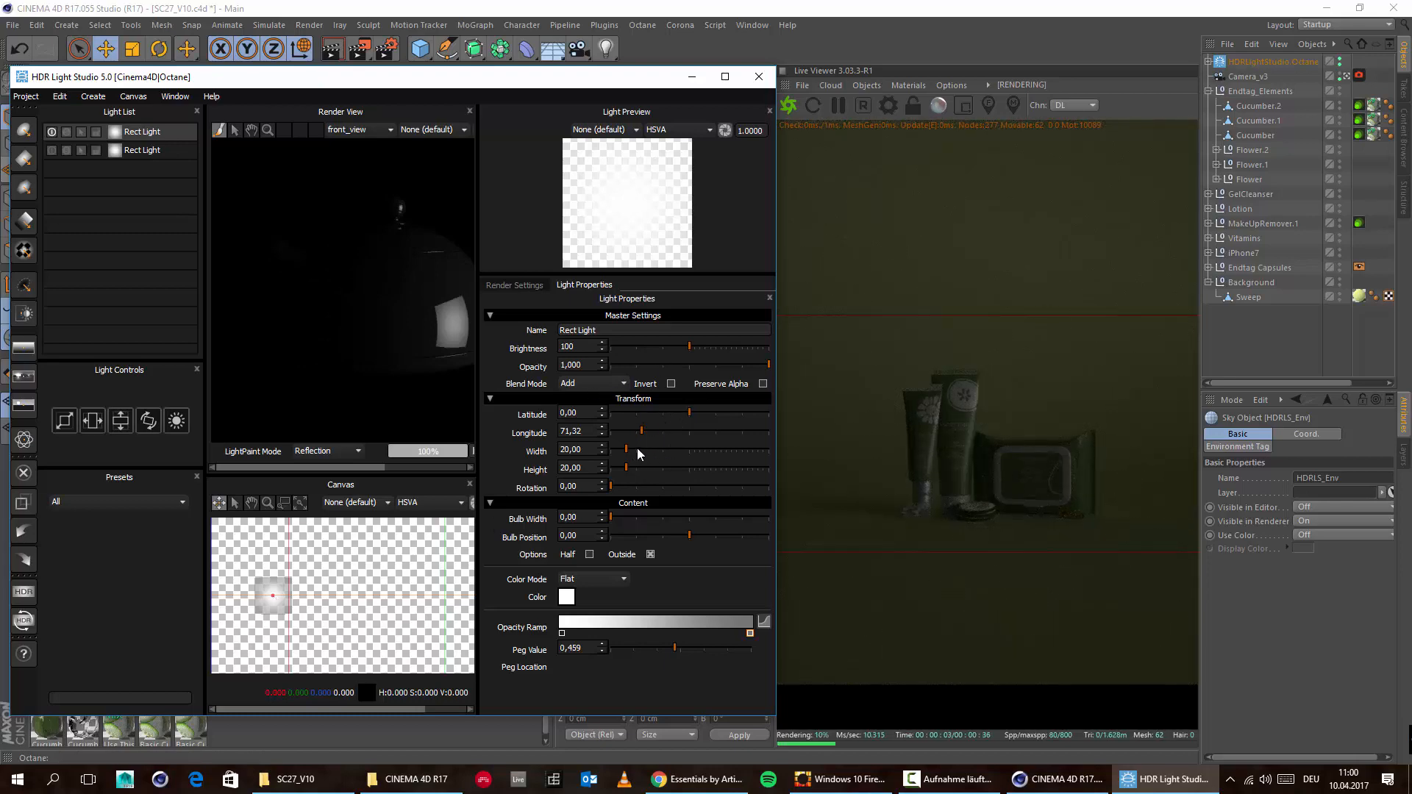
pyautogui.moveTo(637, 447); pyautogui.dragTo(656, 469)
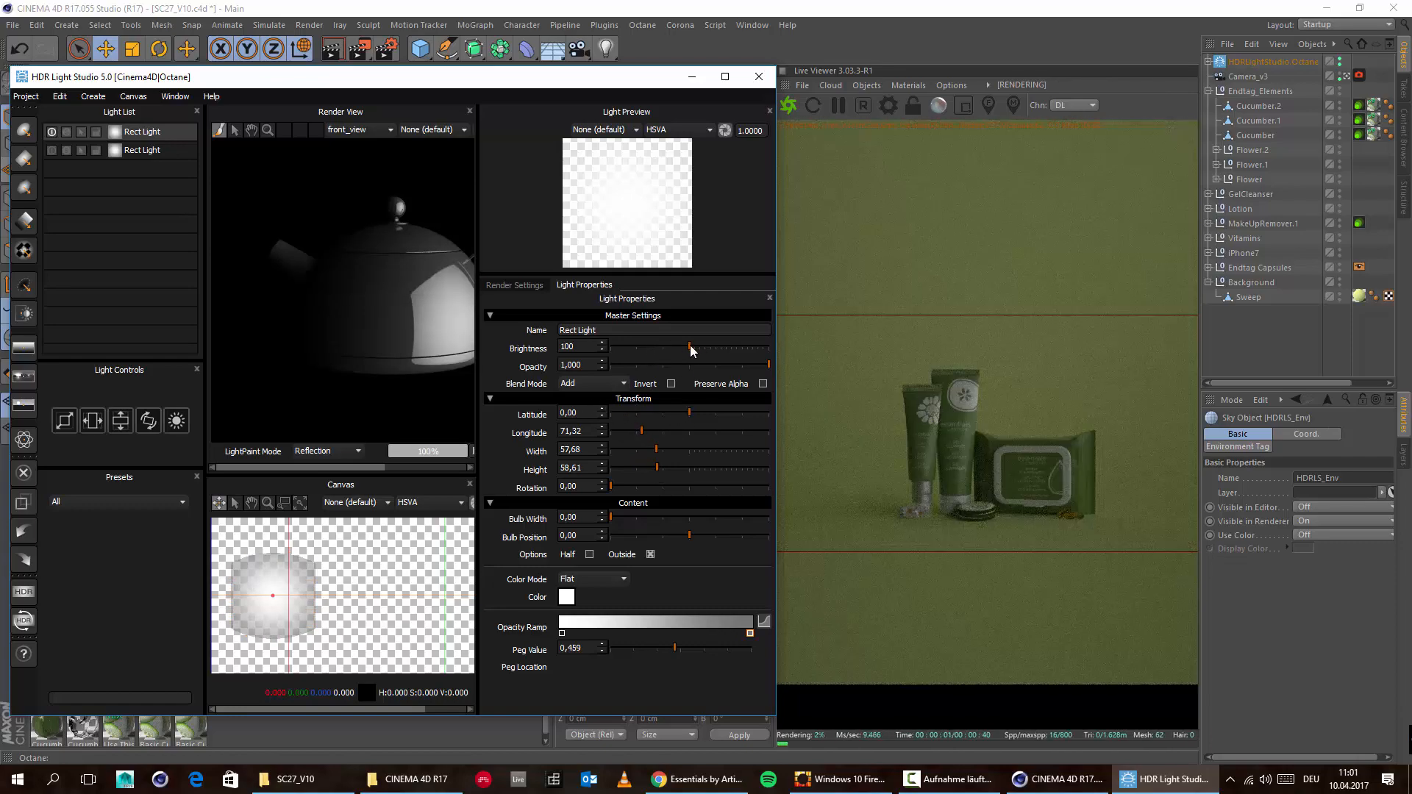
pyautogui.moveTo(690, 347); pyautogui.dragTo(710, 349)
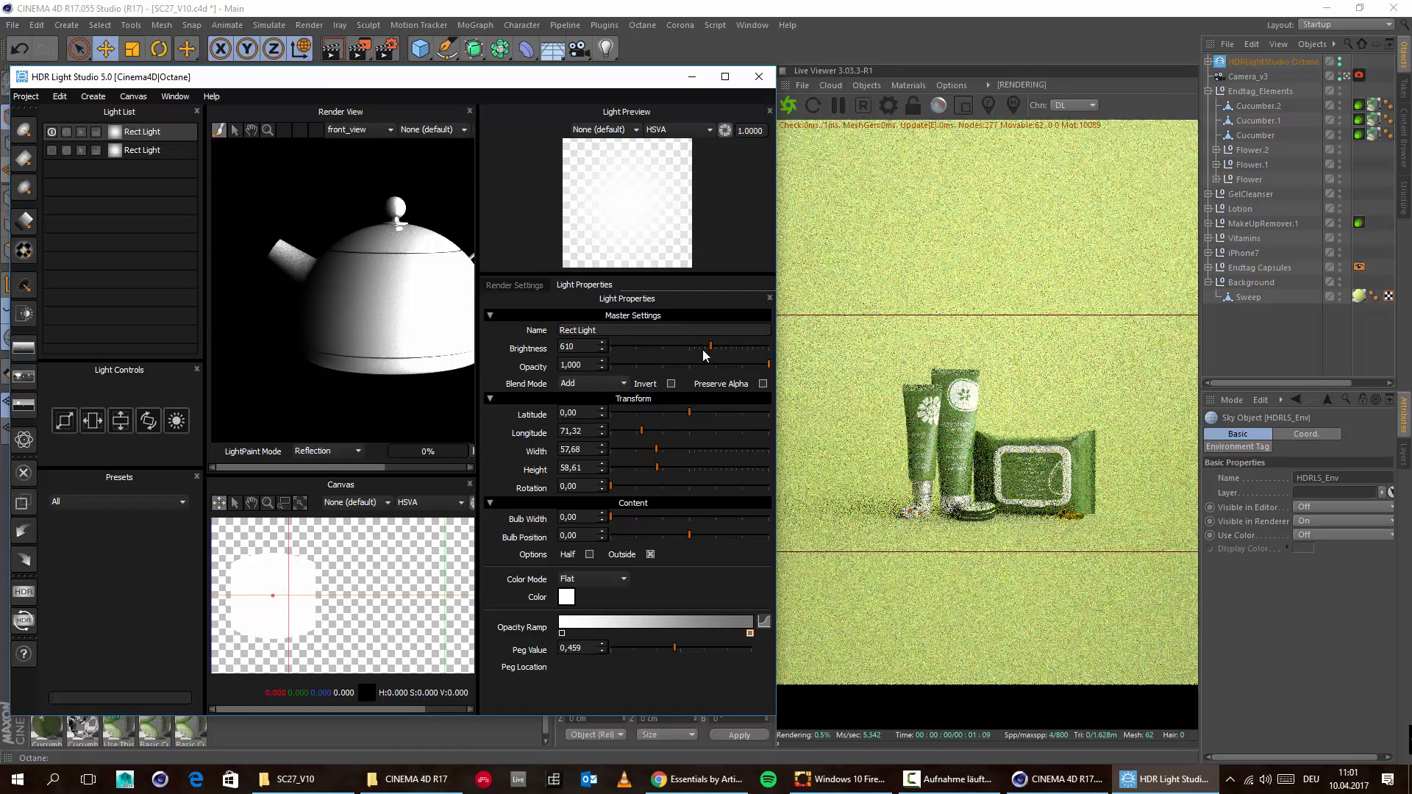
pyautogui.moveTo(711, 347)
pyautogui.mouseDown()
pyautogui.moveTo(687, 346)
pyautogui.moveTo(699, 347)
pyautogui.mouseUp()
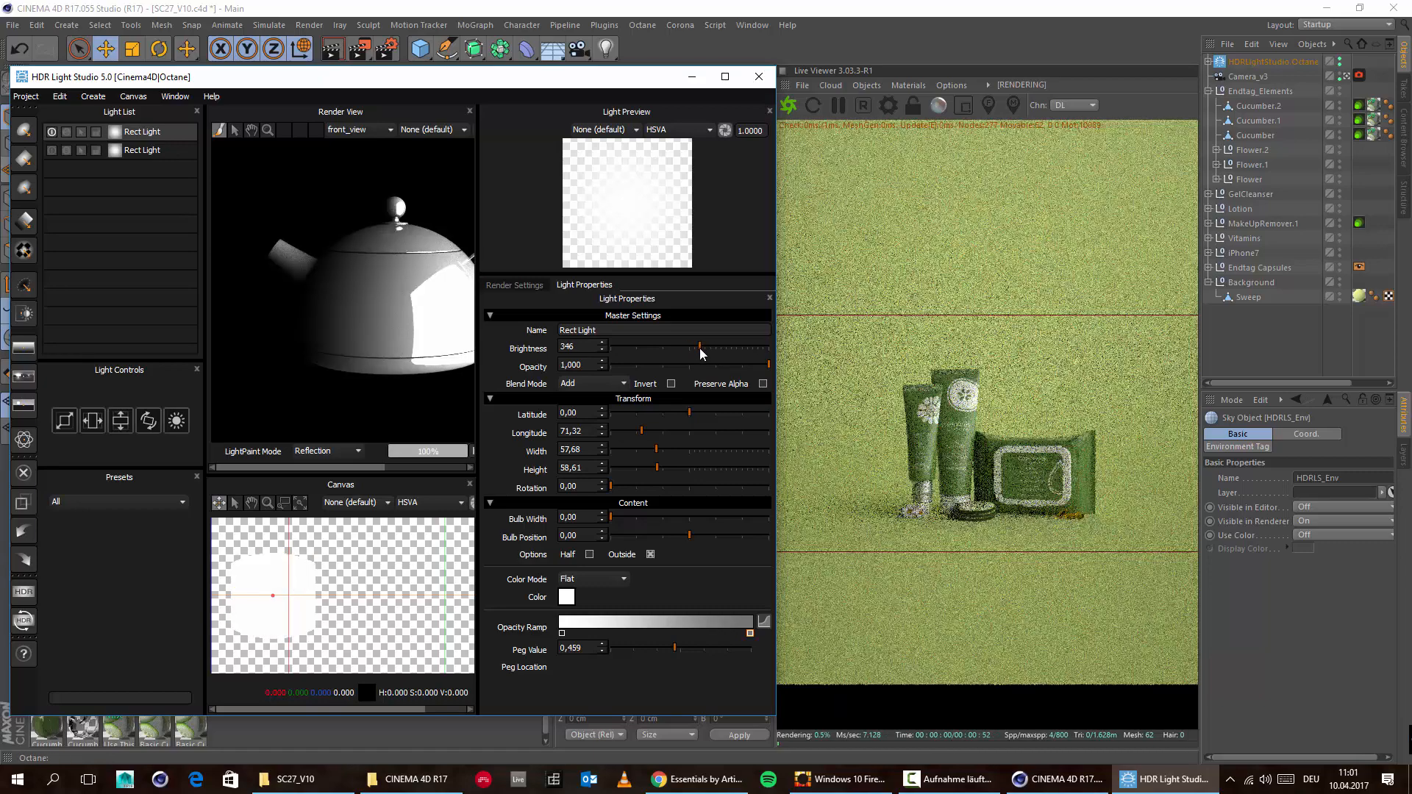
pyautogui.moveTo(279, 597); pyautogui.dragTo(307, 589)
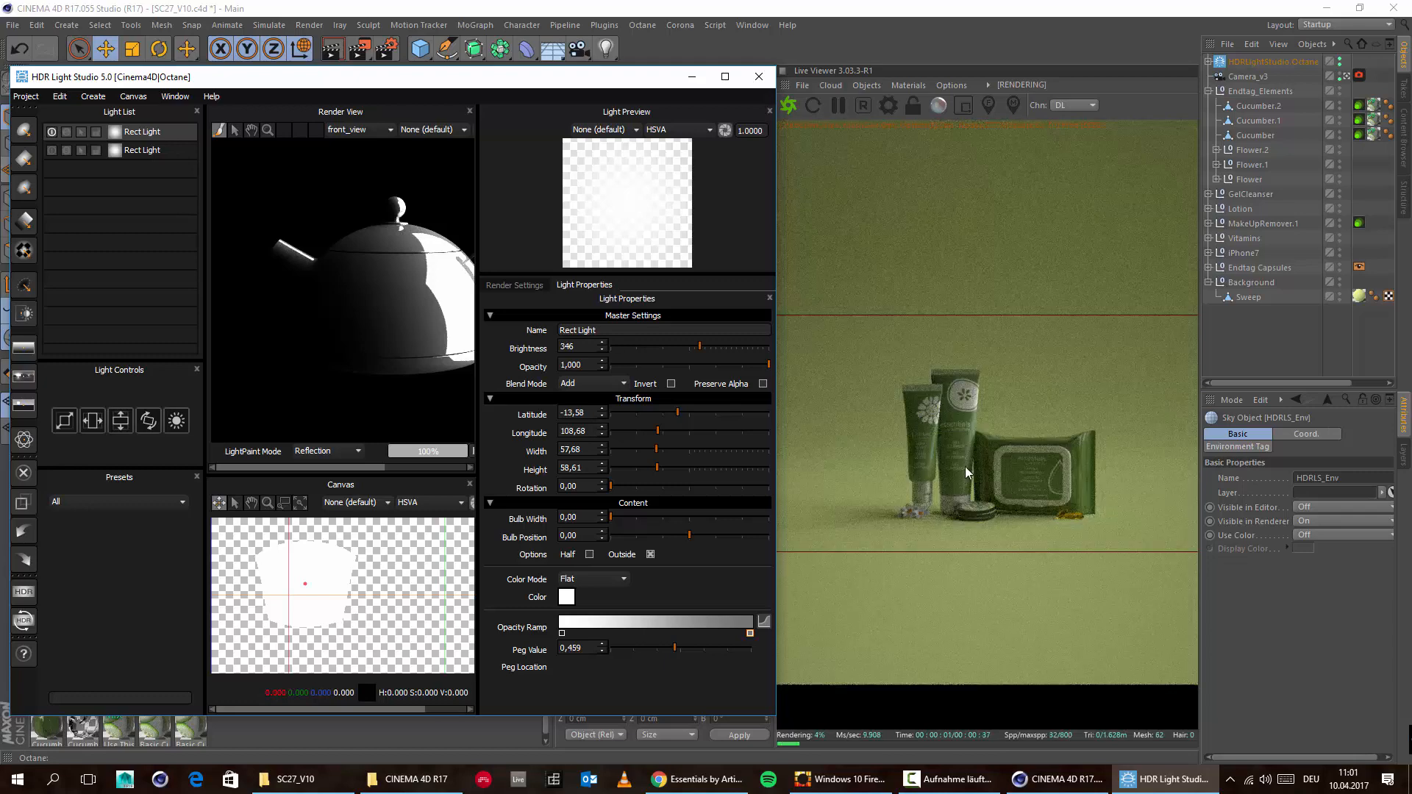
# Step: Switch the first Rect Light on for comparison, switch both Rect Lights off, and add a Hex Light
pyautogui.click(52, 151)
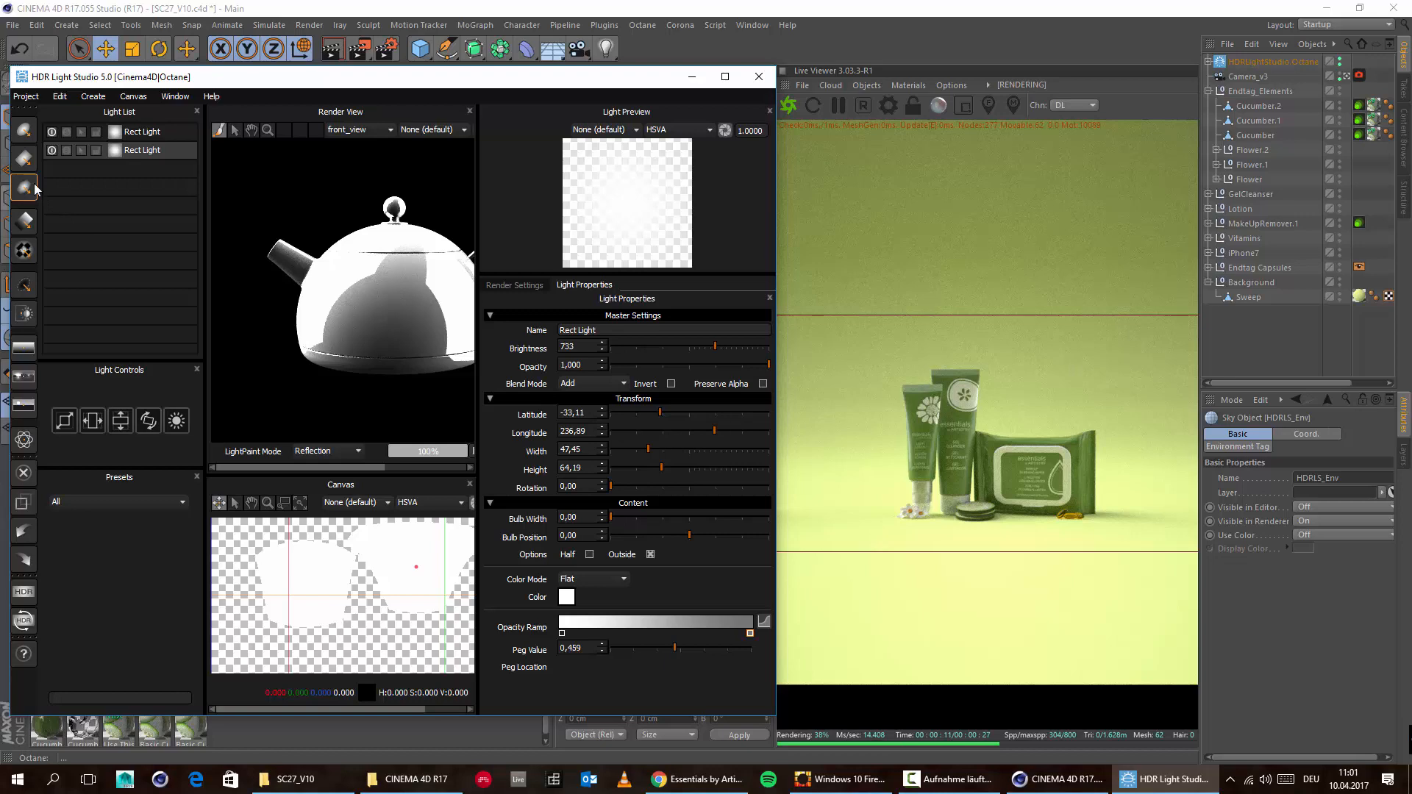
pyautogui.click(51, 150)
pyautogui.click(51, 132)
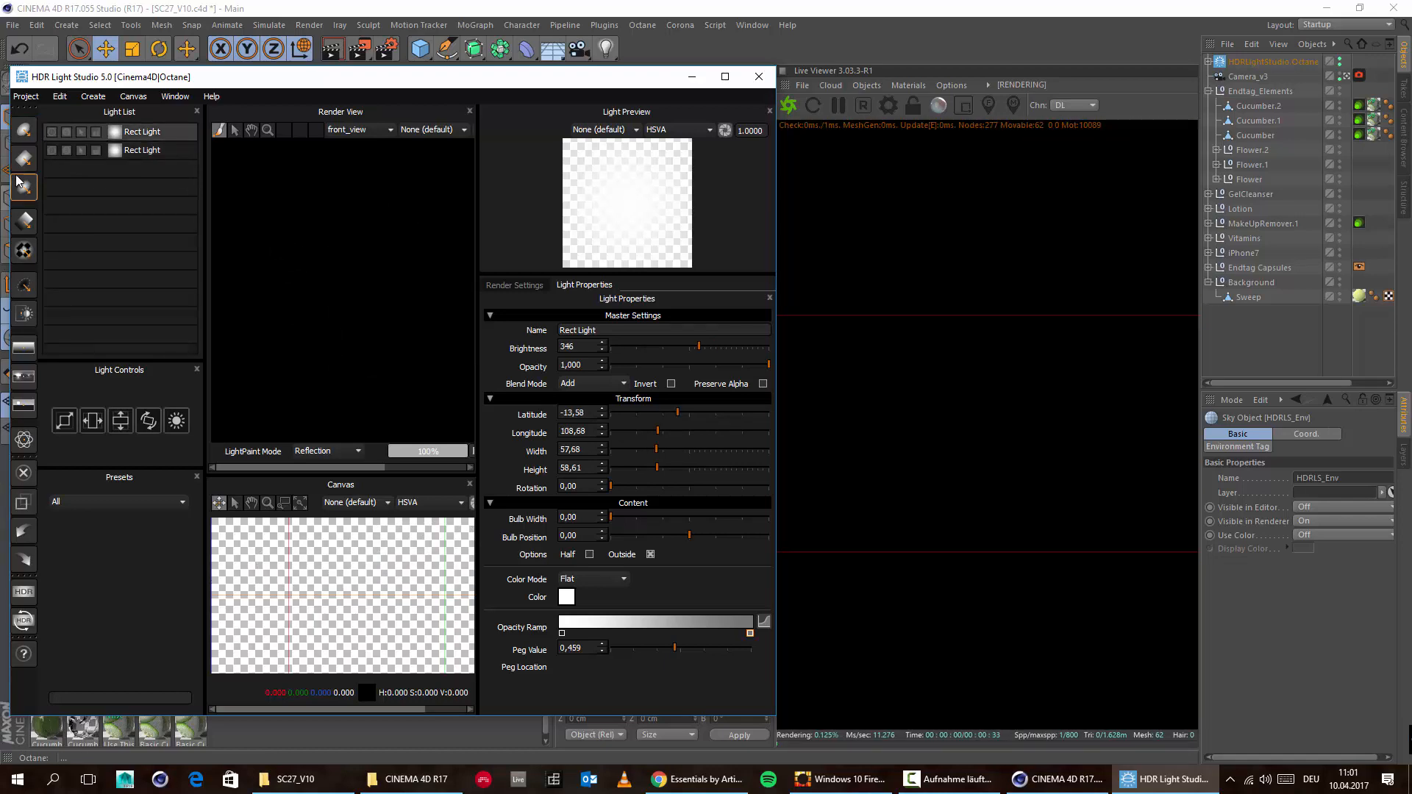
pyautogui.click(18, 184)
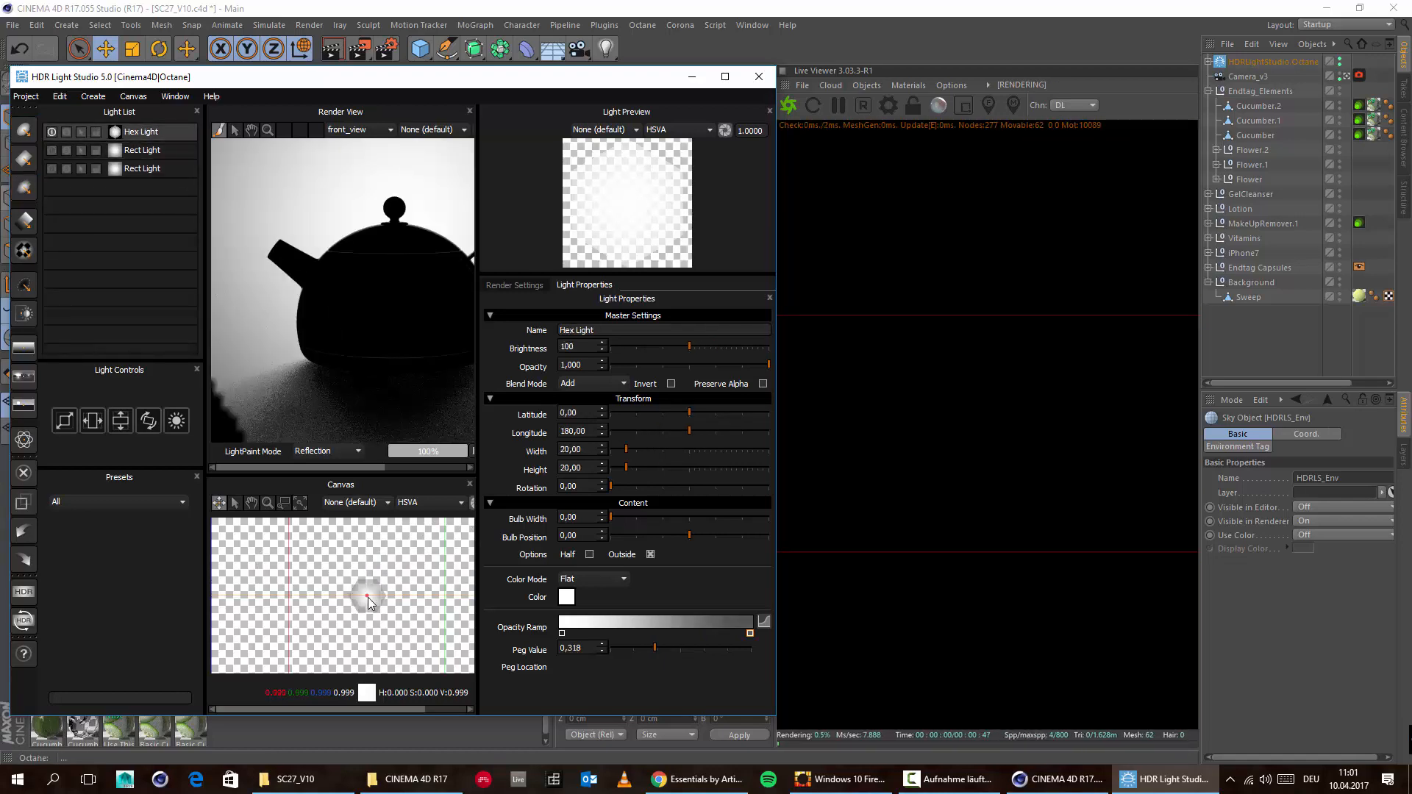
# Step: Place the Hex Light at about latitude -11.04, longitude 80.66, with brightness 593, width 66.98 and height 65.12
pyautogui.moveTo(370, 603); pyautogui.dragTo(303, 596)
pyautogui.moveTo(689, 346); pyautogui.dragTo(710, 347)
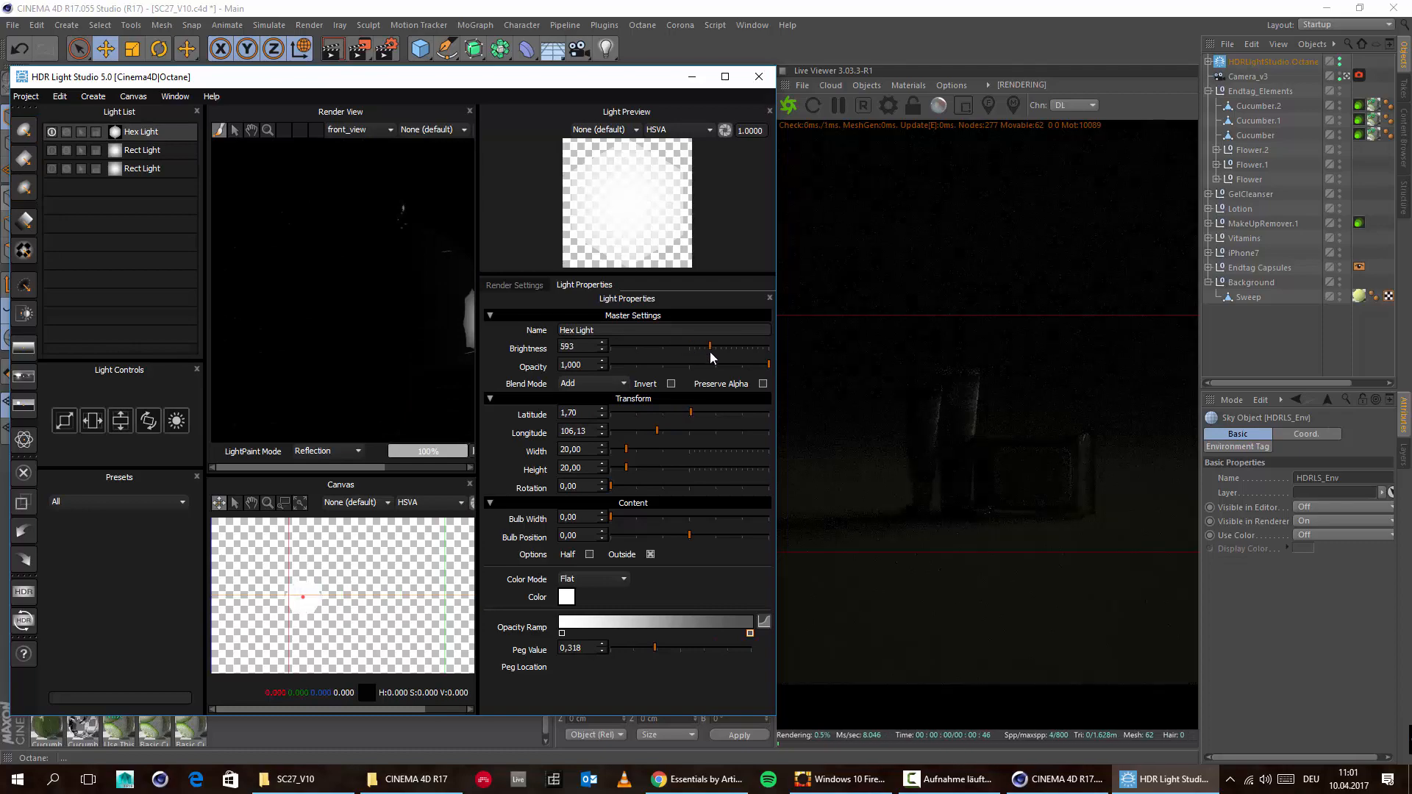
pyautogui.click(663, 449)
pyautogui.click(662, 469)
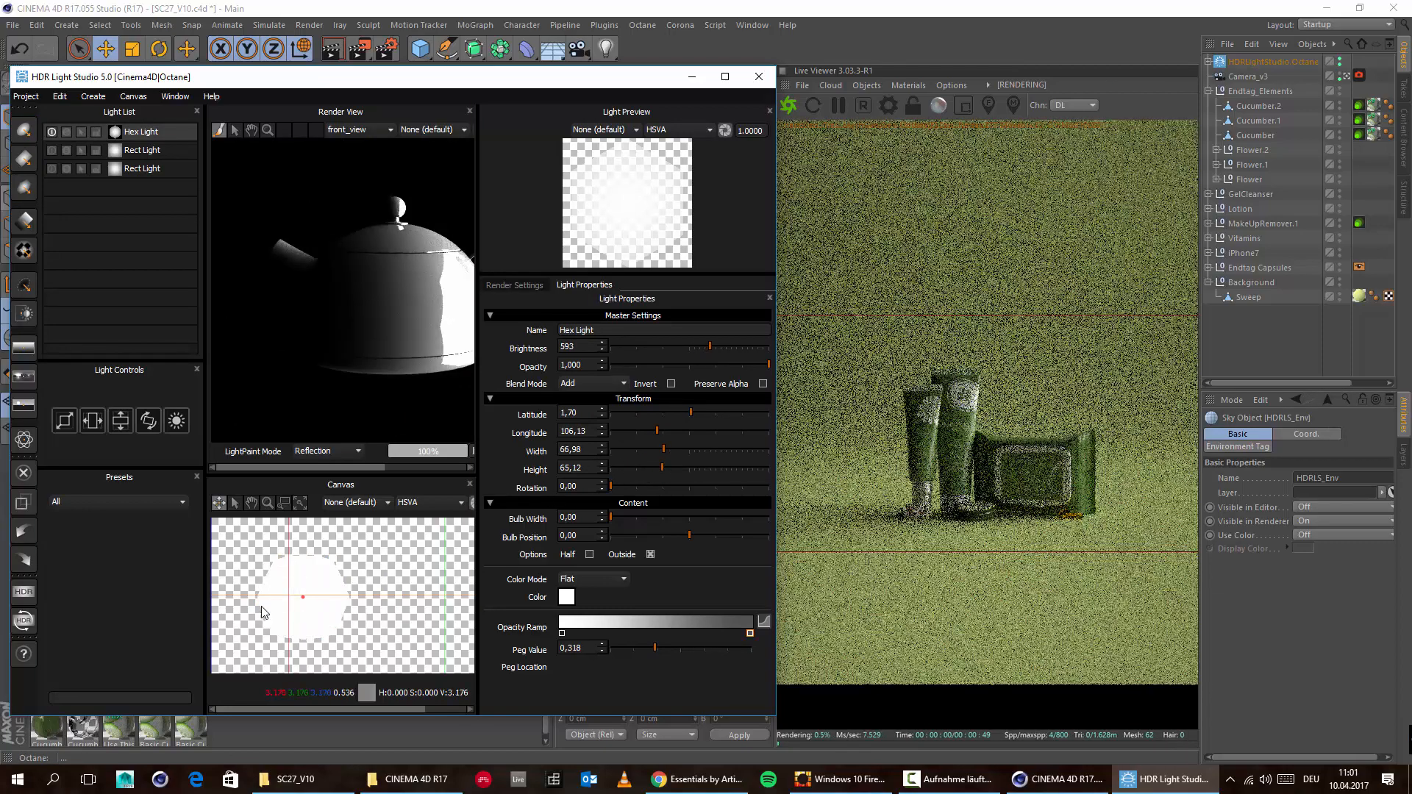
pyautogui.click(282, 589)
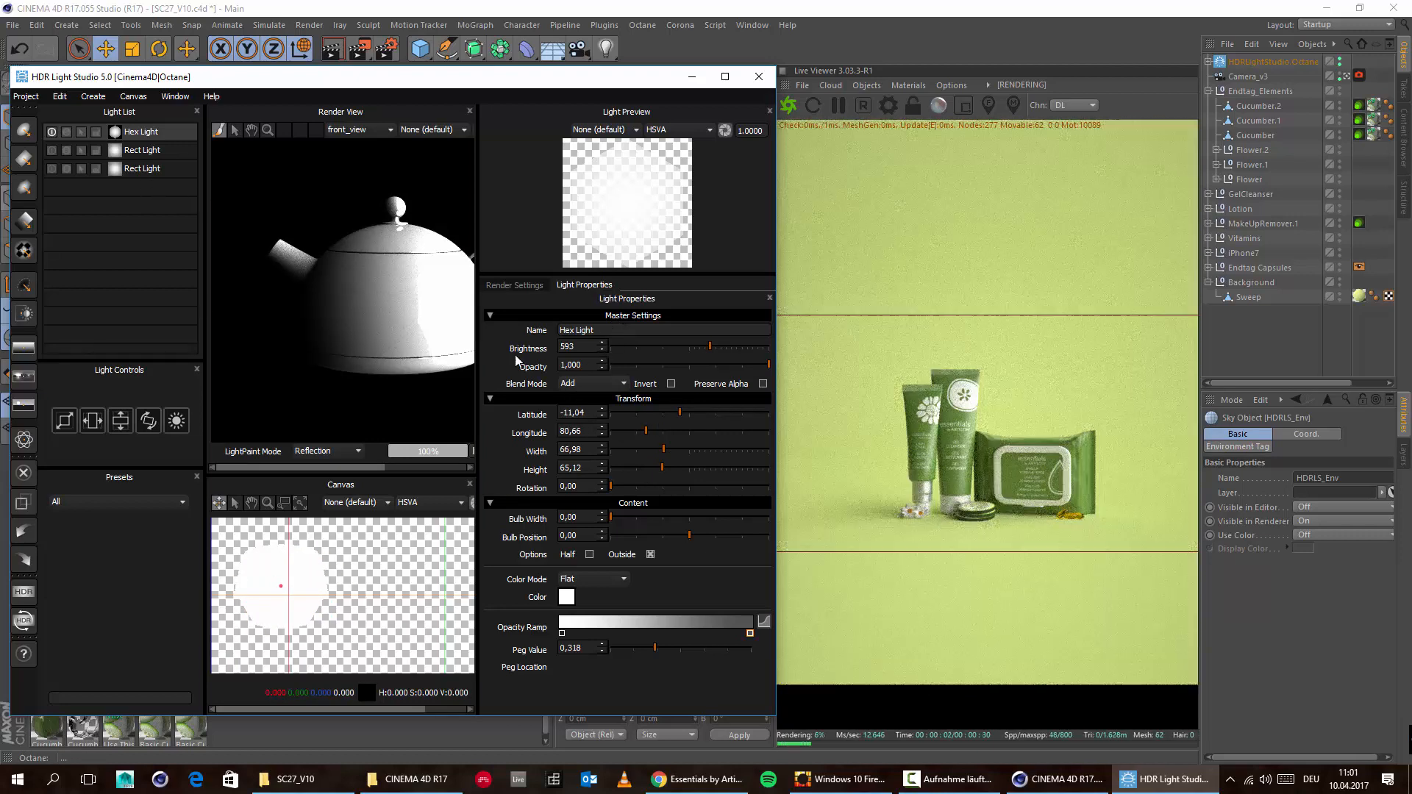
# Step: Delete the Hex Light and switch both Rect Lights on in the light list
pyautogui.click(146, 135)
pyautogui.rightClick(145, 134)
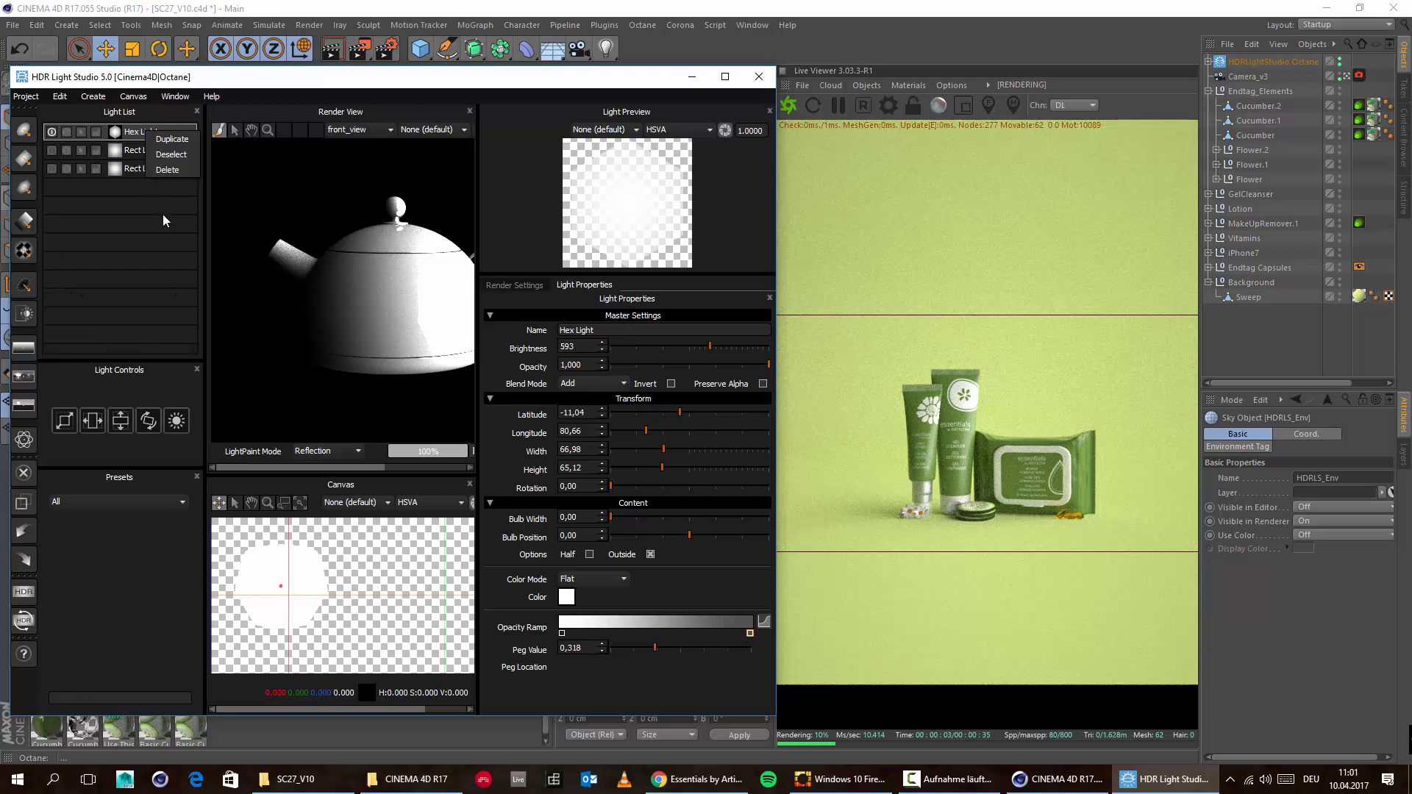
pyautogui.click(184, 170)
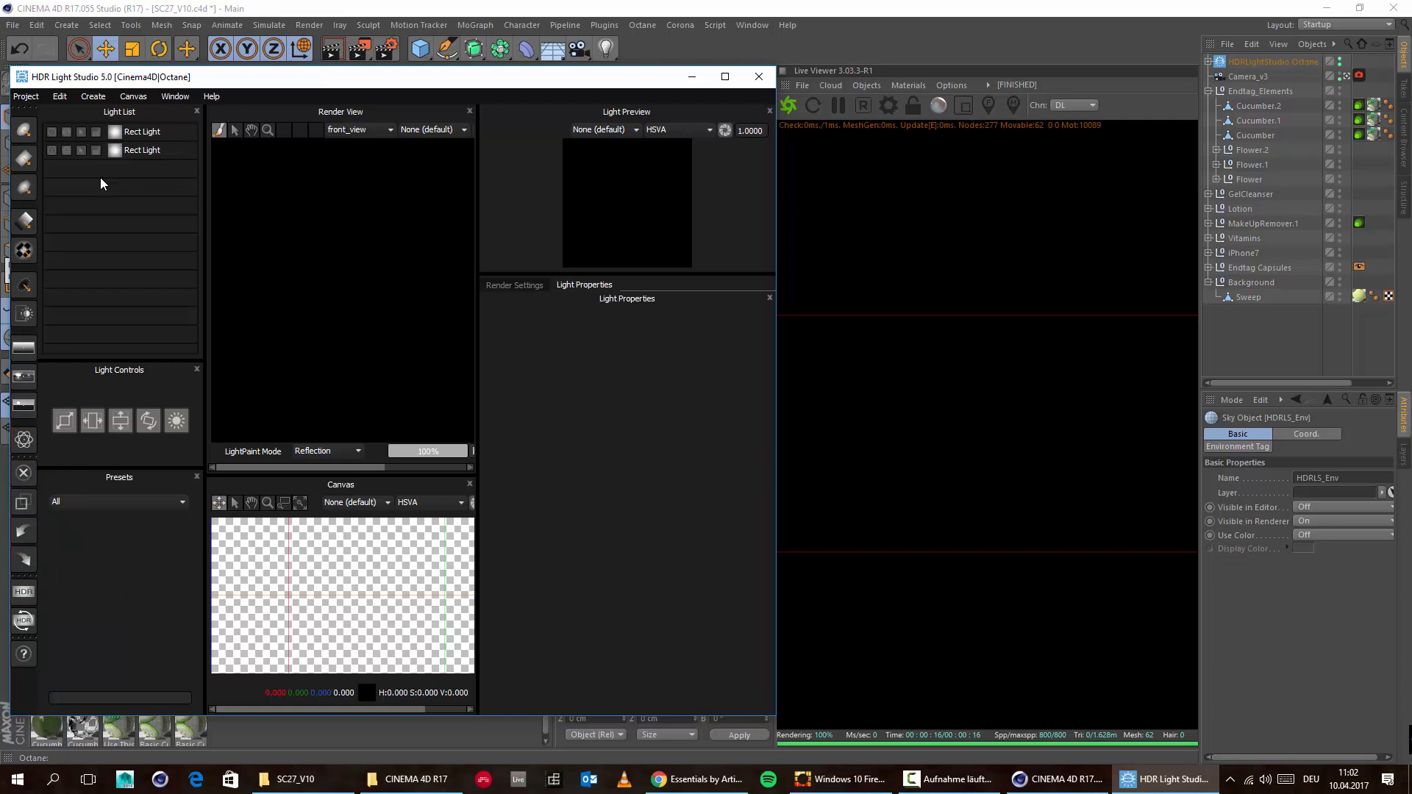
pyautogui.click(53, 150)
pyautogui.click(51, 132)
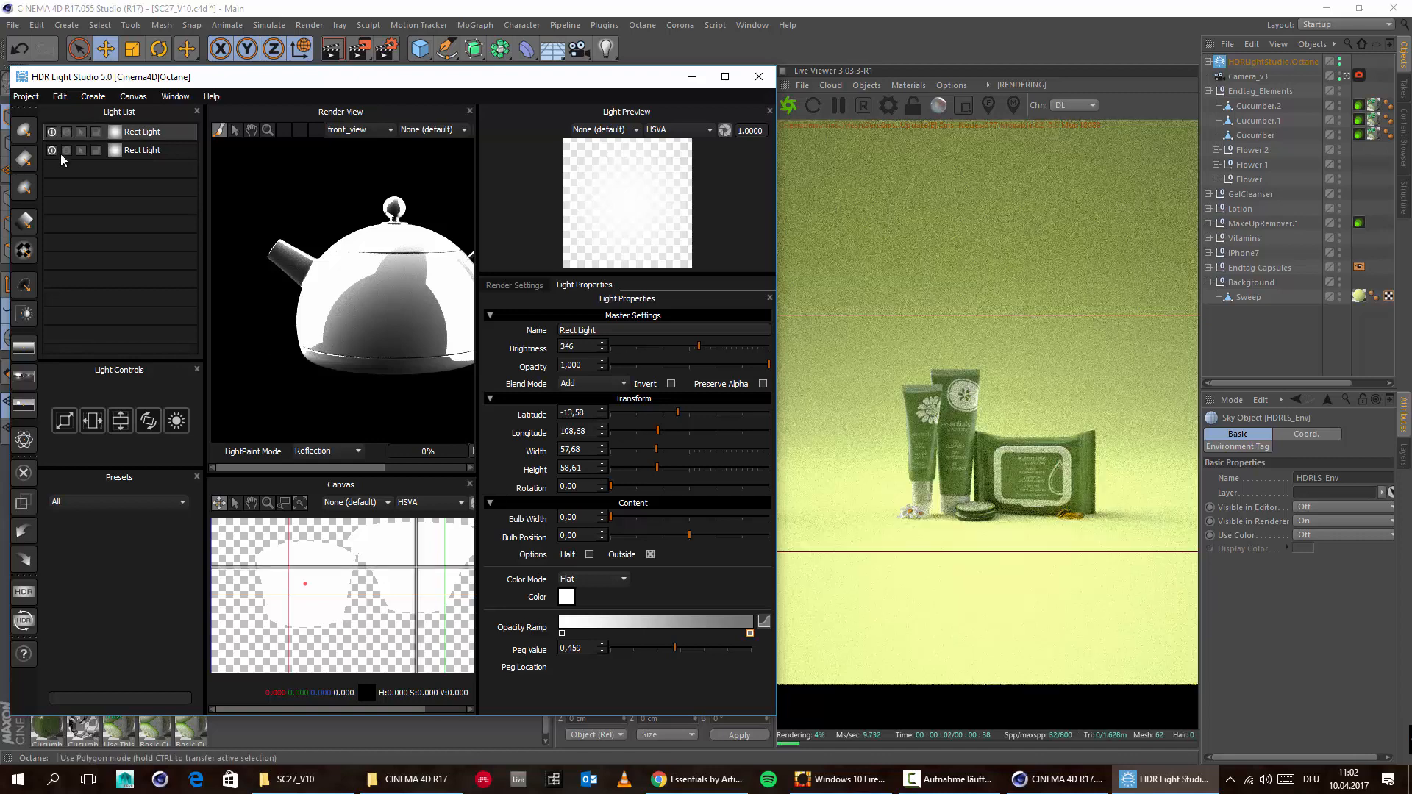
# Step: Set up a production HDRI render at 3000x1500 with destination EXR (OpenEXR) and type 16-bit half
pyautogui.click(35, 98)
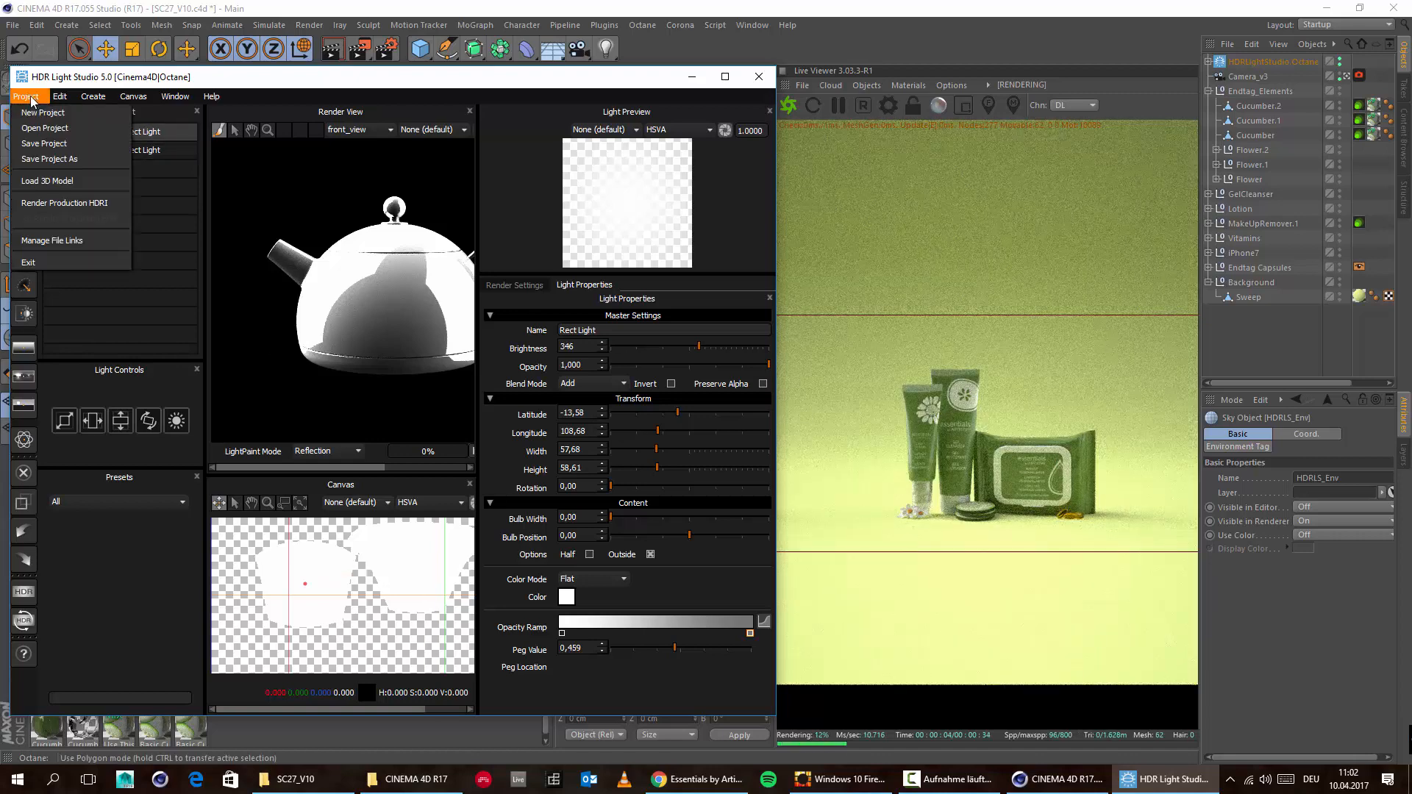
pyautogui.click(103, 205)
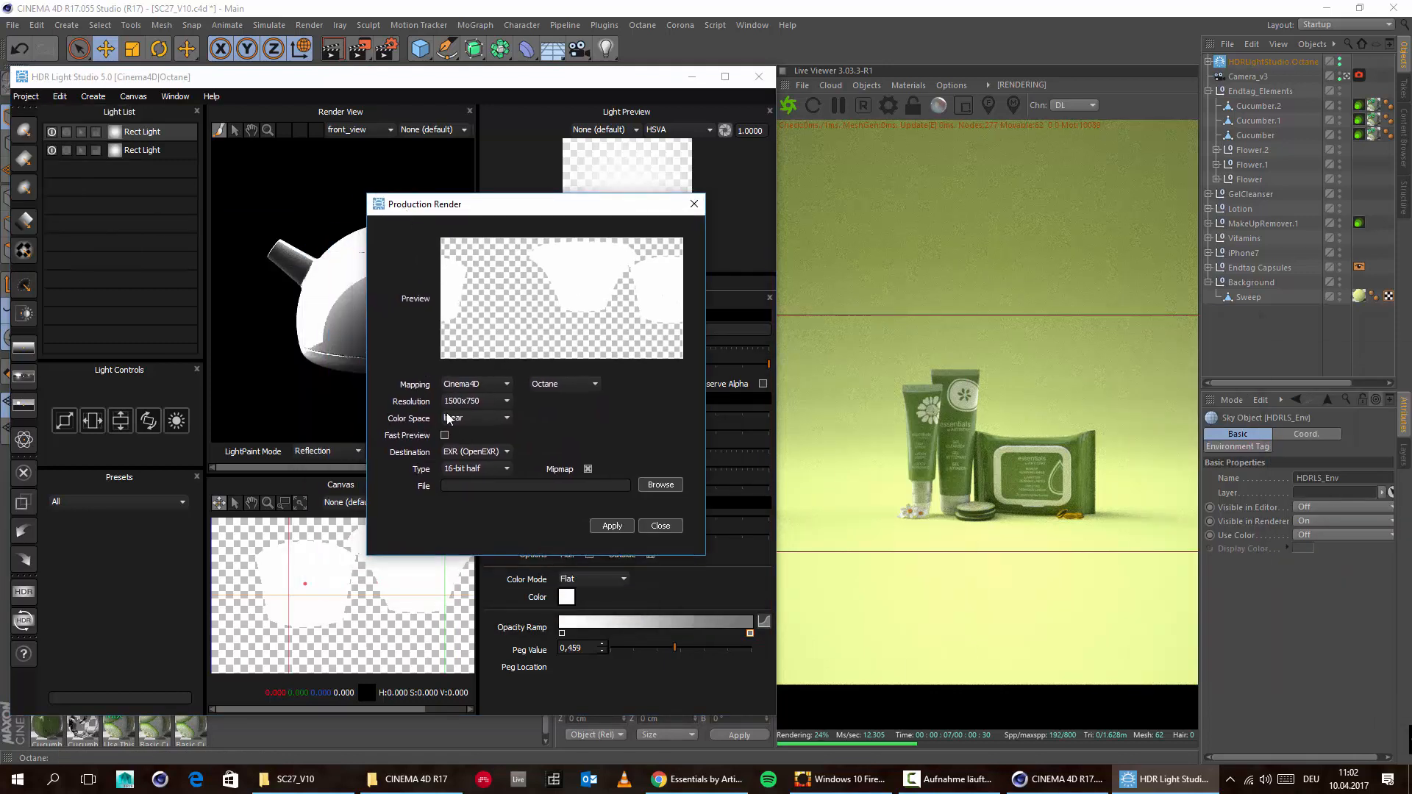
pyautogui.click(470, 401)
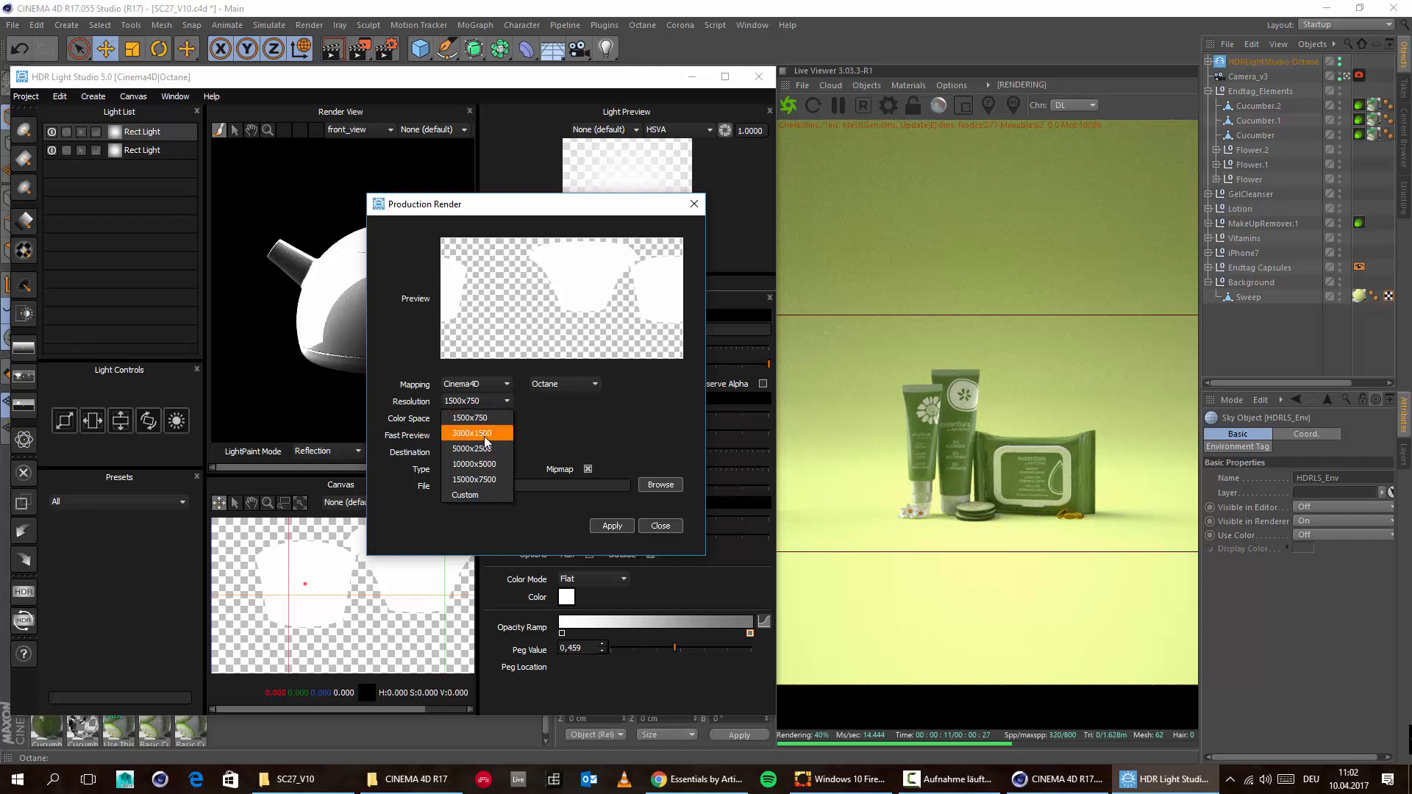
pyautogui.click(478, 434)
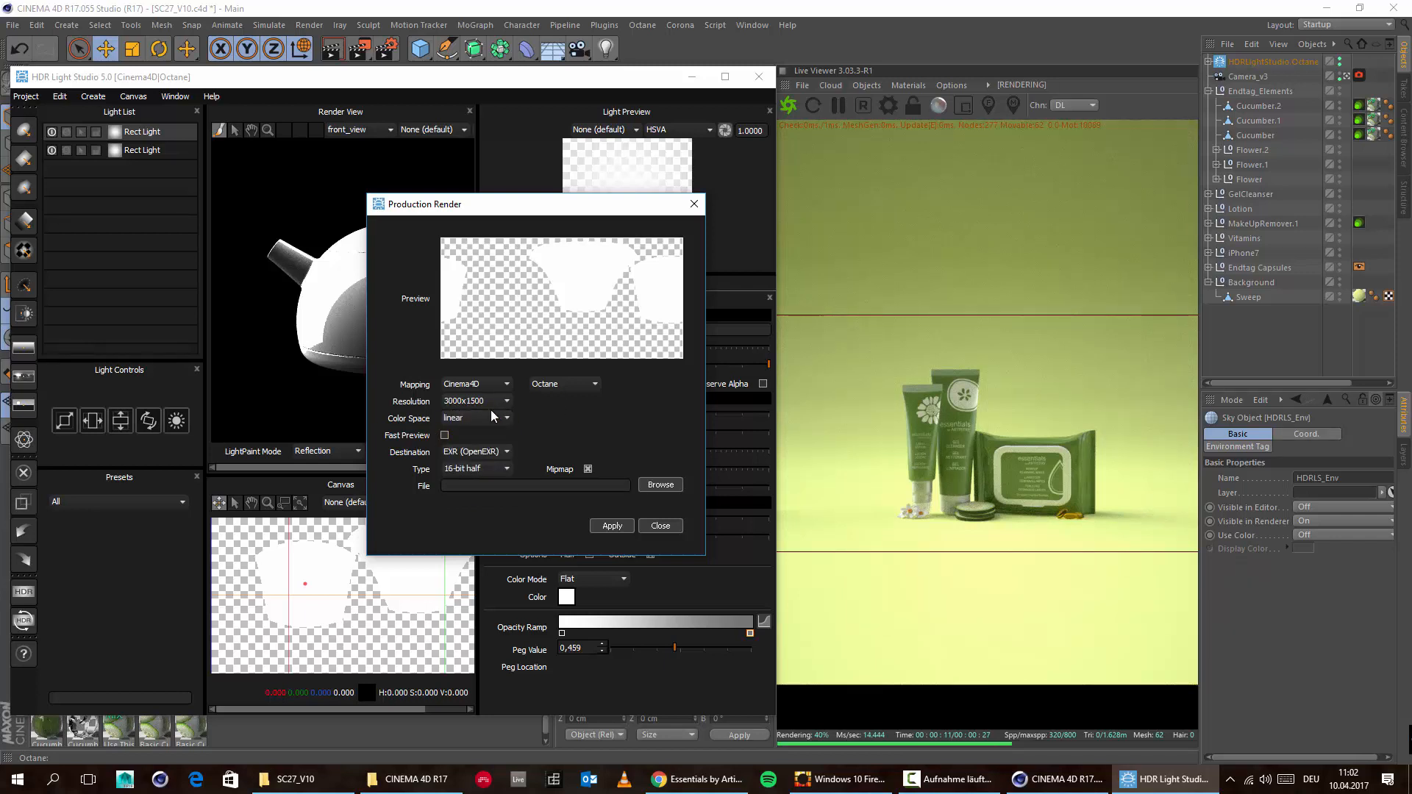
pyautogui.click(487, 454)
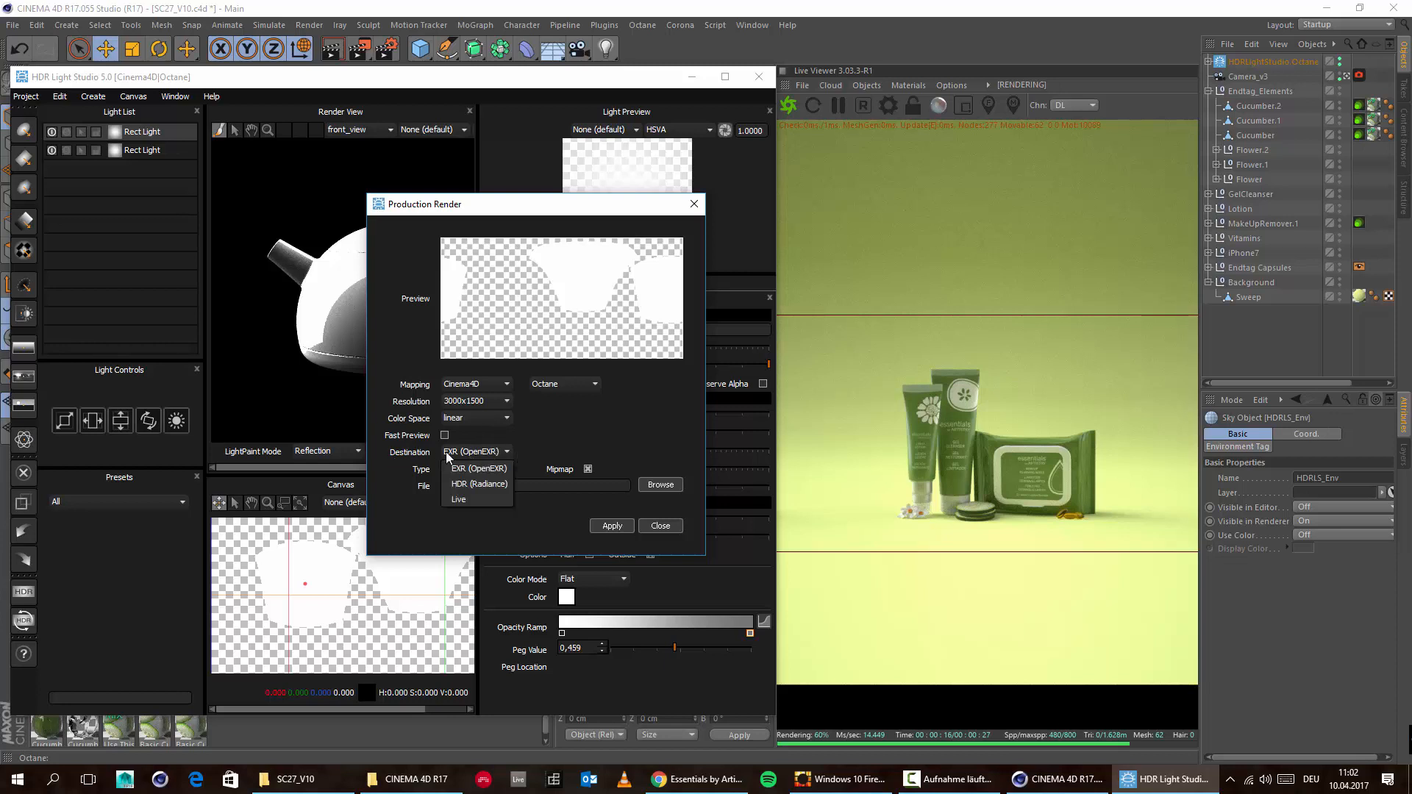
pyautogui.click(484, 469)
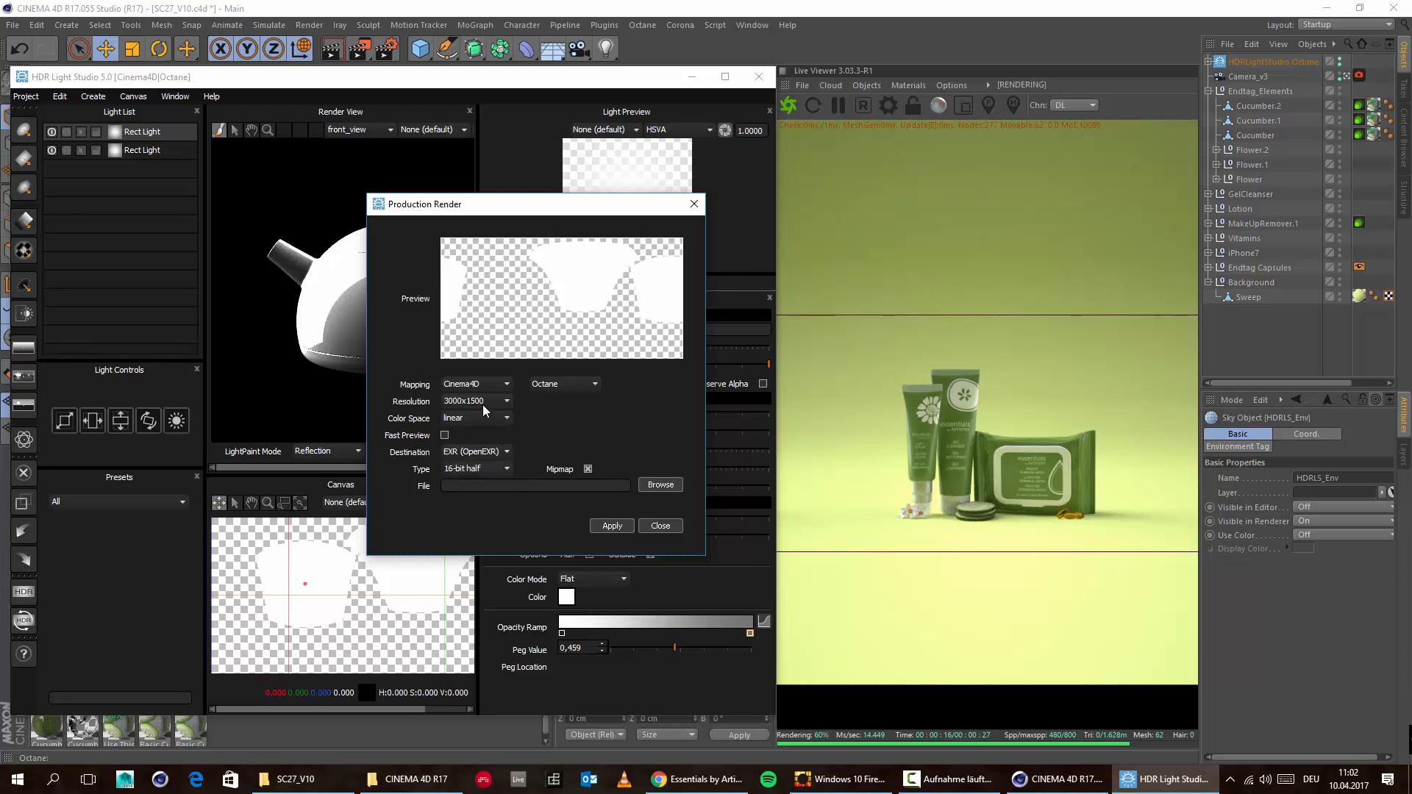
pyautogui.click(493, 470)
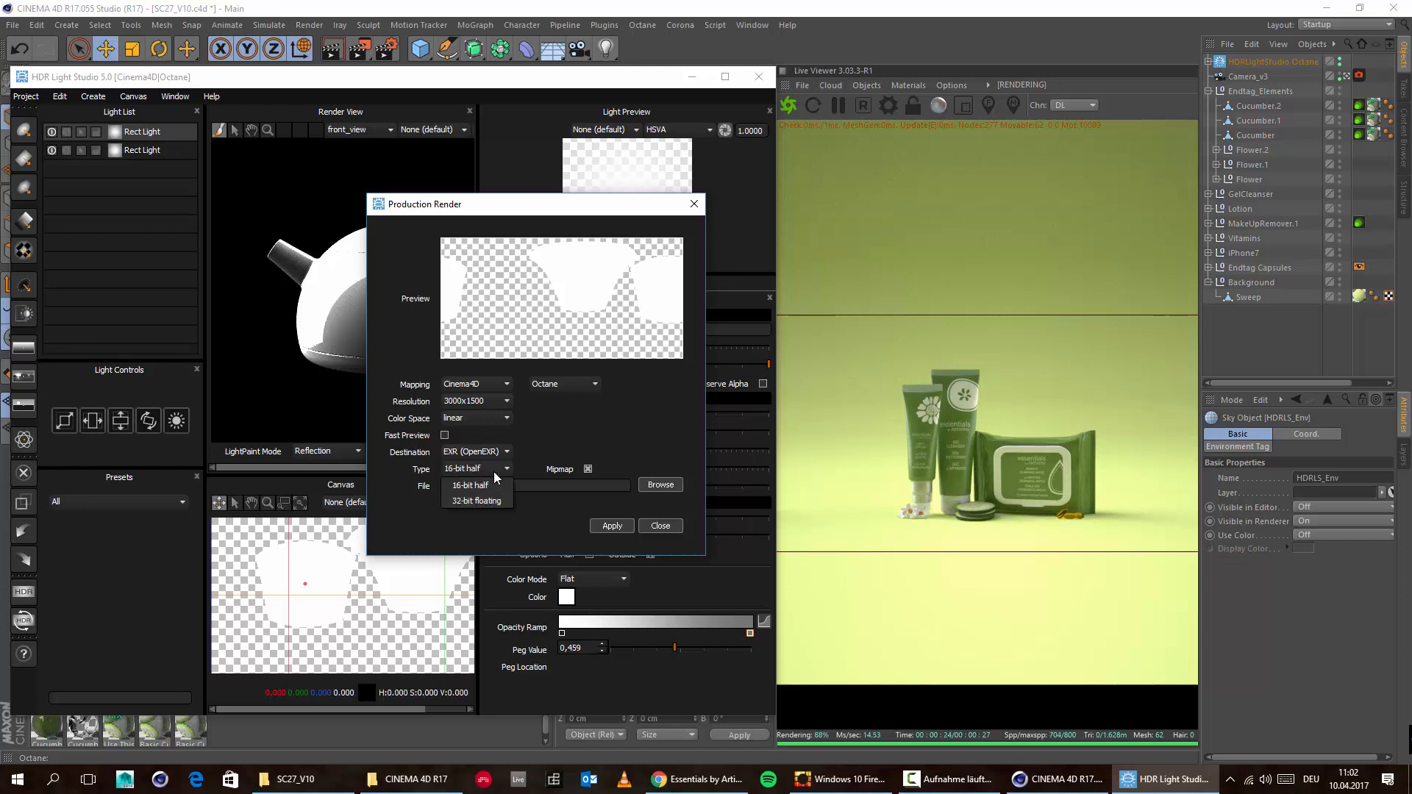
pyautogui.click(452, 501)
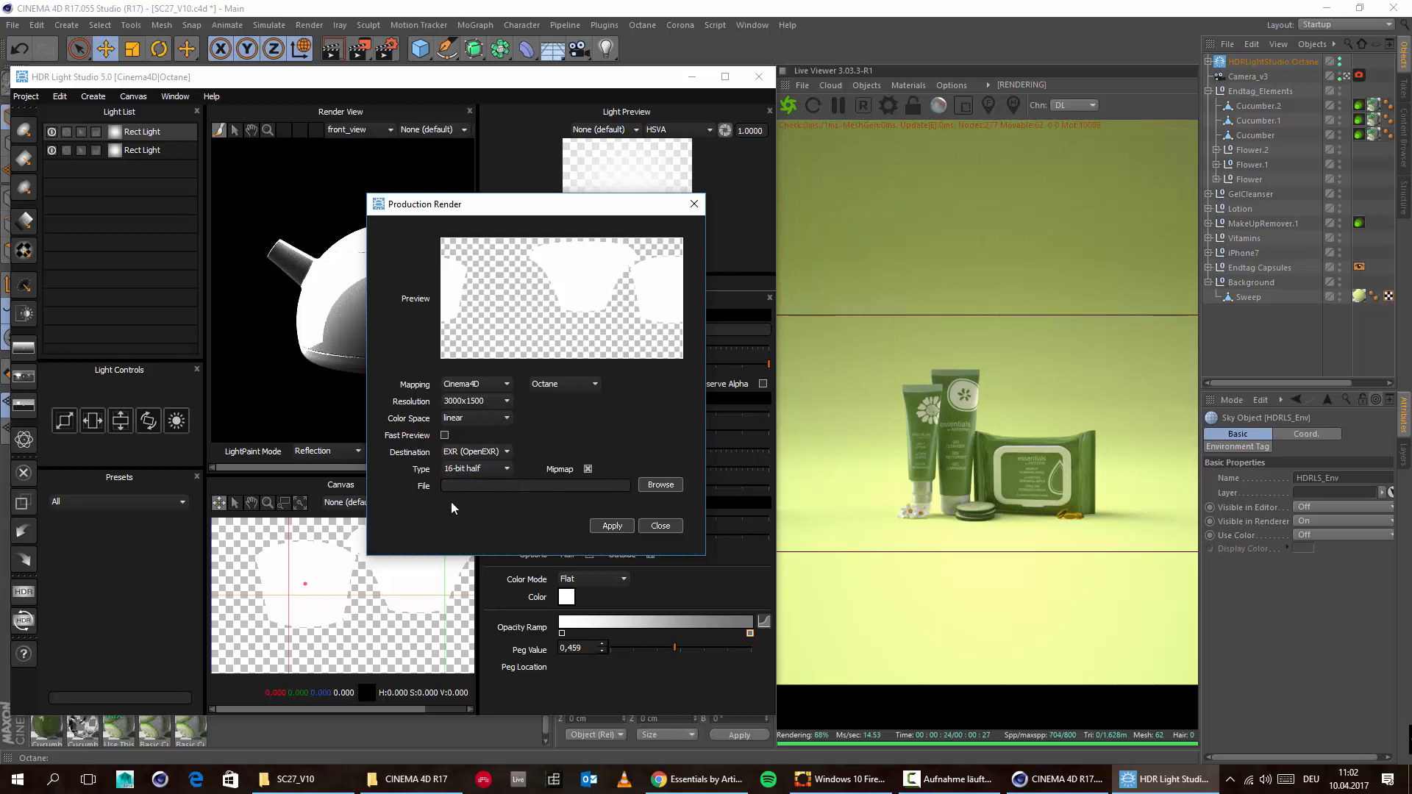
pyautogui.click(476, 468)
pyautogui.click(558, 446)
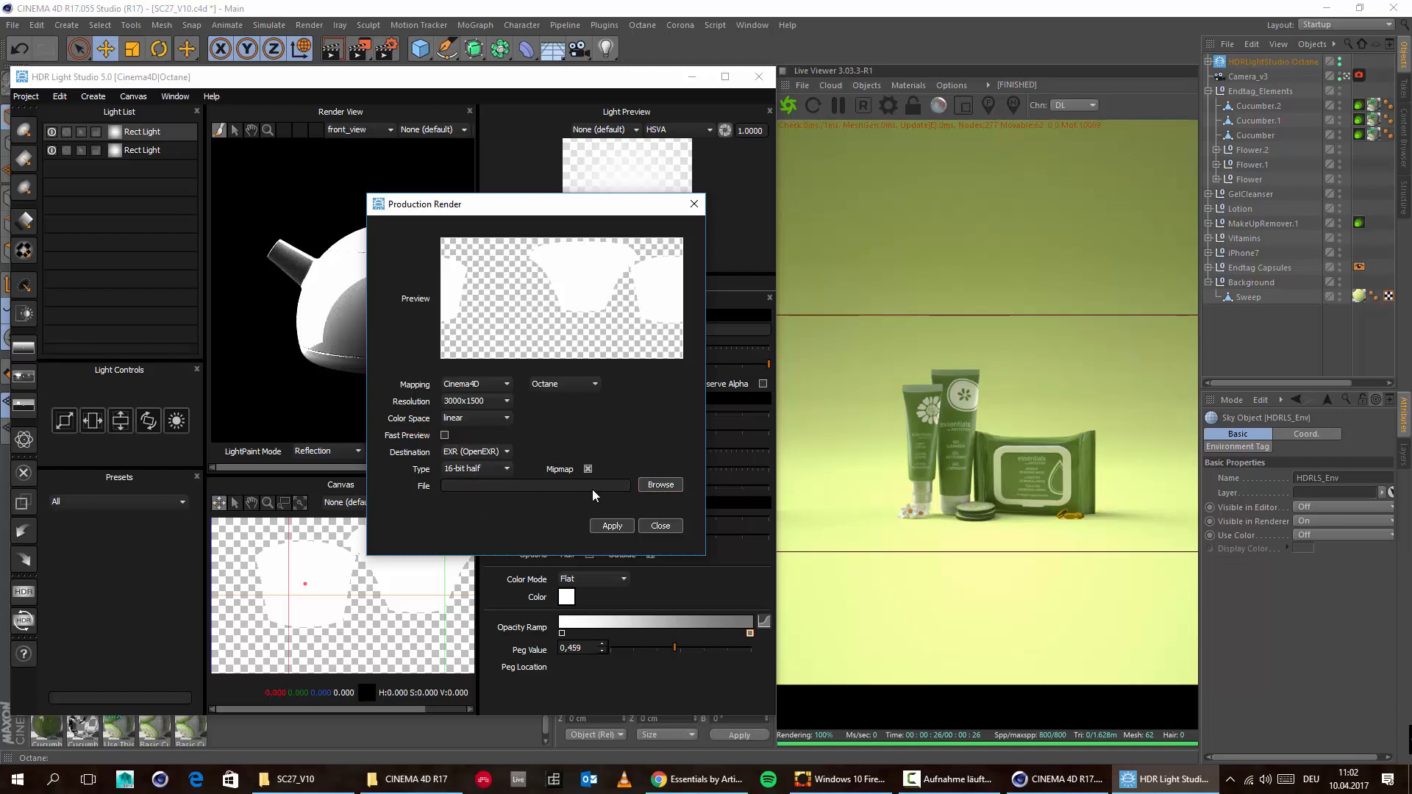
# Step: Render the production HDRI to the Desktop as HDRi.exr and close HDR Light Studio
pyautogui.click(661, 486)
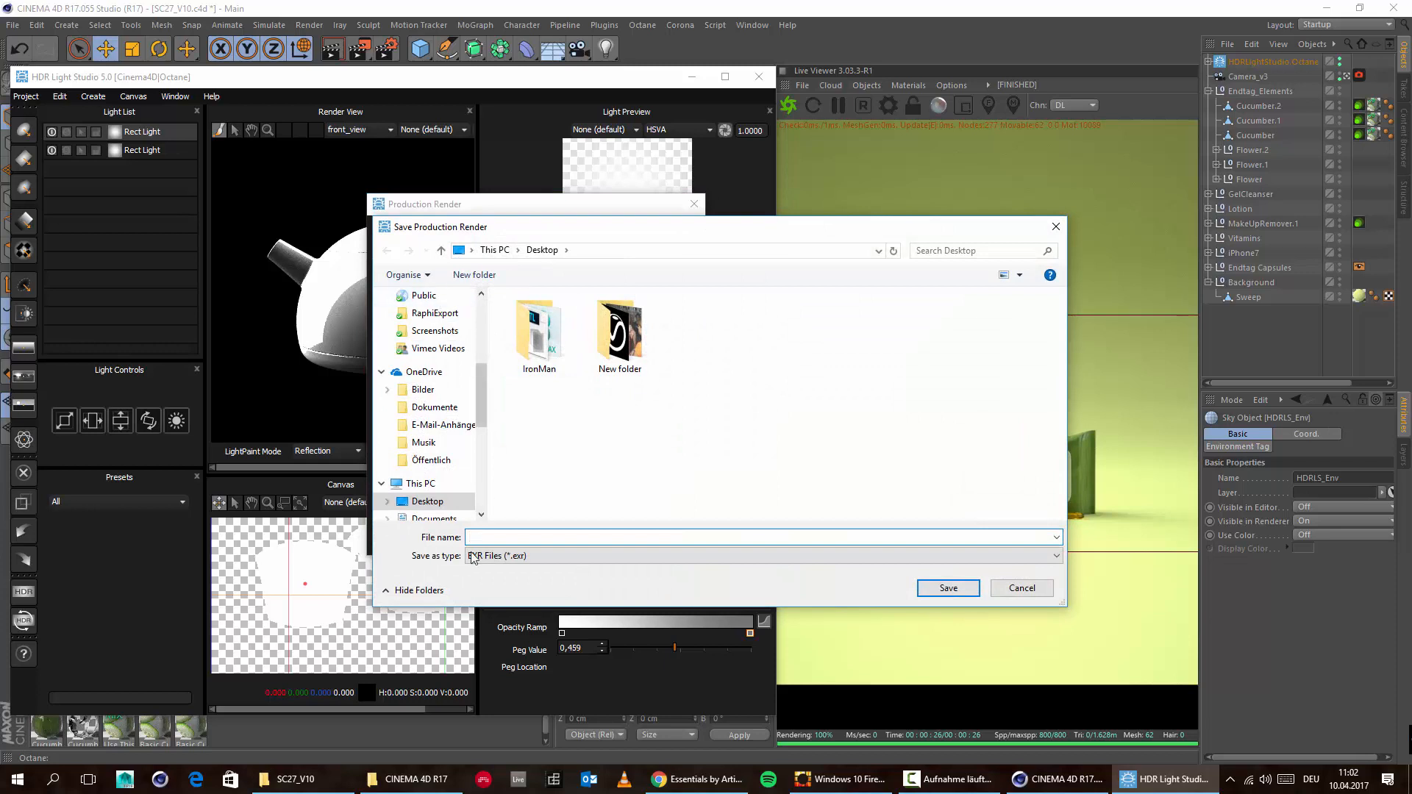
pyautogui.write('HDr')
pyautogui.press('BackSpace')
pyautogui.write('RI')
pyautogui.press('Return')
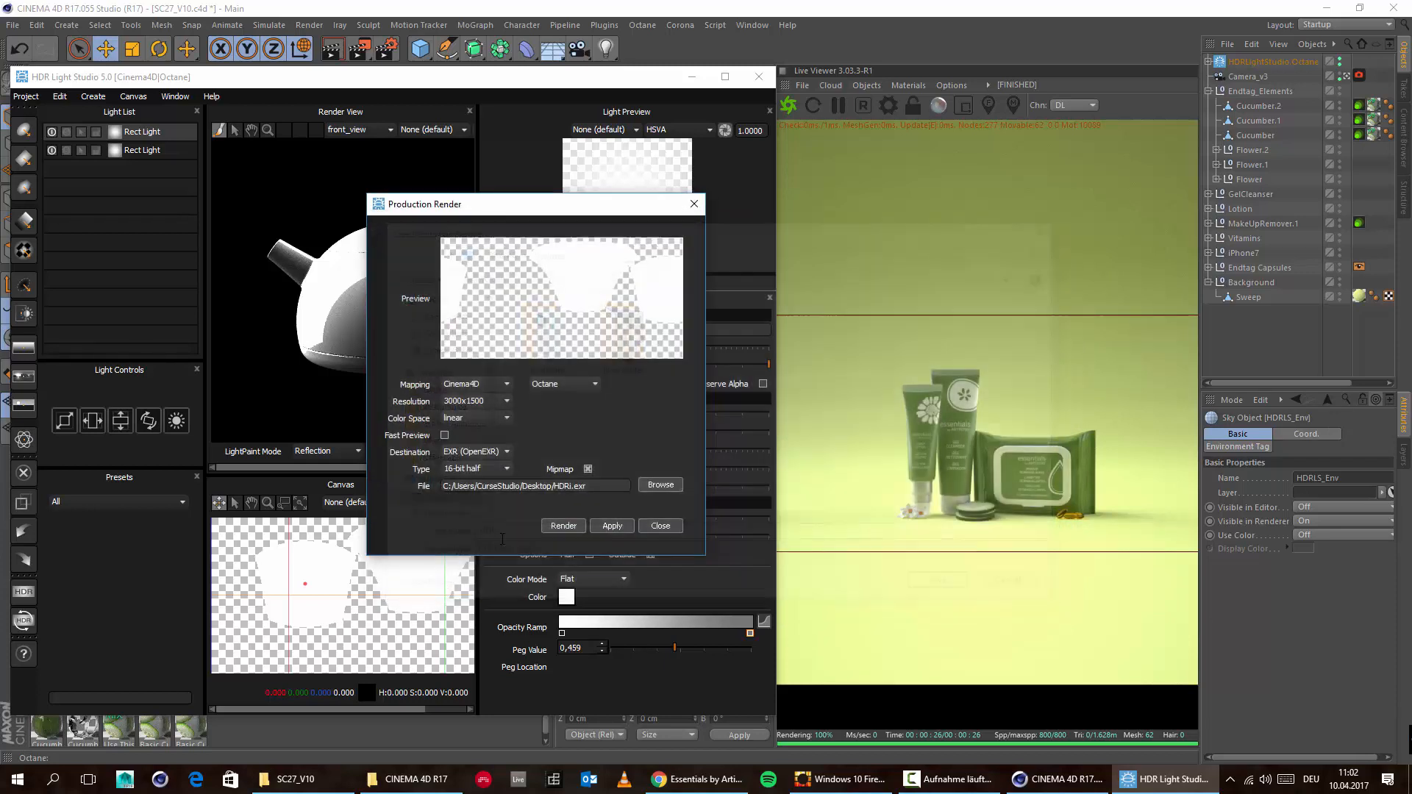
pyautogui.click(568, 527)
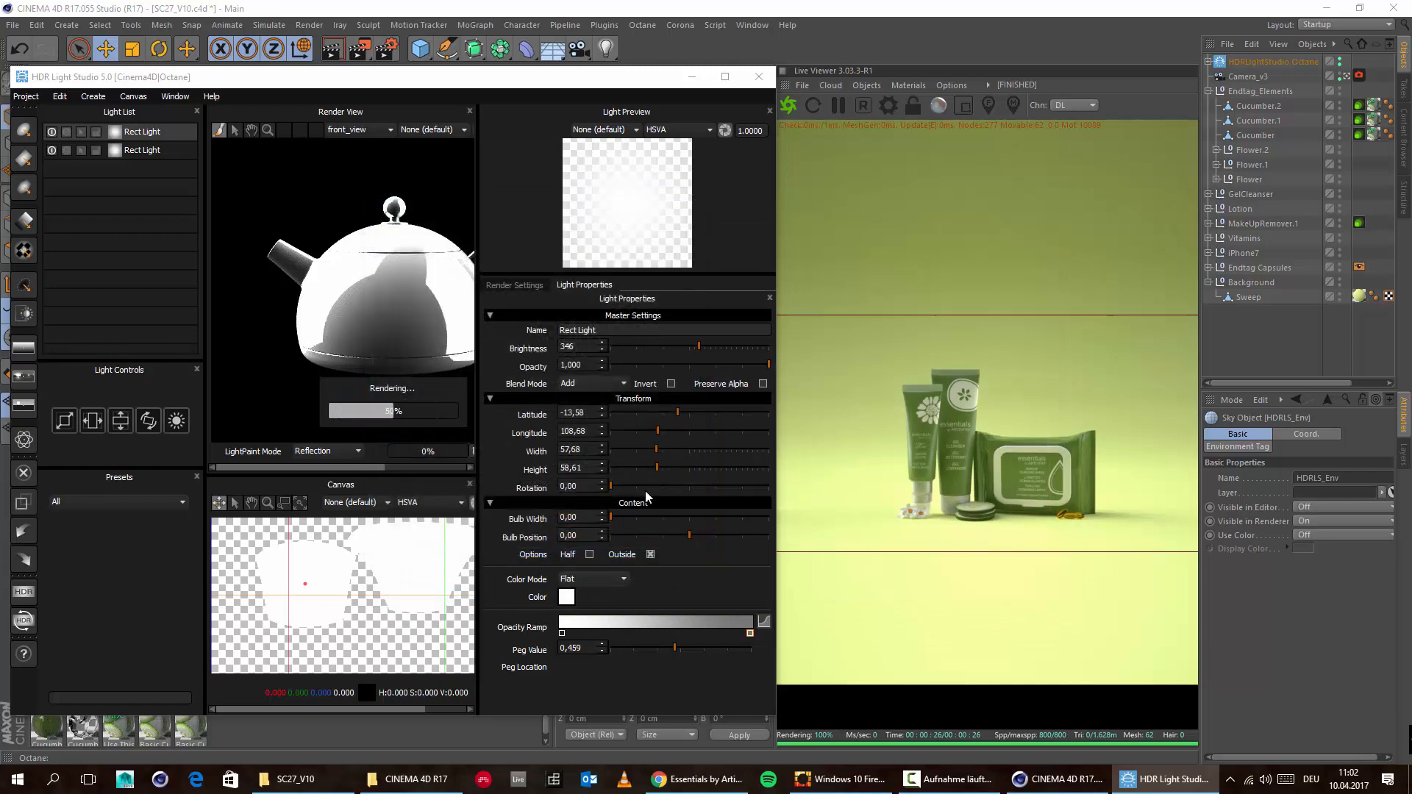
pyautogui.click(759, 76)
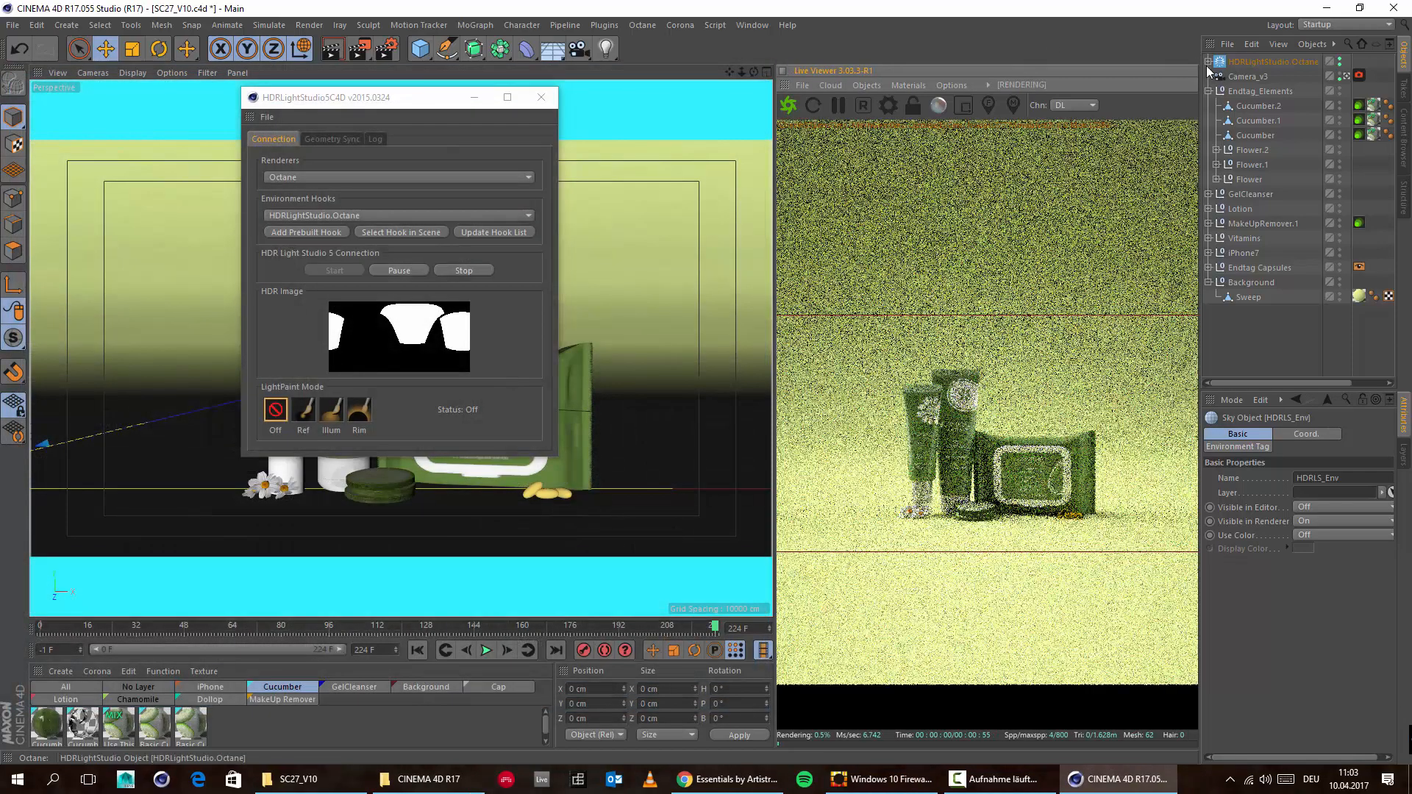
# Step: Show the settings of the HDRLS_Env sky's Environment Tag, widen the object and attribute area, and close the HDRLightStudioC4D connection window
pyautogui.click(1208, 62)
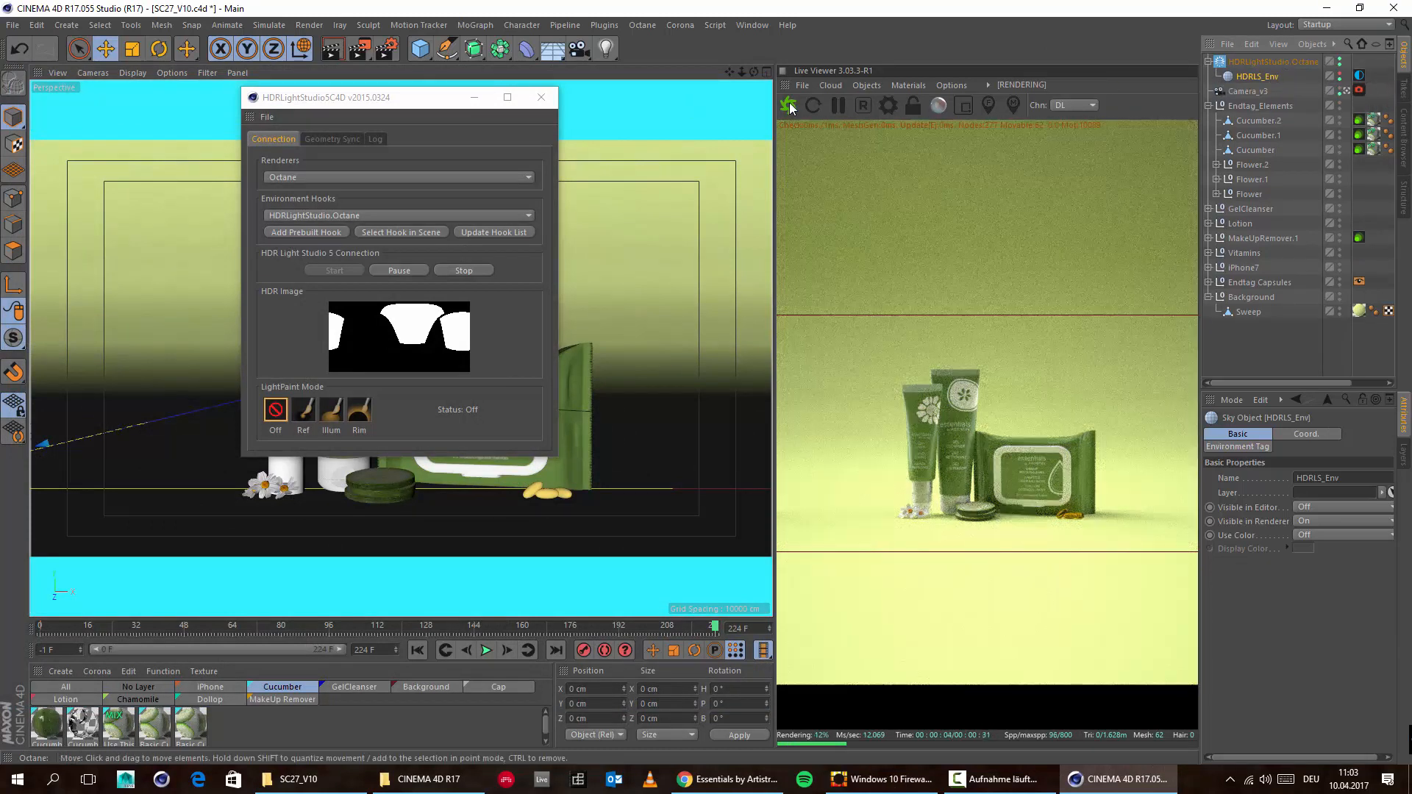
pyautogui.click(868, 85)
pyautogui.click(1139, 2)
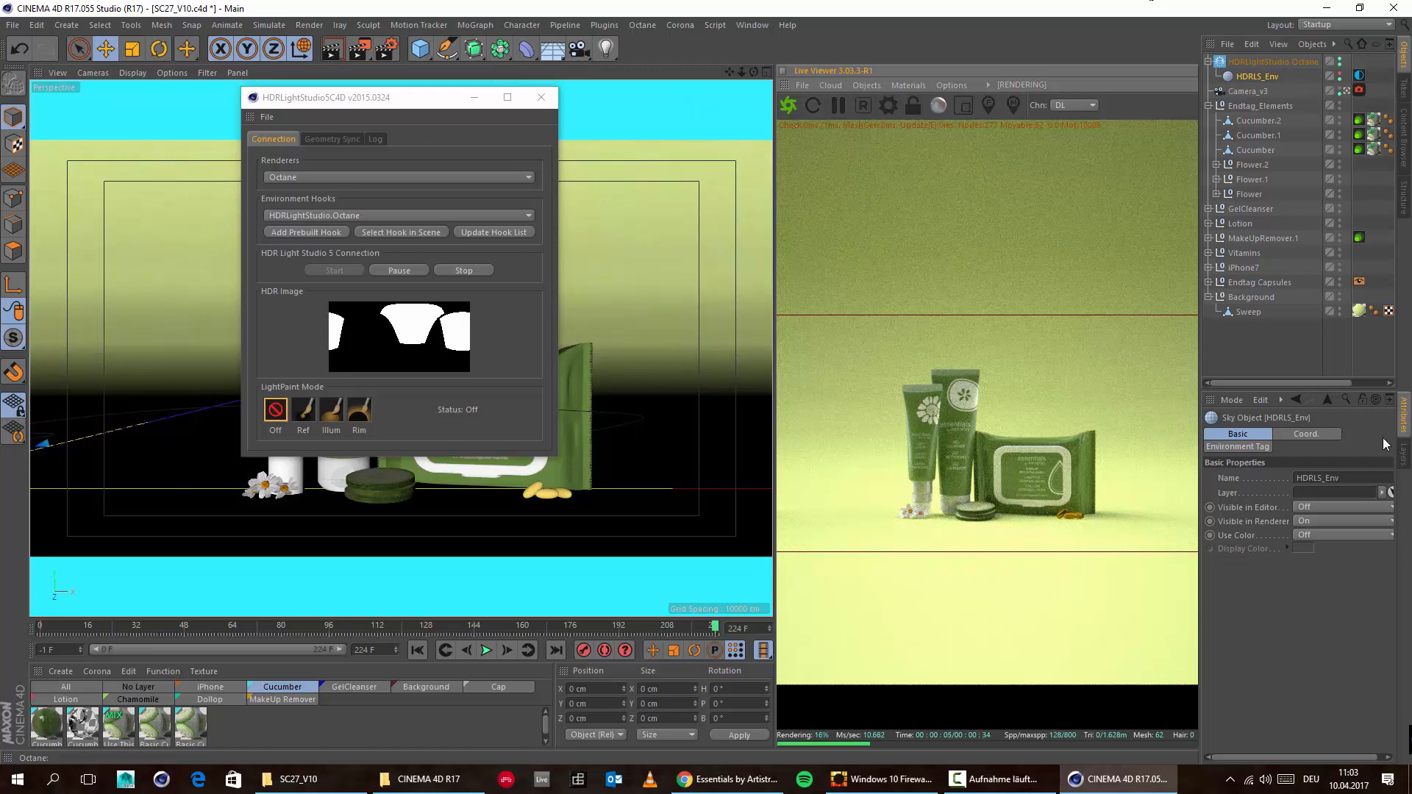
pyautogui.click(1359, 76)
pyautogui.moveTo(1202, 319); pyautogui.dragTo(1057, 319)
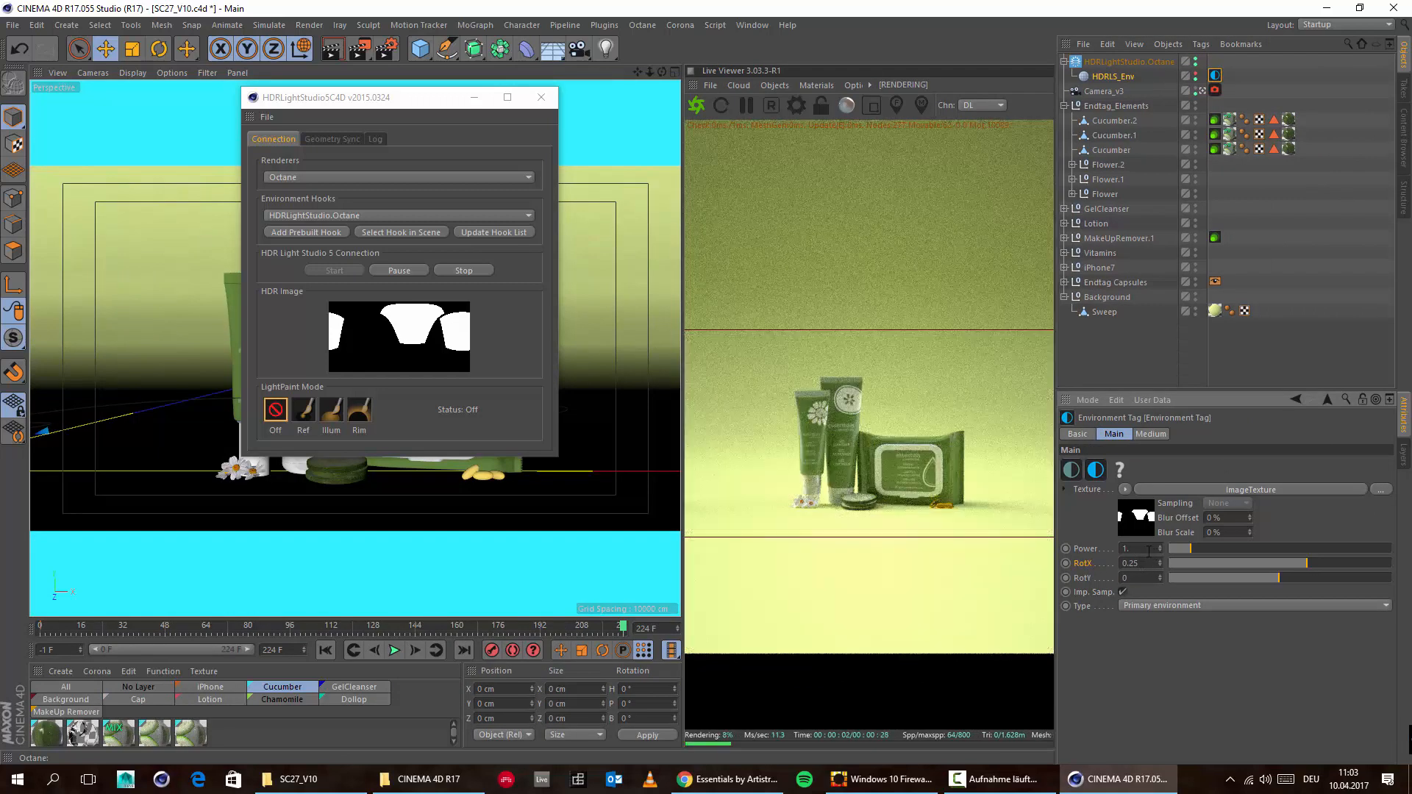
pyautogui.click(540, 98)
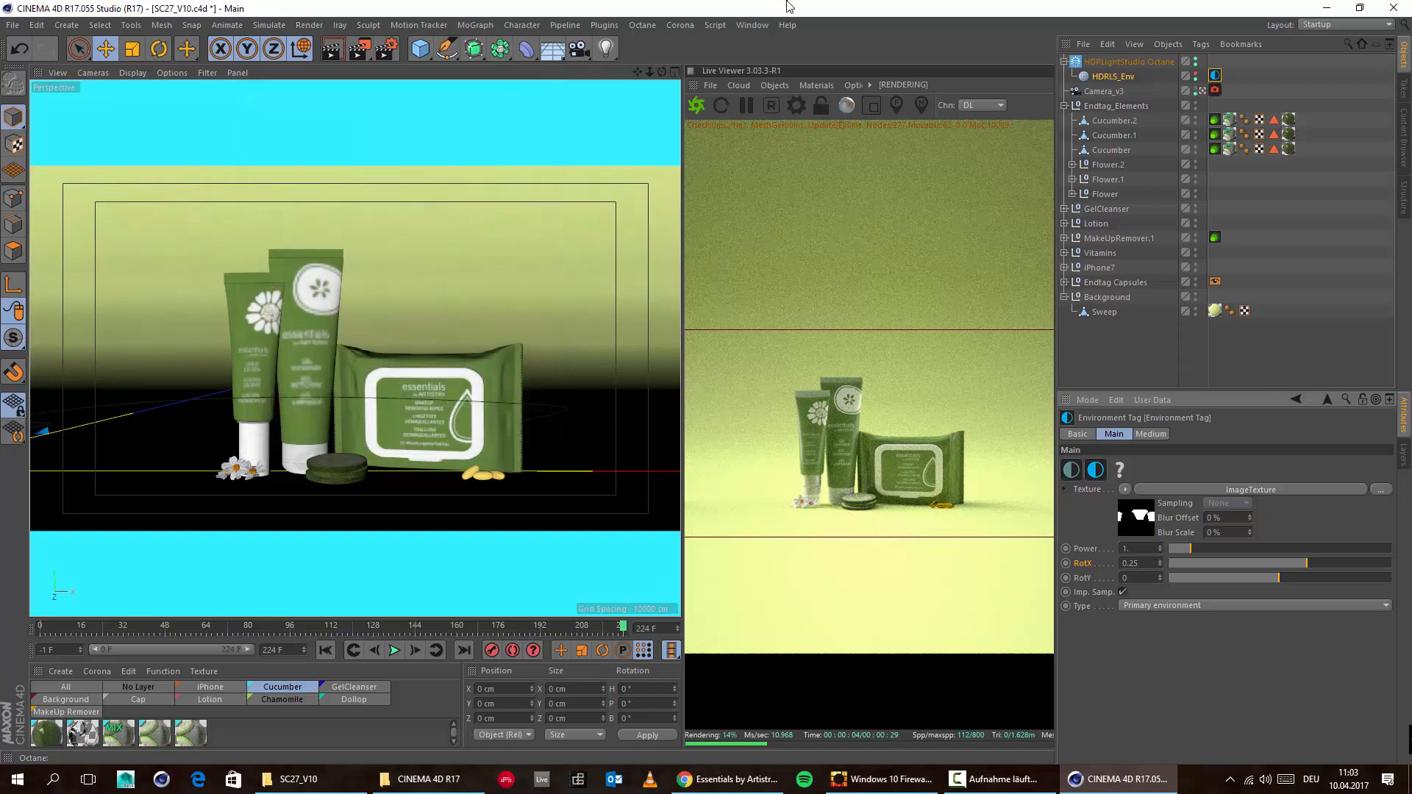
# Step: Delete the HDRLightStudio.Octane object with its sky and add an OctaneSky with an image texture environment
pyautogui.click(1144, 64)
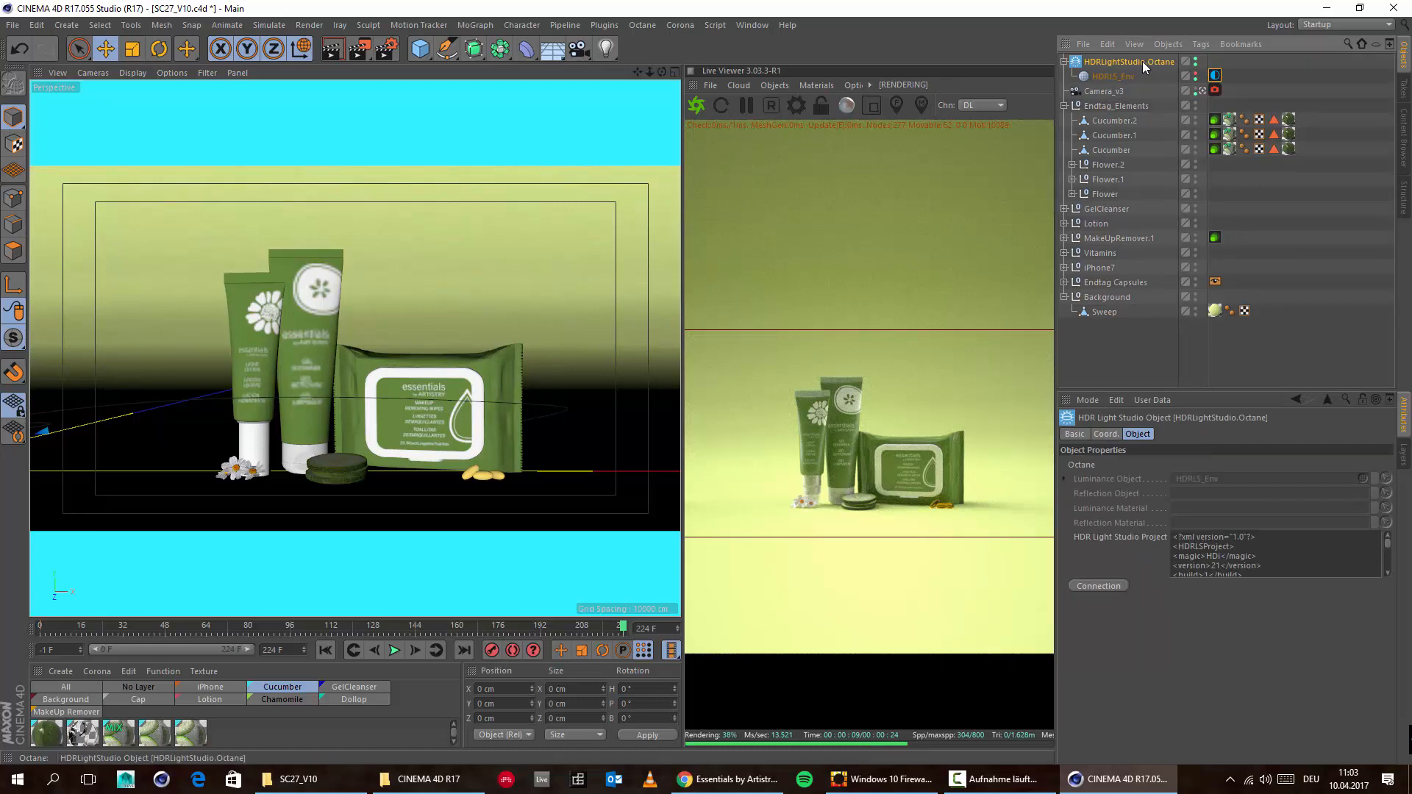
pyautogui.press('Delete')
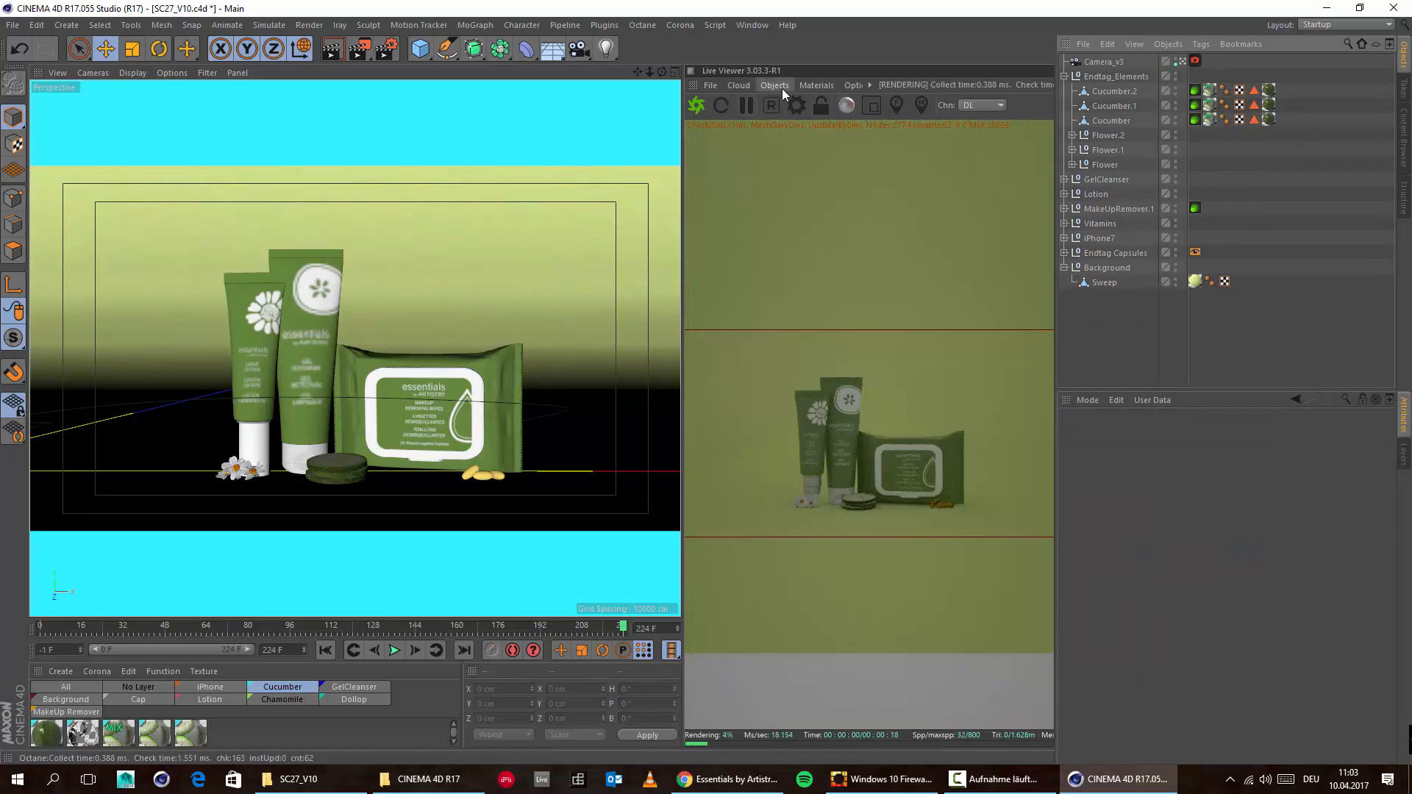
pyautogui.click(775, 85)
pyautogui.click(791, 138)
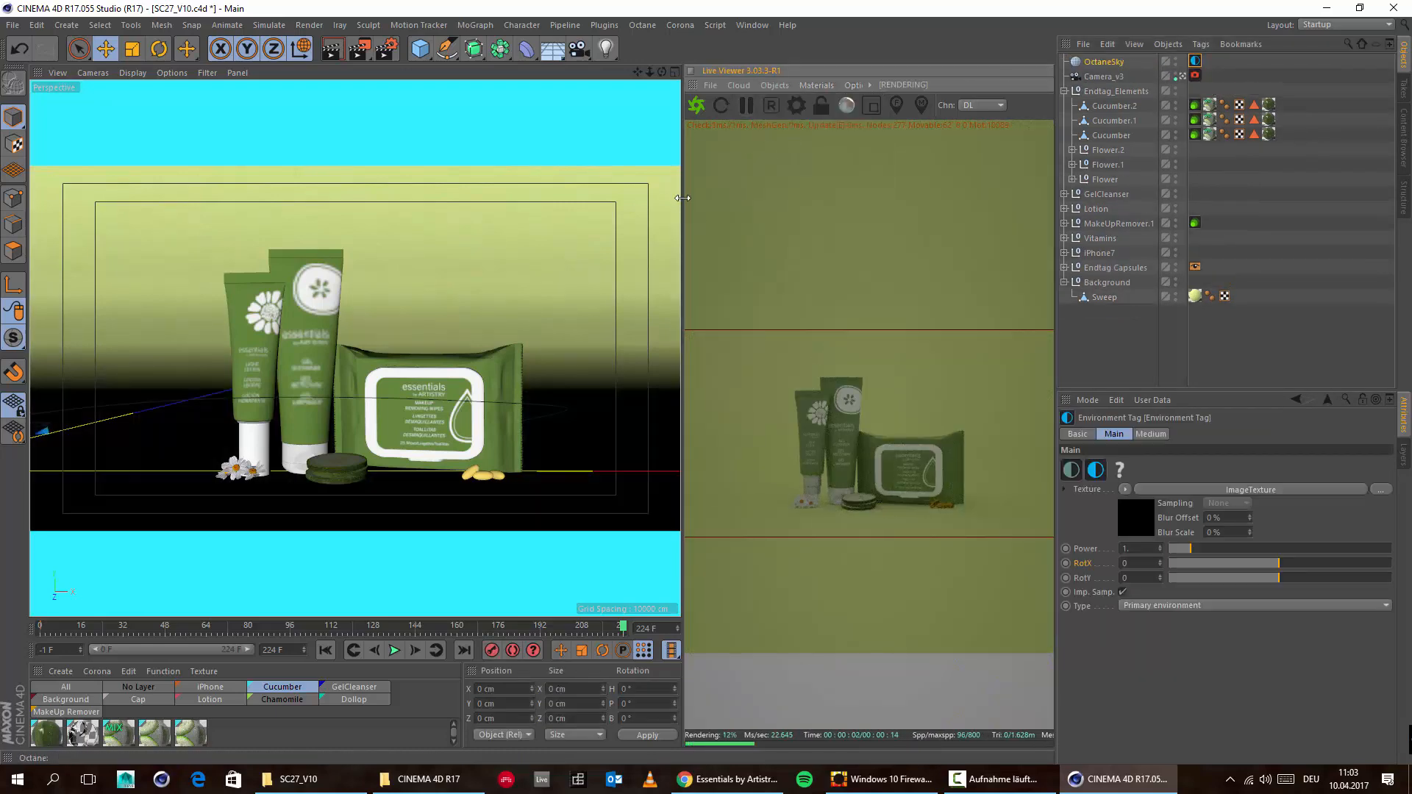
# Step: Widen the Live Viewer and load HDRi.exr from the Desktop into the OctaneSky's ImageTexture without copying it to the project
pyautogui.moveTo(684, 219); pyautogui.dragTo(289, 220)
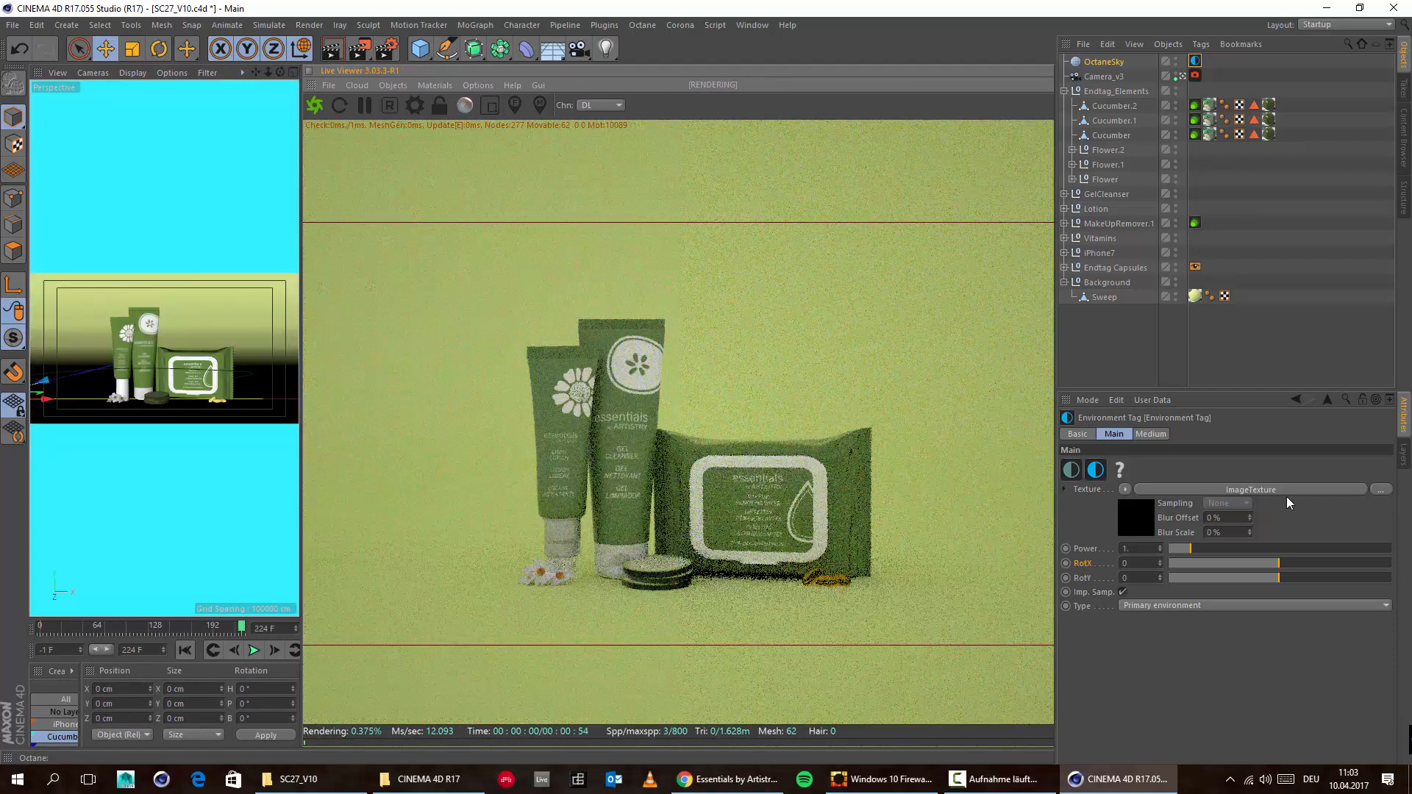
pyautogui.click(1287, 491)
pyautogui.click(1380, 465)
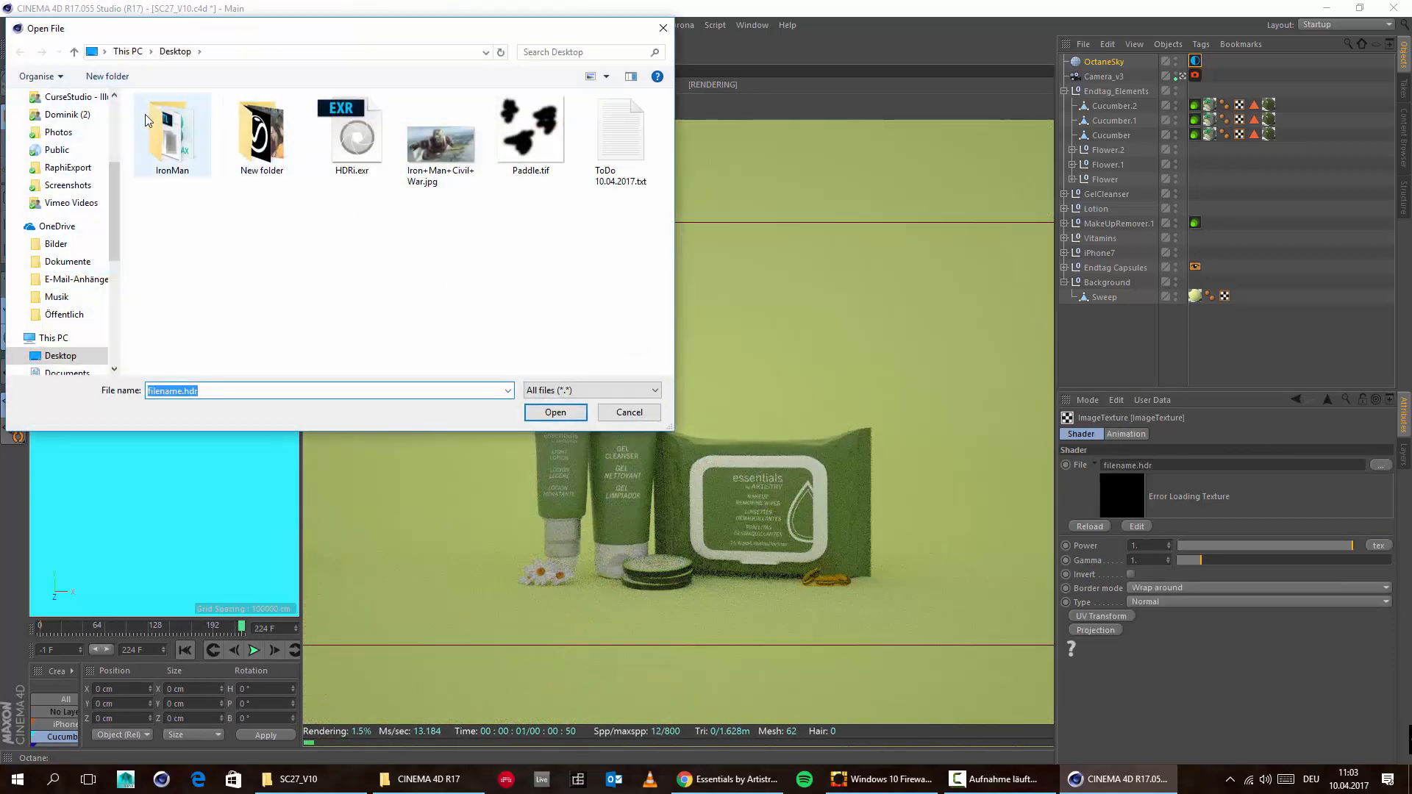
pyautogui.click(351, 136)
pyautogui.click(555, 412)
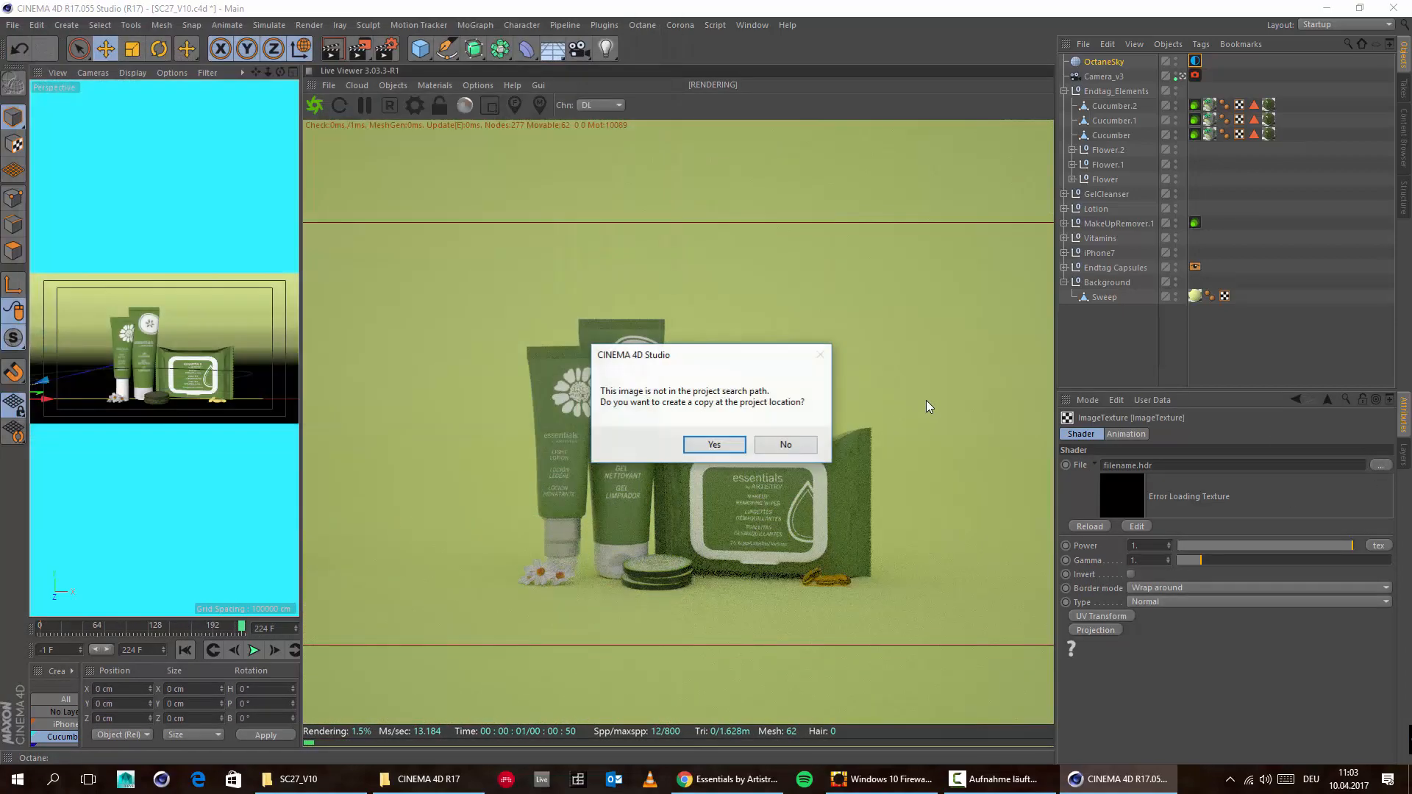
pyautogui.click(808, 443)
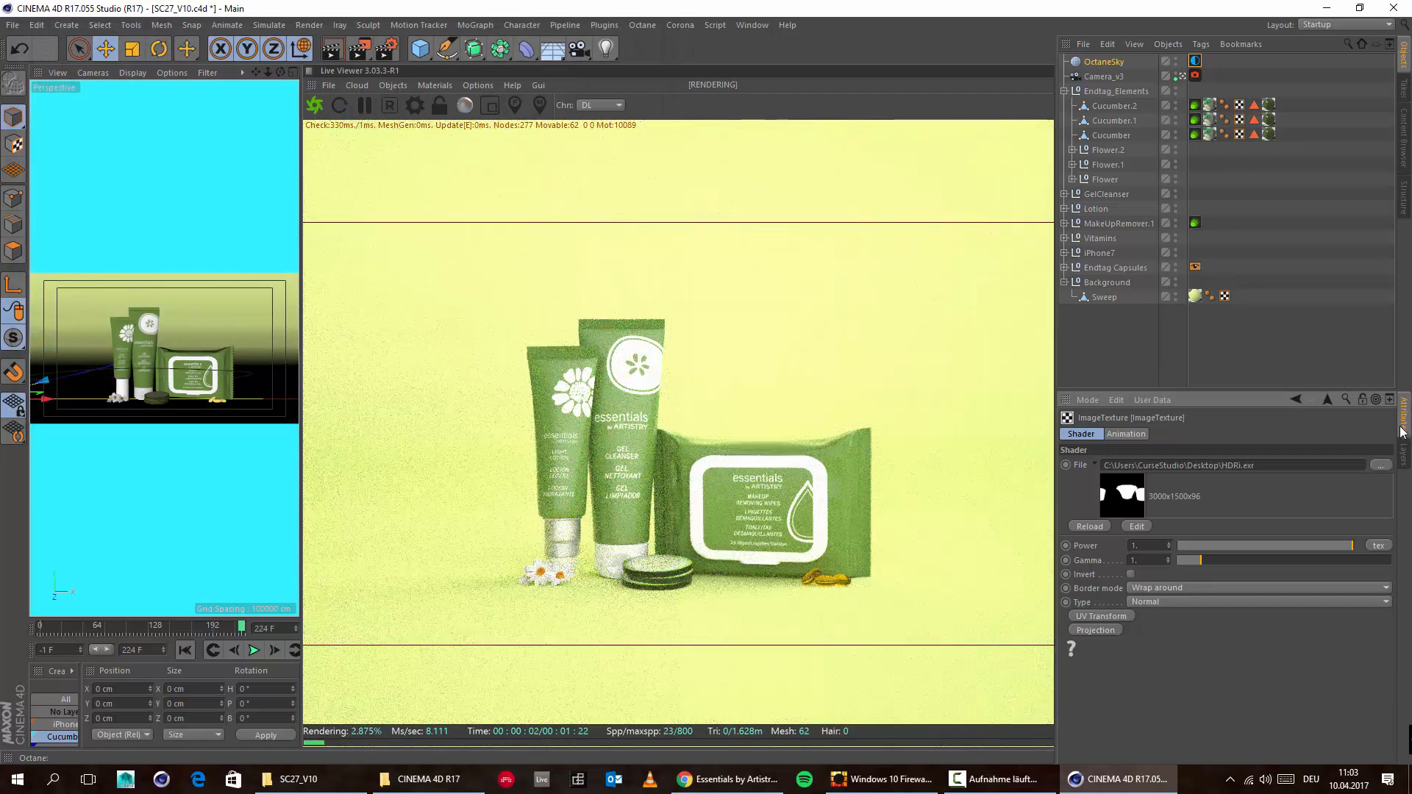
# Step: Set the OctaneSky Environment Tag's Power to about 0.63 and its RotX to 0.25
pyautogui.click(1296, 401)
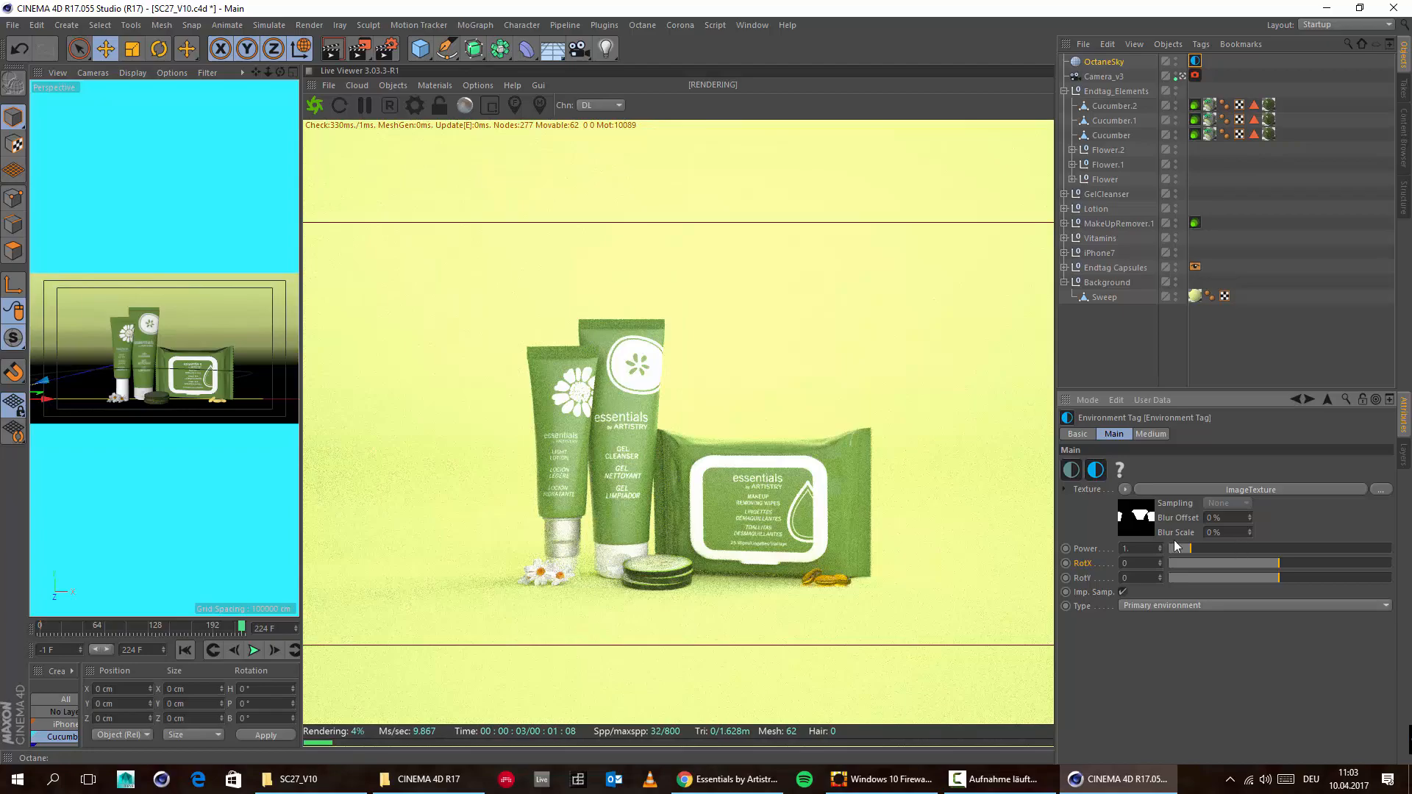
pyautogui.moveTo(1189, 546); pyautogui.dragTo(1182, 546)
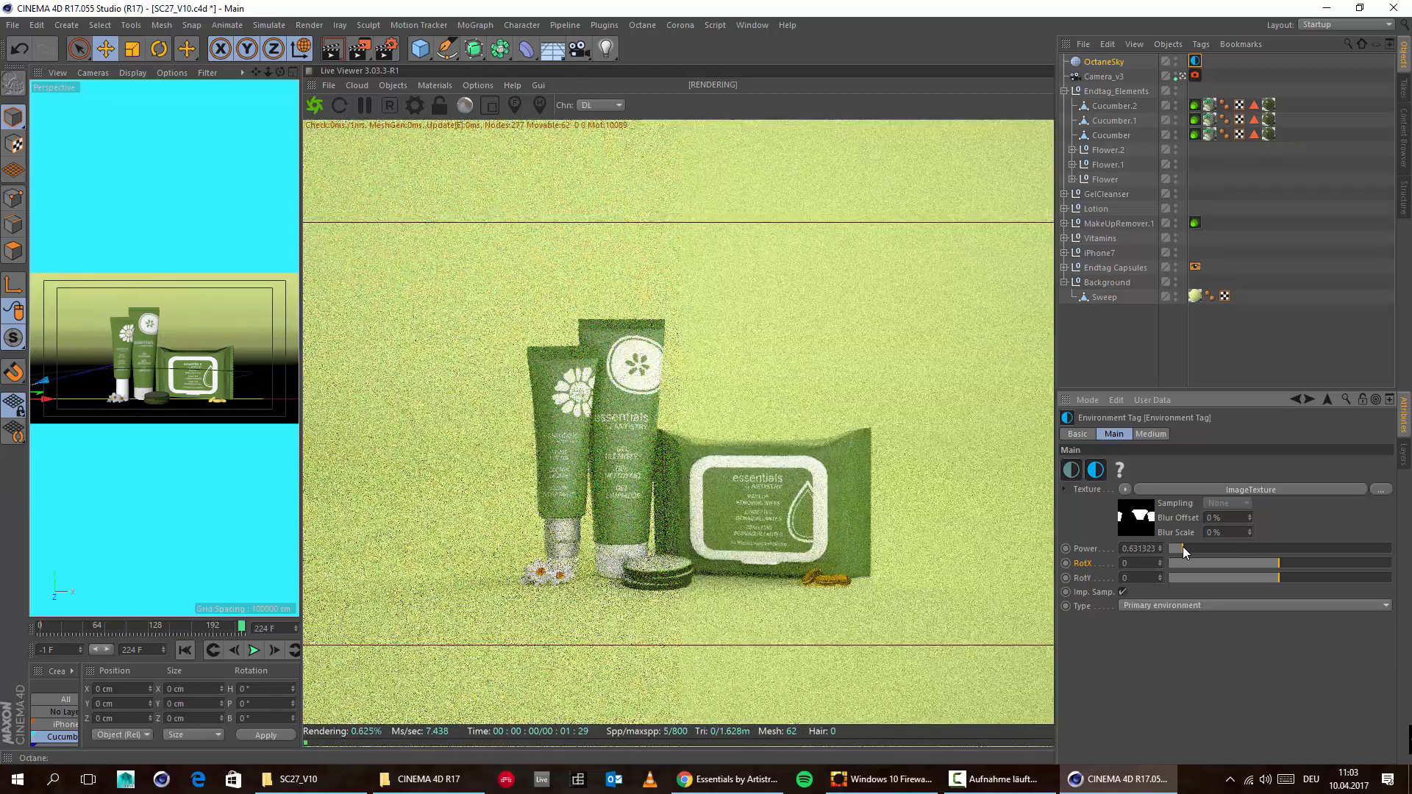
pyautogui.click(1139, 563)
pyautogui.write('.')
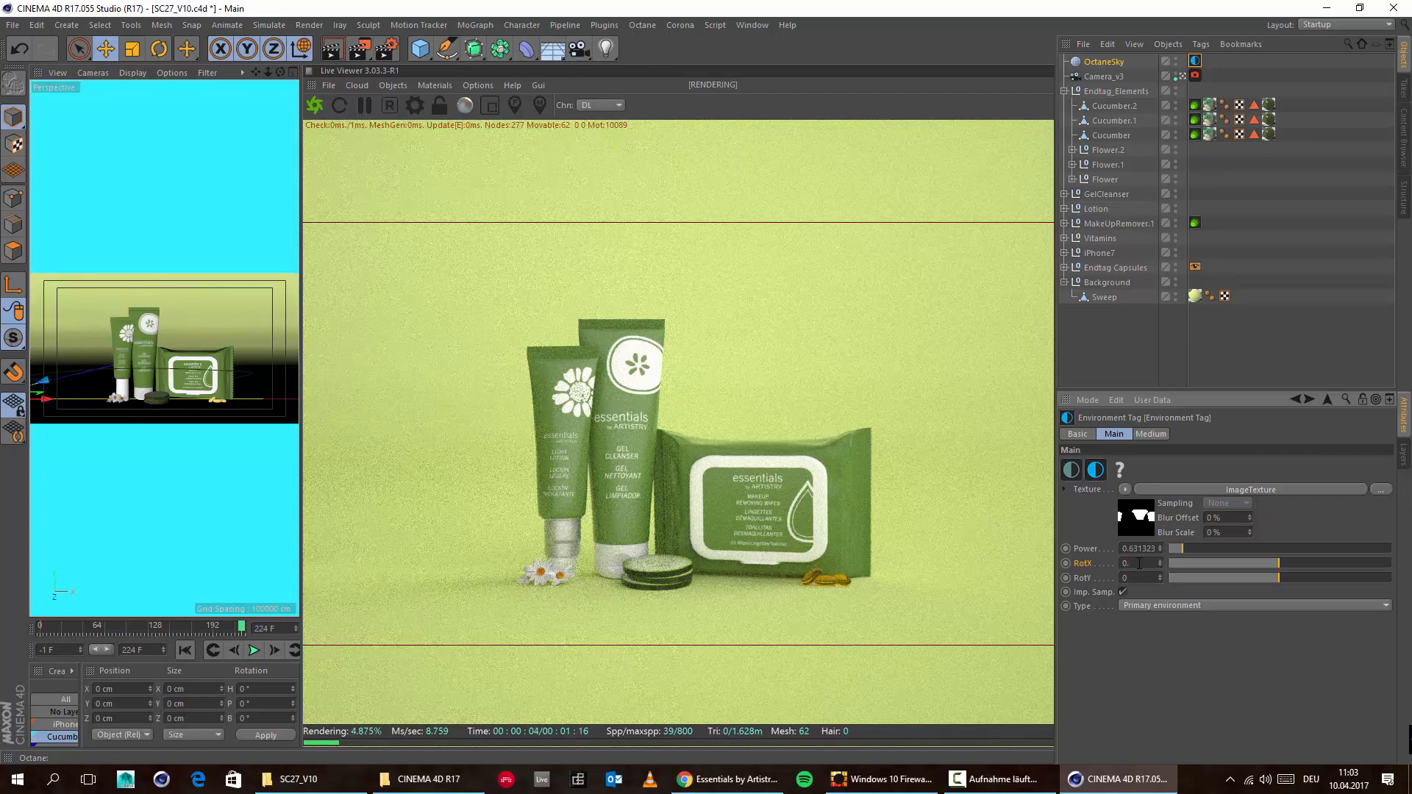
pyautogui.write('25')
pyautogui.press('Return')
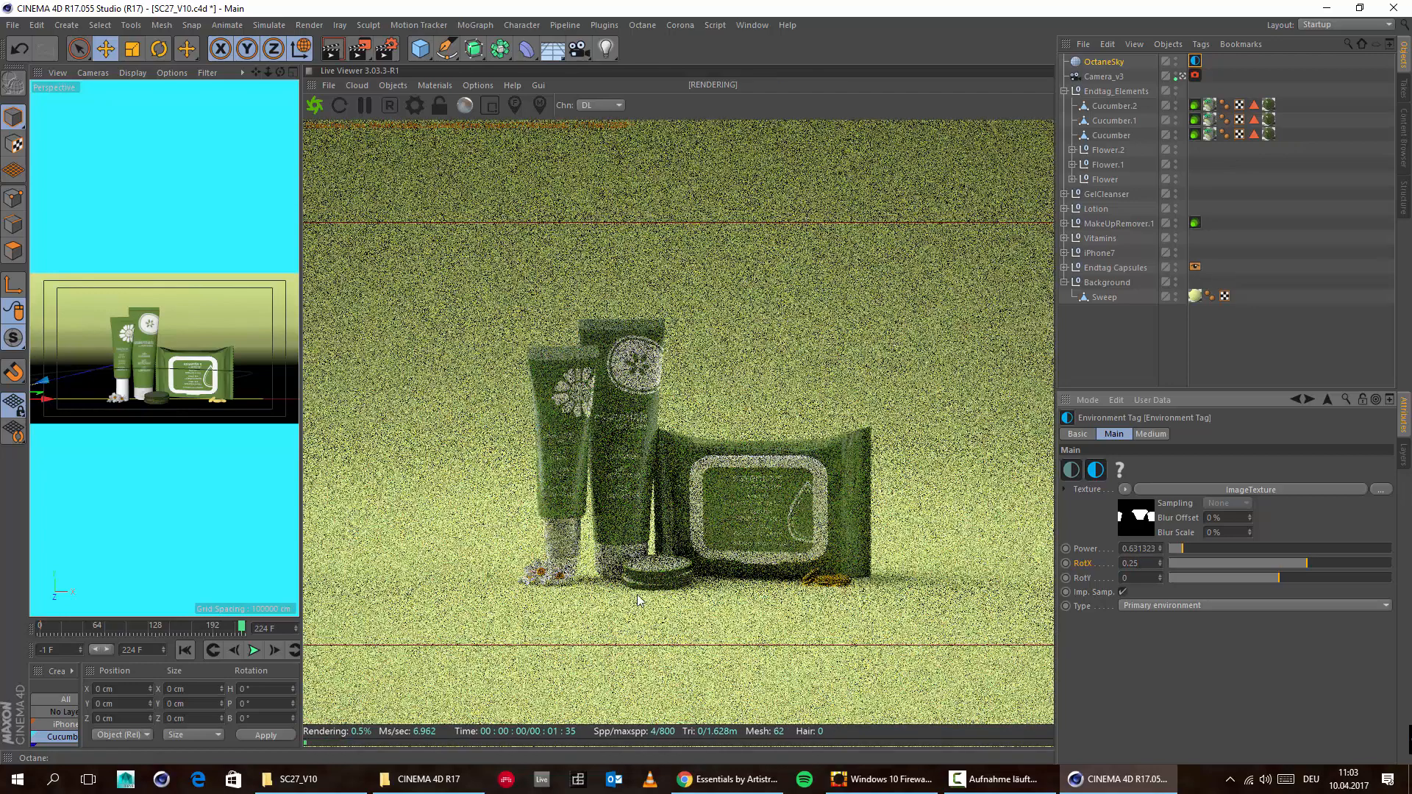
# Step: Try a higher environment Power of about 1.46, and set the Environment Tag's Power to 1
pyautogui.moveTo(1176, 553); pyautogui.dragTo(1202, 551)
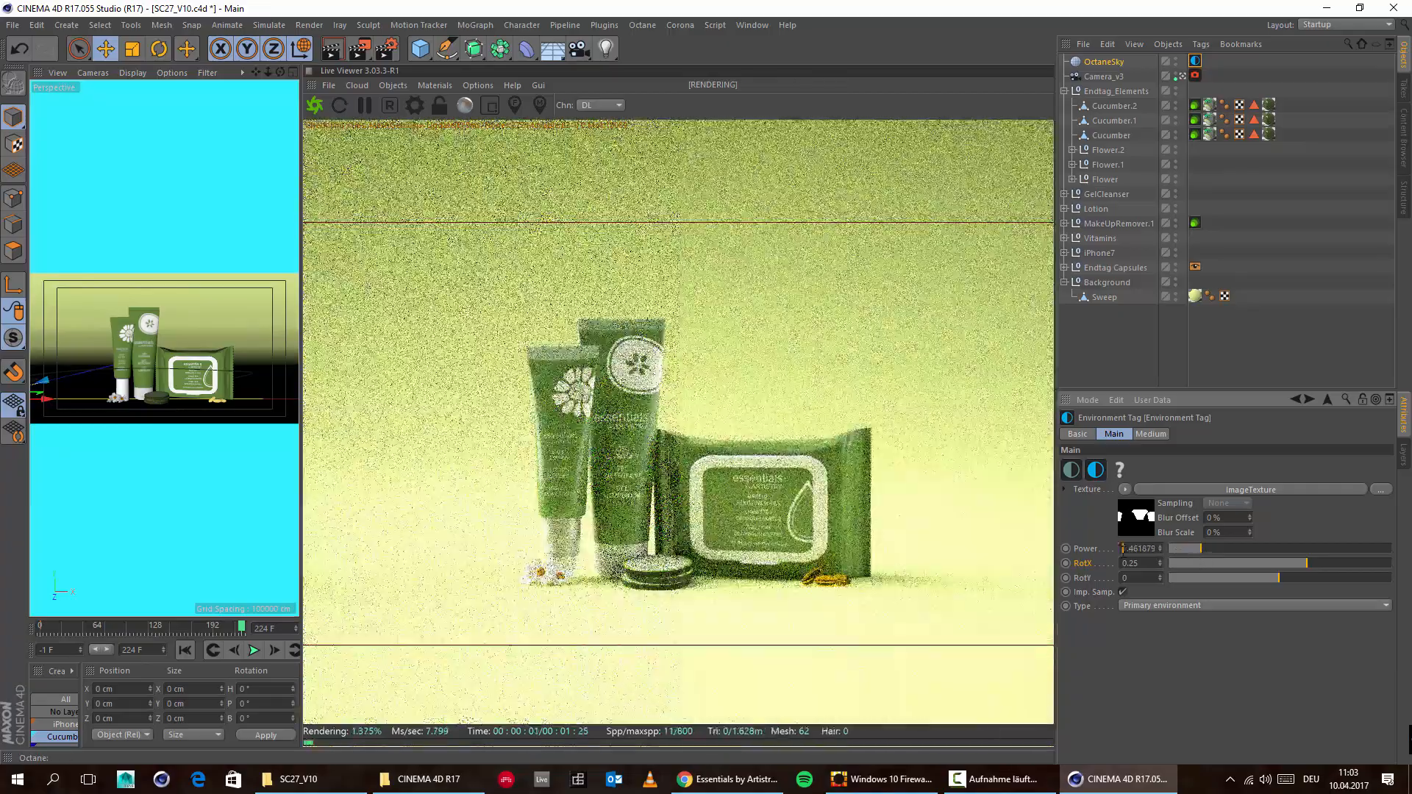
pyautogui.doubleClick(1140, 549)
pyautogui.write('1')
pyautogui.press('Return')
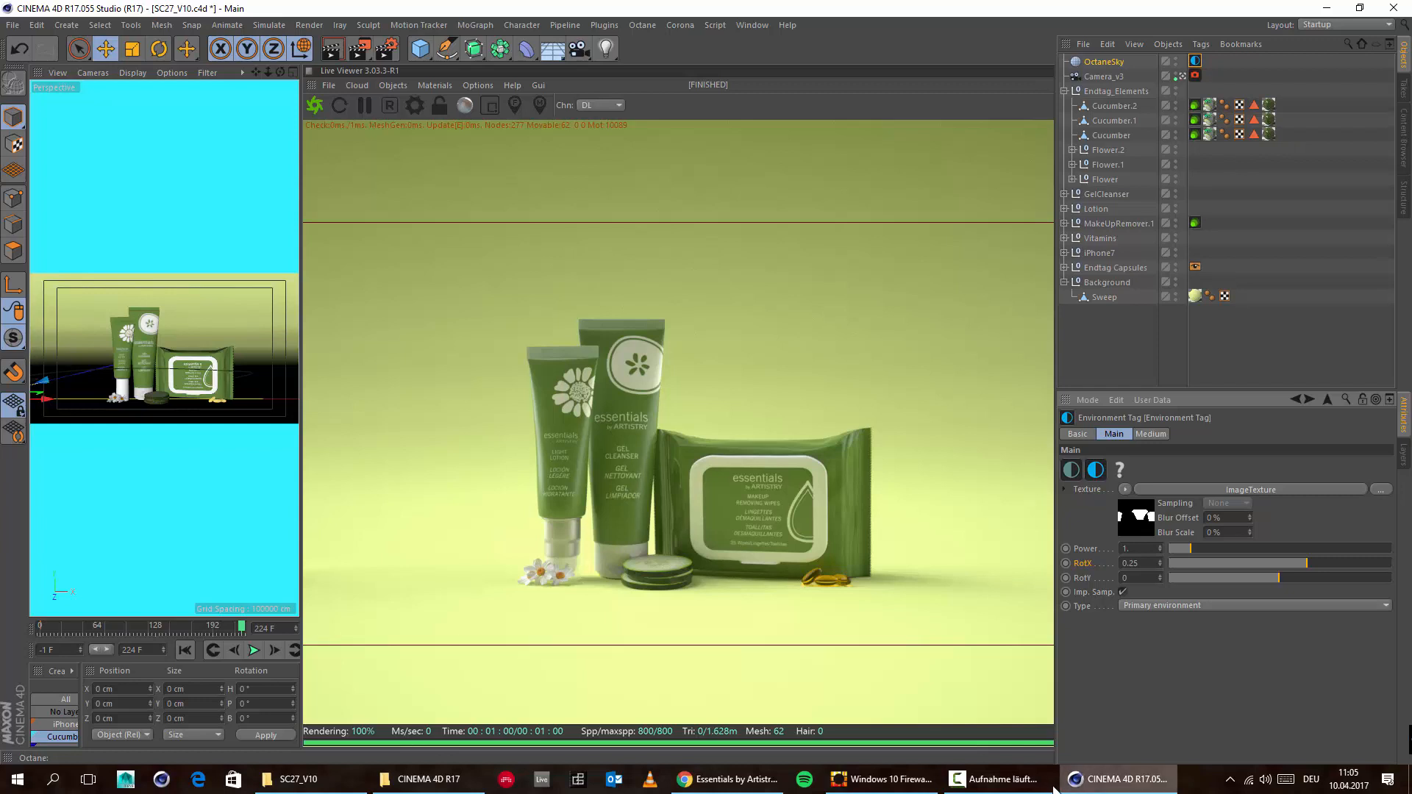
pyautogui.click(994, 779)
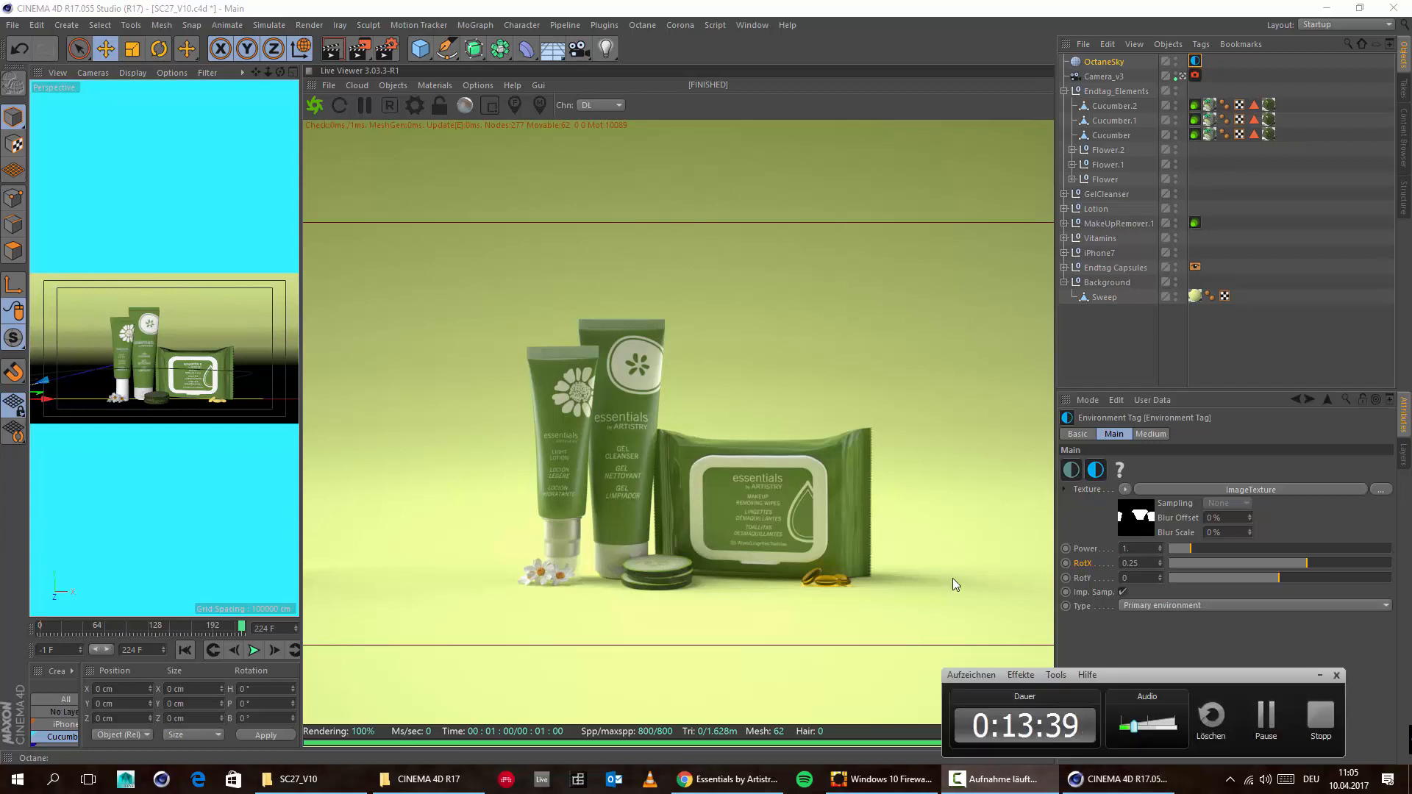